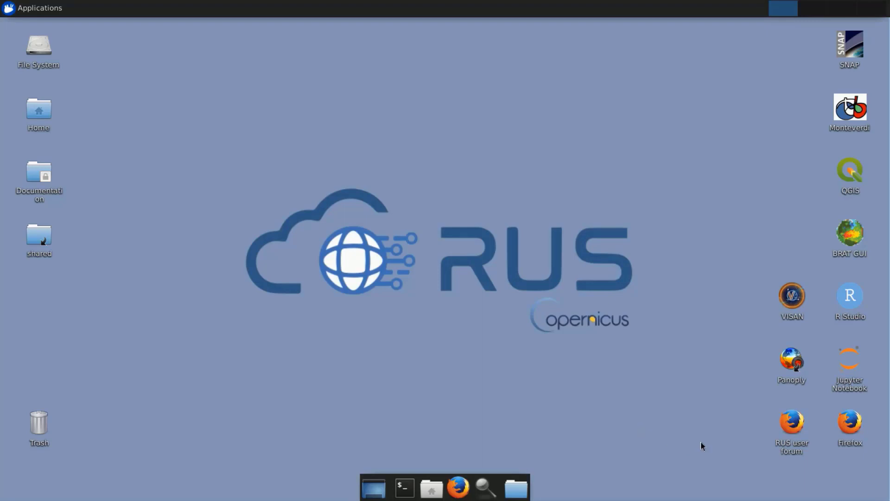
Open the Copernicus Open Access Hub in Firefox, enter its Open Hub interface and log in with the saved credentials.
{"action": "double_click", "coordinate": [836, 426]}
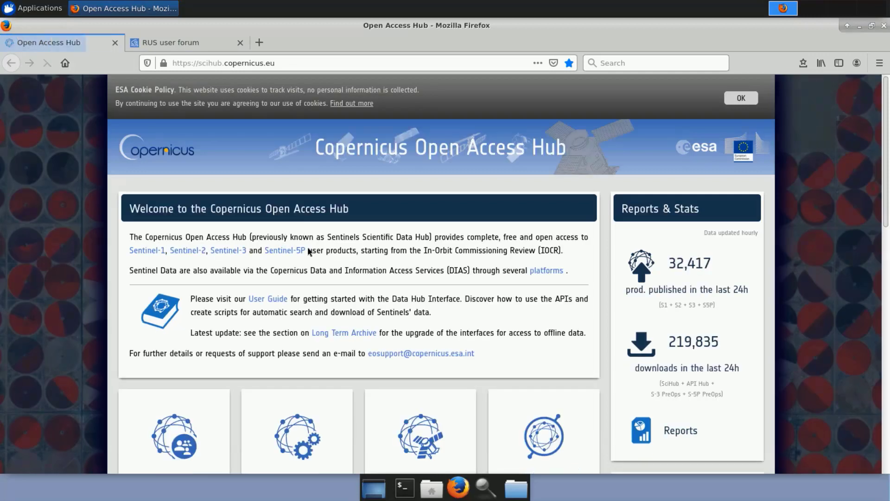
{"action": "scroll", "coordinate": [188, 387], "scroll_direction": "down", "scroll_amount": 2}
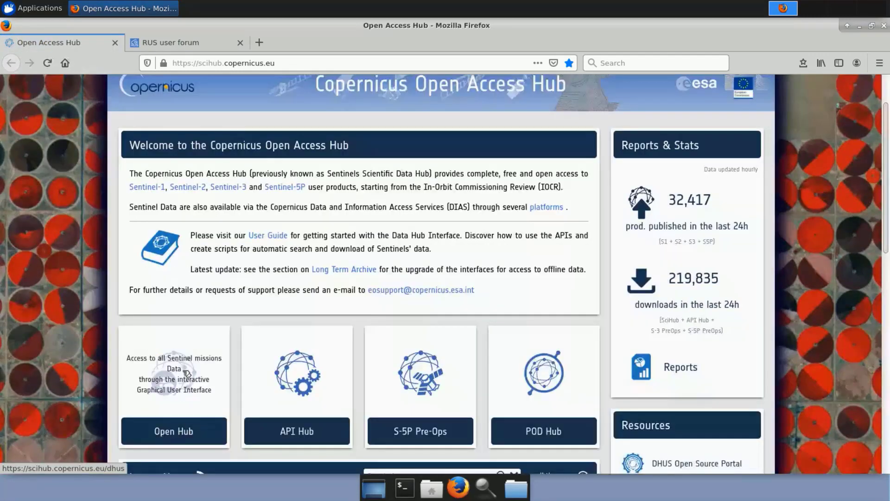
{"action": "left_click", "coordinate": [187, 373]}
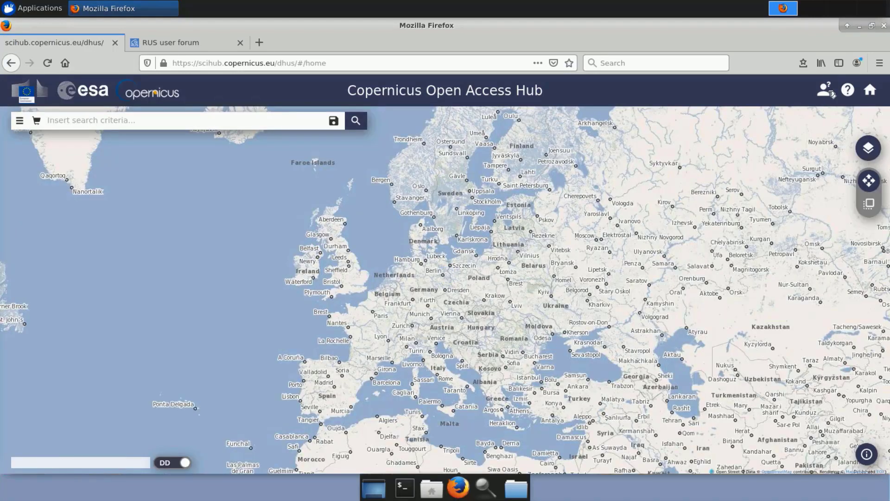
{"action": "left_click", "coordinate": [832, 94]}
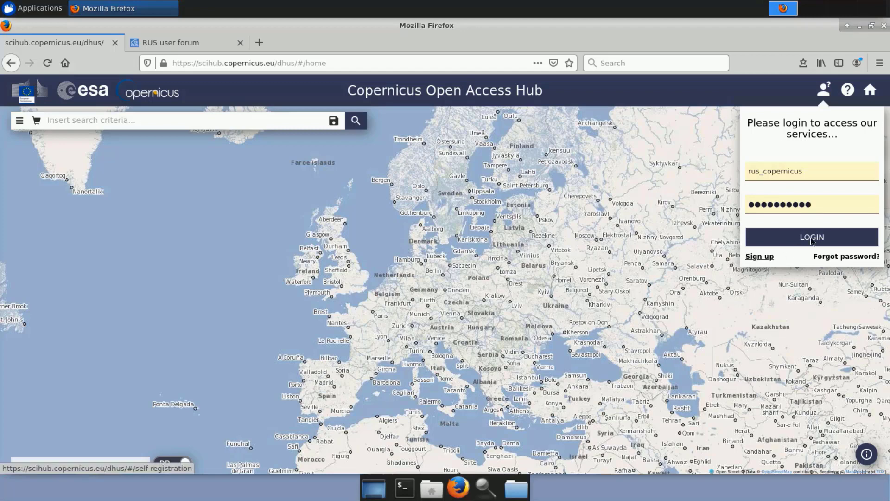
{"action": "left_click", "coordinate": [828, 238]}
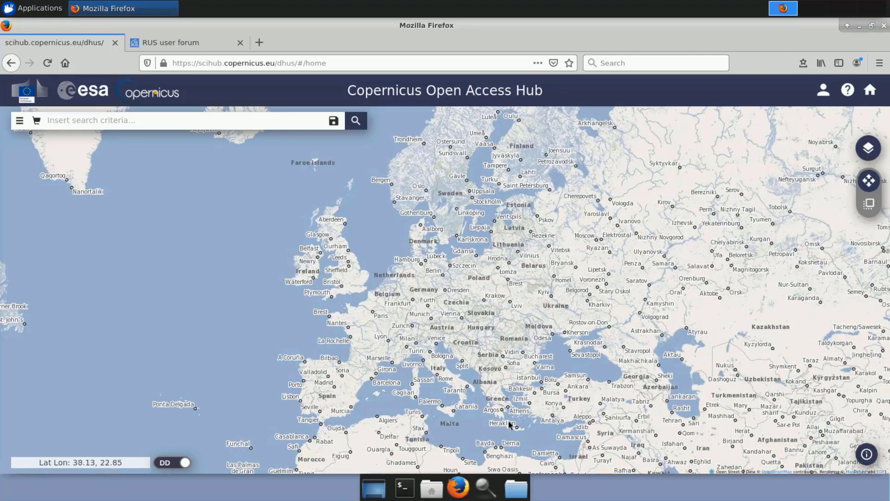
Draw a rectangular search area on the map over the northwest coast of Crete, covering Agia Marina and Chania.
{"action": "scroll", "coordinate": [509, 424], "scroll_direction": "up", "scroll_amount": 3}
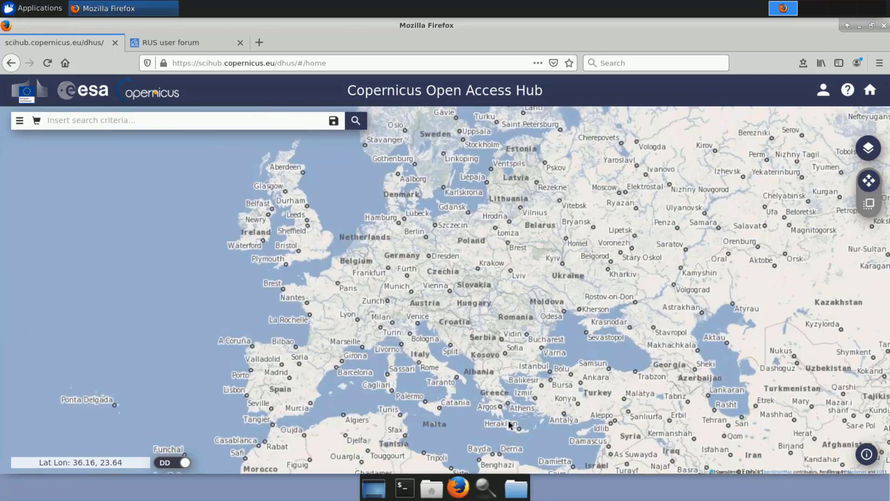
{"action": "scroll", "coordinate": [509, 425], "scroll_direction": "down", "scroll_amount": 2}
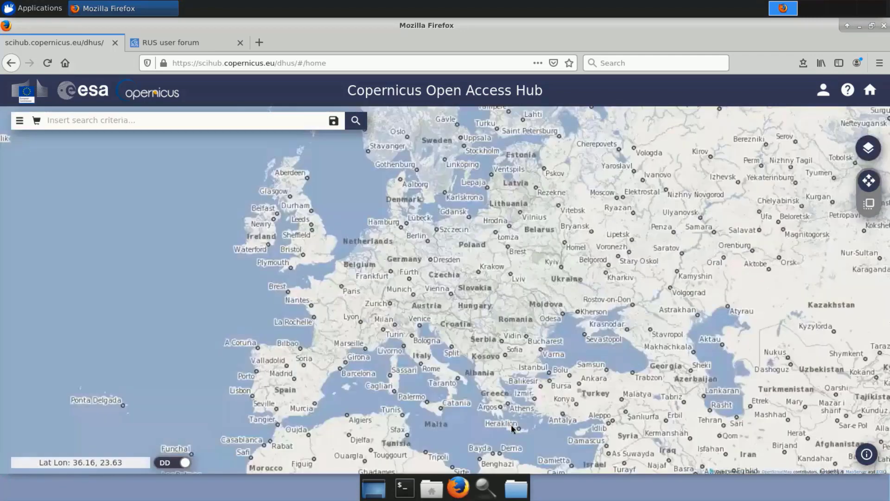
{"action": "scroll", "coordinate": [512, 431], "scroll_direction": "up", "scroll_amount": 1}
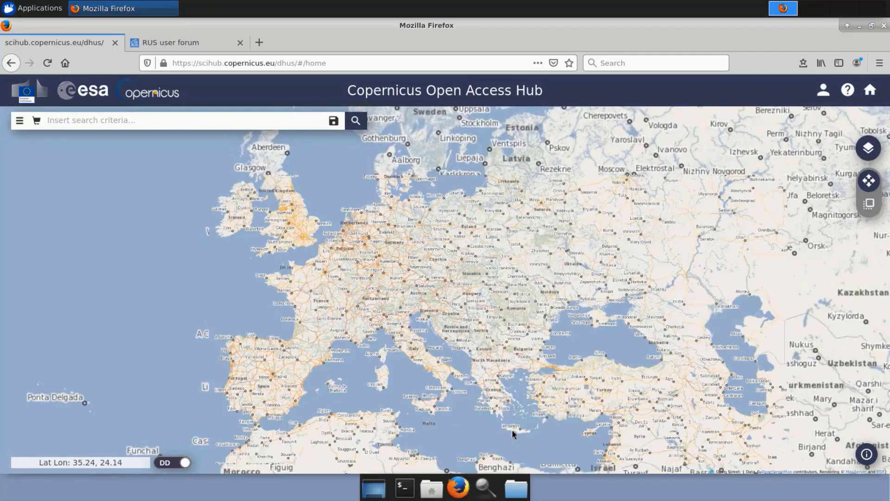
{"action": "scroll", "coordinate": [512, 430], "scroll_direction": "up", "scroll_amount": 1}
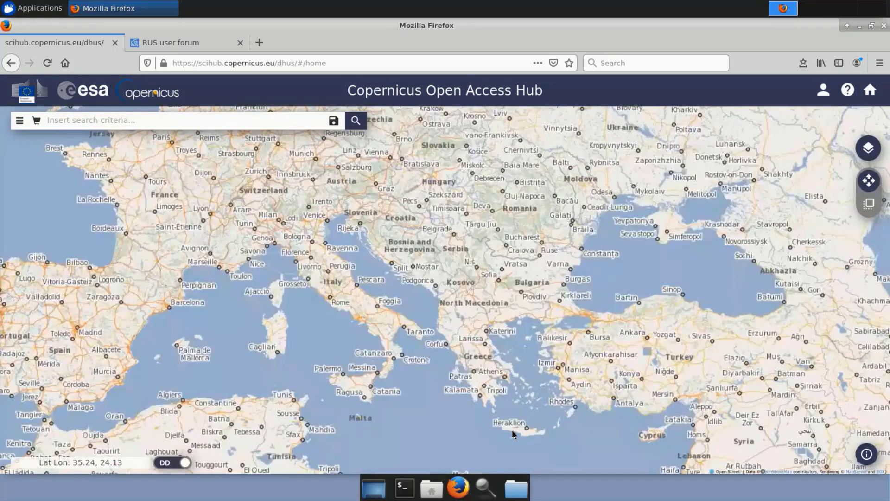
{"action": "scroll", "coordinate": [512, 430], "scroll_direction": "up", "scroll_amount": 2}
{"action": "scroll", "coordinate": [491, 408], "scroll_direction": "up", "scroll_amount": 3}
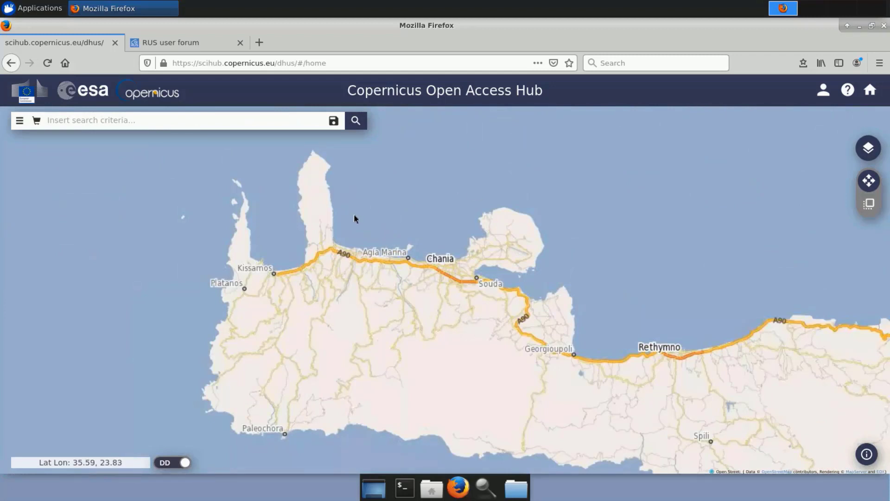
{"action": "left_click", "coordinate": [869, 203]}
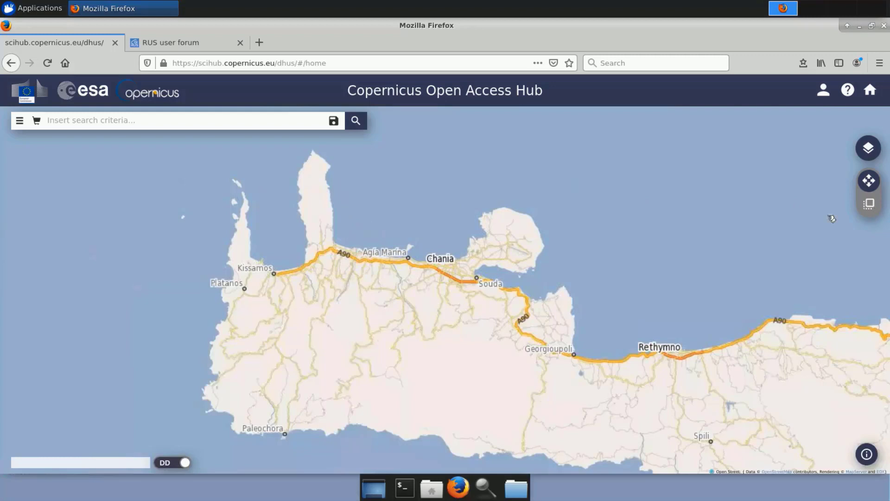
{"action": "left_click_drag", "start_coordinate": [343, 207], "coordinate": [465, 306]}
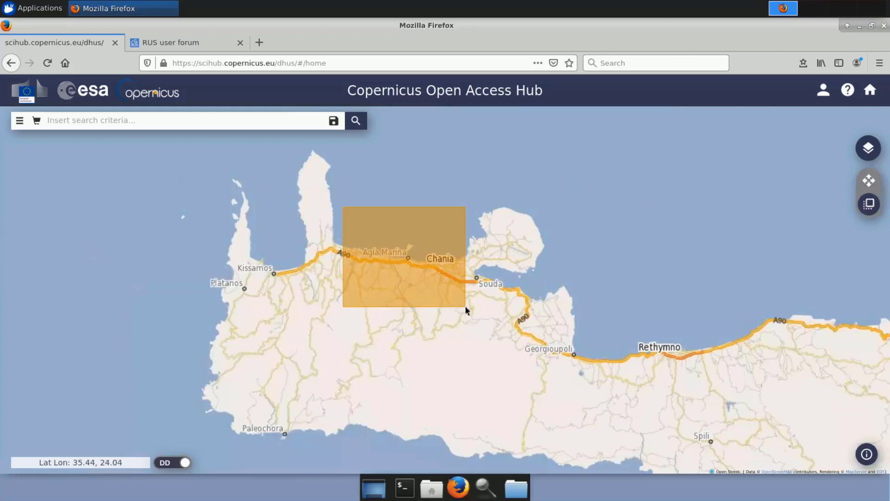
Open the advanced search options and set the start of the sensing period to 2018/08/24.
{"action": "left_click", "coordinate": [20, 121]}
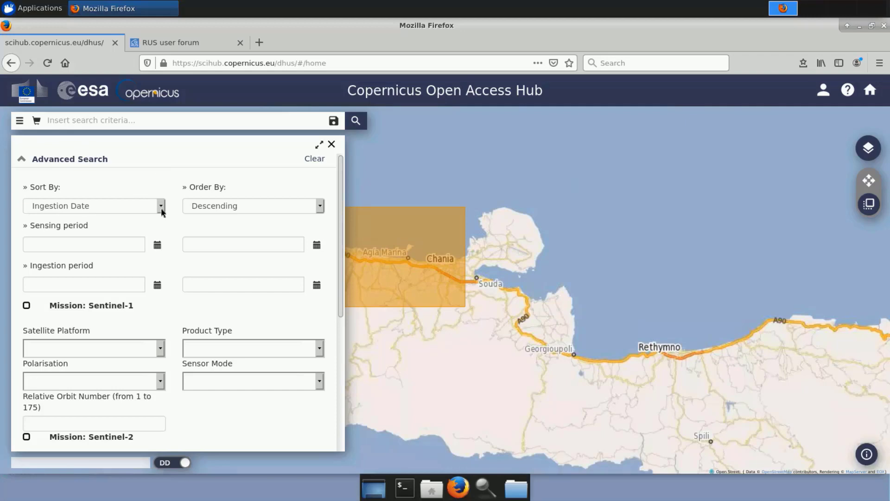
{"action": "left_click", "coordinate": [157, 245]}
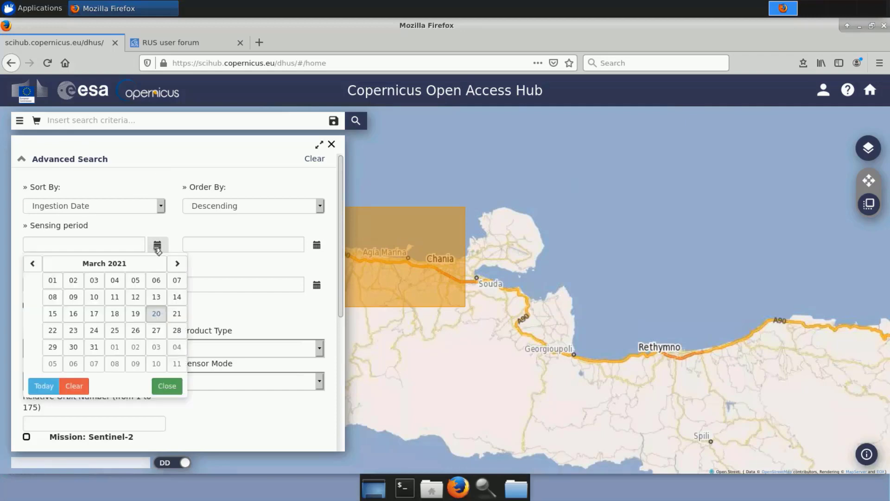
{"action": "left_click", "coordinate": [67, 262]}
{"action": "left_click", "coordinate": [47, 264]}
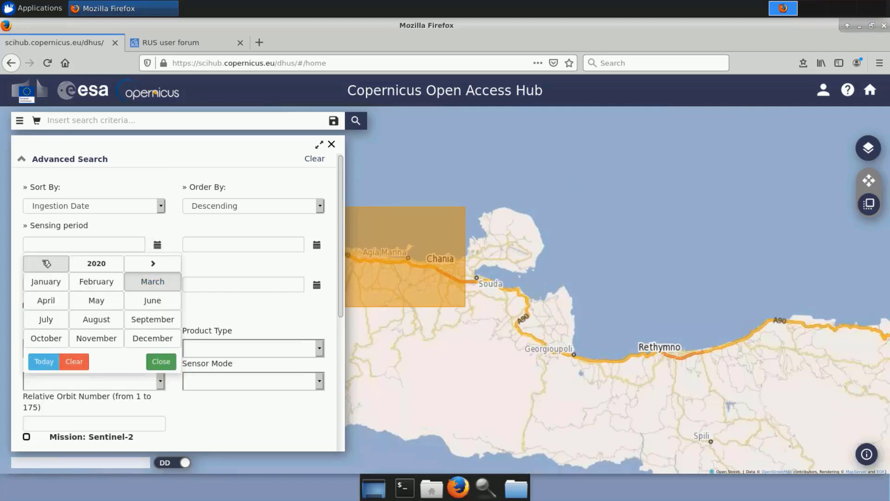
{"action": "left_click", "coordinate": [46, 263]}
{"action": "left_click", "coordinate": [47, 263]}
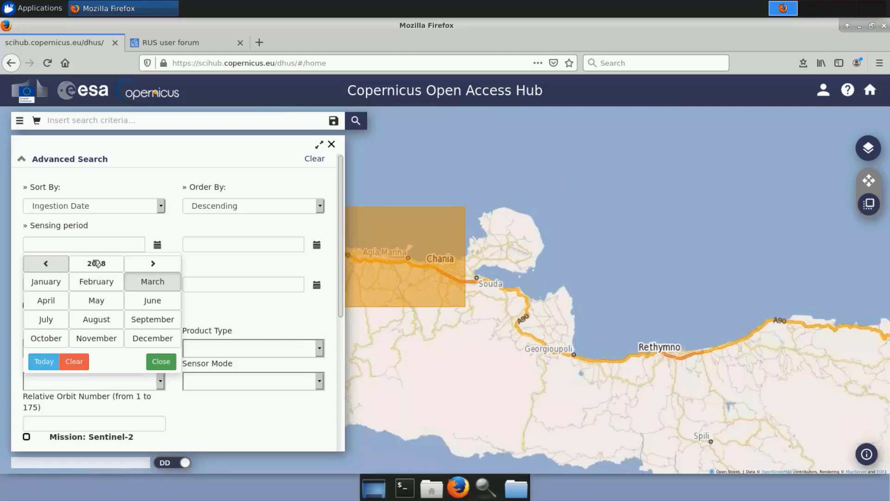
{"action": "left_click", "coordinate": [97, 320]}
{"action": "left_click", "coordinate": [96, 342]}
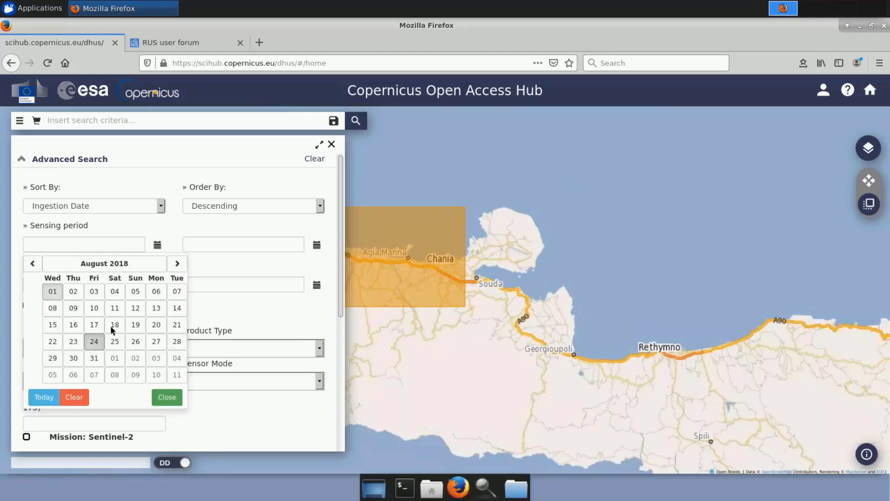
Set the end of the sensing period to 2018/08/24.
{"action": "left_click", "coordinate": [310, 250]}
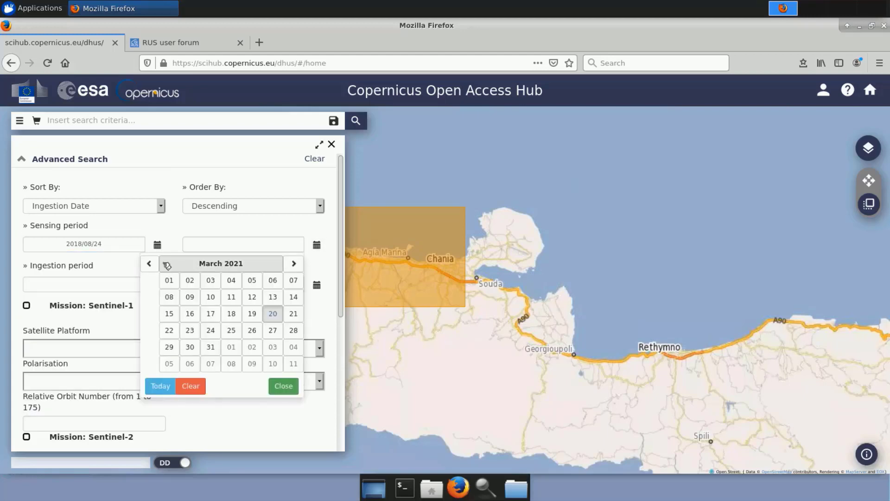
{"action": "left_click", "coordinate": [213, 264]}
{"action": "left_click", "coordinate": [170, 264]}
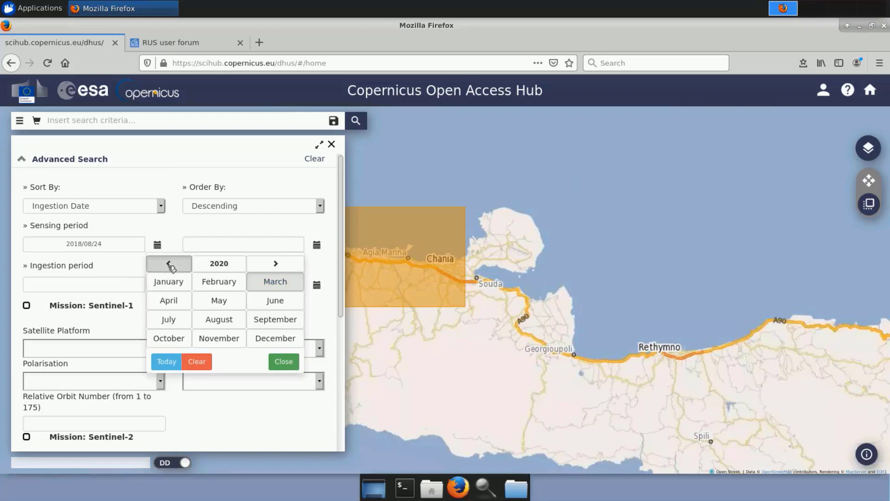
{"action": "left_click", "coordinate": [170, 265]}
{"action": "left_click", "coordinate": [169, 265]}
{"action": "left_click", "coordinate": [229, 264]}
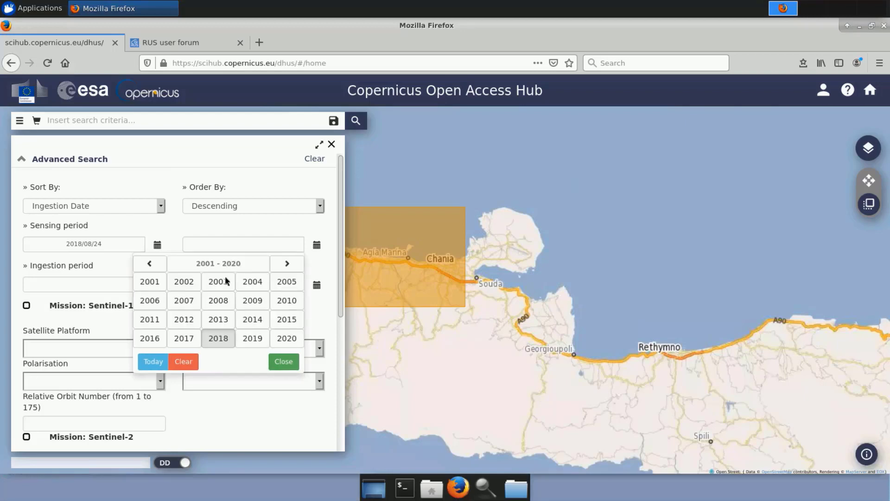
{"action": "left_click", "coordinate": [219, 336]}
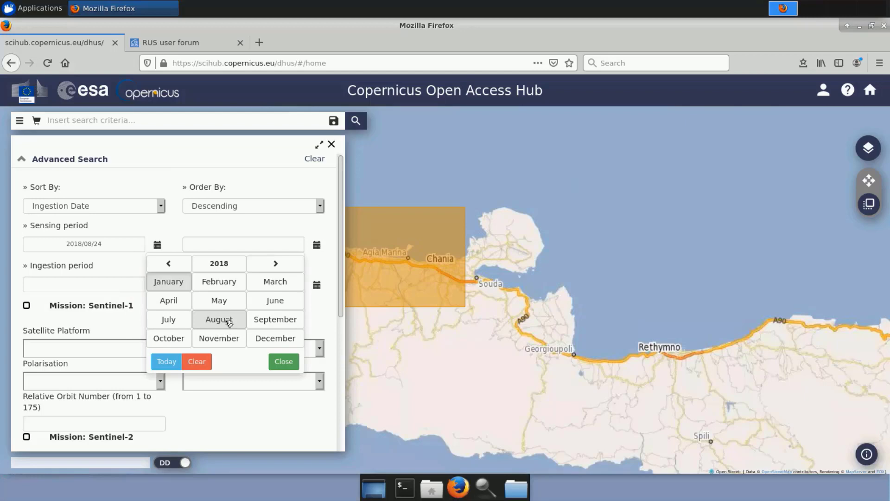
{"action": "left_click", "coordinate": [228, 326]}
{"action": "left_click", "coordinate": [210, 342]}
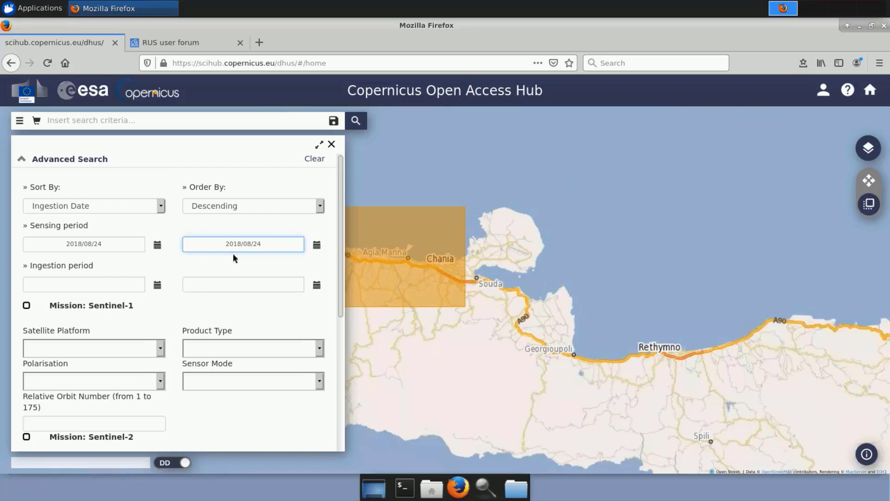
Restrict the search to the Sentinel-2 mission with product type S2MSI2A and run it.
{"action": "scroll", "coordinate": [219, 284], "scroll_direction": "down", "scroll_amount": 5}
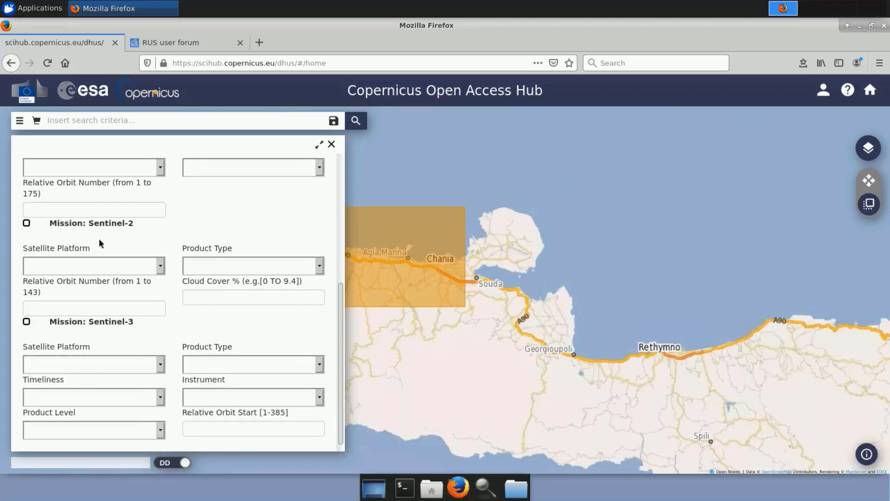
{"action": "left_click", "coordinate": [27, 224]}
{"action": "left_click", "coordinate": [320, 267]}
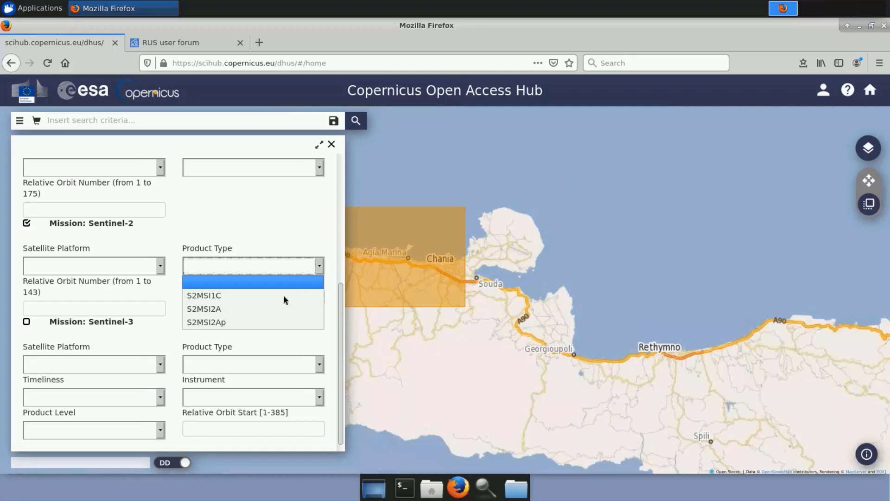
{"action": "left_click", "coordinate": [251, 310]}
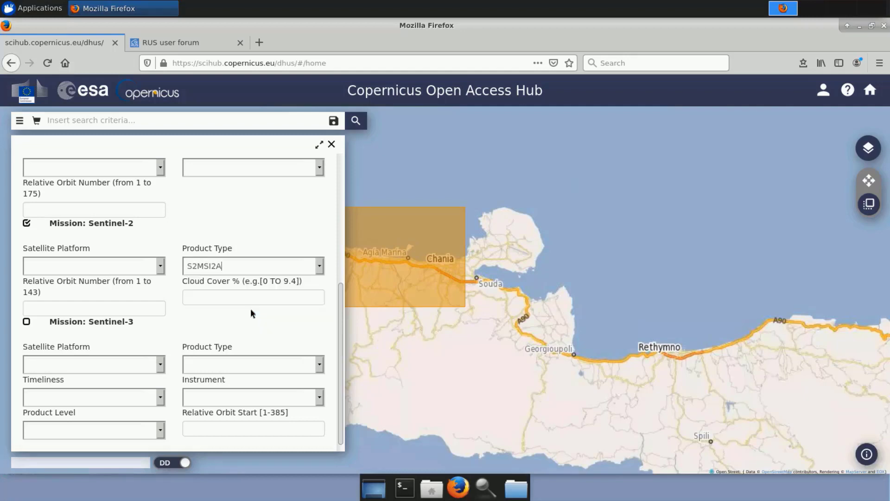
{"action": "left_click", "coordinate": [358, 121]}
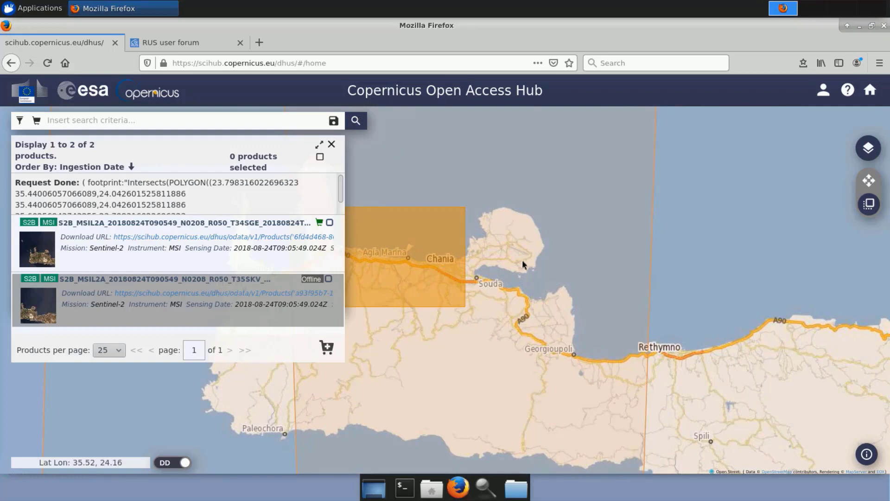
Select the T34SGE product through its footprint over western Crete on the map, and close the browser.
{"action": "scroll", "coordinate": [522, 261], "scroll_direction": "down", "scroll_amount": 2}
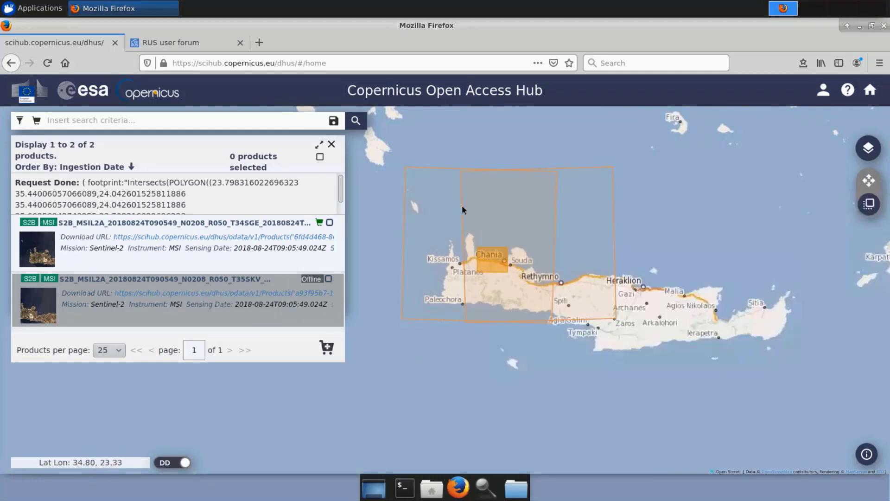
{"action": "left_click", "coordinate": [869, 181]}
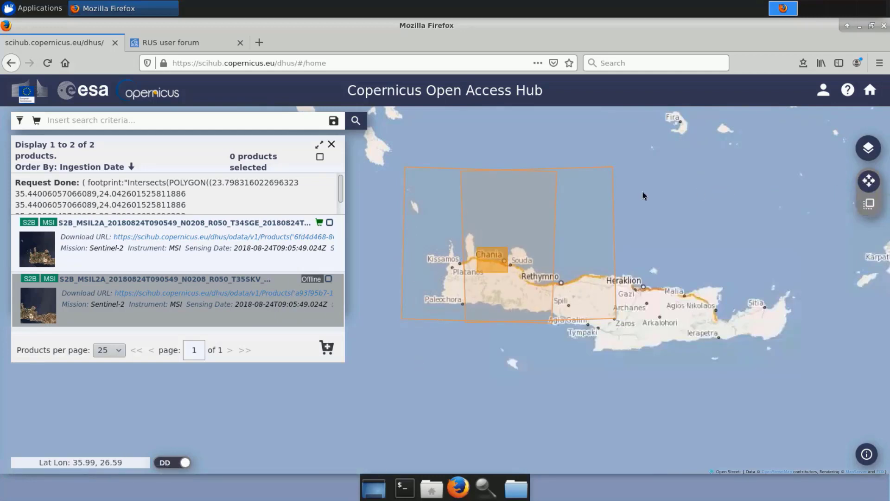
{"action": "left_click", "coordinate": [444, 216]}
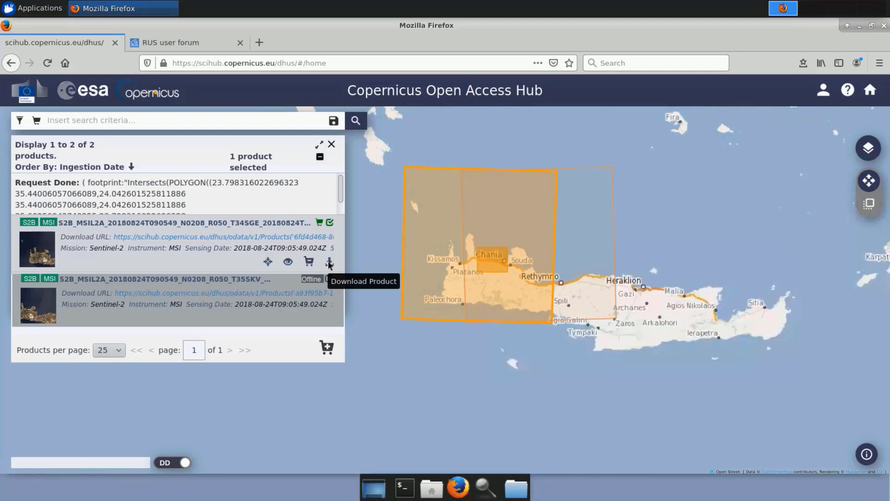
{"action": "left_click", "coordinate": [885, 26]}
{"action": "left_click", "coordinate": [555, 276]}
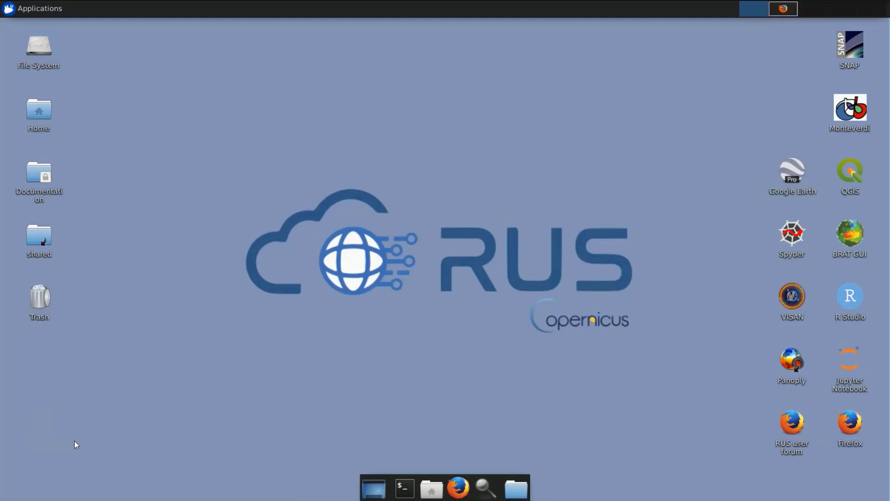
Browse the shared folder to Training/COAS01_BathymetryDerivation_Greece/Original to view the downloaded Sentinel-2 archive.
{"action": "double_click", "coordinate": [30, 231]}
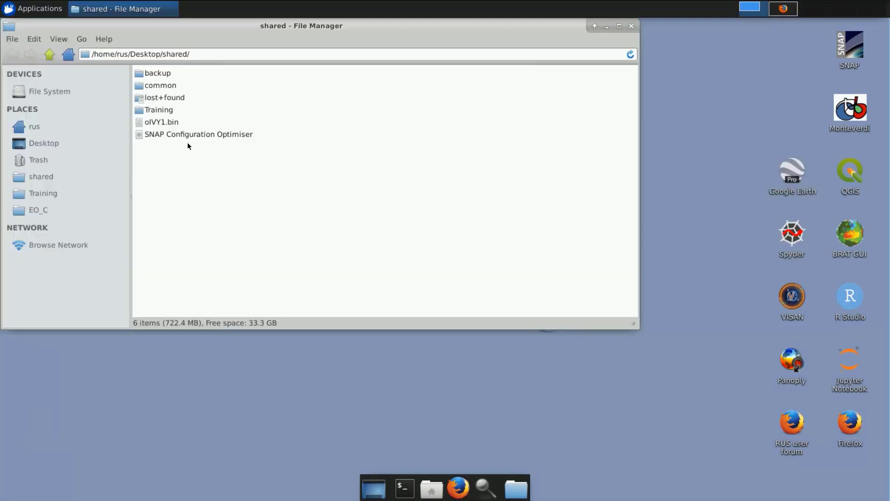
{"action": "double_click", "coordinate": [161, 108]}
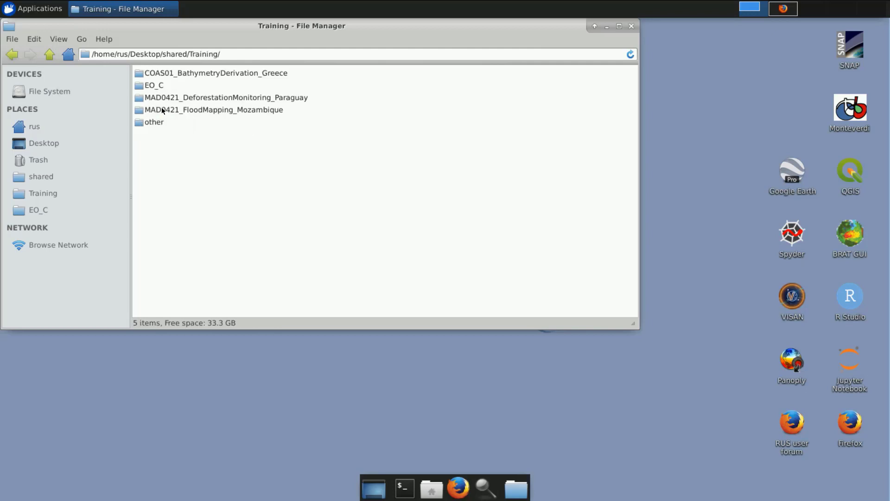
{"action": "double_click", "coordinate": [181, 73]}
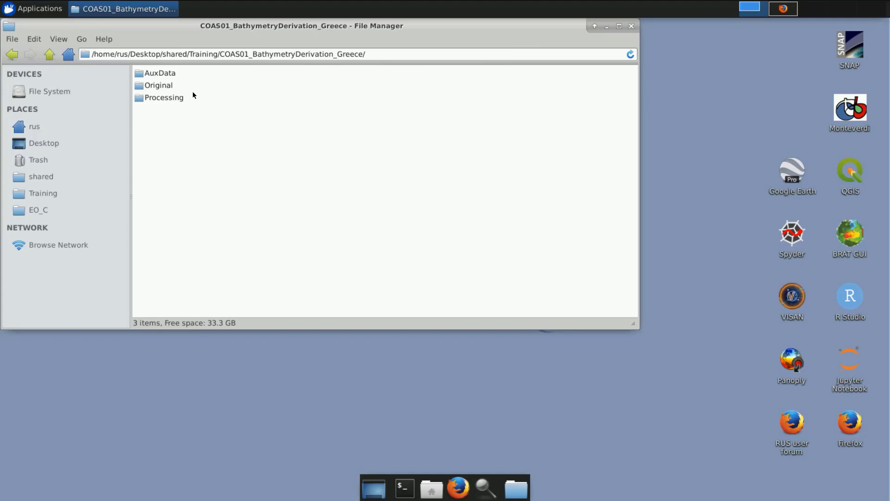
{"action": "double_click", "coordinate": [169, 84]}
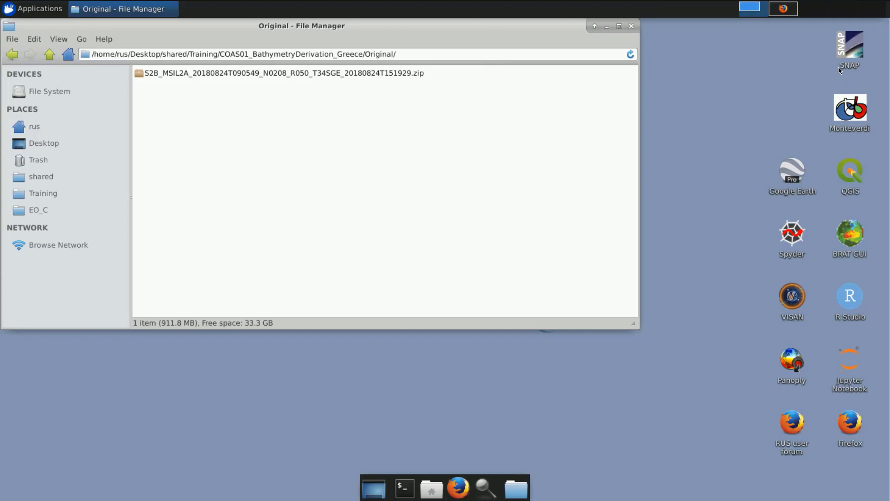
Start SNAP and load the S2B_MSIL2A_20180824T090549_N0208_R050_T34SGE_20180824T151929.zip archive from the Original folder into it.
{"action": "double_click", "coordinate": [851, 46]}
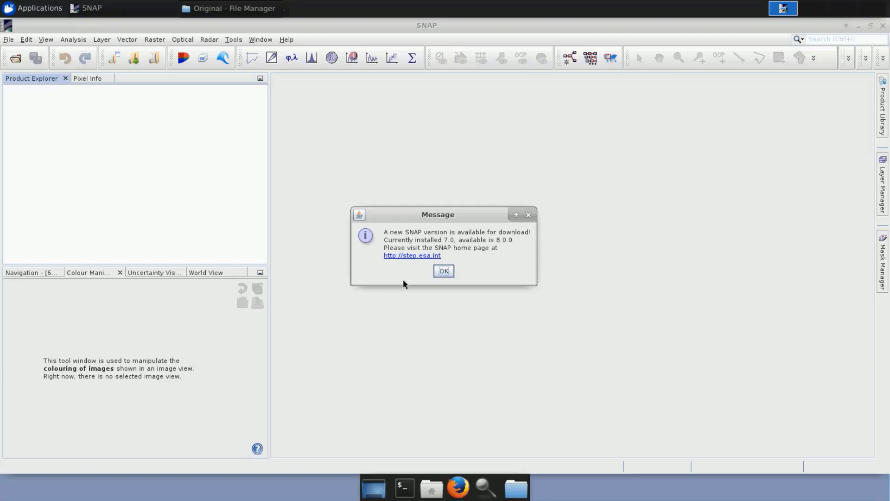
{"action": "left_click", "coordinate": [443, 271]}
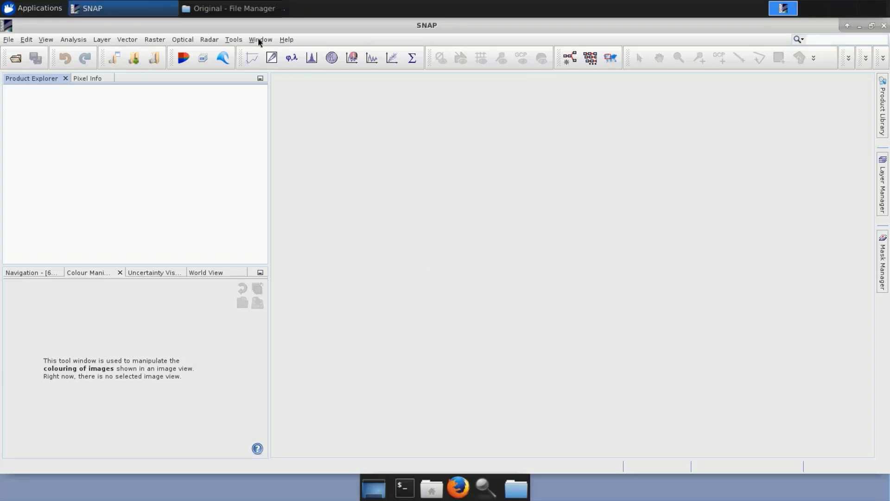
{"action": "left_click", "coordinate": [284, 8]}
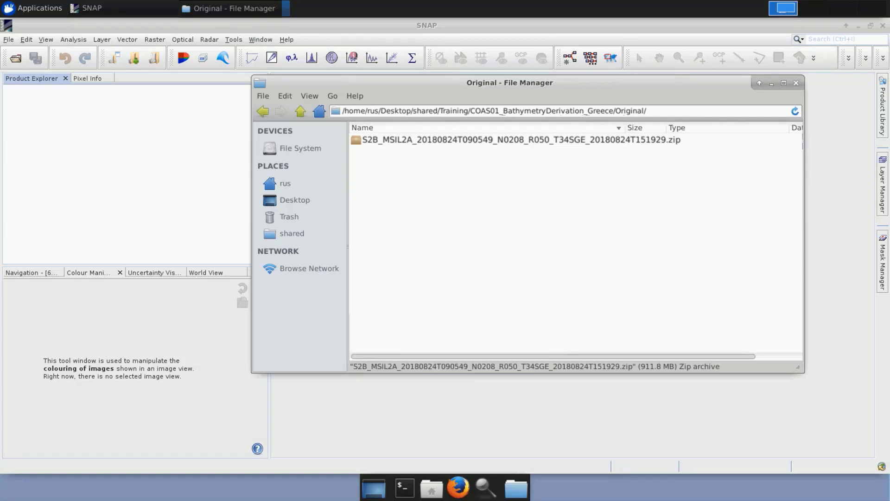
{"action": "left_click", "coordinate": [391, 147]}
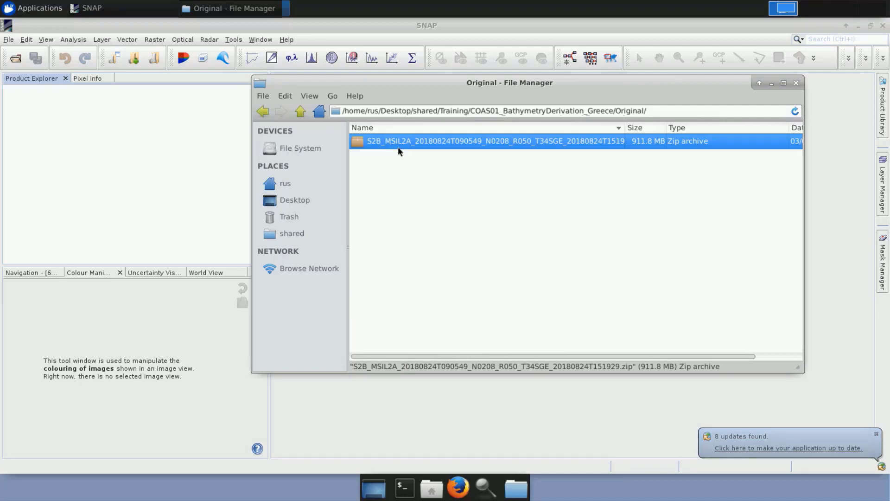
{"action": "left_click_drag", "start_coordinate": [398, 145], "coordinate": [121, 151]}
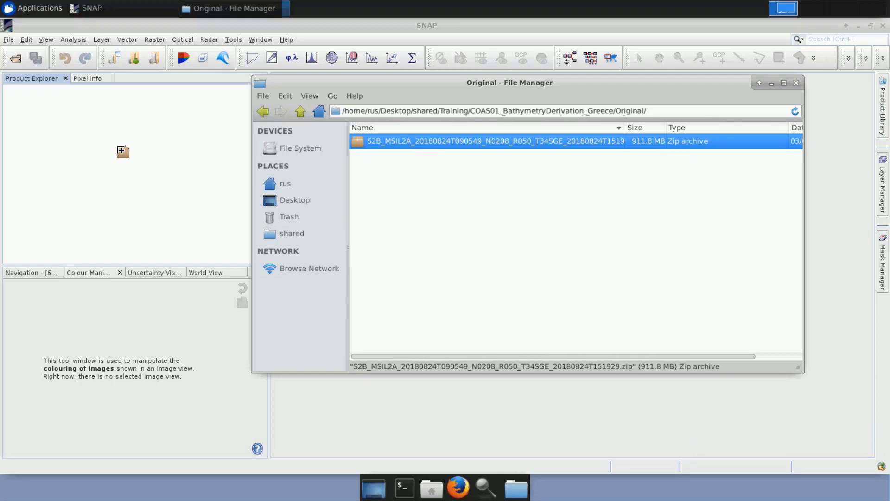
{"action": "left_click_drag", "start_coordinate": [121, 151], "coordinate": [122, 150]}
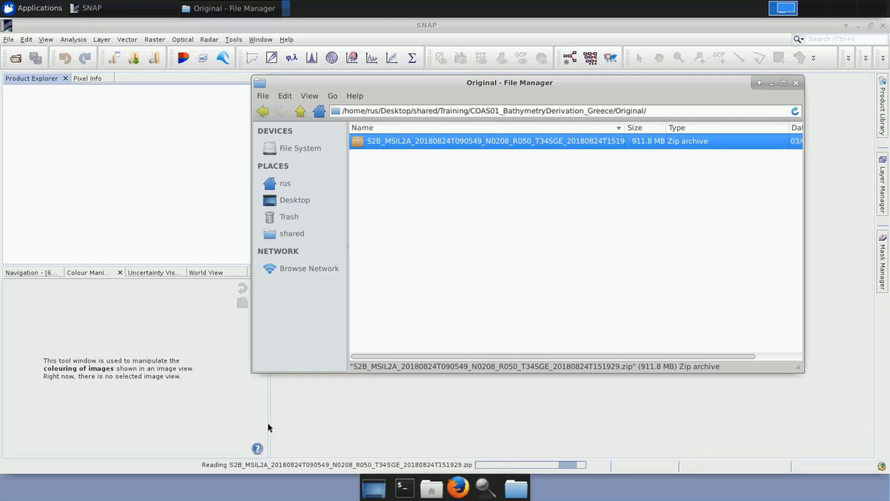
{"action": "left_click", "coordinate": [188, 225]}
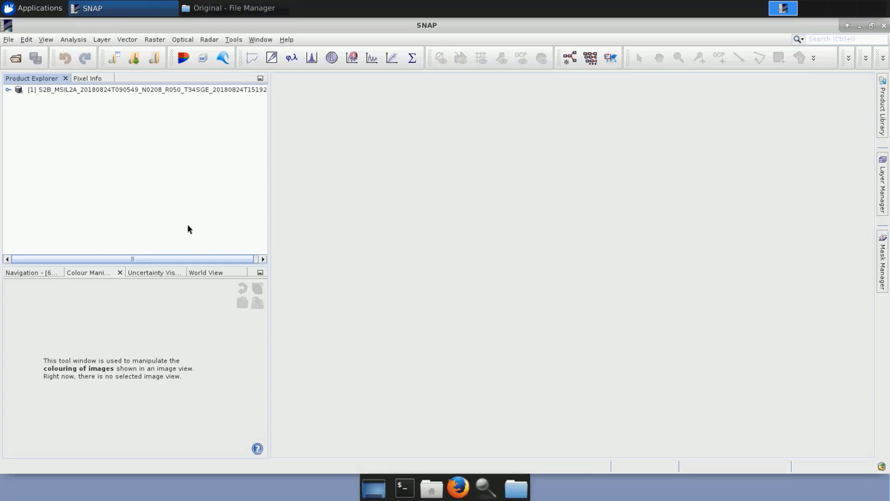
Inspect the location of the product's footprint over western Crete in the World View.
{"action": "left_click", "coordinate": [203, 272]}
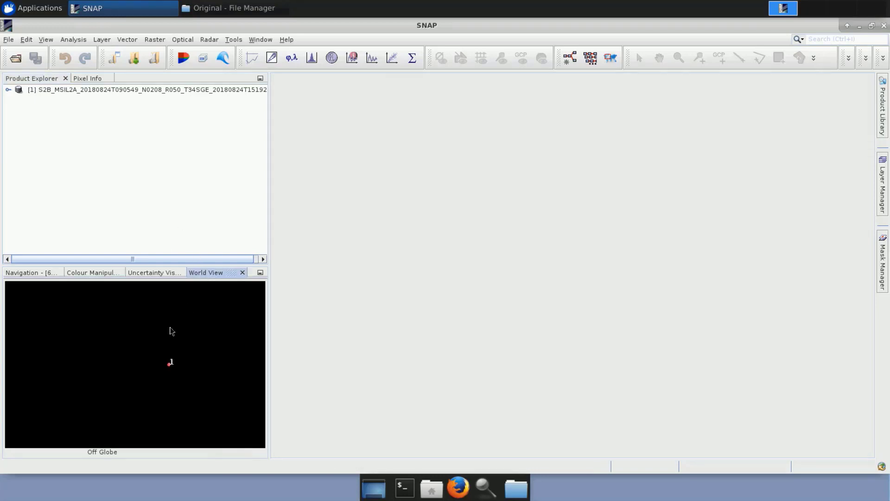
{"action": "scroll", "coordinate": [175, 368], "scroll_direction": "up", "scroll_amount": 5}
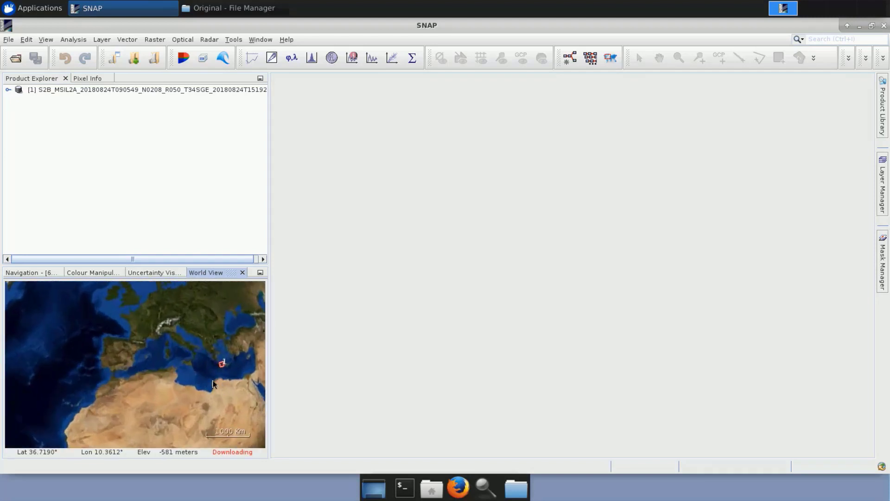
{"action": "scroll", "coordinate": [181, 385], "scroll_direction": "up", "scroll_amount": 5}
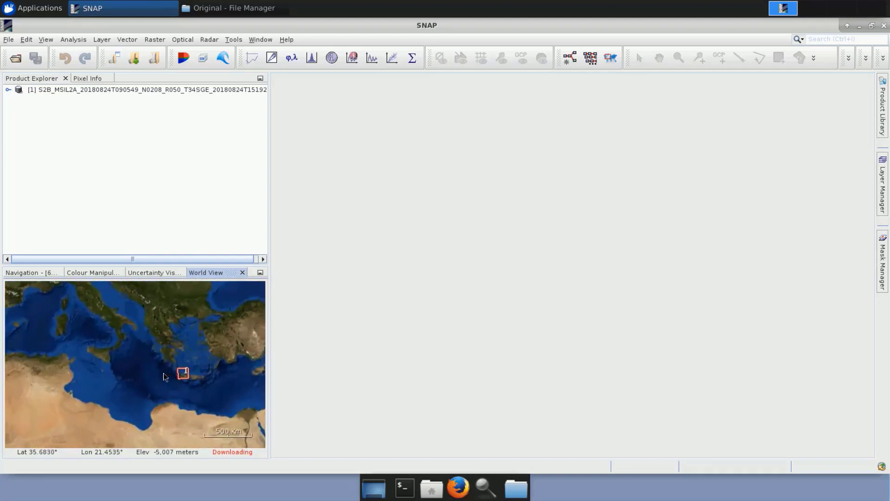
{"action": "left_click_drag", "start_coordinate": [192, 396], "coordinate": [89, 358]}
{"action": "scroll", "coordinate": [166, 386], "scroll_direction": "up", "scroll_amount": 3}
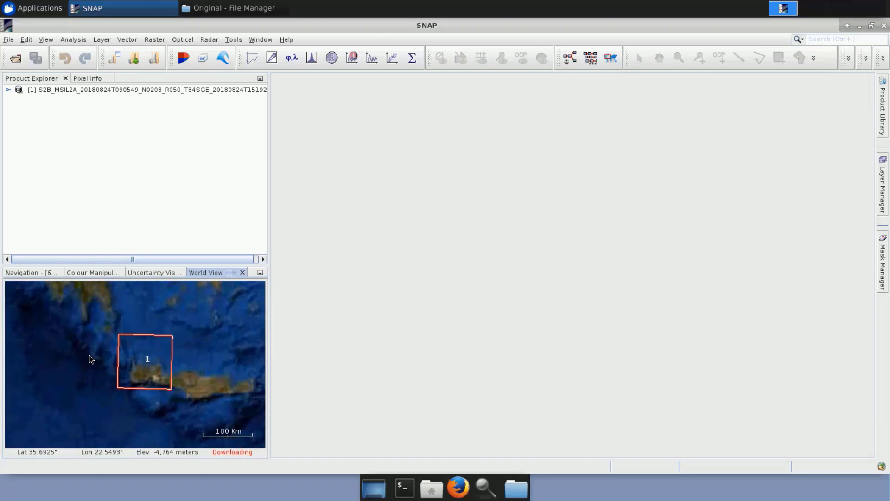
View the product as an RGB image with the Sentinel 2 MSI Natural Colors profile (B4, B3, B2), and close the view.
{"action": "right_click", "coordinate": [110, 89]}
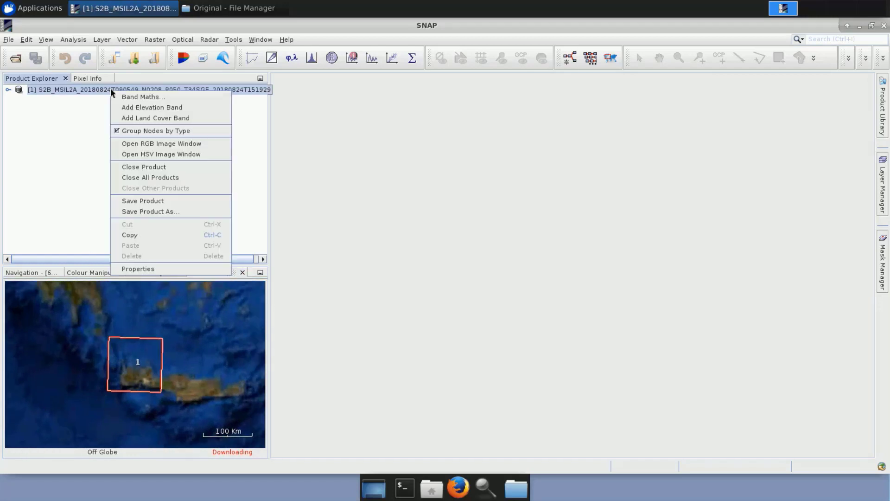
{"action": "left_click", "coordinate": [191, 144]}
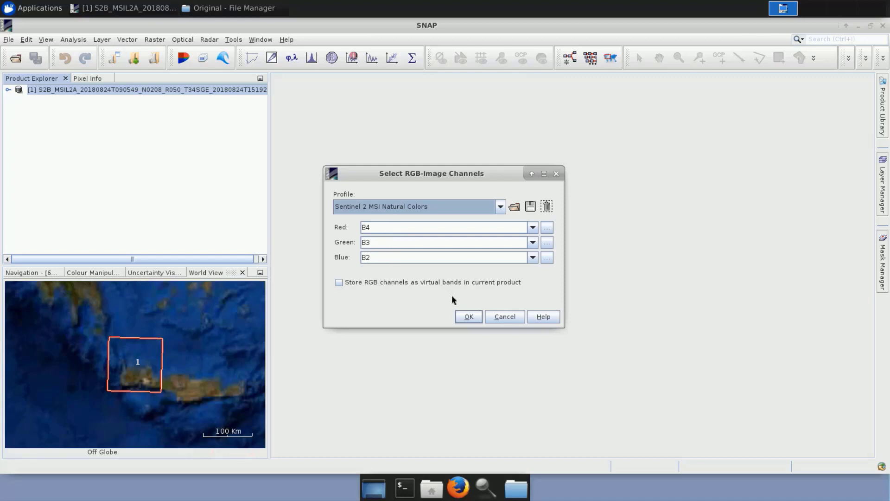
{"action": "left_click", "coordinate": [469, 316]}
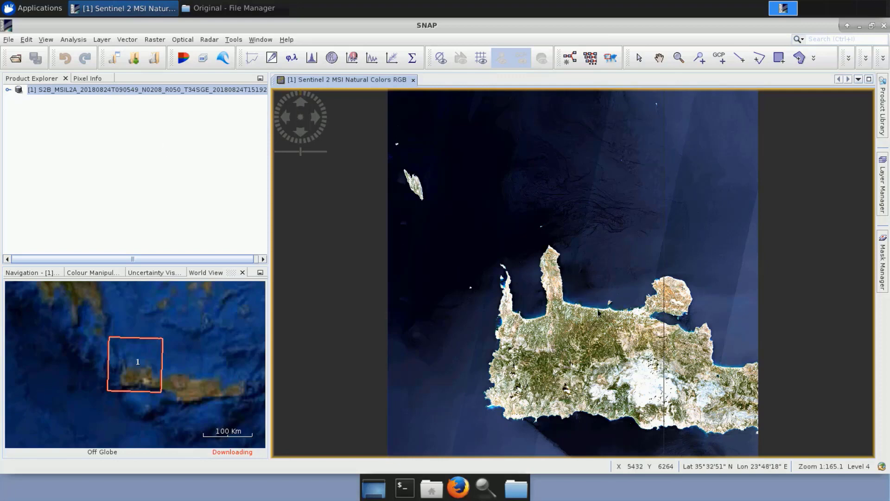
{"action": "left_click", "coordinate": [659, 58]}
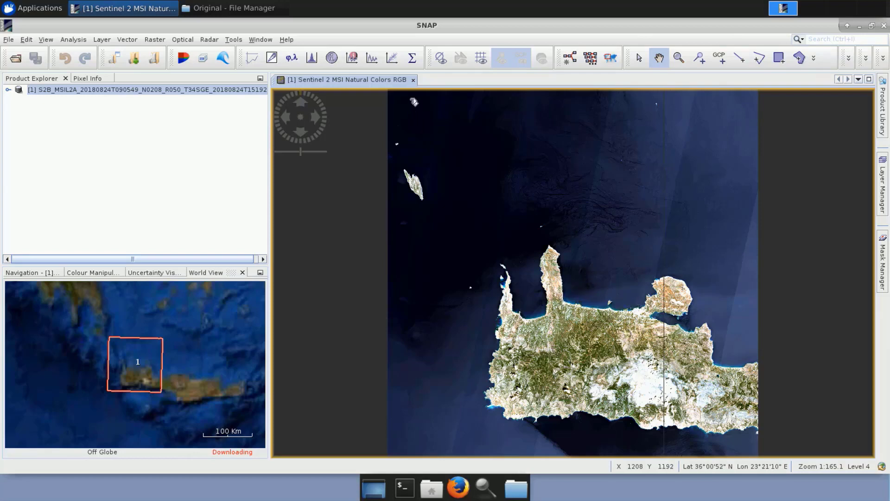
{"action": "left_click", "coordinate": [413, 80]}
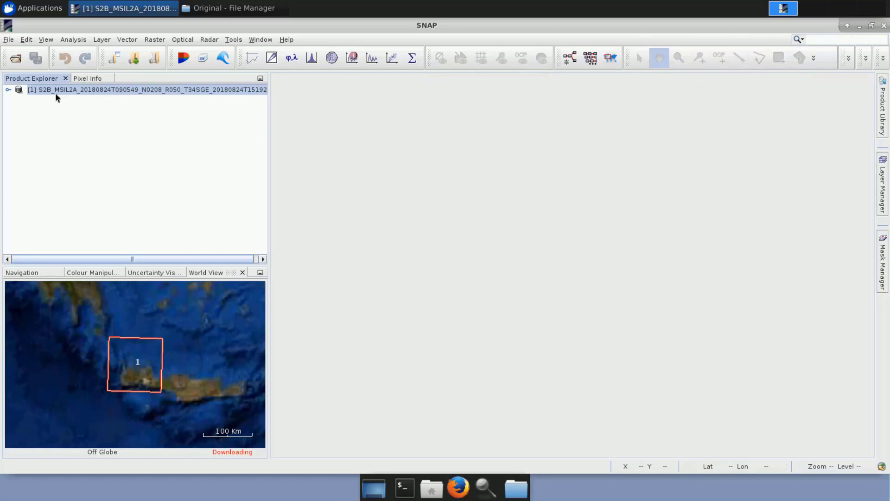
Display bands B2, B3, B4 and B8 of the product in separate image views.
{"action": "left_click", "coordinate": [7, 91]}
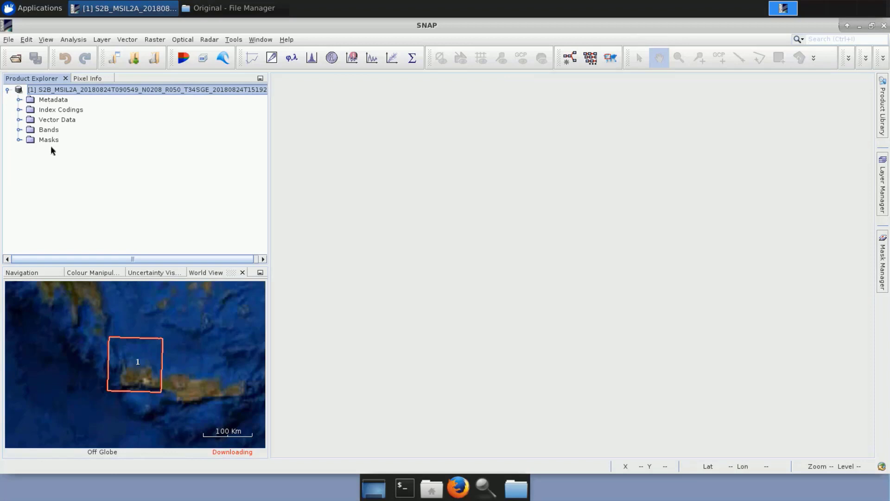
{"action": "left_click", "coordinate": [19, 130]}
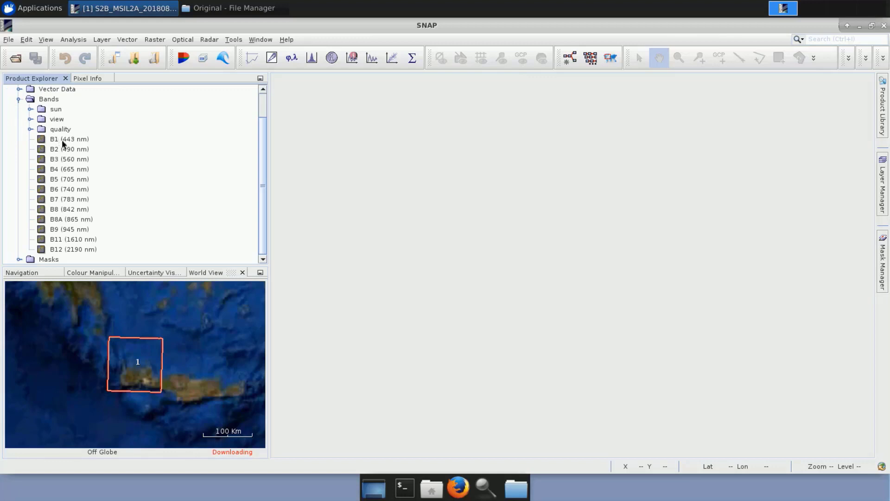
{"action": "mouse_move", "coordinate": [62, 141]}
{"action": "left_click", "coordinate": [74, 150]}
{"action": "double_click", "coordinate": [74, 149]}
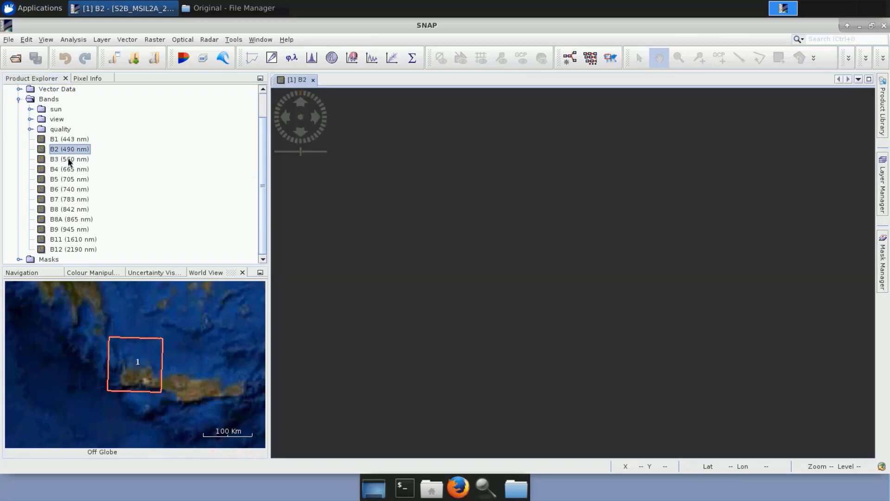
{"action": "double_click", "coordinate": [69, 161]}
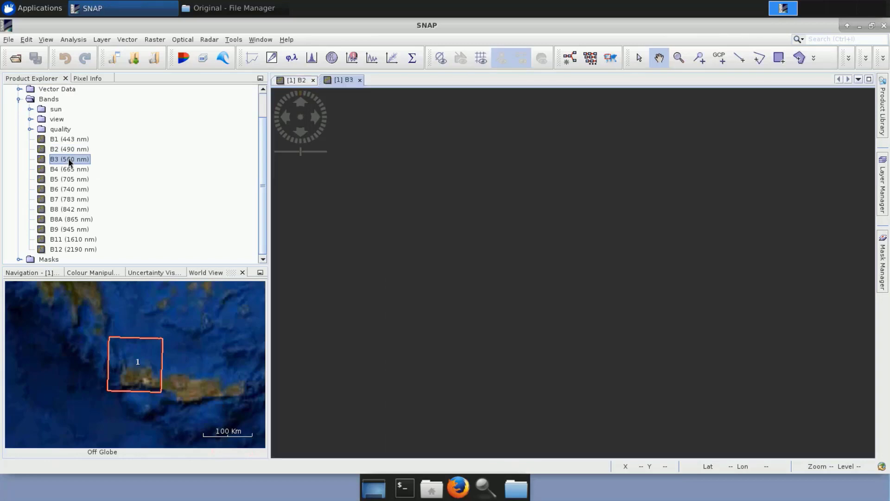
{"action": "double_click", "coordinate": [70, 170]}
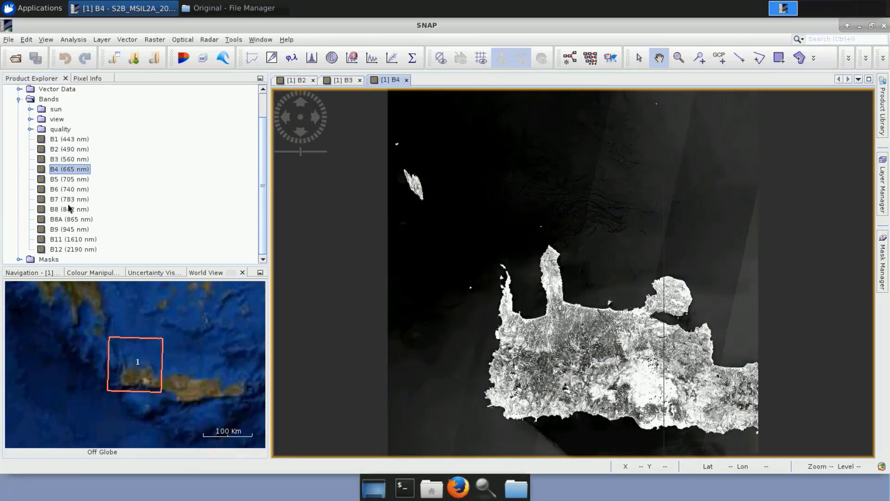
{"action": "double_click", "coordinate": [69, 210]}
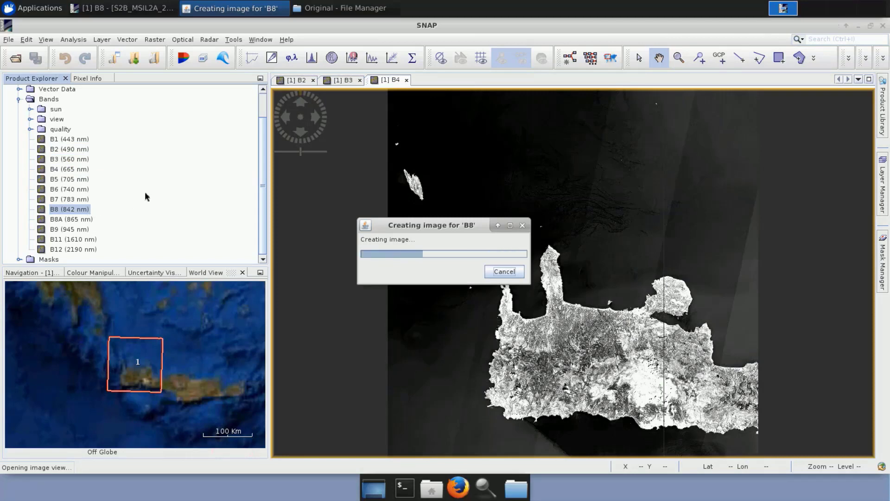
Tile the four band views evenly, synchronise their views and cursors, and fit the whole scene in each.
{"action": "left_click", "coordinate": [258, 42]}
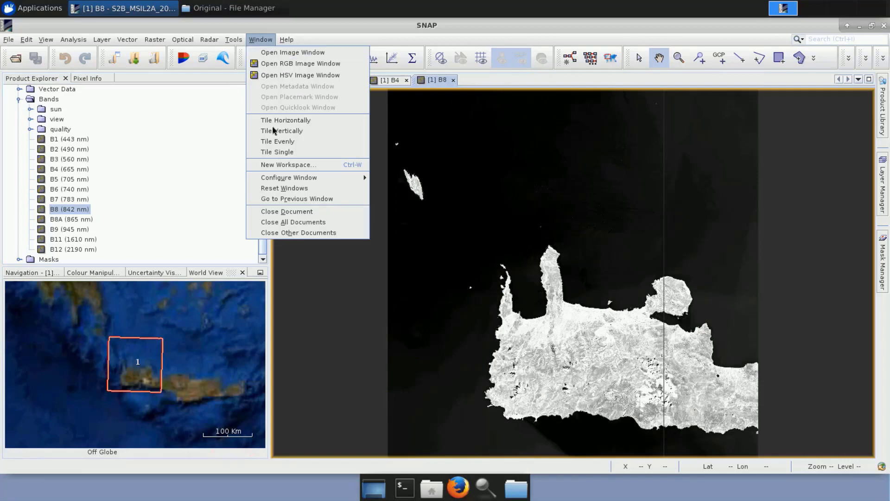
{"action": "left_click", "coordinate": [282, 146]}
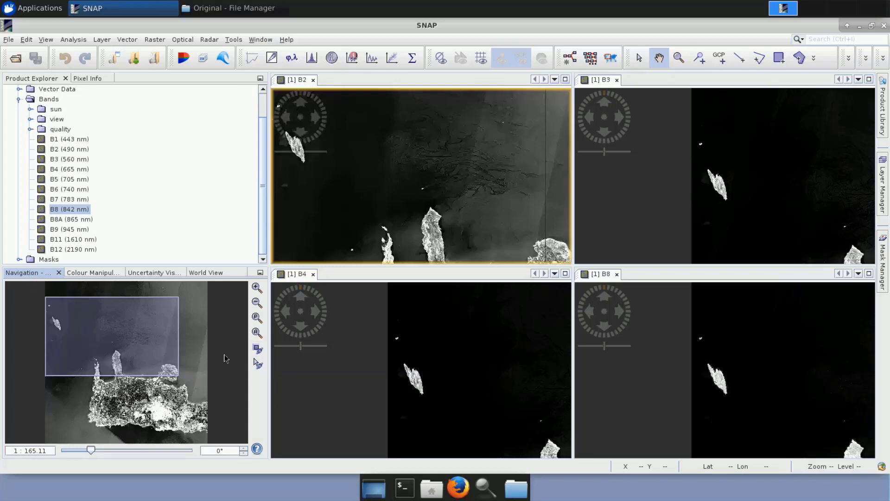
{"action": "left_click", "coordinate": [259, 352]}
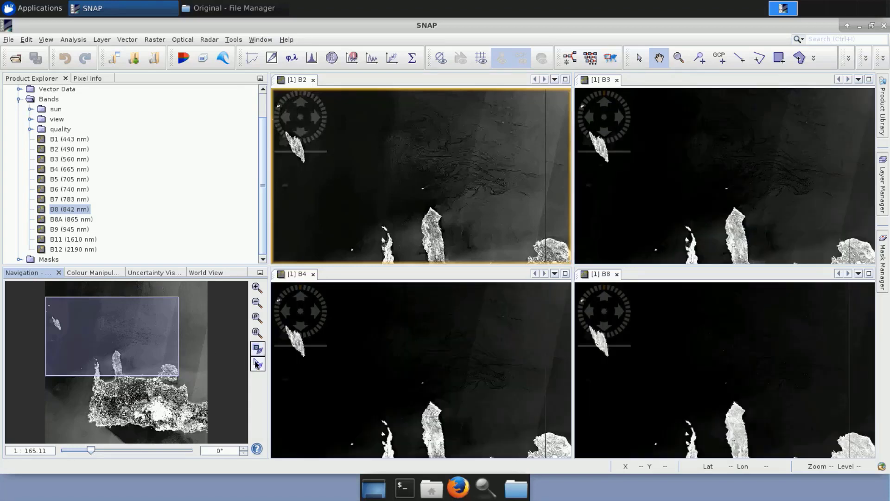
{"action": "left_click", "coordinate": [258, 364]}
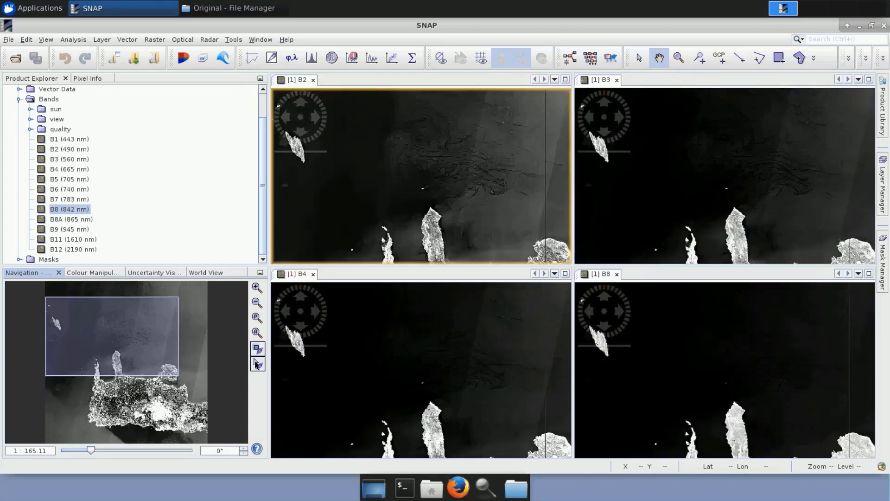
{"action": "left_click", "coordinate": [343, 335]}
{"action": "left_click_drag", "start_coordinate": [343, 335], "coordinate": [337, 330]}
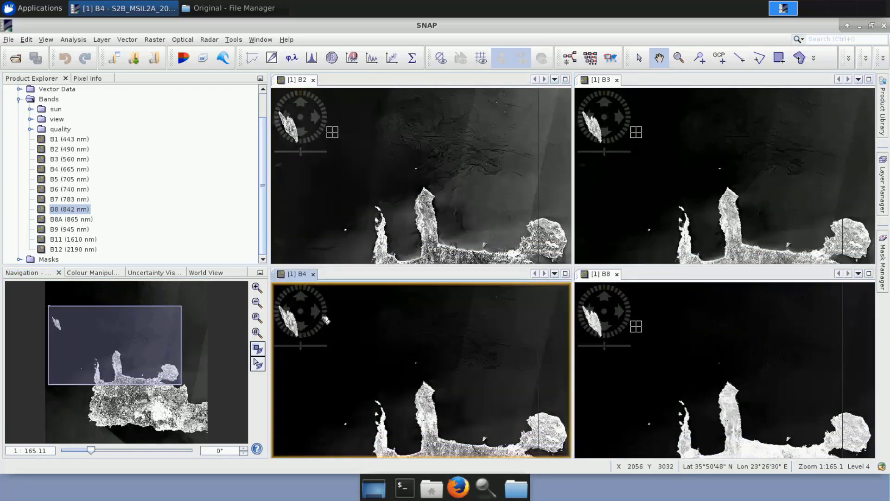
{"action": "left_click", "coordinate": [257, 333]}
{"action": "left_click", "coordinate": [259, 336]}
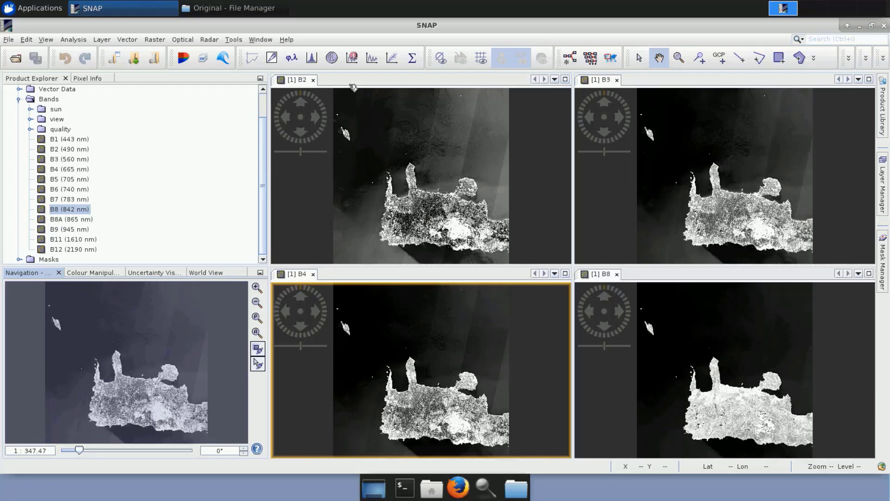
Close the B2, B3, B4 and B8 image views.
{"action": "left_click", "coordinate": [314, 81]}
{"action": "left_click", "coordinate": [313, 80]}
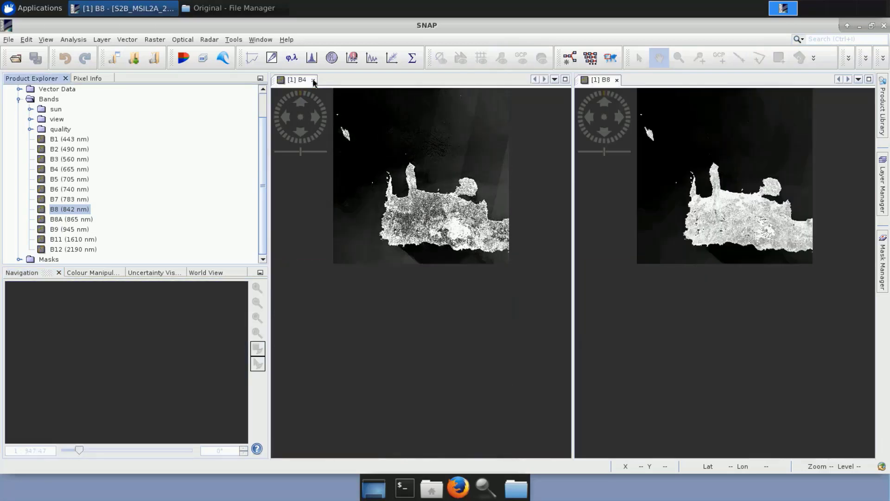
{"action": "left_click", "coordinate": [313, 80]}
{"action": "left_click", "coordinate": [313, 80]}
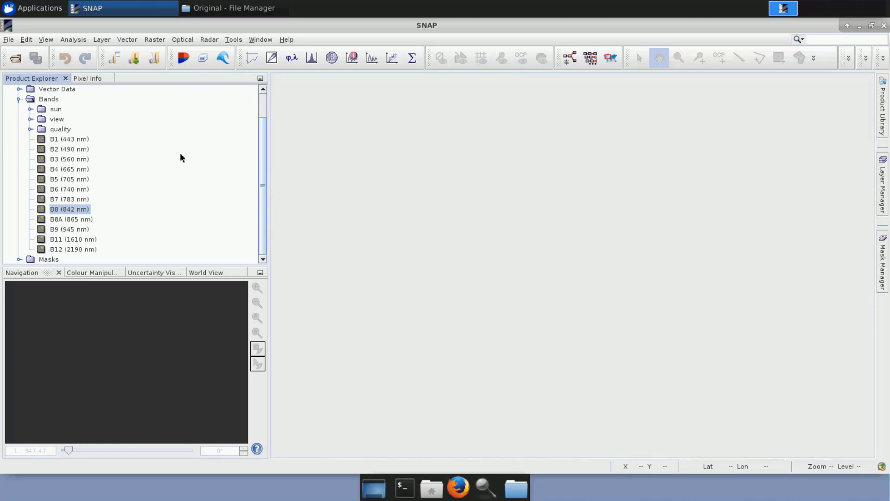
Set up a Resampling of the Sentinel-2 product with target name S2_MSIL2A_20180824_resampled, saved as BEAM-DIMAP in the Processing directory.
{"action": "scroll", "coordinate": [181, 158], "scroll_direction": "up", "scroll_amount": 1}
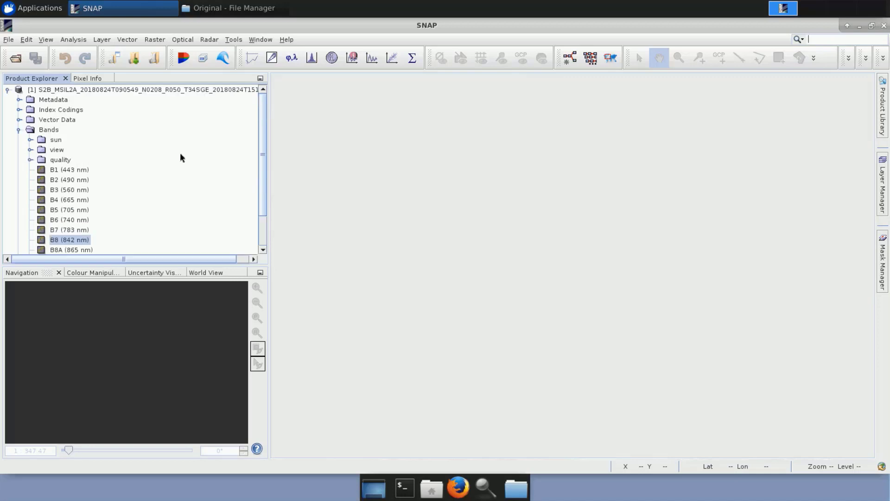
{"action": "left_click", "coordinate": [149, 93]}
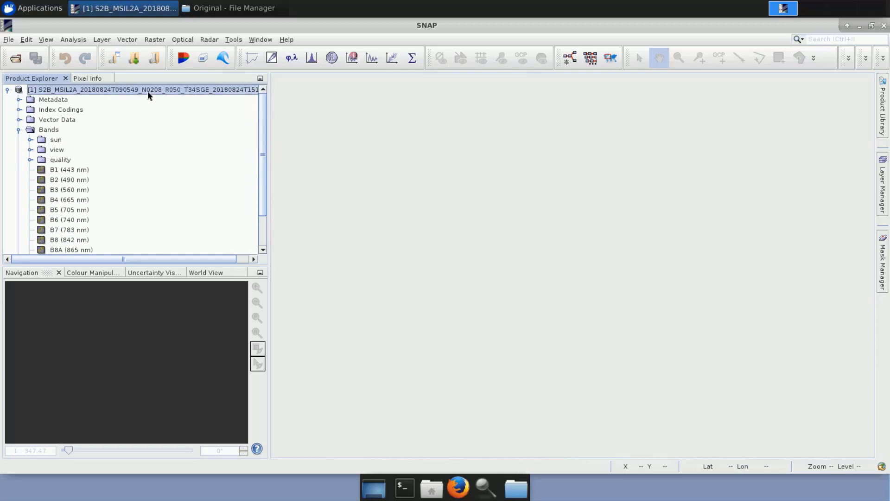
{"action": "left_click", "coordinate": [157, 40]}
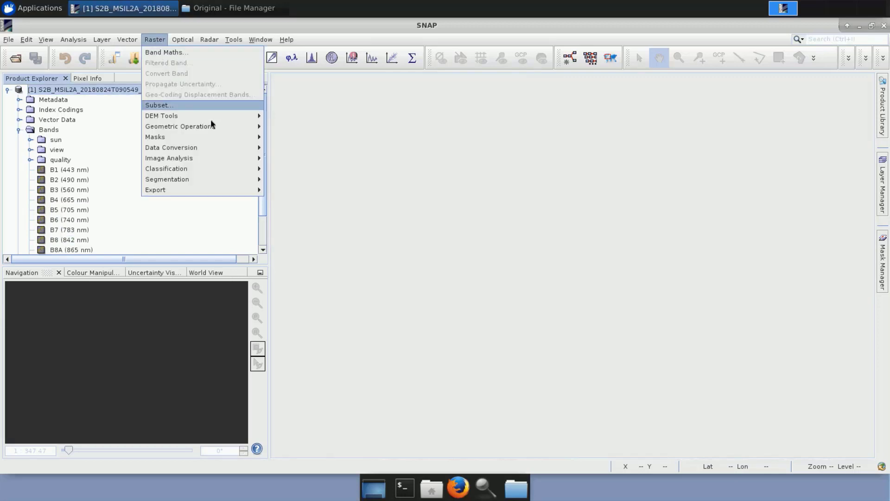
{"action": "mouse_move", "coordinate": [218, 129]}
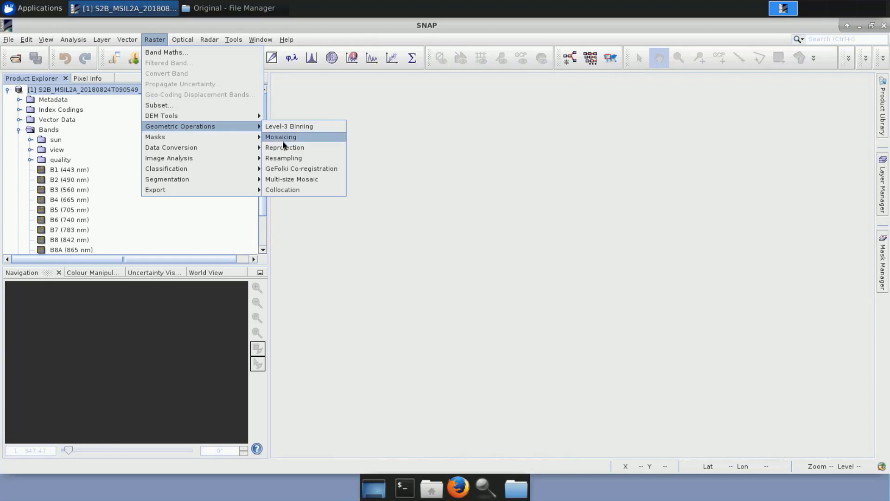
{"action": "left_click", "coordinate": [284, 159]}
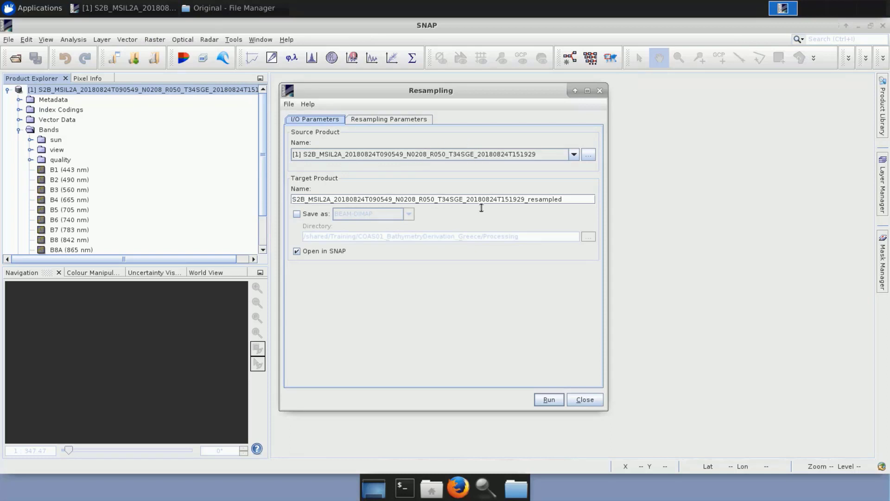
{"action": "left_click", "coordinate": [525, 199]}
{"action": "left_click_drag", "start_coordinate": [525, 199], "coordinate": [374, 202]}
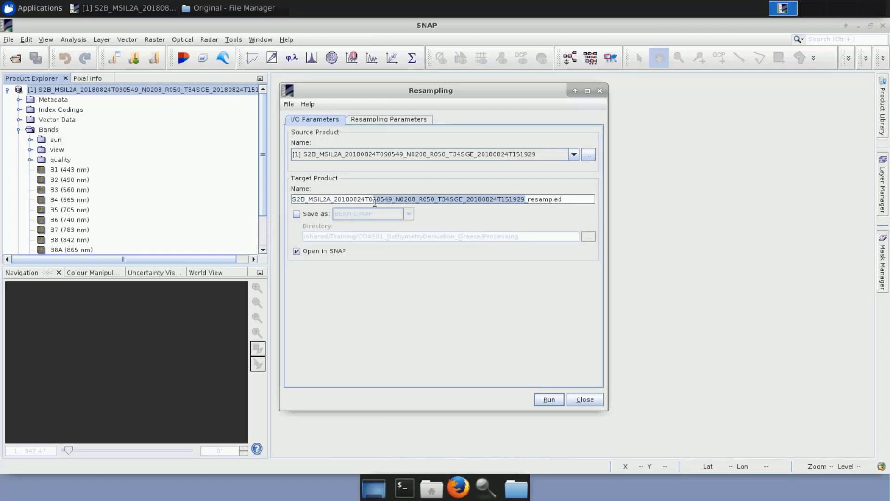
{"action": "key", "text": "BackSpace"}
{"action": "key", "text": "BackSpace"}
{"action": "key", "text": "BackSpace"}
{"action": "key", "text": "BackSpace"}
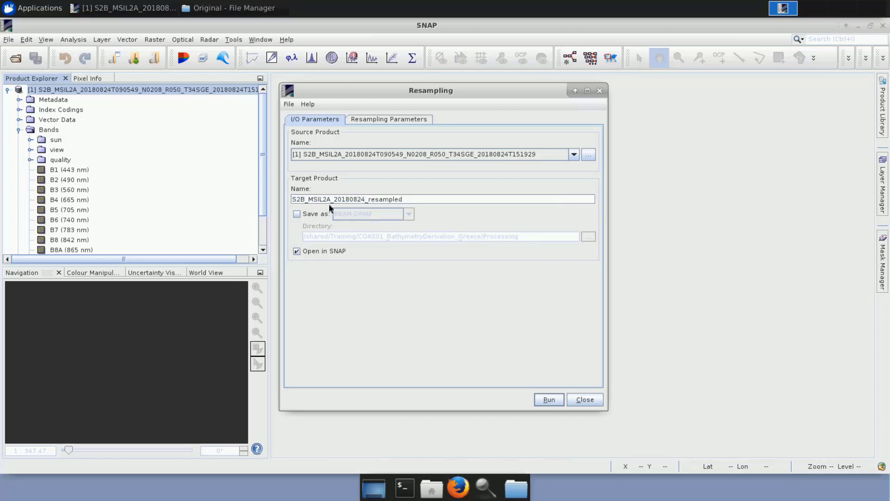
{"action": "left_click", "coordinate": [305, 200]}
{"action": "key", "text": "BackSpace"}
{"action": "left_click", "coordinate": [297, 214]}
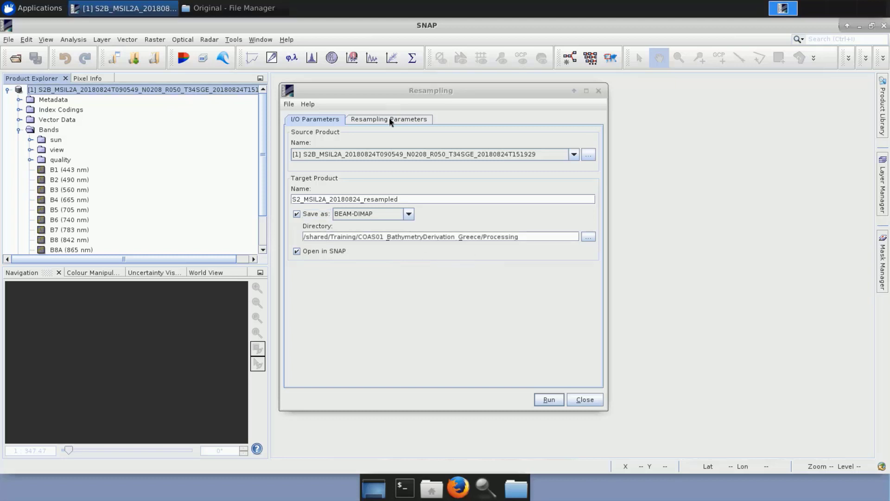
Choose B2 as the reference band for the resampled size, and close the Resampling dialog without running it.
{"action": "left_click", "coordinate": [390, 120]}
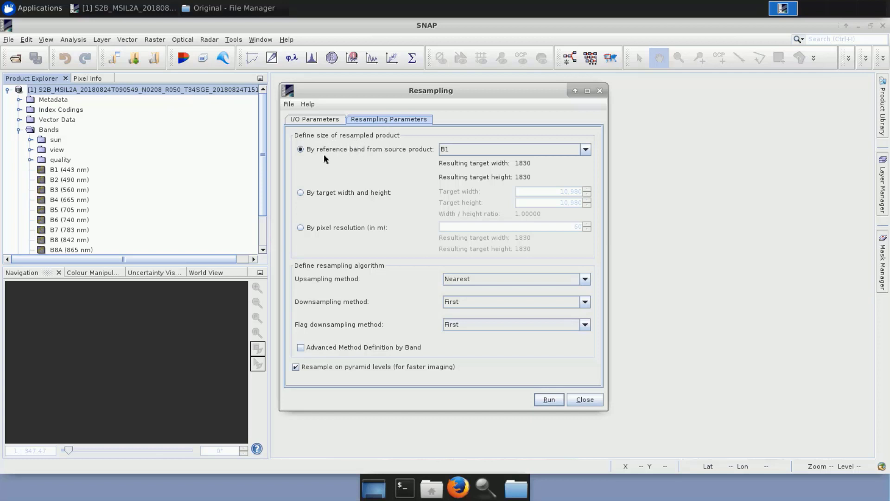
{"action": "left_click", "coordinate": [585, 150]}
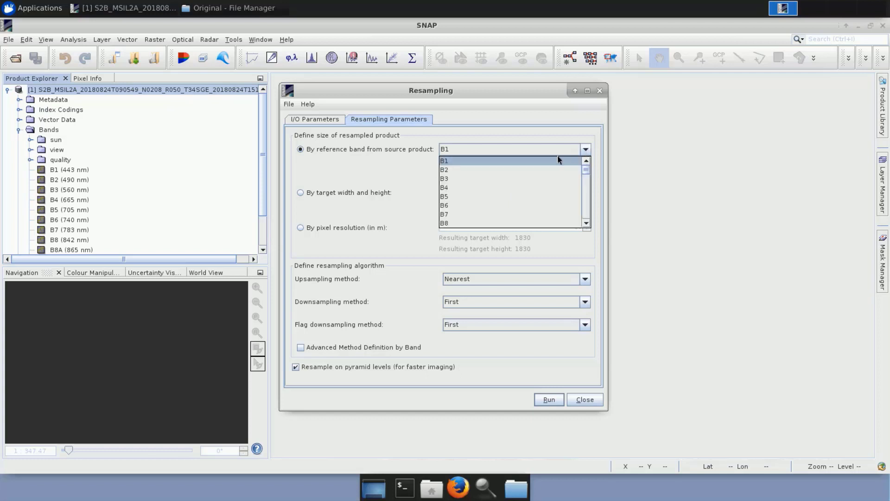
{"action": "left_click", "coordinate": [473, 169]}
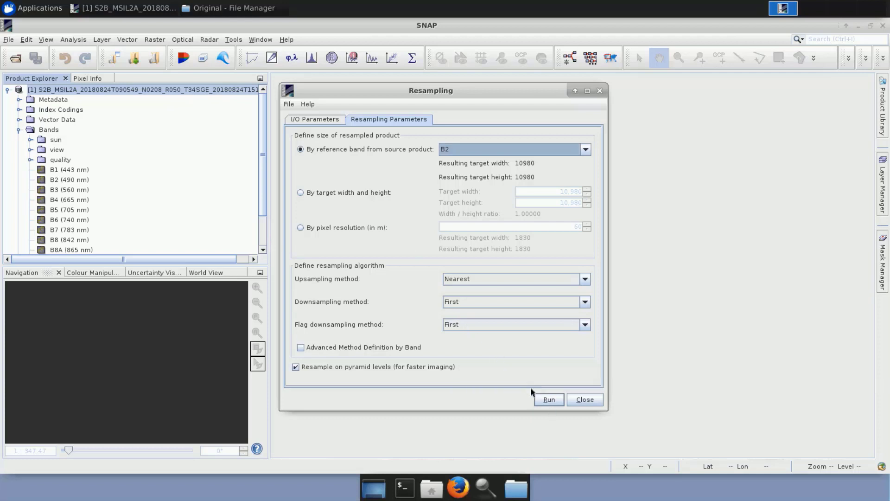
{"action": "left_click", "coordinate": [598, 399]}
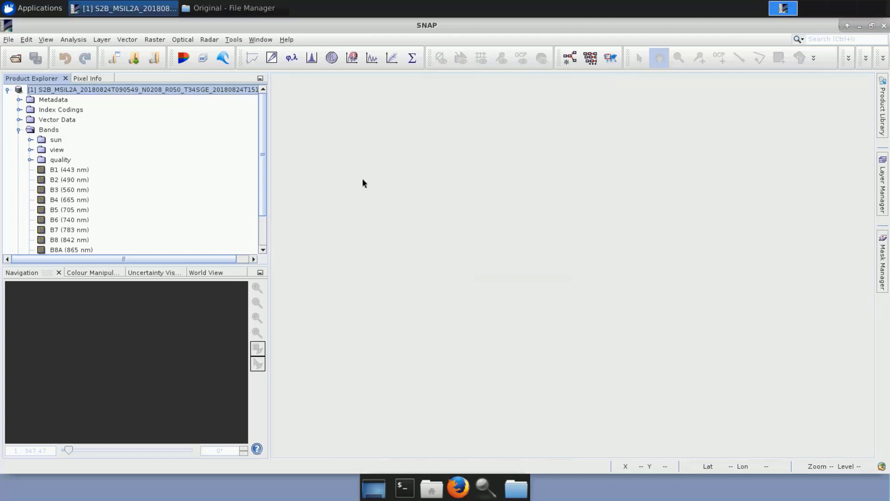
Load S2_MSIL2A_20180824_resampled.dim from the file manager's Processing folder into SNAP, and expand its list of bands.
{"action": "left_click", "coordinate": [7, 90]}
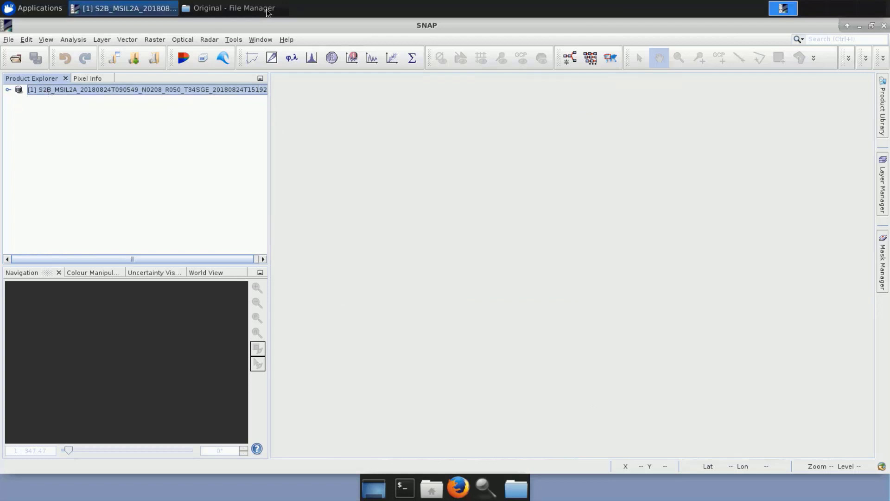
{"action": "left_click", "coordinate": [266, 10]}
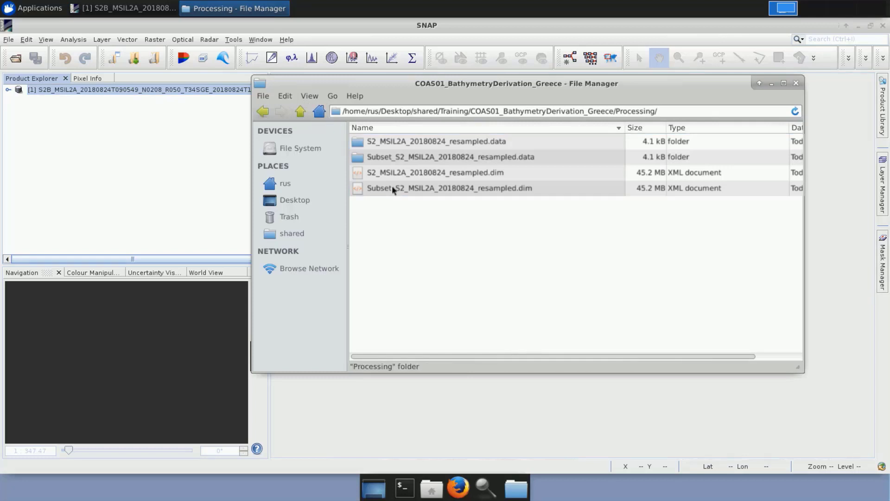
{"action": "left_click_drag", "start_coordinate": [395, 170], "coordinate": [110, 160]}
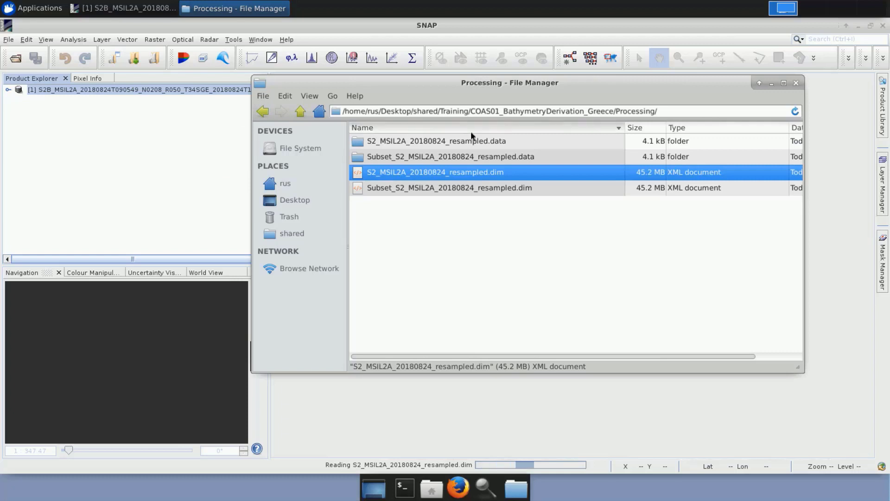
{"action": "left_click", "coordinate": [771, 84]}
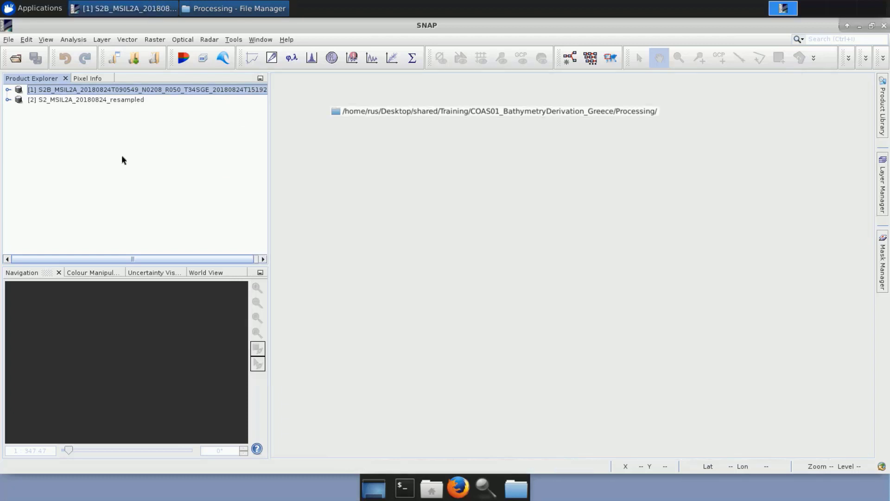
{"action": "left_click", "coordinate": [8, 100]}
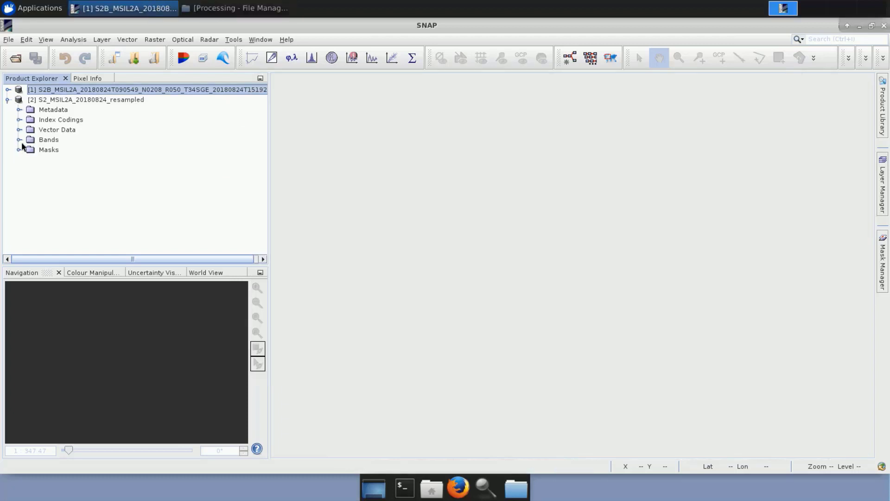
{"action": "left_click", "coordinate": [20, 140]}
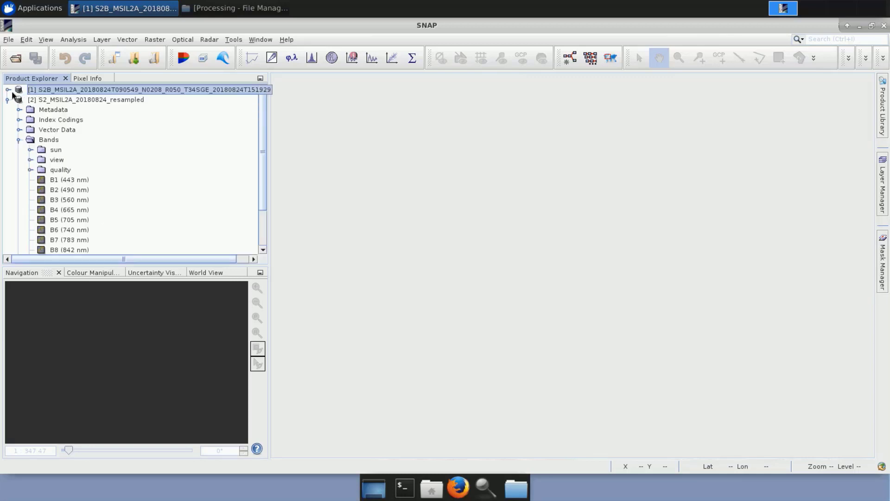
Start a spatial subset of the resampled product with scene start X 4810 and scene start Y 4588 in pixel coordinates.
{"action": "left_click", "coordinate": [64, 98]}
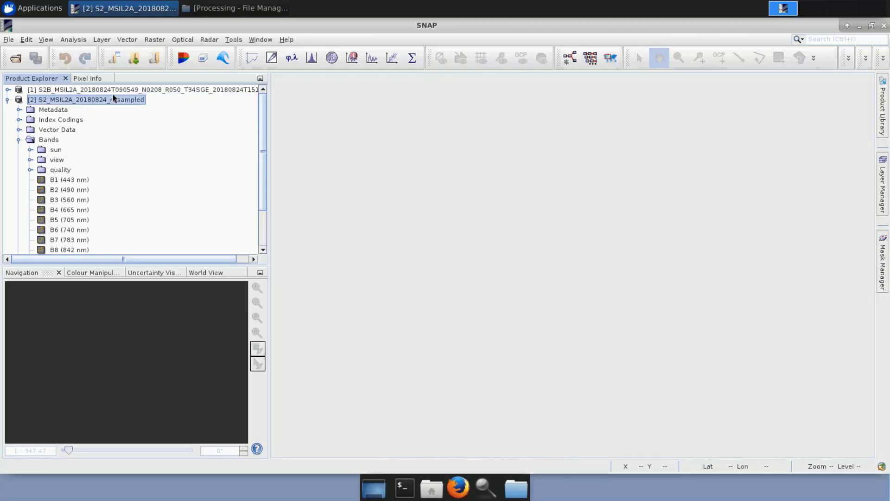
{"action": "left_click", "coordinate": [154, 38]}
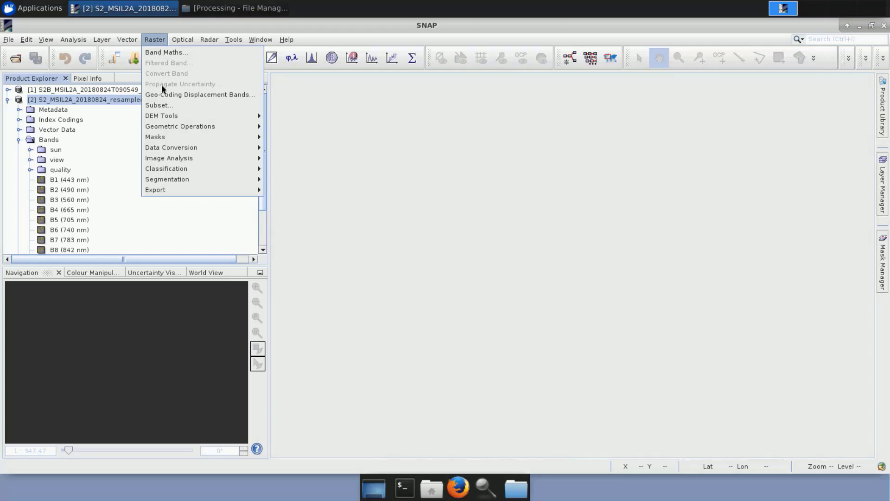
{"action": "left_click", "coordinate": [169, 109]}
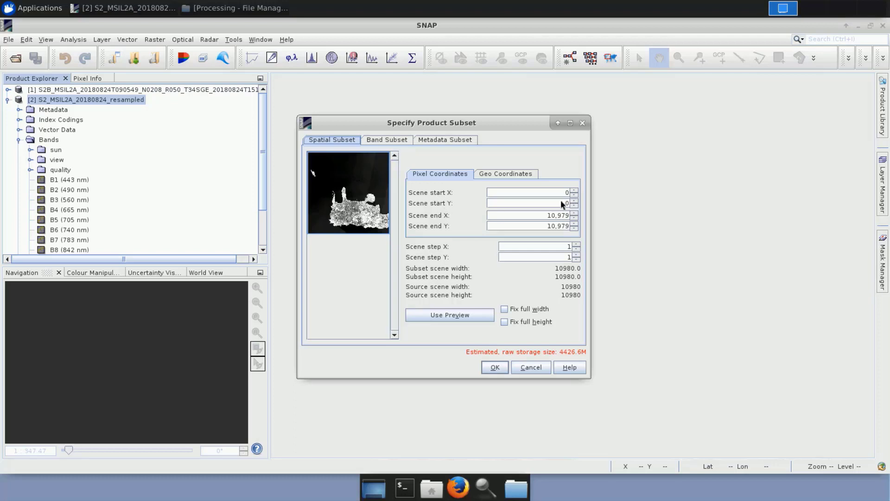
{"action": "left_click", "coordinate": [577, 193]}
{"action": "type", "text": "4810"}
{"action": "left_click", "coordinate": [560, 203]}
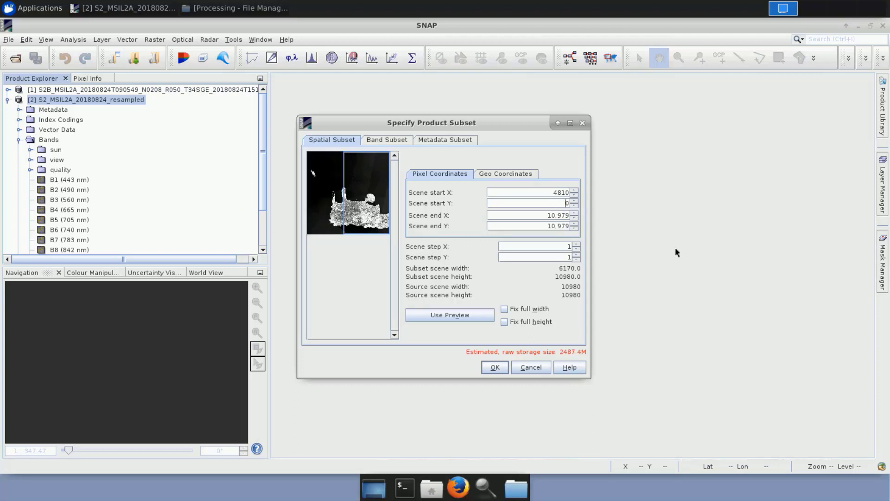
{"action": "key", "text": "BackSpace"}
{"action": "type", "text": "4588"}
Set the subset's scene end X to 8066 and scene end Y to 7030, and create the subset.
{"action": "double_click", "coordinate": [554, 215]}
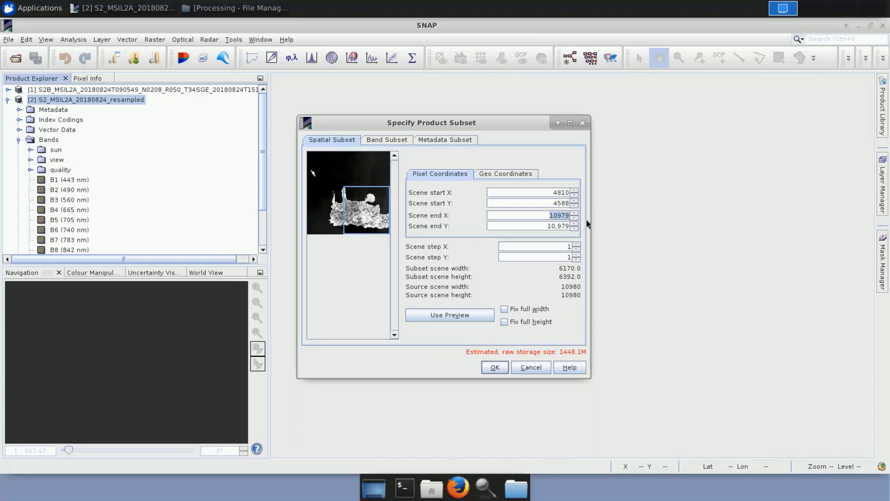
{"action": "type", "text": "8066"}
{"action": "left_click", "coordinate": [551, 226]}
{"action": "key", "text": "ctrl+a"}
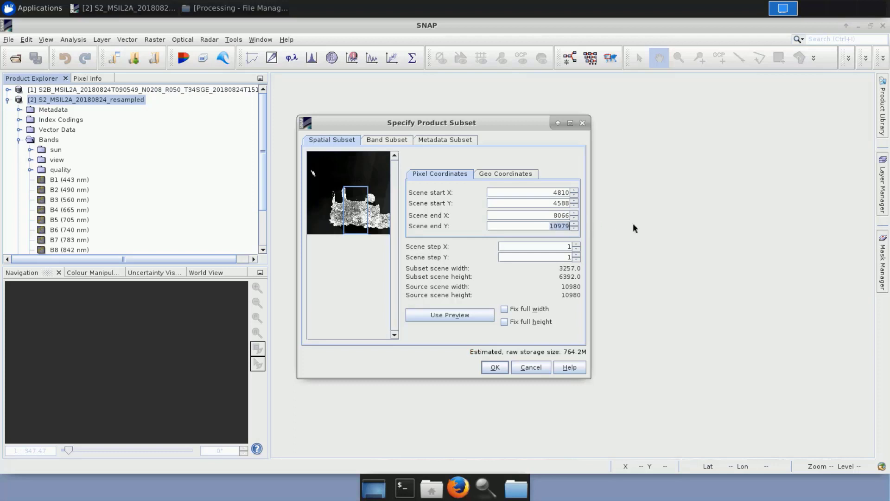
{"action": "type", "text": "7030"}
{"action": "left_click", "coordinate": [551, 216]}
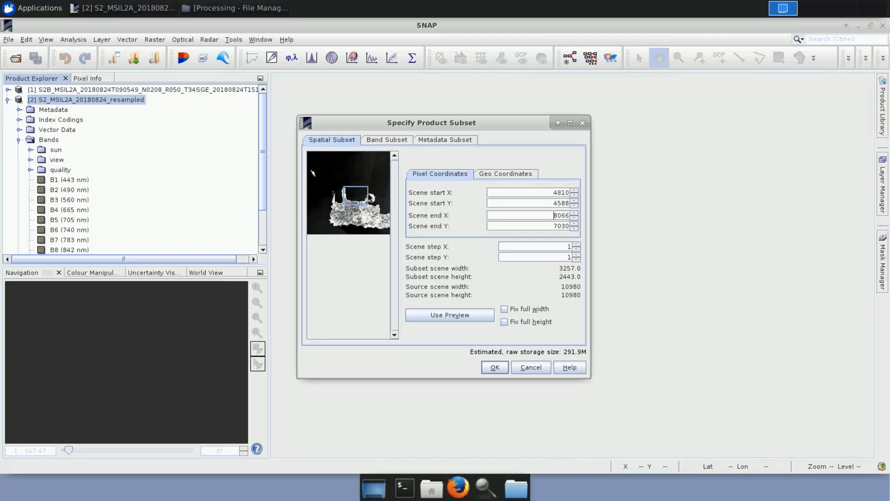
{"action": "left_click", "coordinate": [497, 367]}
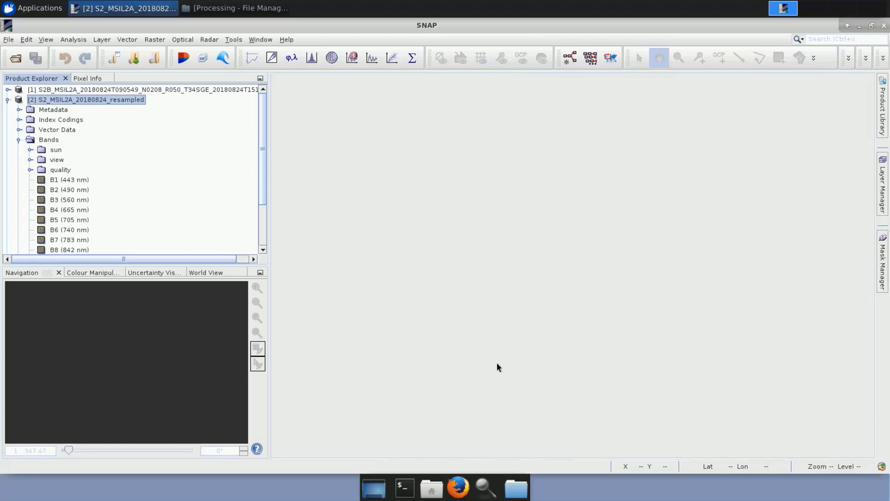
View the subset product as an RGB image with the Sentinel 2 MSI Natural Colors profile (B4, B3, B2), and close the view.
{"action": "left_click", "coordinate": [7, 99]}
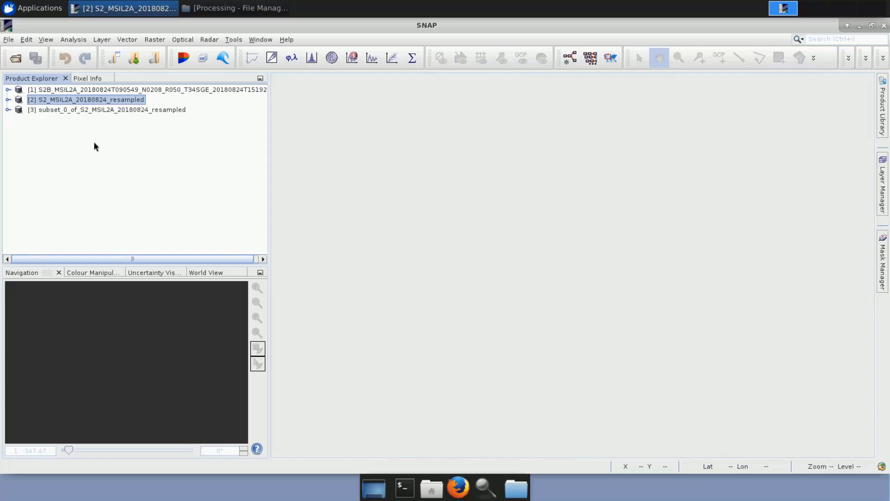
{"action": "right_click", "coordinate": [101, 110]}
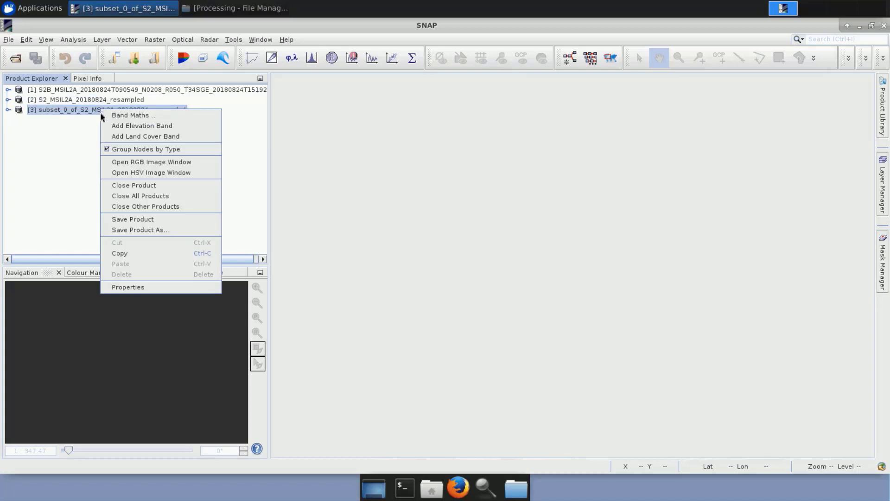
{"action": "left_click", "coordinate": [122, 163]}
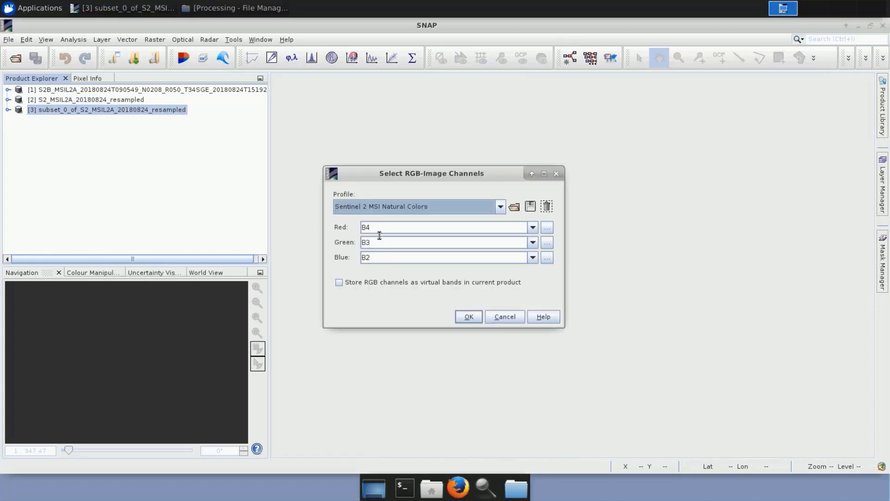
{"action": "left_click", "coordinate": [469, 316]}
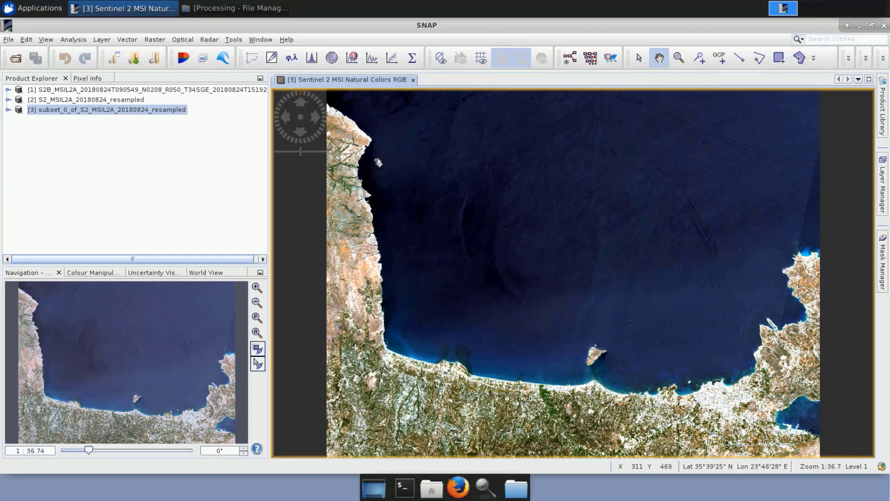
{"action": "left_click", "coordinate": [414, 80]}
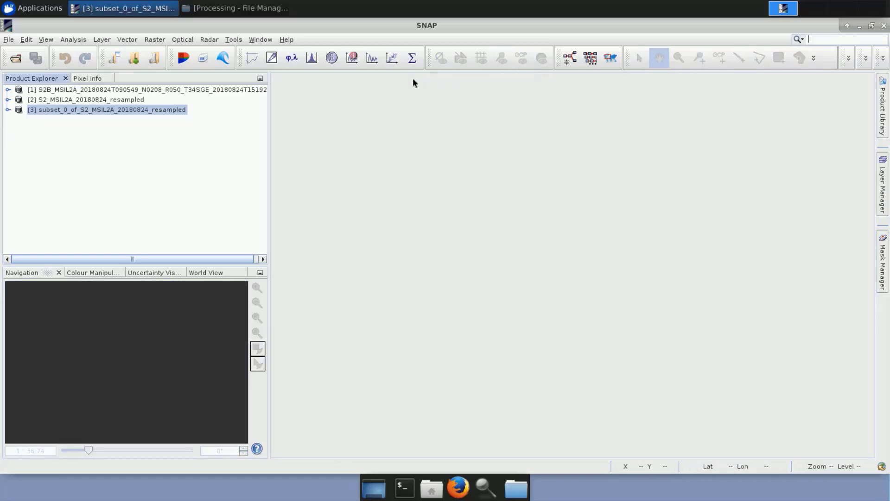
{"action": "right_click", "coordinate": [84, 112]}
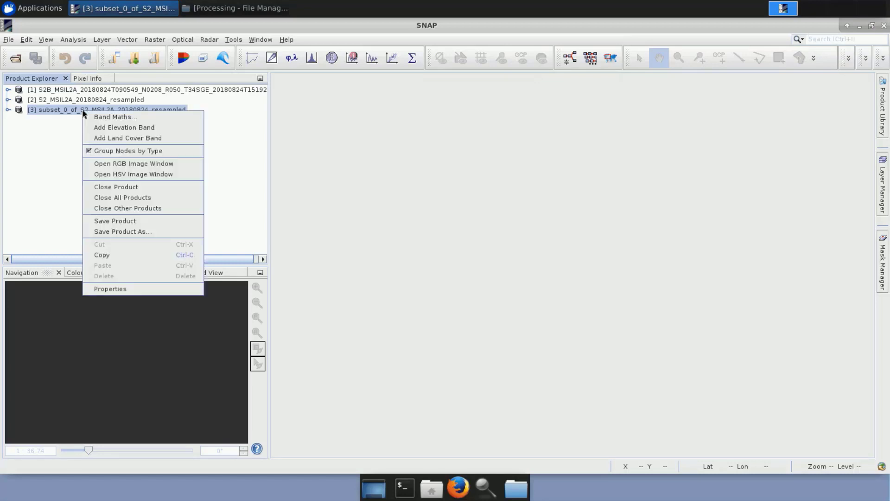
{"action": "left_click", "coordinate": [115, 231]}
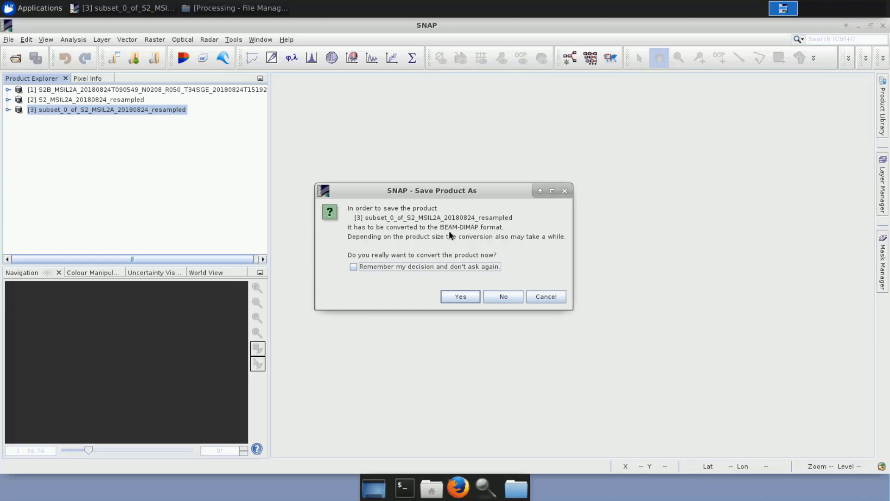
{"action": "left_click", "coordinate": [453, 295]}
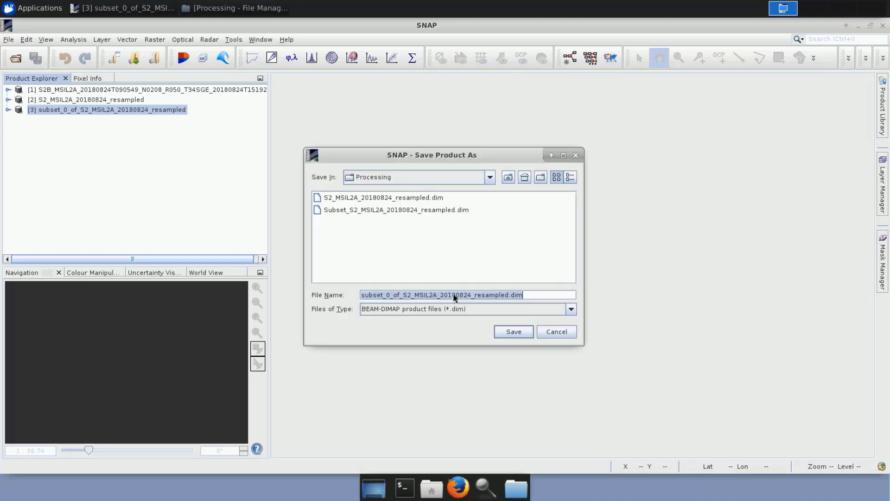
{"action": "left_click", "coordinate": [489, 177]}
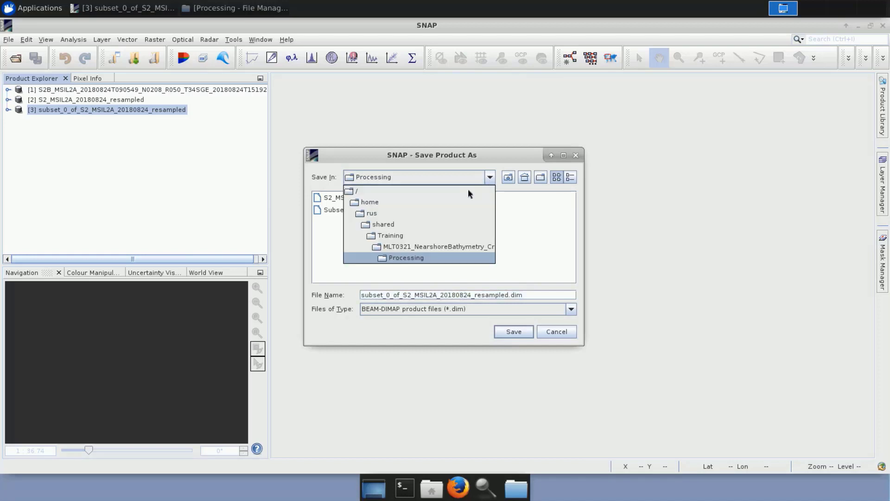
{"action": "left_click", "coordinate": [391, 295]}
{"action": "key", "text": "BackSpace"}
{"action": "key", "text": "BackSpace"}
{"action": "key", "text": "BackSpace"}
{"action": "key", "text": "BackSpace"}
{"action": "key", "text": "BackSpace"}
{"action": "key", "text": "BackSpace"}
{"action": "key", "text": "BackSpace"}
{"action": "key", "text": "BackSpace"}
{"action": "key", "text": "BackSpace"}
{"action": "key", "text": "BackSpace"}
{"action": "key", "text": "BackSpace"}
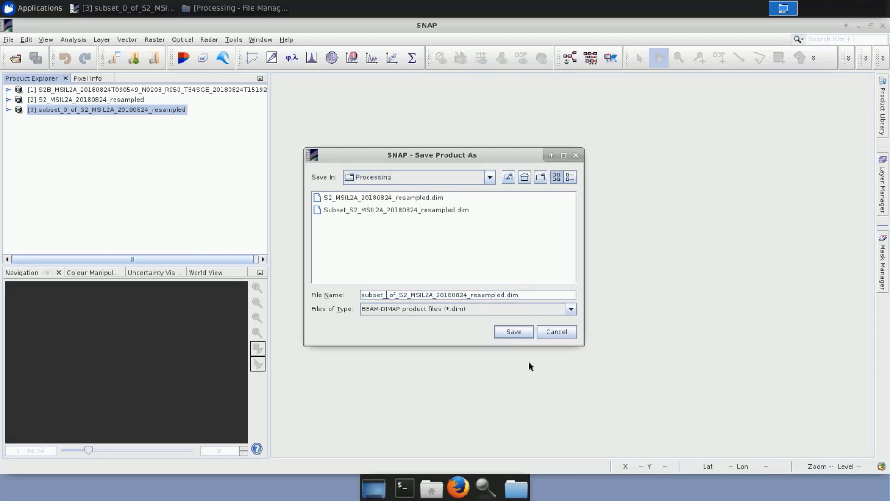
{"action": "key", "text": "BackSpace"}
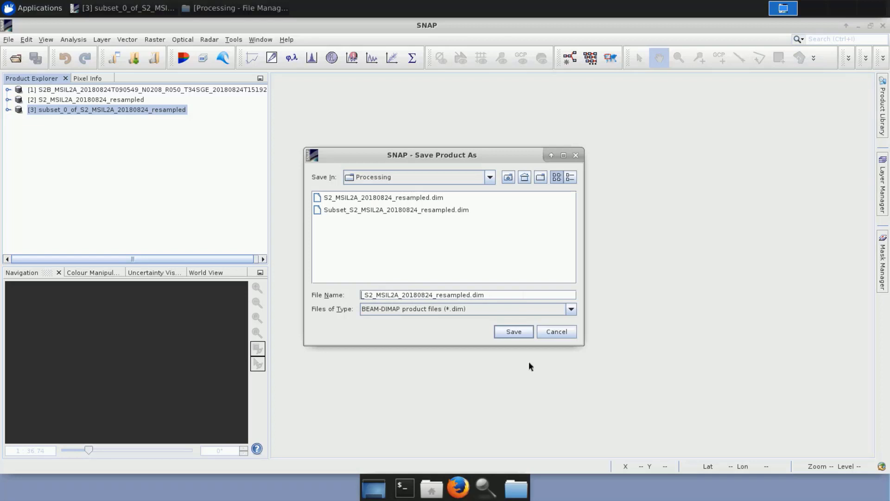
{"action": "type", "text": "Subset"}
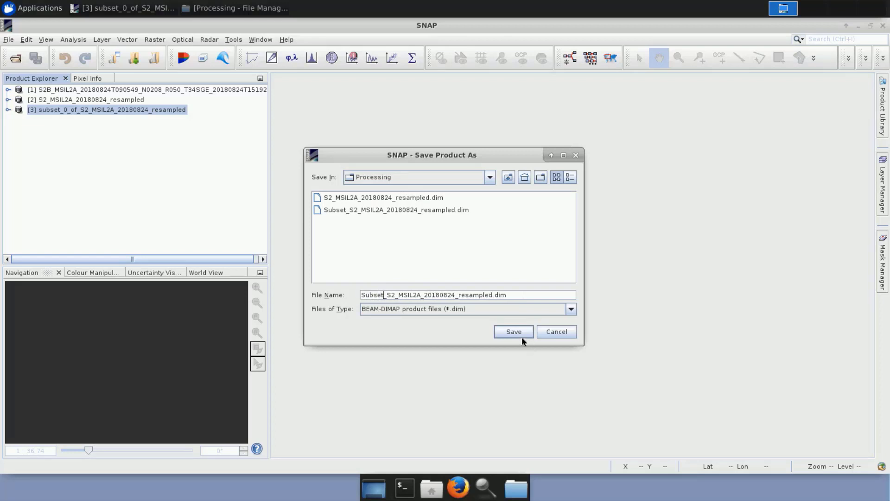
{"action": "left_click", "coordinate": [547, 332]}
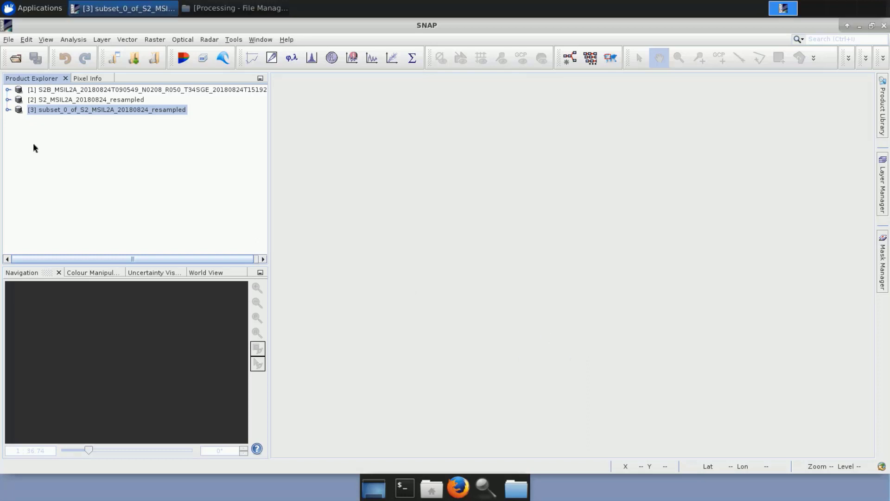
Close the subset_0_of_S2_MSIL2A_20180824_resampled product without saving it.
{"action": "right_click", "coordinate": [90, 112]}
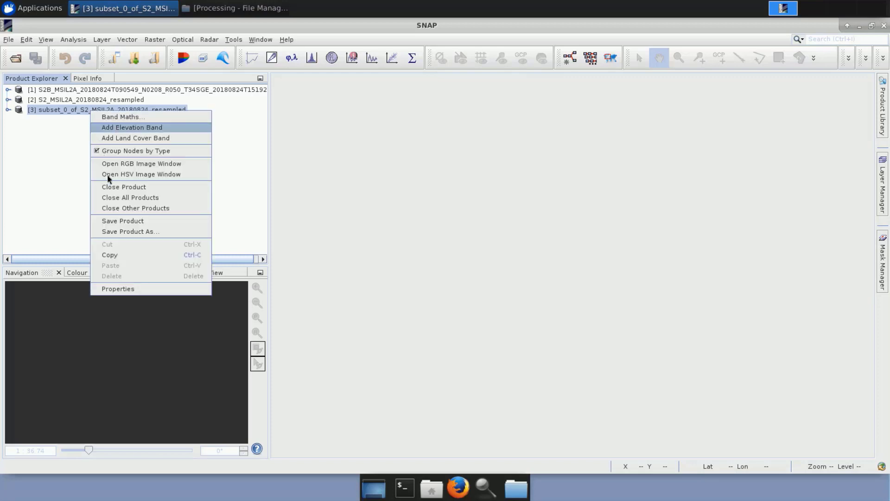
{"action": "left_click", "coordinate": [113, 188]}
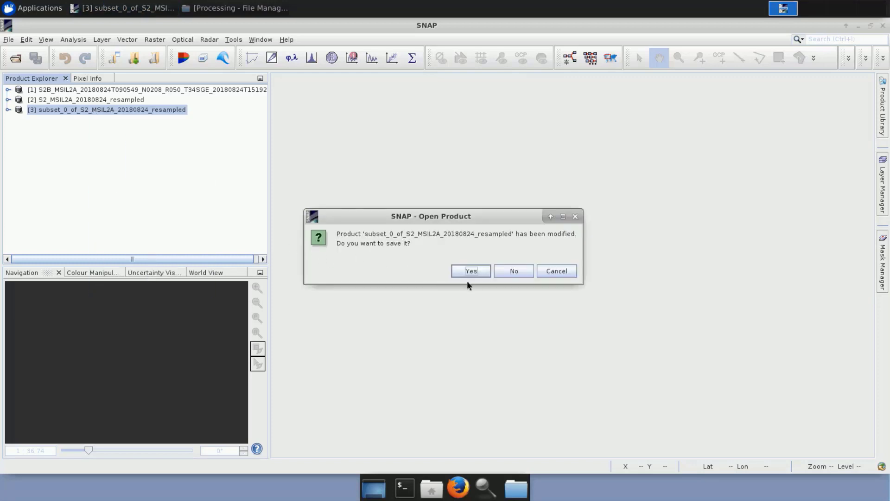
{"action": "left_click", "coordinate": [506, 273]}
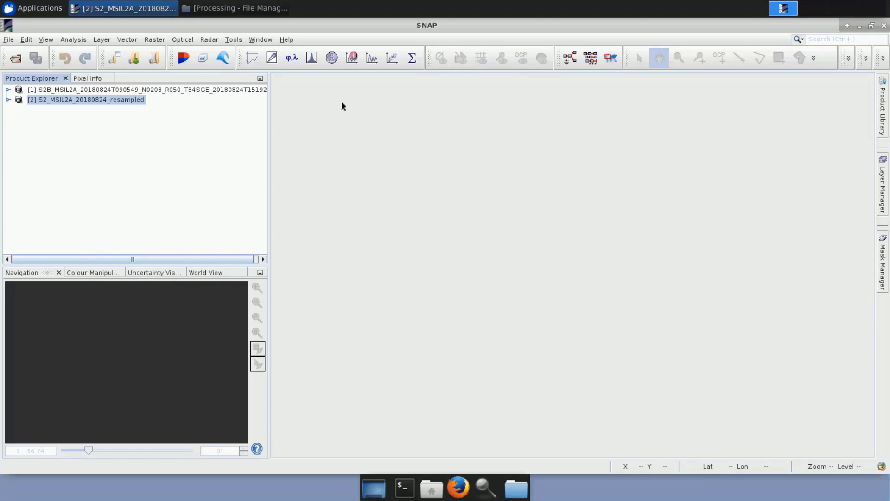
Load Subset_S2_MSIL2A_20180824_resampled.dim from the file manager's Processing folder into SNAP, and expand its list of bands.
{"action": "left_click", "coordinate": [235, 8]}
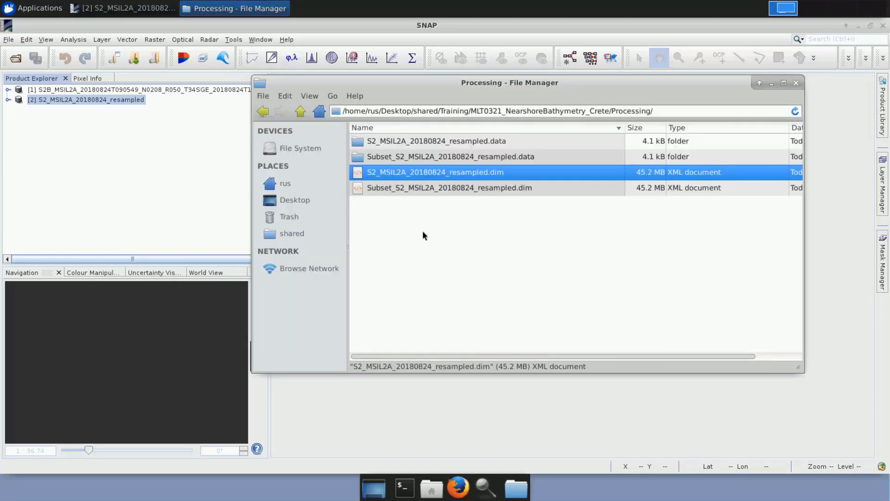
{"action": "left_click_drag", "start_coordinate": [416, 190], "coordinate": [47, 175]}
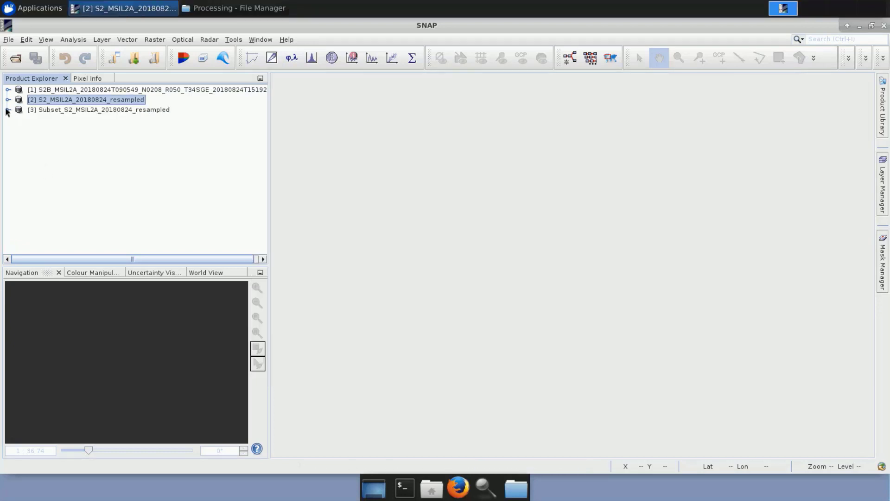
{"action": "left_click", "coordinate": [8, 110]}
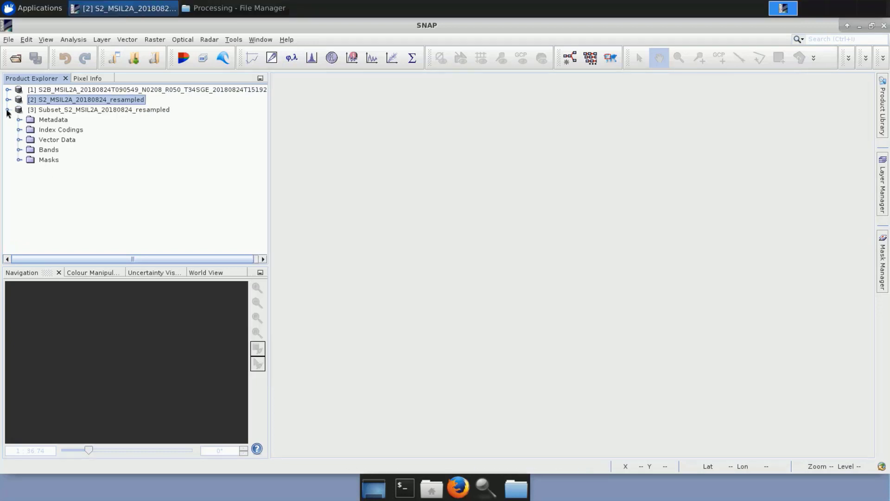
{"action": "left_click", "coordinate": [19, 150]}
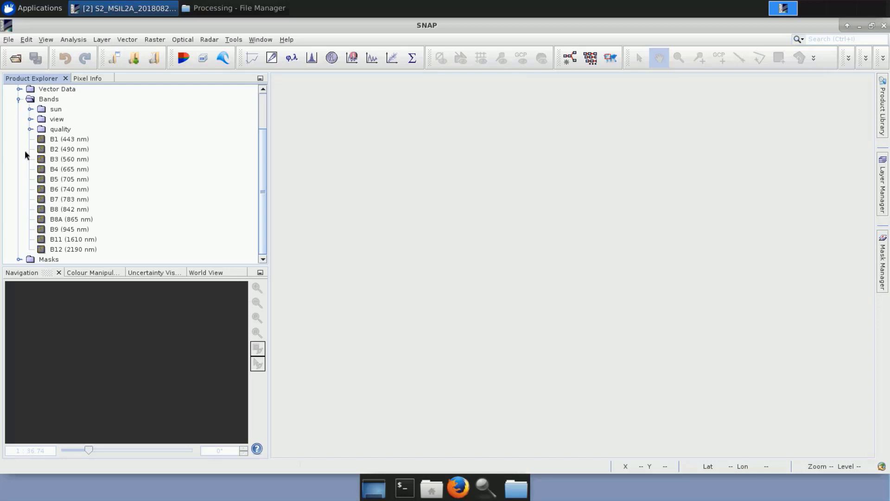
{"action": "scroll", "coordinate": [43, 156], "scroll_direction": "up", "scroll_amount": 2}
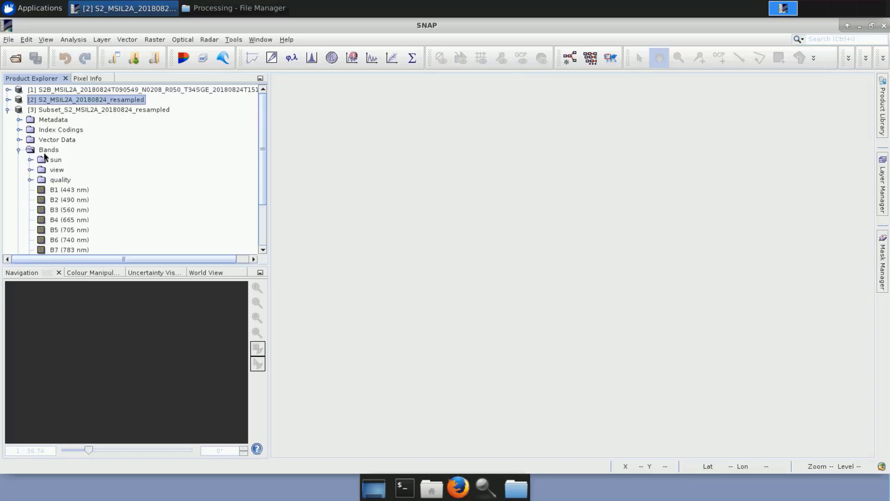
Start a Band Maths band on the Subset_S2_MSIL2A_20180824_resampled product and name it Land_mask.
{"action": "left_click", "coordinate": [44, 111]}
{"action": "right_click", "coordinate": [43, 113]}
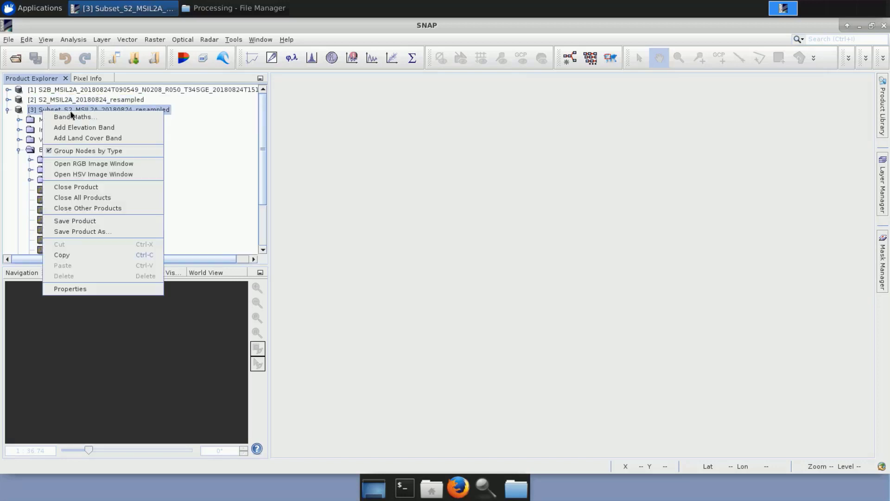
{"action": "left_click", "coordinate": [103, 119]}
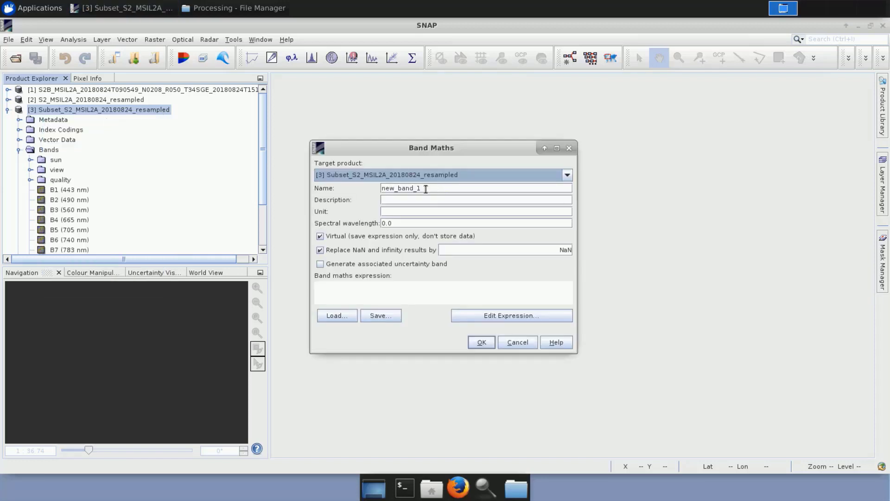
{"action": "left_click_drag", "start_coordinate": [422, 188], "coordinate": [366, 187]}
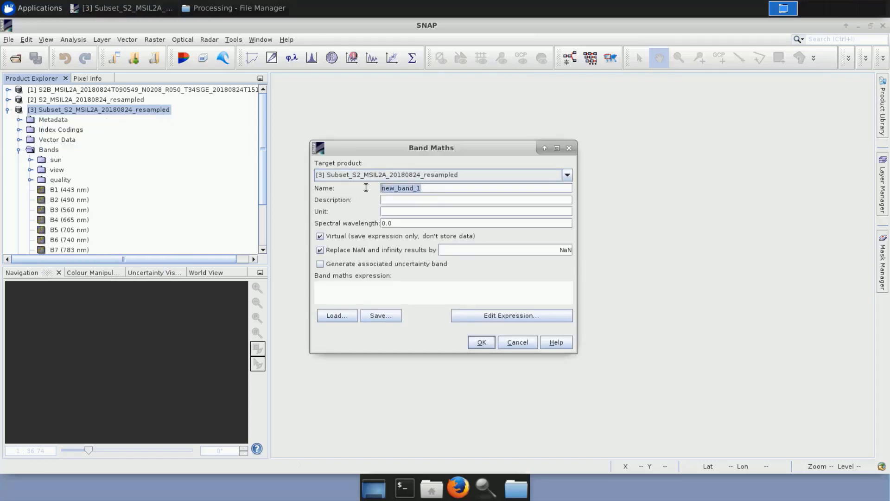
{"action": "key", "text": "BackSpace"}
{"action": "type", "text": "L"}
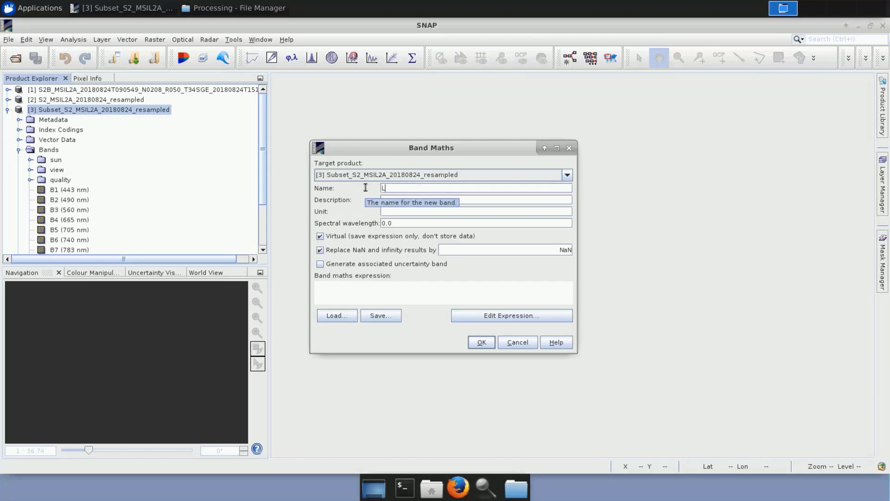
{"action": "type", "text": "and_mask"}
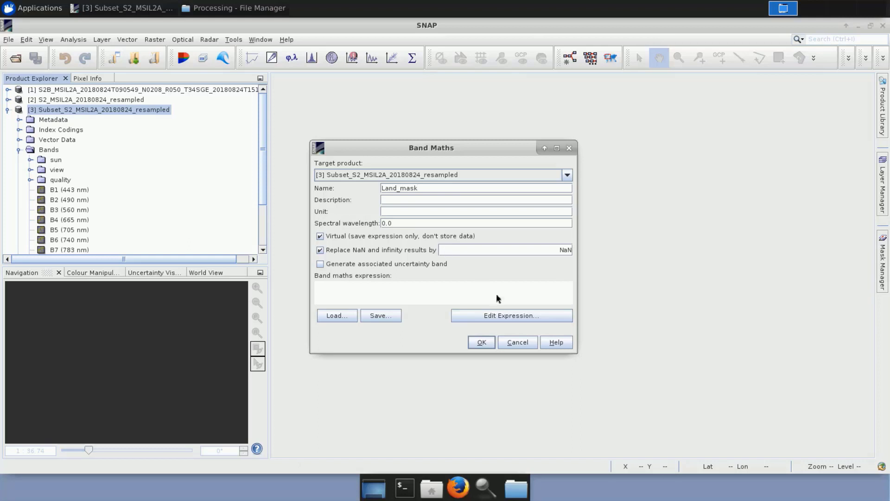
Define the Land_mask expression as "if B8 > 0.05 then NaN else 1" and create the band.
{"action": "left_click", "coordinate": [519, 318]}
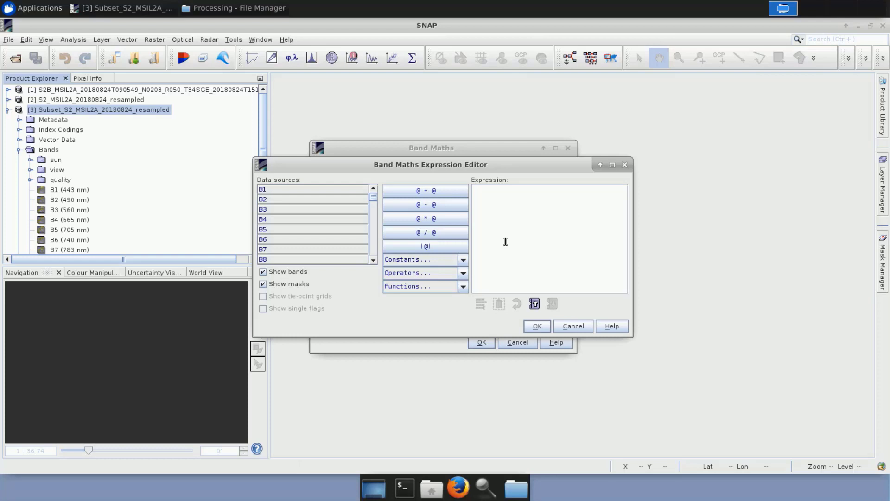
{"action": "double_click", "coordinate": [268, 259]}
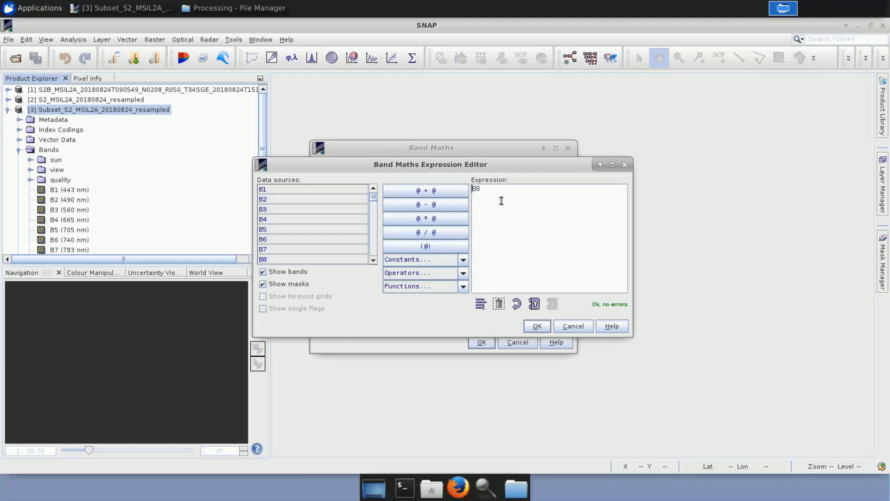
{"action": "key", "text": "Home"}
{"action": "type", "text": "if B8 >0.05"}
{"action": "key", "text": "Left"}
{"action": "key", "text": "Left"}
{"action": "key", "text": "Left"}
{"action": "key", "text": "Left"}
{"action": "key", "text": "End"}
{"action": "type", "text": "then NaN else 1"}
{"action": "left_click", "coordinate": [538, 327]}
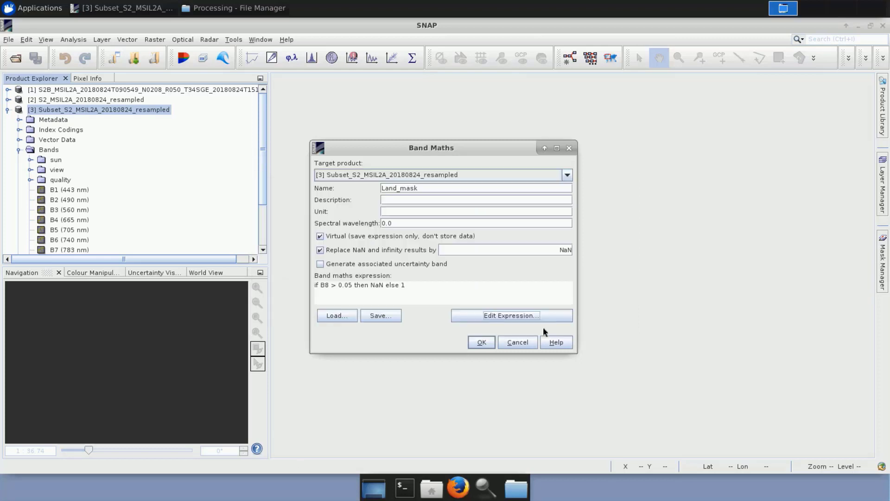
{"action": "left_click", "coordinate": [482, 343]}
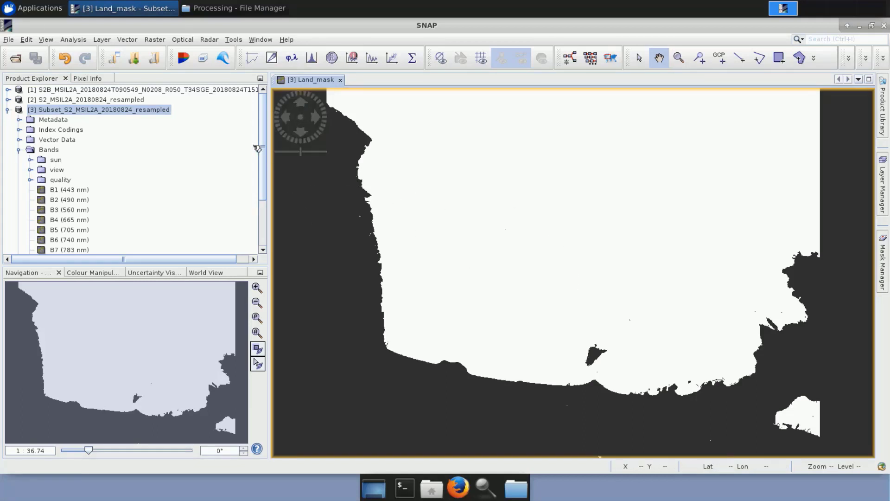
Start another Band Maths band on the subset product and name it B2_Land_mask.
{"action": "left_click_drag", "start_coordinate": [264, 148], "coordinate": [267, 204]}
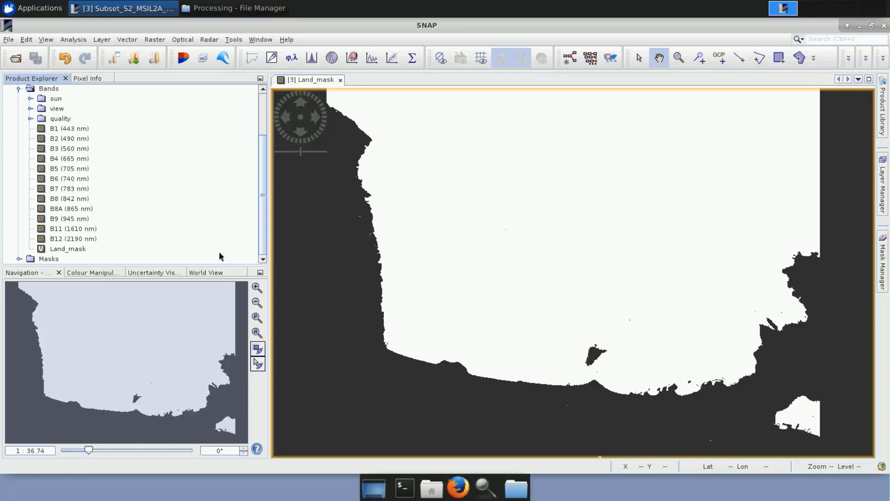
{"action": "scroll", "coordinate": [209, 169], "scroll_direction": "up", "scroll_amount": 2}
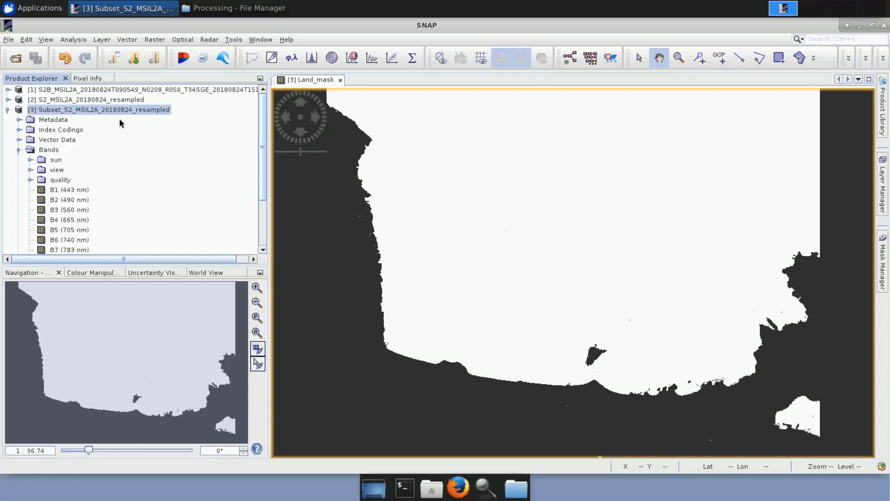
{"action": "right_click", "coordinate": [109, 111]}
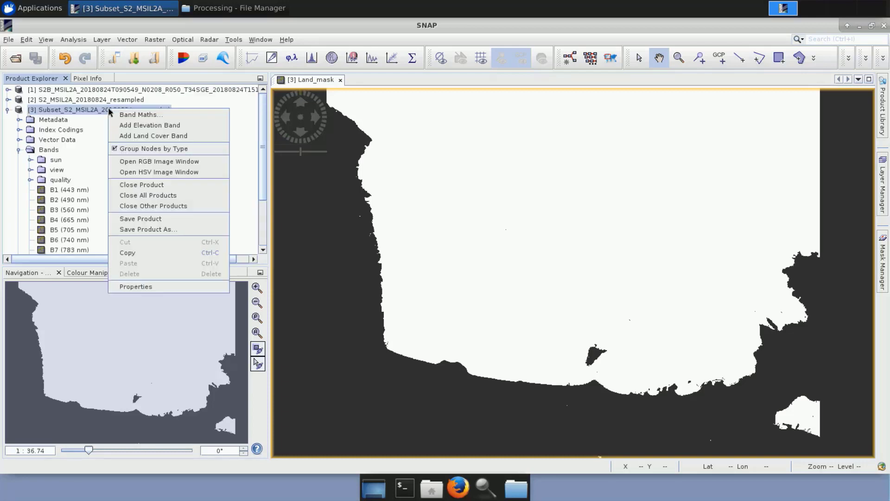
{"action": "left_click", "coordinate": [139, 116]}
{"action": "left_click_drag", "start_coordinate": [422, 188], "coordinate": [374, 195]}
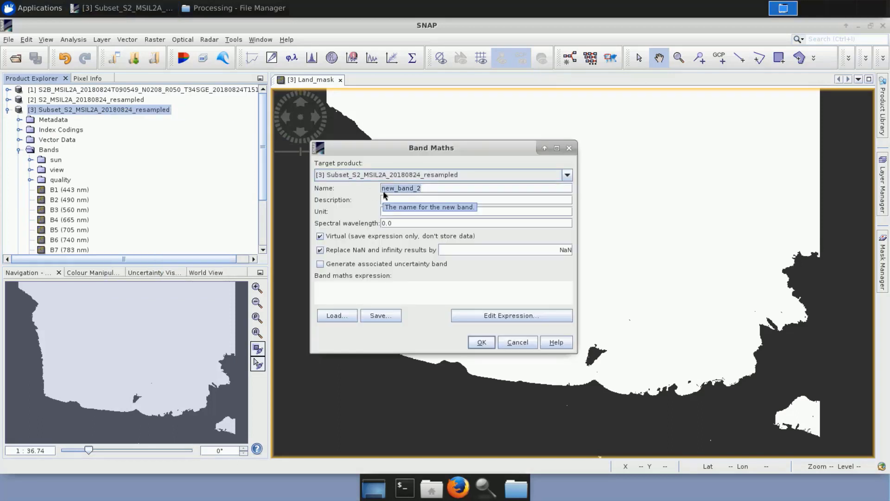
{"action": "type", "text": "S2_"}
{"action": "type", "text": "L"}
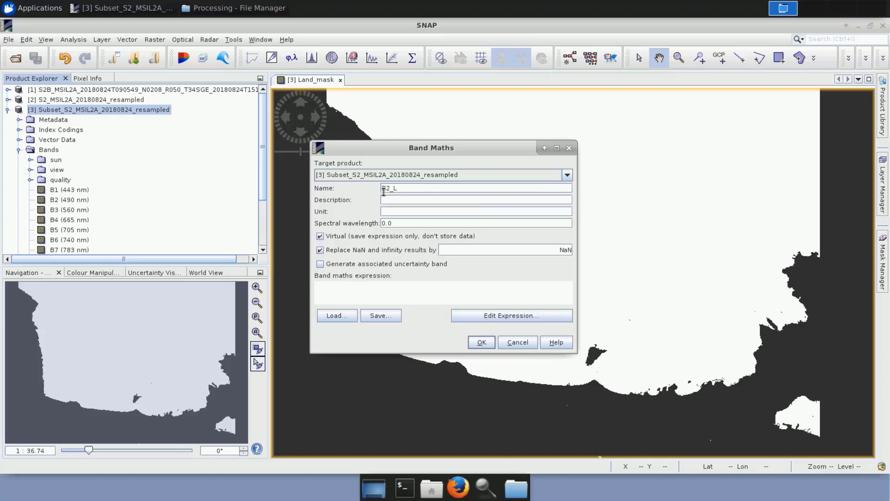
{"action": "type", "text": "and_mask"}
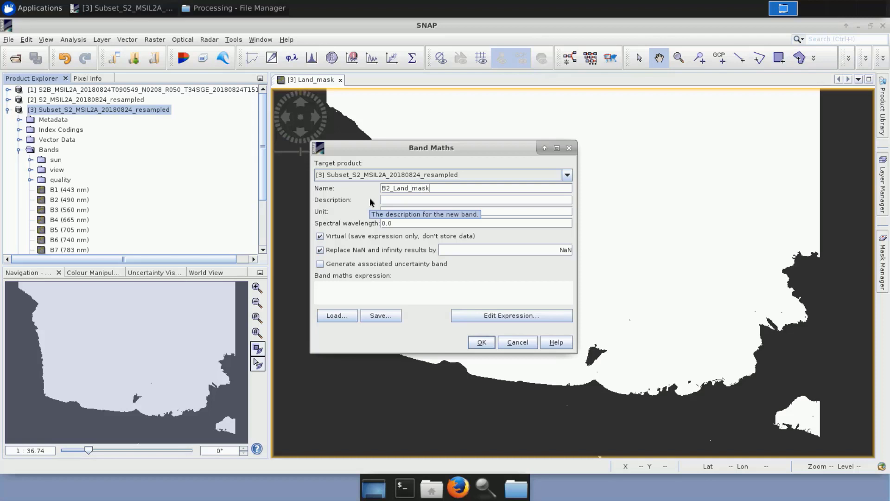
Define the B2_Land_mask expression as "B2 * Land_mask" and create the band.
{"action": "left_click", "coordinate": [515, 319]}
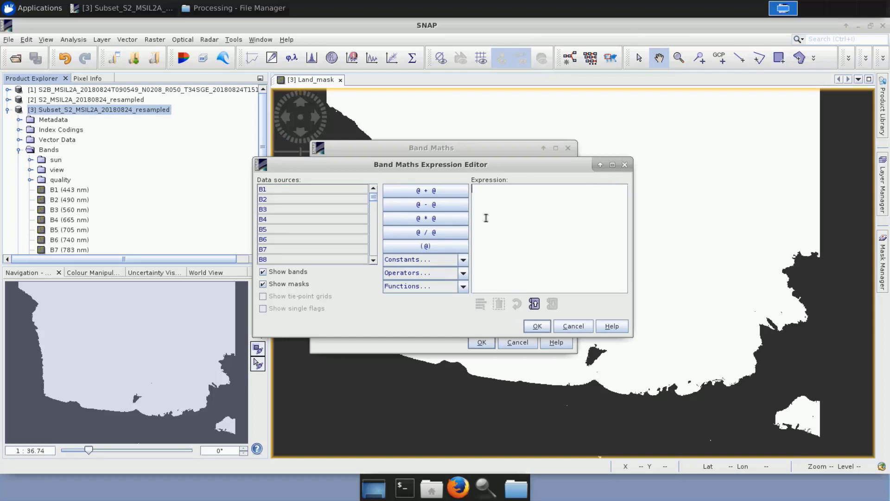
{"action": "left_click", "coordinate": [319, 198]}
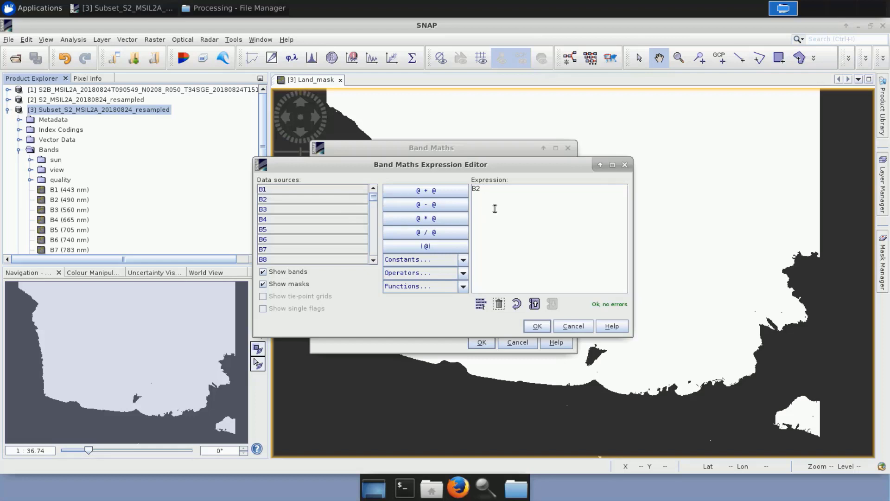
{"action": "type", "text": "*"}
{"action": "scroll", "coordinate": [341, 239], "scroll_direction": "down", "scroll_amount": 10}
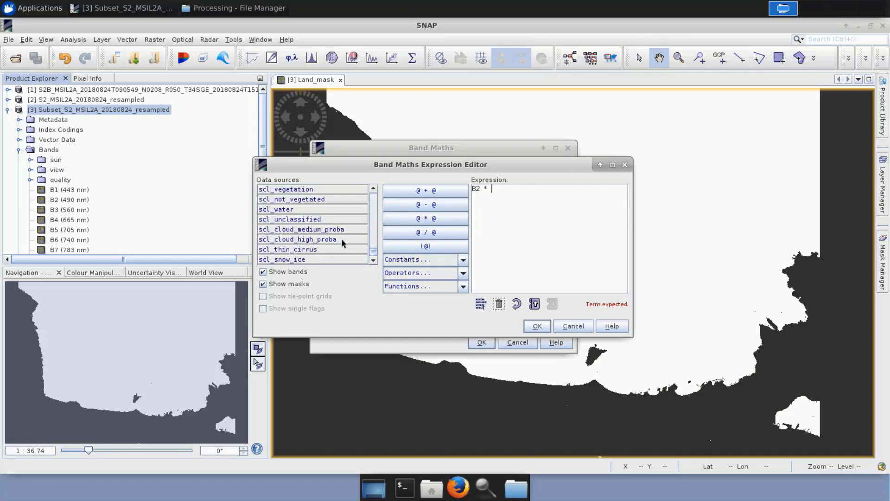
{"action": "scroll", "coordinate": [341, 238], "scroll_direction": "up", "scroll_amount": 8}
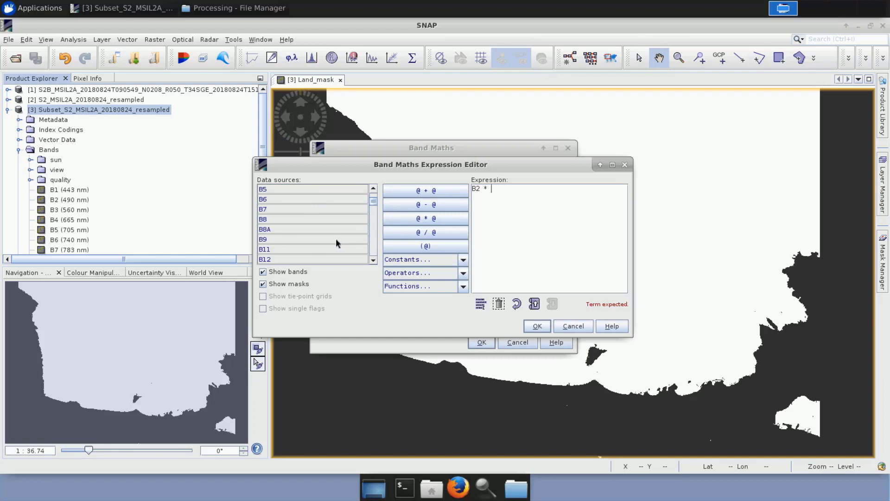
{"action": "scroll", "coordinate": [336, 242], "scroll_direction": "down", "scroll_amount": 2}
{"action": "scroll", "coordinate": [336, 241], "scroll_direction": "down", "scroll_amount": 10}
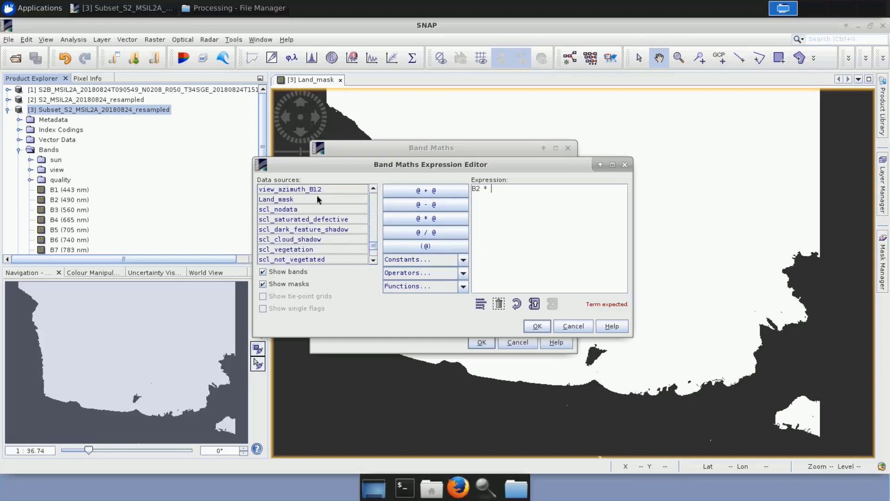
{"action": "left_click", "coordinate": [318, 195]}
{"action": "left_click", "coordinate": [538, 327]}
{"action": "left_click", "coordinate": [481, 343]}
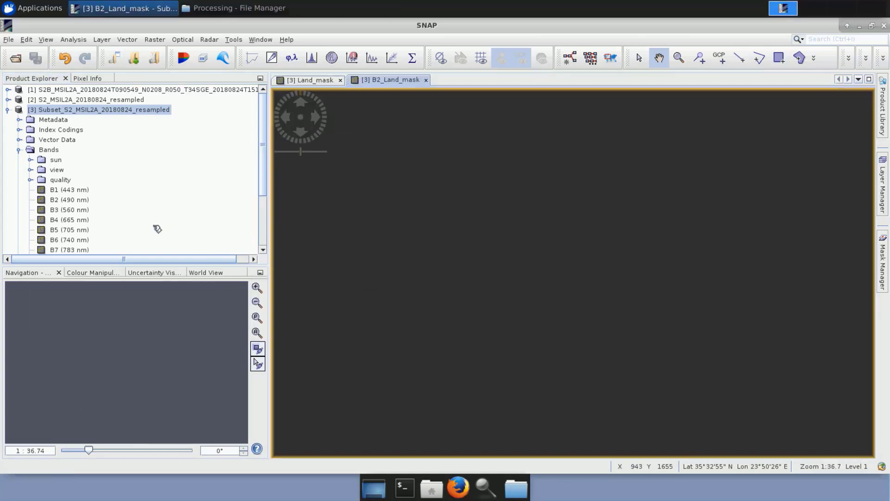
Start a Band Maths band on the Subset_S2_MSIL2A_20180824_resampled product and name it B3_Land_mask.
{"action": "scroll", "coordinate": [149, 223], "scroll_direction": "down", "scroll_amount": 3}
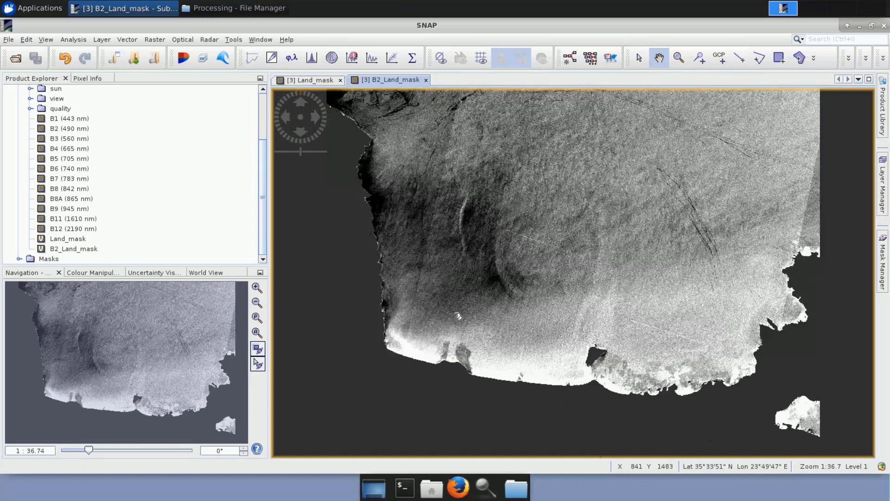
{"action": "scroll", "coordinate": [130, 190], "scroll_direction": "up", "scroll_amount": 3}
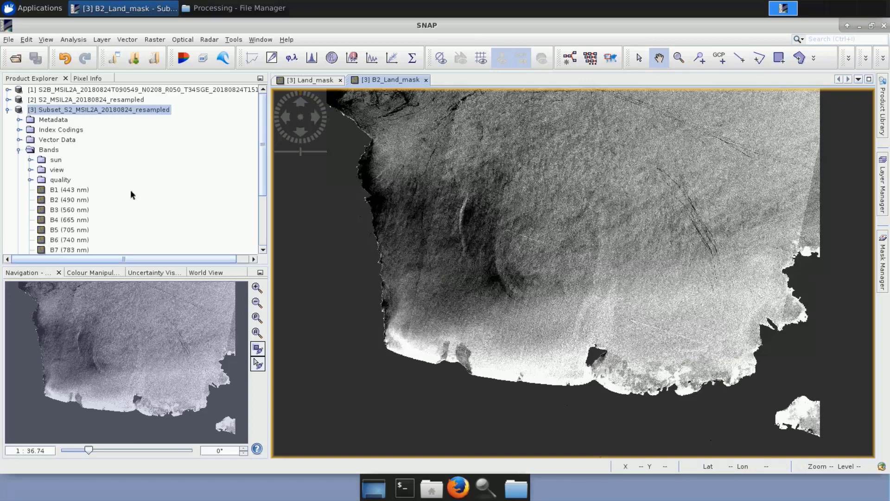
{"action": "right_click", "coordinate": [95, 111]}
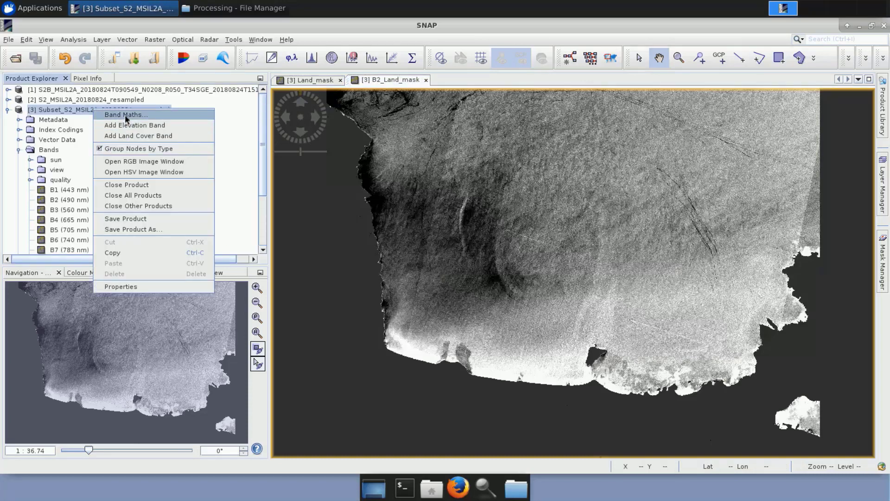
{"action": "left_click", "coordinate": [124, 114]}
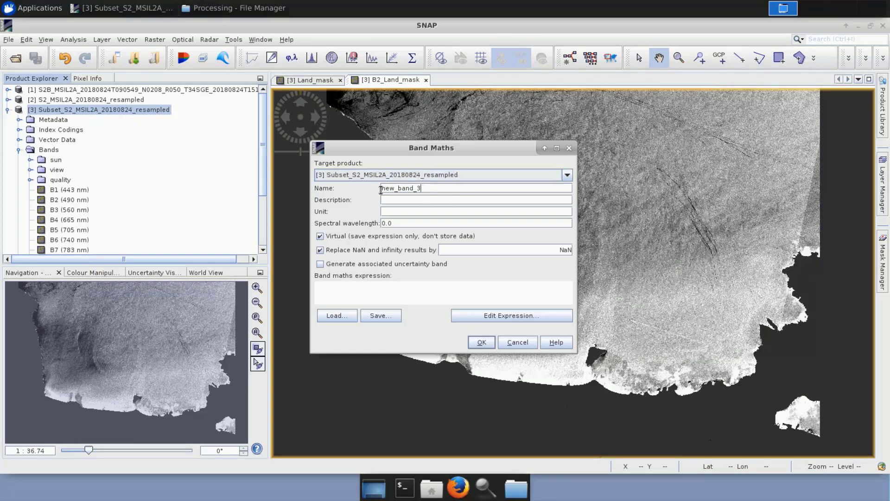
{"action": "left_click_drag", "start_coordinate": [424, 189], "coordinate": [379, 189]}
{"action": "type", "text": "B3_"}
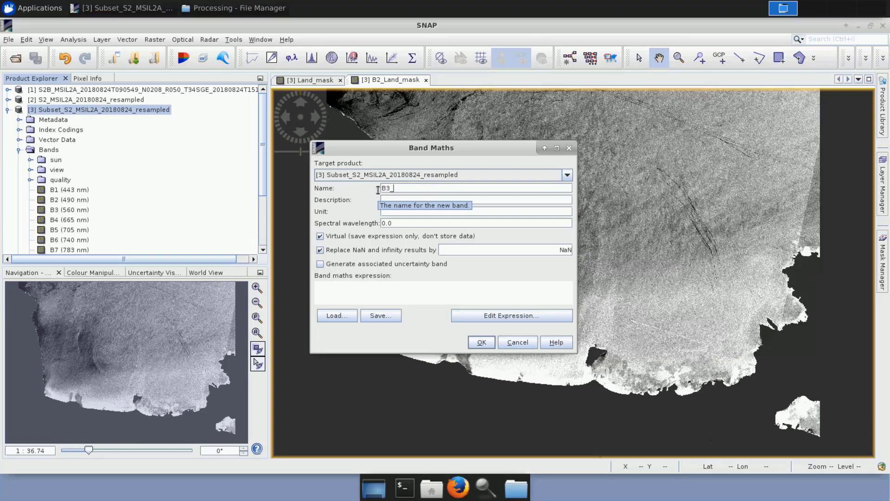
{"action": "type", "text": "Land"}
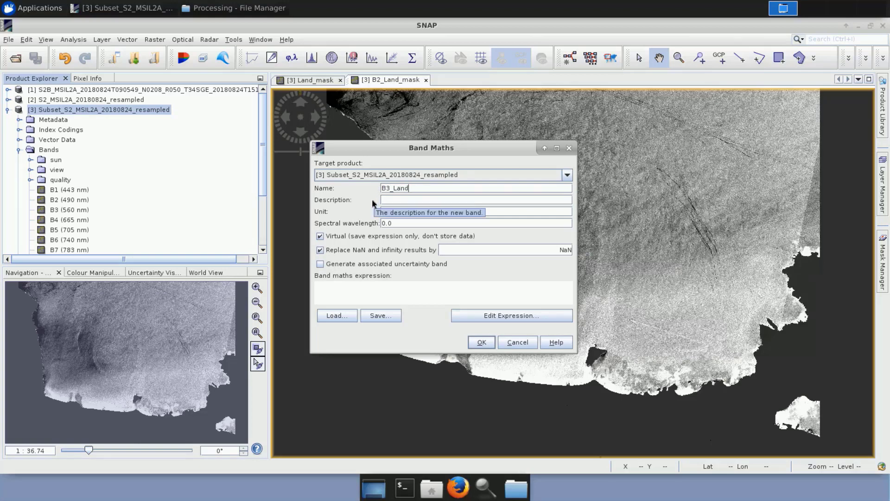
{"action": "type", "text": "_mask"}
Define the B3_Land_mask expression as "B3 * Land_mask" and create the band.
{"action": "left_click", "coordinate": [515, 316]}
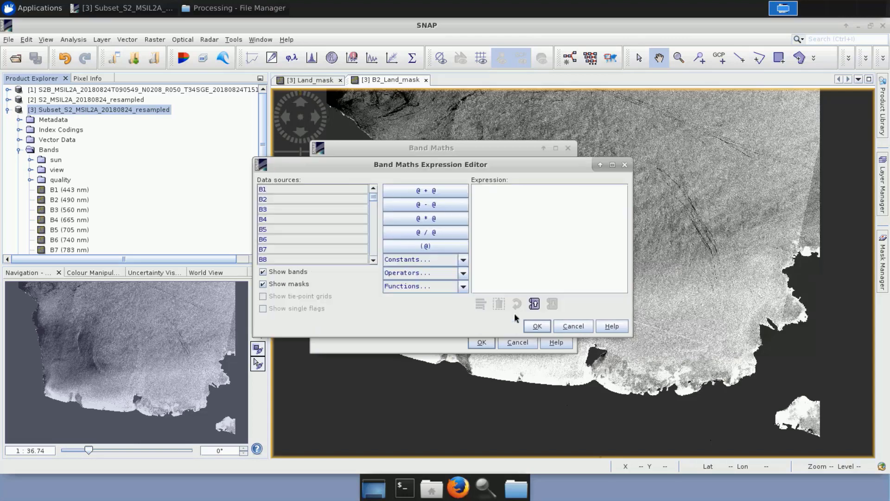
{"action": "left_click", "coordinate": [317, 210]}
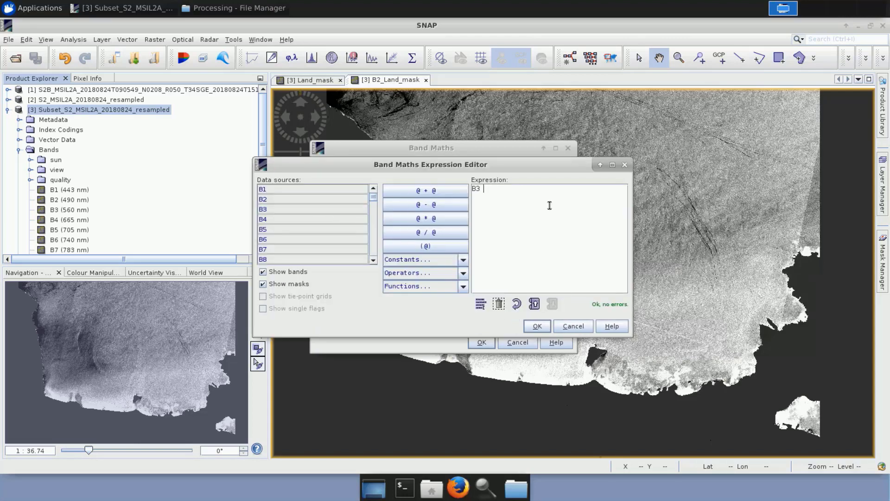
{"action": "type", "text": "* Land_mask"}
{"action": "left_click", "coordinate": [537, 327]}
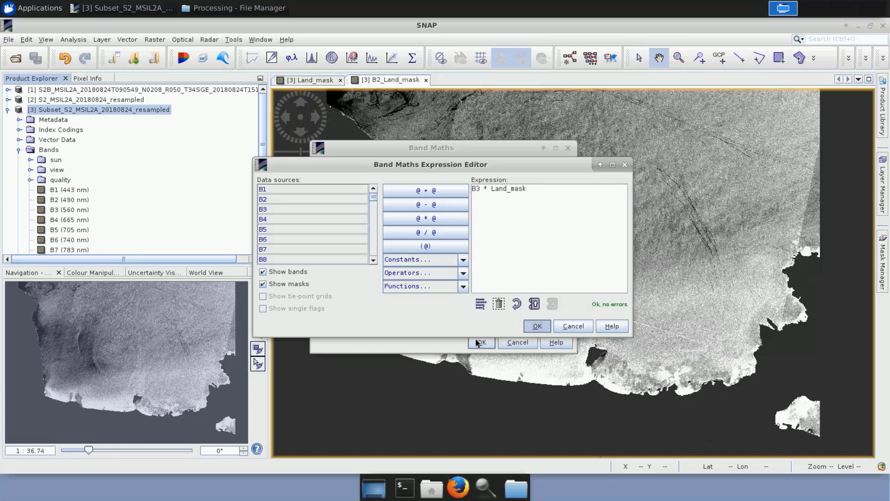
{"action": "left_click", "coordinate": [481, 343]}
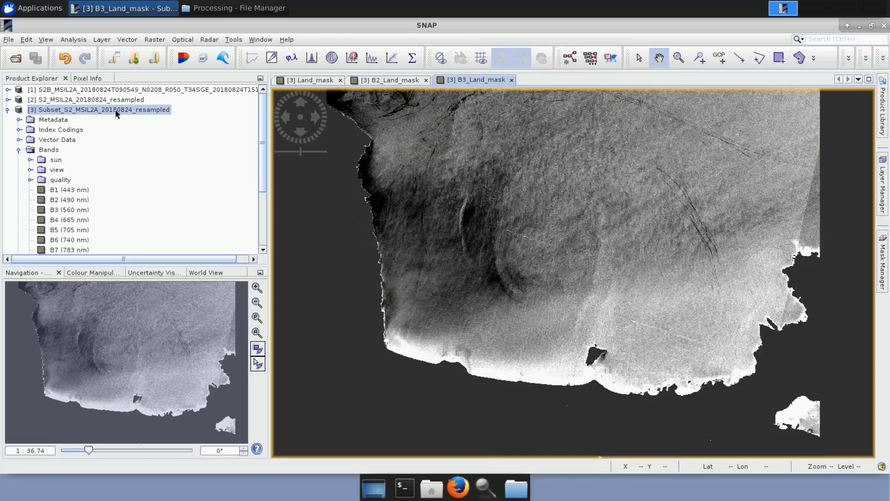
Start another Band Maths band on the resampled subset product and name it B4_Land_mask.
{"action": "right_click", "coordinate": [116, 114]}
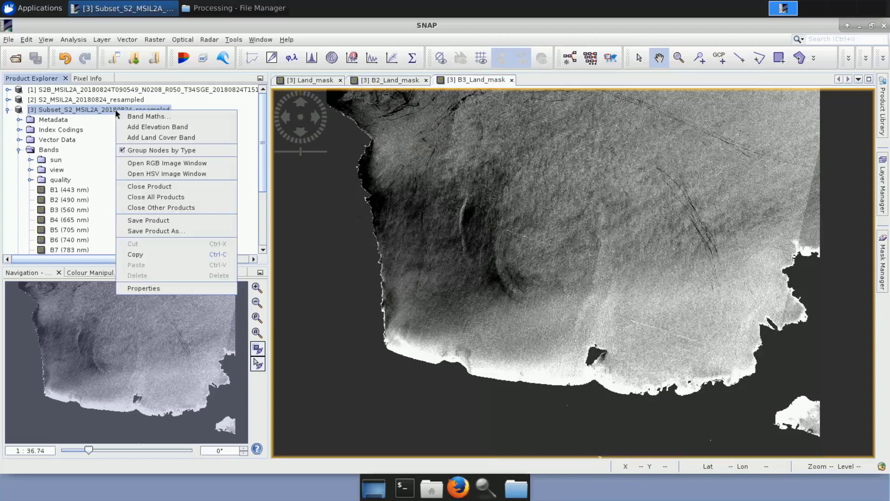
{"action": "left_click", "coordinate": [145, 116]}
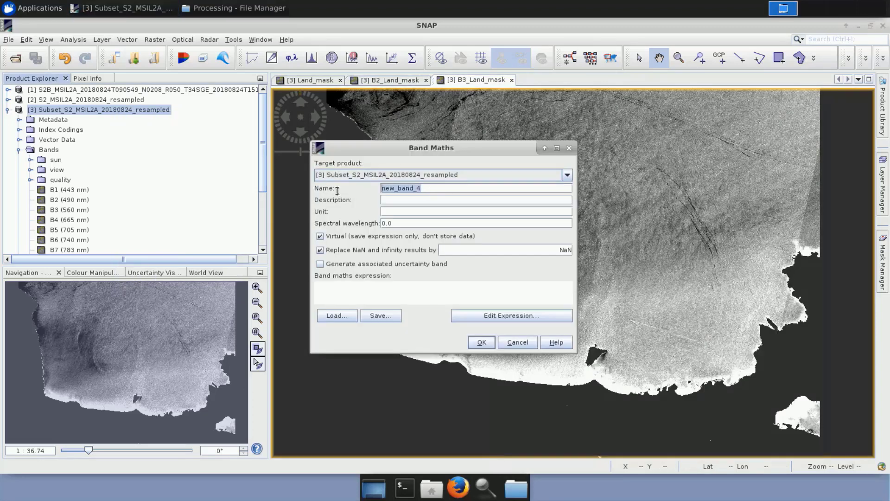
{"action": "type", "text": "B4_"}
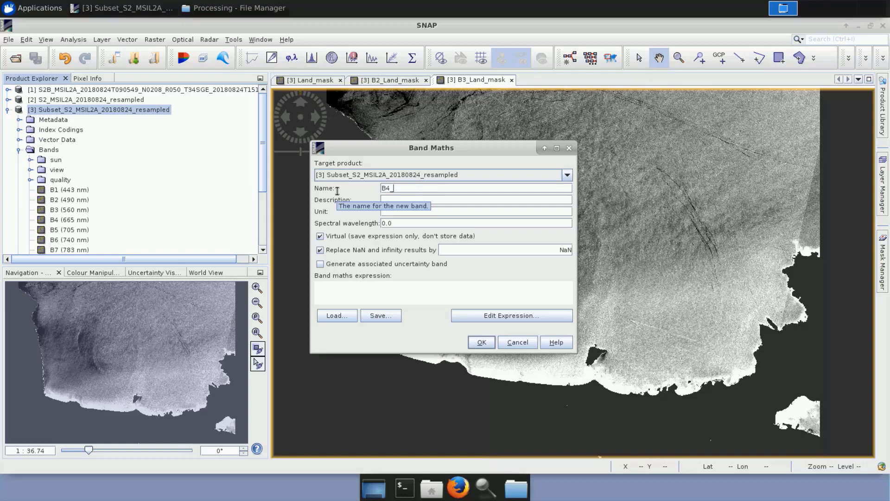
{"action": "type", "text": "LAnd_mask"}
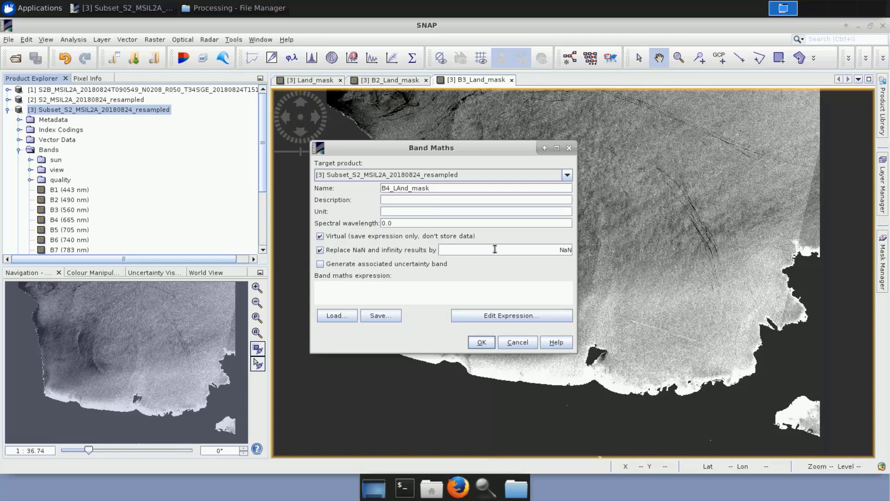
{"action": "key", "text": "BackSpace"}
{"action": "type", "text": "a"}
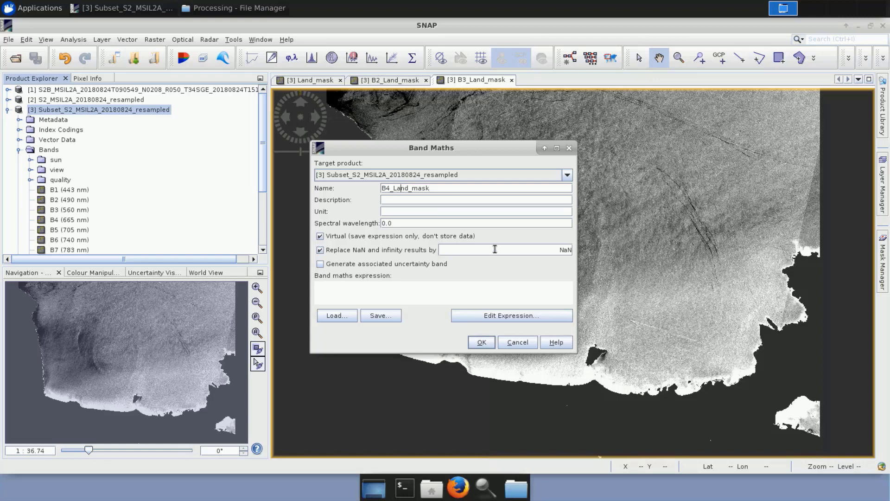
Define the B4_Land_mask expression as "B4 * Land_mask" and create the band.
{"action": "left_click", "coordinate": [501, 314]}
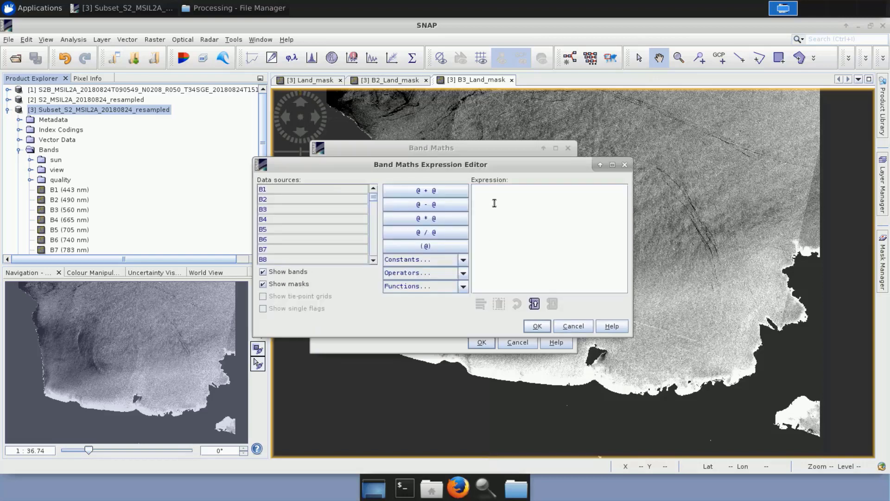
{"action": "type", "text": "B4 * Land_mask"}
{"action": "left_click", "coordinate": [537, 326]}
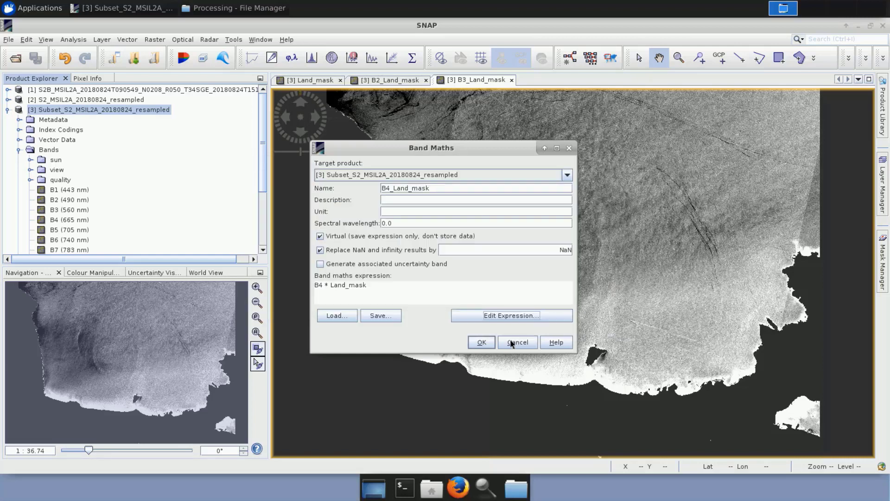
{"action": "left_click", "coordinate": [482, 342]}
Start one more Band Maths band on the resampled subset product and name it B8_Land_mask.
{"action": "right_click", "coordinate": [106, 111]}
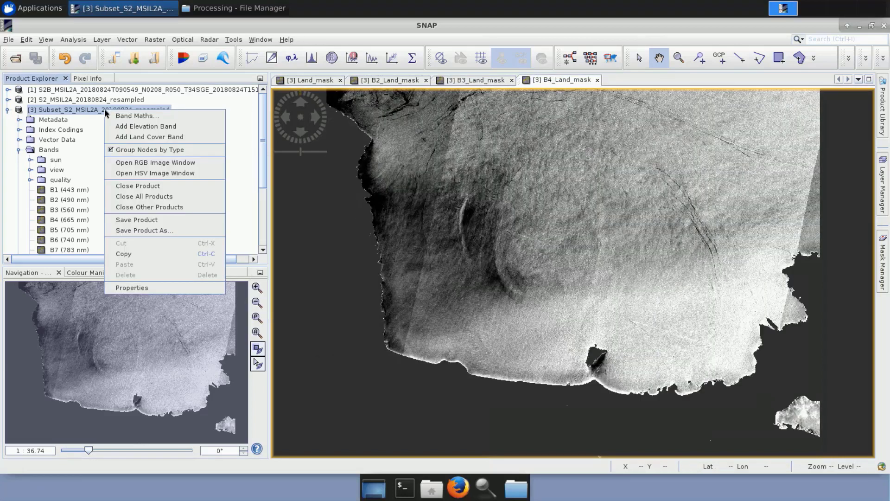
{"action": "left_click", "coordinate": [138, 116]}
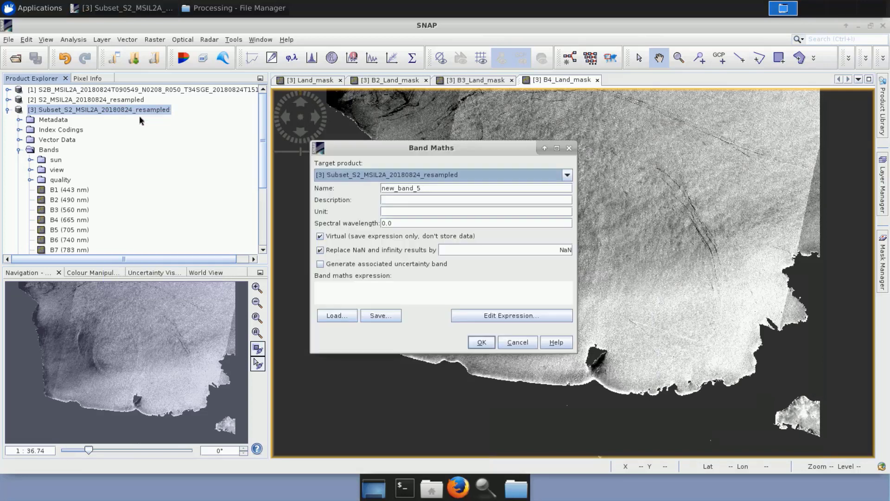
{"action": "double_click", "coordinate": [399, 188]}
{"action": "type", "text": "B"}
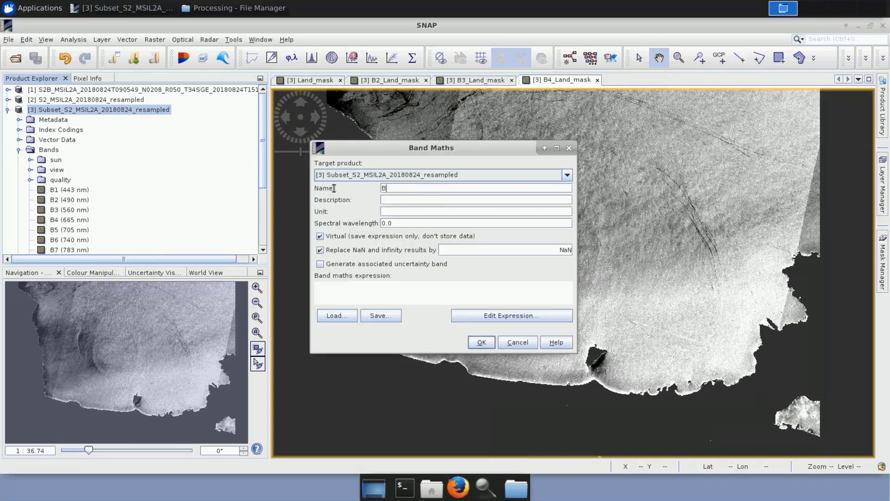
{"action": "type", "text": "8_Land_mask"}
Define the B8_Land_mask expression as "B8 * Land_mask" and create the band.
{"action": "left_click", "coordinate": [522, 315]}
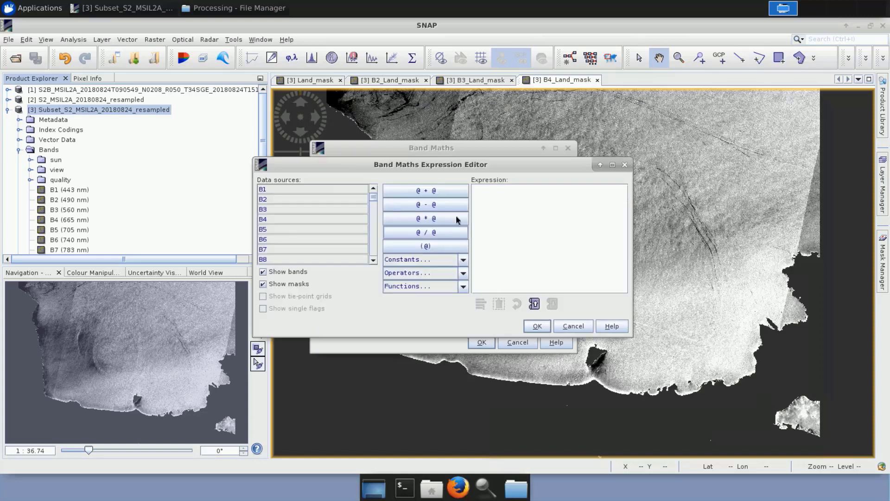
{"action": "left_click", "coordinate": [534, 212]}
{"action": "type", "text": "B"}
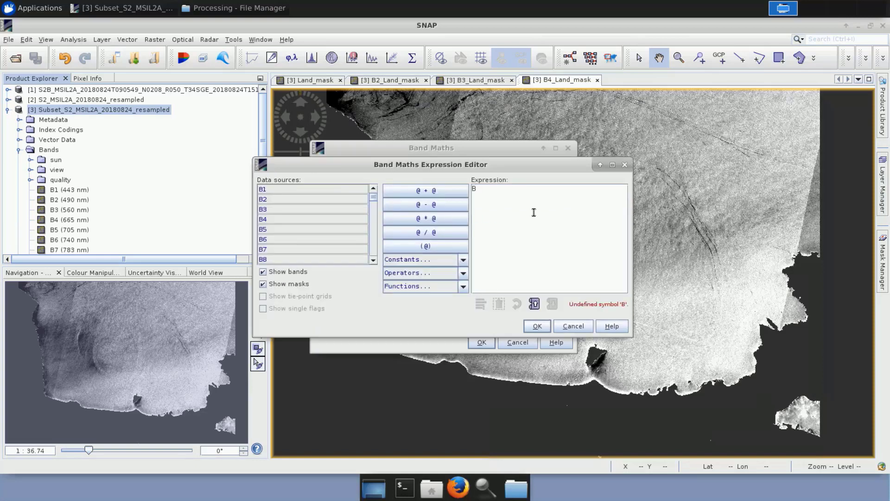
{"action": "type", "text": "8 * Land_mask"}
{"action": "left_click", "coordinate": [538, 326]}
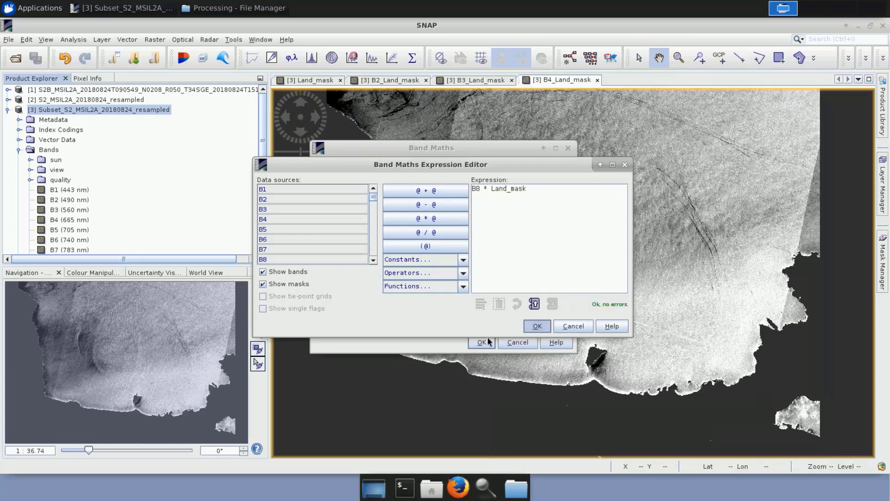
{"action": "left_click", "coordinate": [480, 343]}
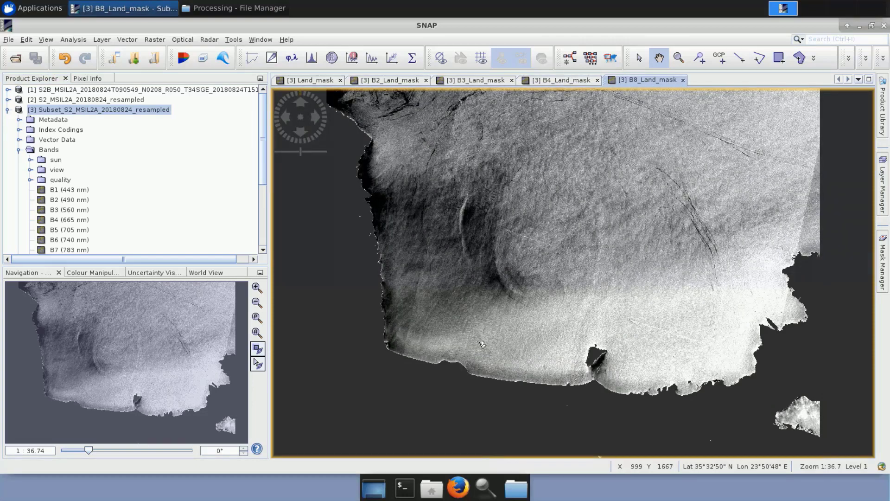
Check the new land-masked bands in the band list and save the Subset_S2_MSIL2A_20180824_resampled product.
{"action": "scroll", "coordinate": [101, 204], "scroll_direction": "down", "scroll_amount": 2}
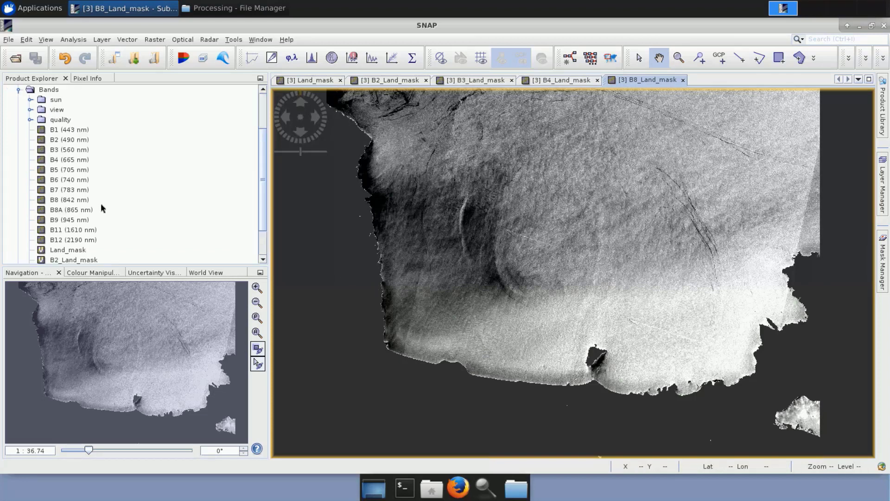
{"action": "scroll", "coordinate": [101, 207], "scroll_direction": "down", "scroll_amount": 2}
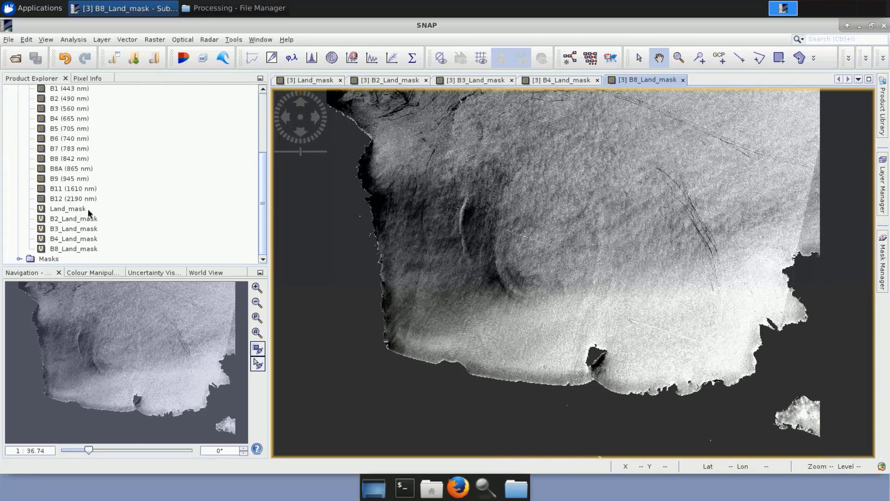
{"action": "scroll", "coordinate": [92, 251], "scroll_direction": "up", "scroll_amount": 4}
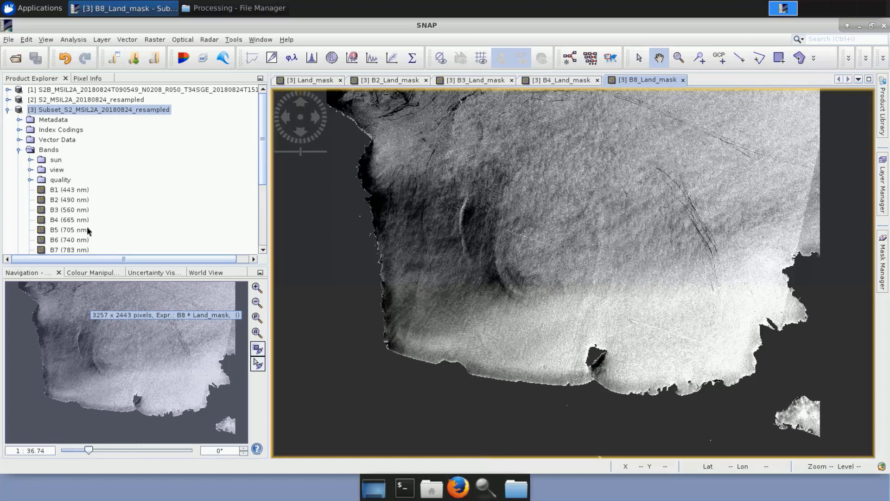
{"action": "right_click", "coordinate": [70, 110]}
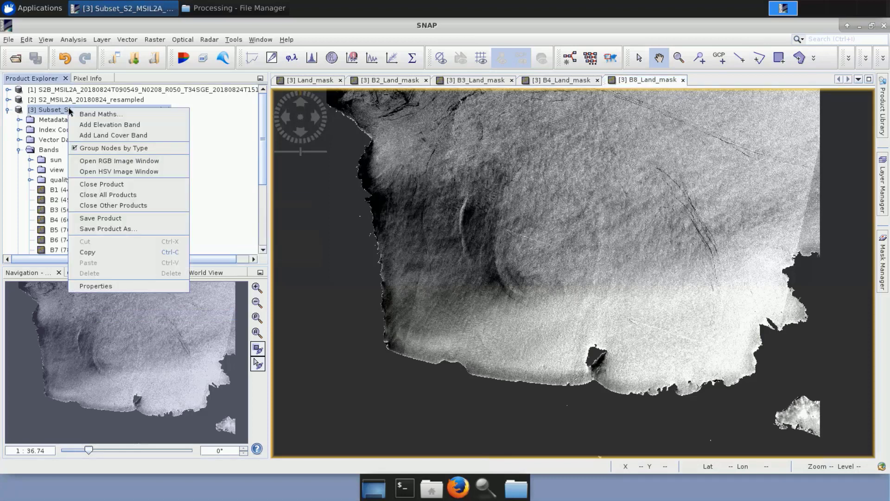
{"action": "left_click", "coordinate": [111, 219]}
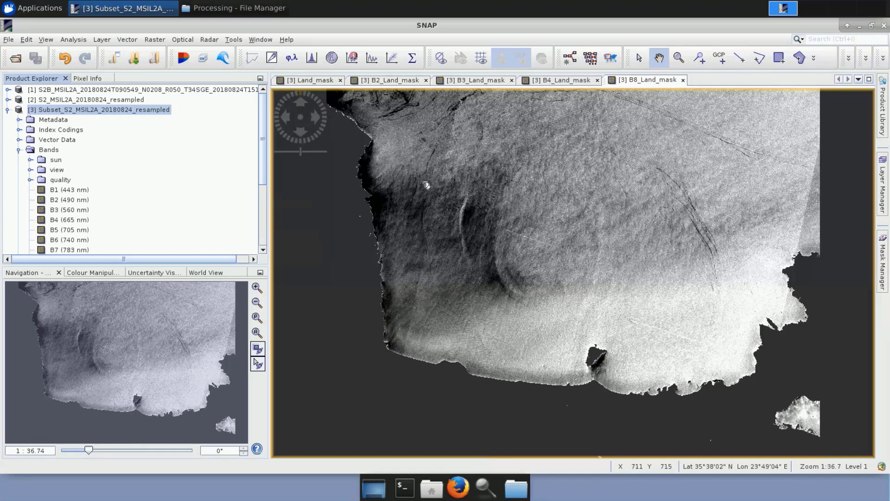
Close all open band views and reopen only the B8_Land_mask band of the resampled subset.
{"action": "left_click", "coordinate": [341, 81]}
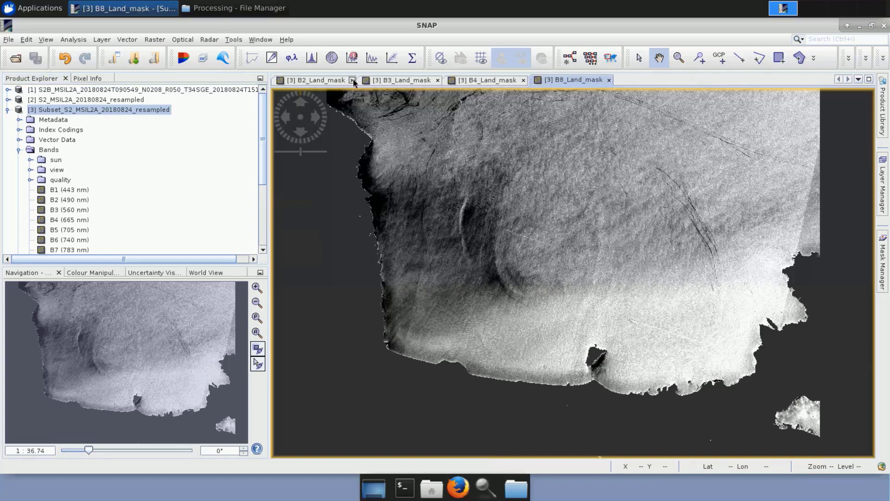
{"action": "left_click", "coordinate": [352, 81]}
{"action": "left_click", "coordinate": [353, 80]}
{"action": "left_click", "coordinate": [352, 81]}
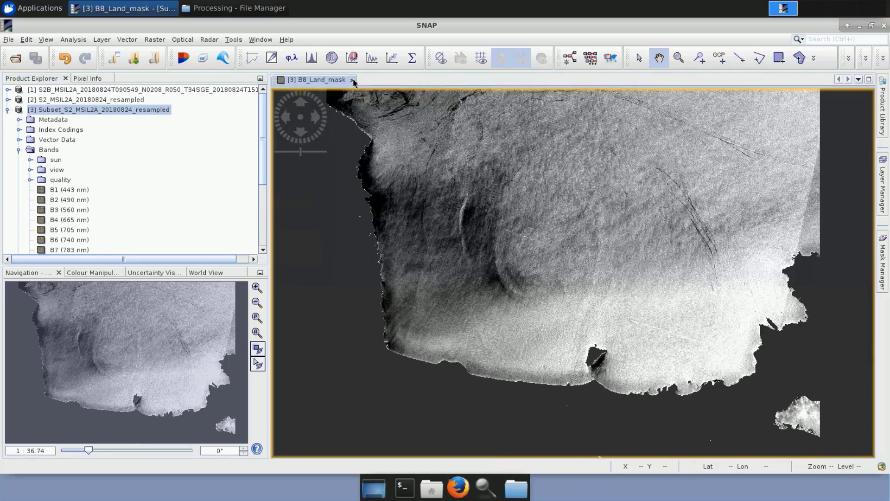
{"action": "left_click", "coordinate": [353, 80]}
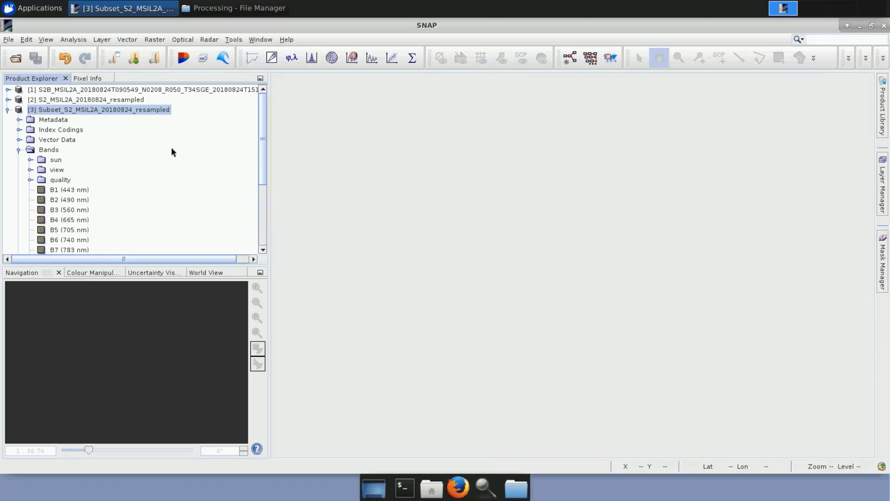
{"action": "scroll", "coordinate": [165, 204], "scroll_direction": "down", "scroll_amount": 3}
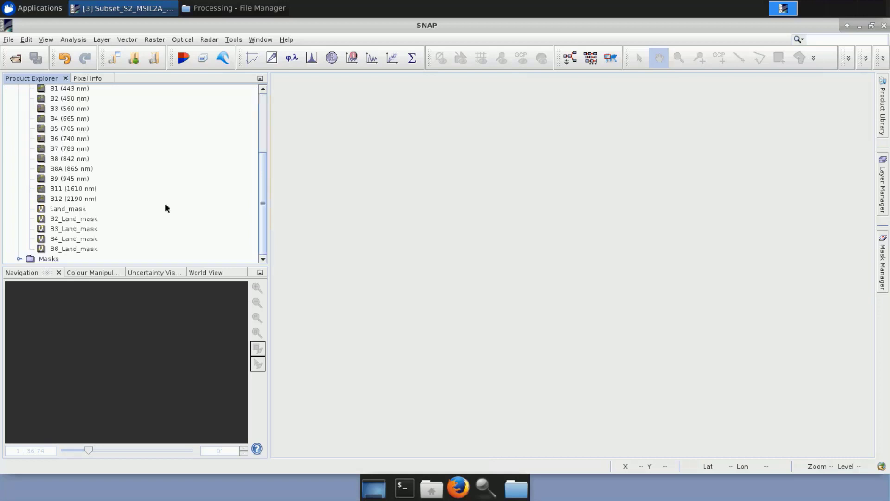
{"action": "double_click", "coordinate": [86, 250]}
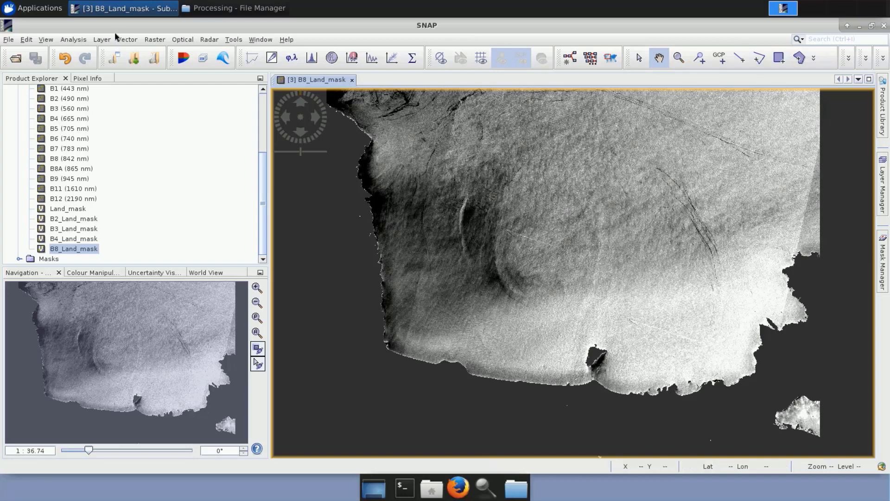
Start an ESRI Shapefile vector import and browse under /shared/Training to the AuxData folder of MLT0321_NearshoreBathymetry_Crete.
{"action": "left_click", "coordinate": [127, 41]}
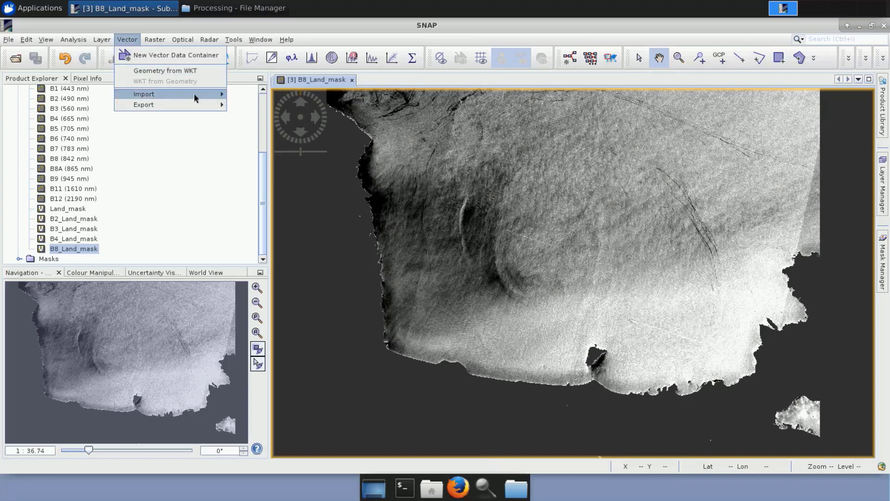
{"action": "mouse_move", "coordinate": [195, 94]}
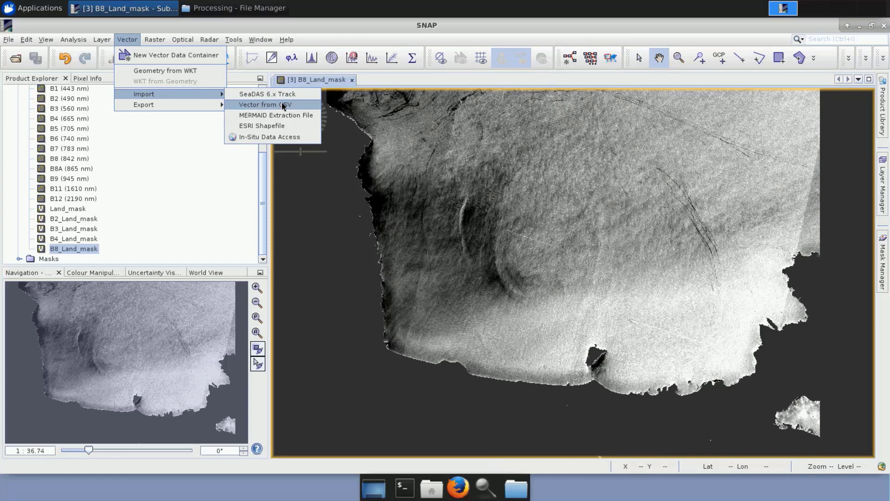
{"action": "left_click", "coordinate": [294, 127]}
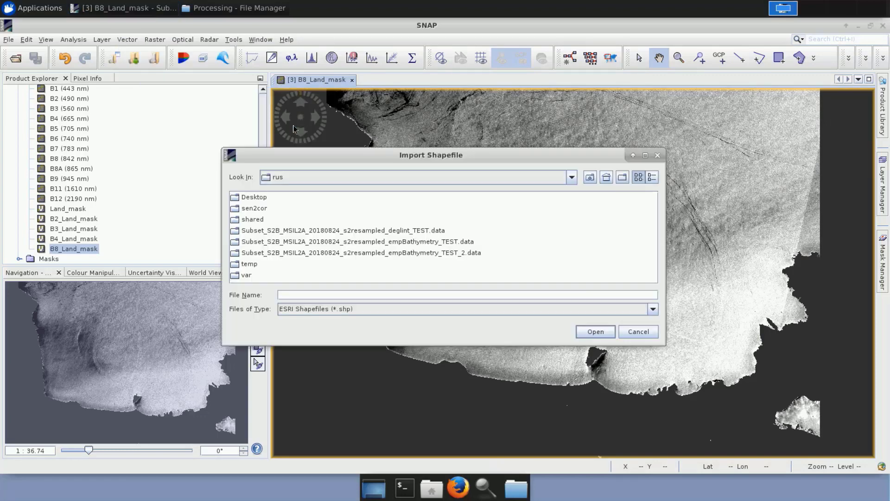
{"action": "left_click", "coordinate": [572, 178]}
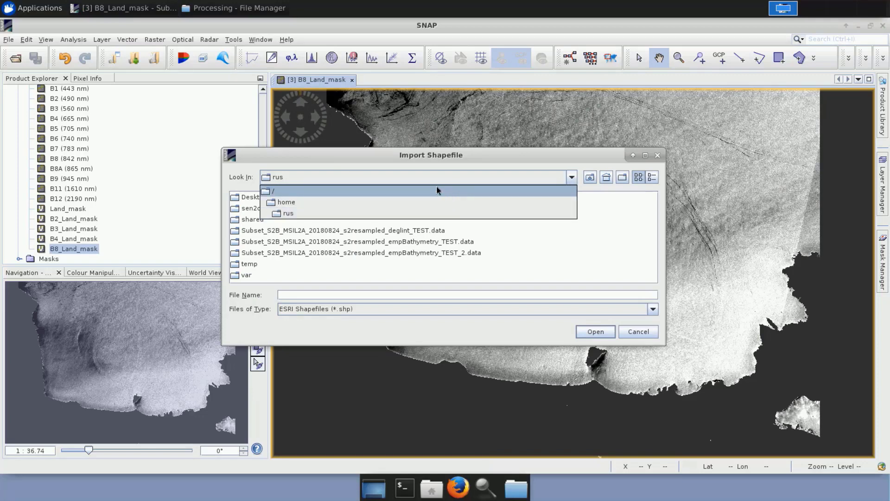
{"action": "left_click", "coordinate": [432, 192]}
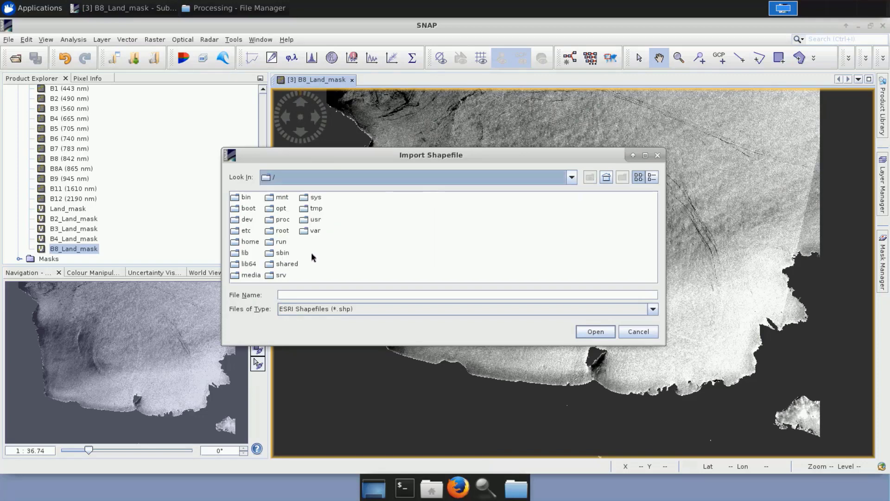
{"action": "double_click", "coordinate": [288, 264]}
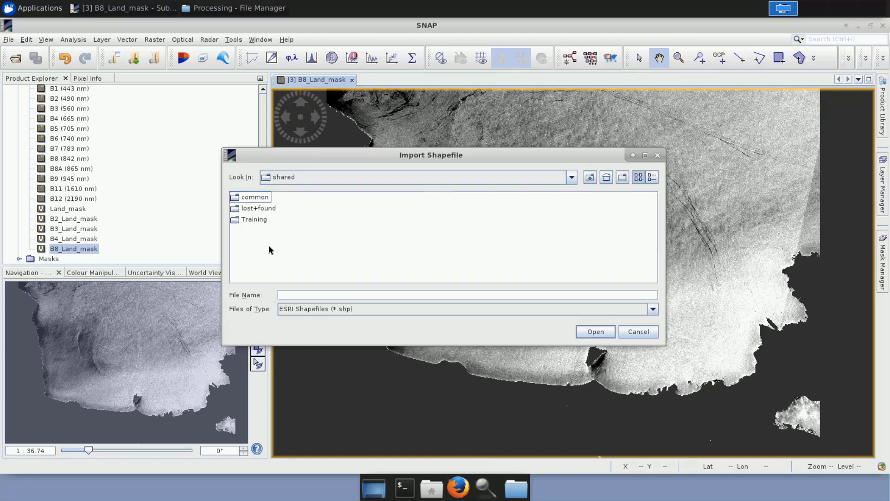
{"action": "double_click", "coordinate": [256, 221]}
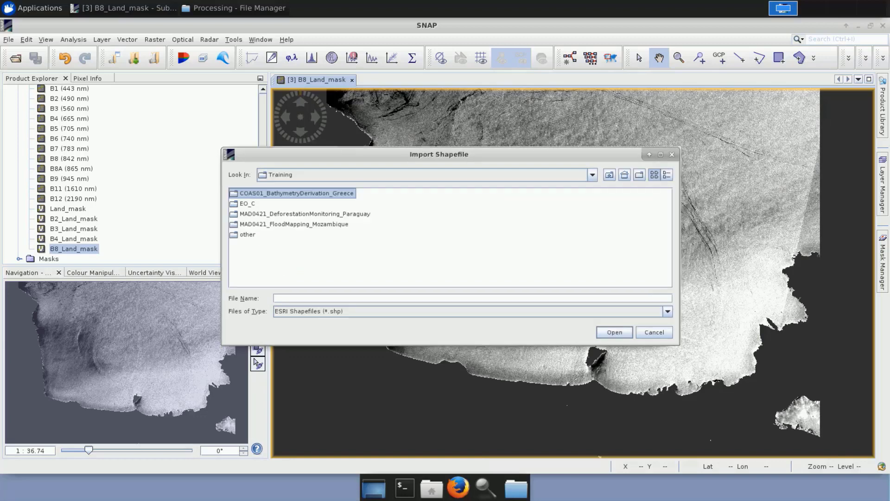
{"action": "key", "text": "Return"}
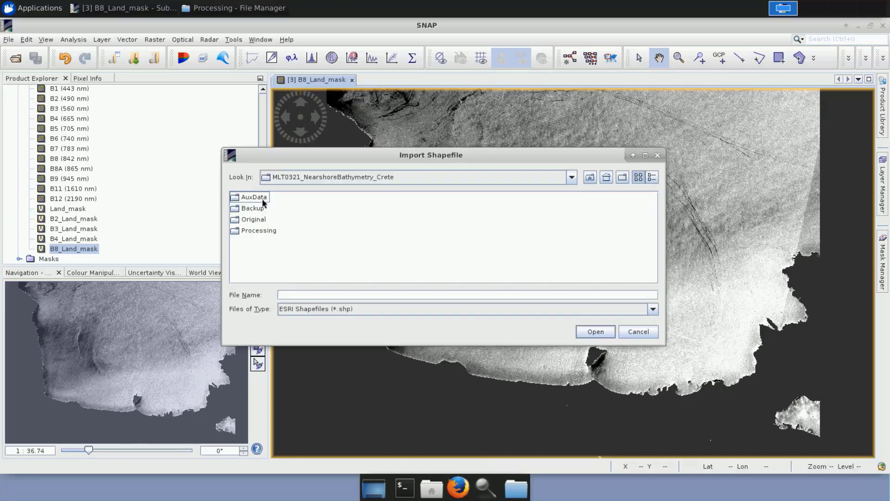
{"action": "double_click", "coordinate": [255, 197]}
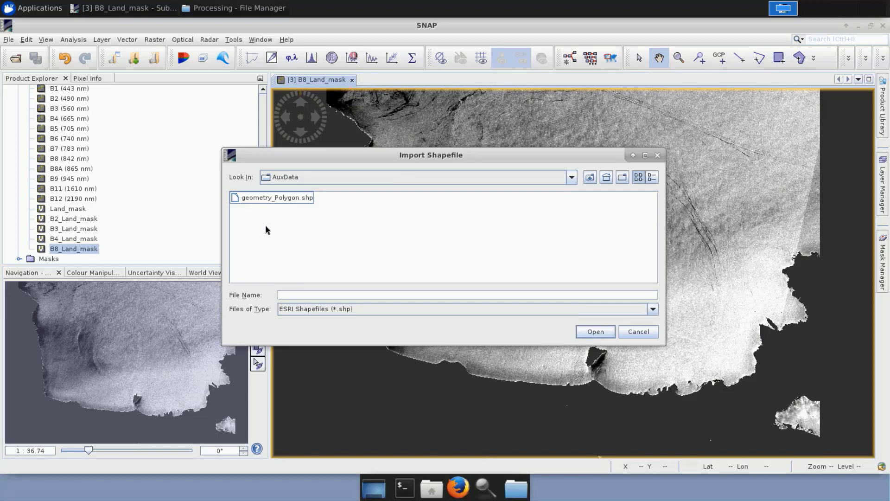
Import geometry_Polygon.shp without separating its polygons, and inspect the polygons over the B8_Land_mask image.
{"action": "left_click", "coordinate": [294, 199]}
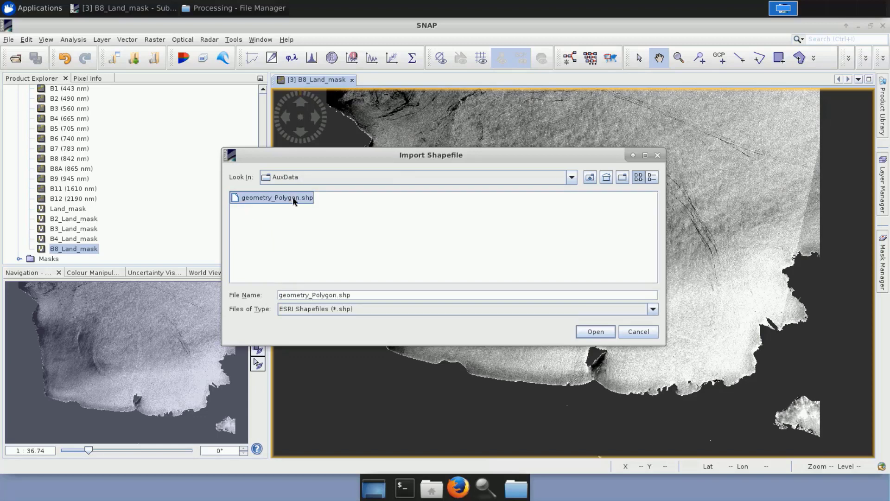
{"action": "left_click", "coordinate": [605, 332]}
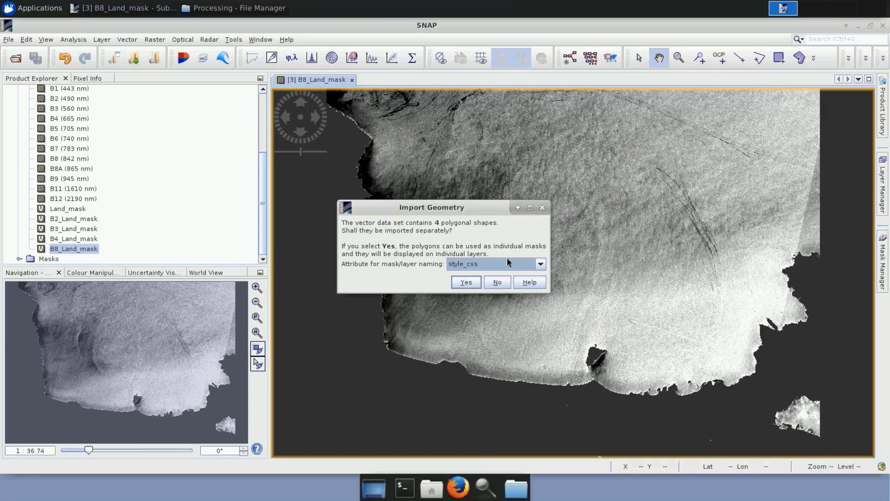
{"action": "left_click", "coordinate": [499, 282]}
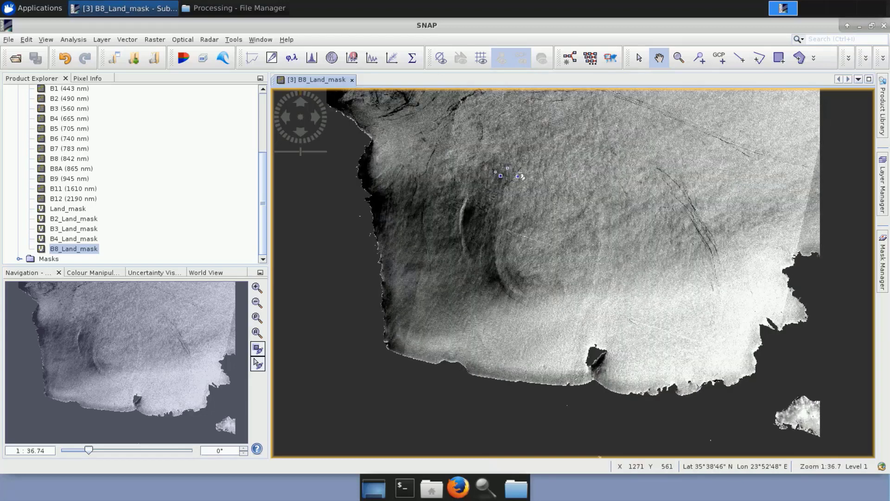
{"action": "scroll", "coordinate": [520, 176], "scroll_direction": "down", "scroll_amount": 2}
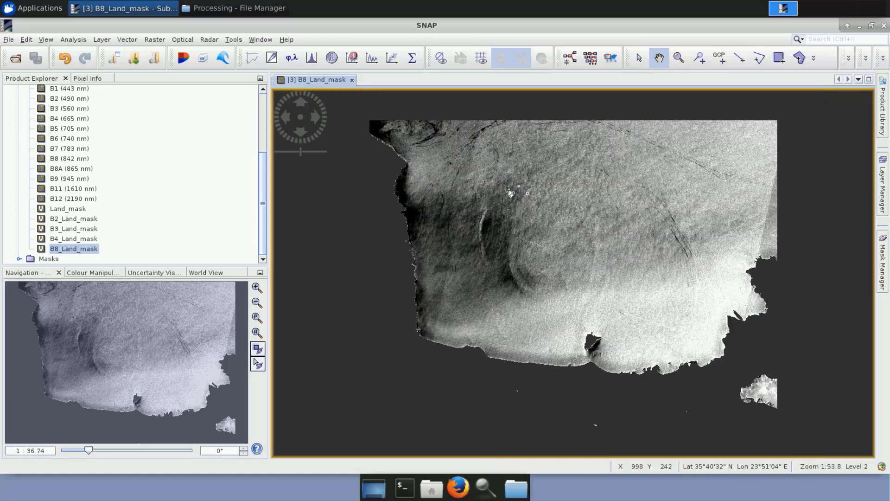
{"action": "scroll", "coordinate": [510, 192], "scroll_direction": "up", "scroll_amount": 3}
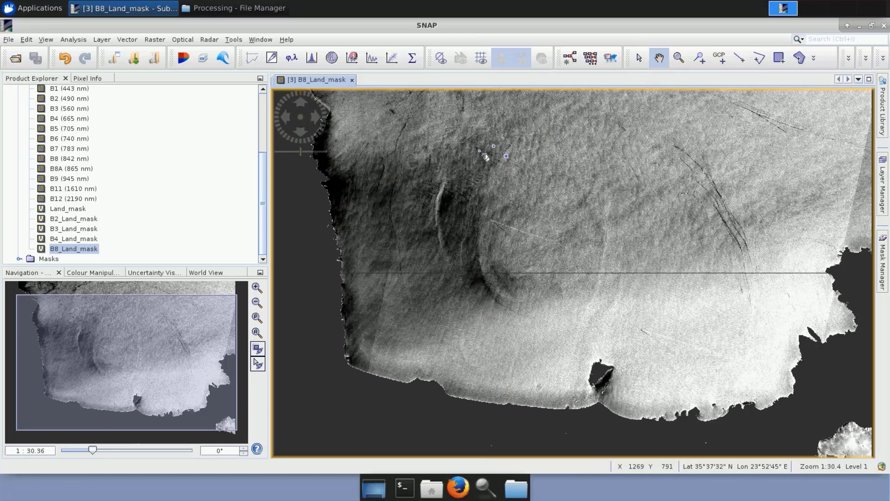
{"action": "scroll", "coordinate": [487, 155], "scroll_direction": "up", "scroll_amount": 3}
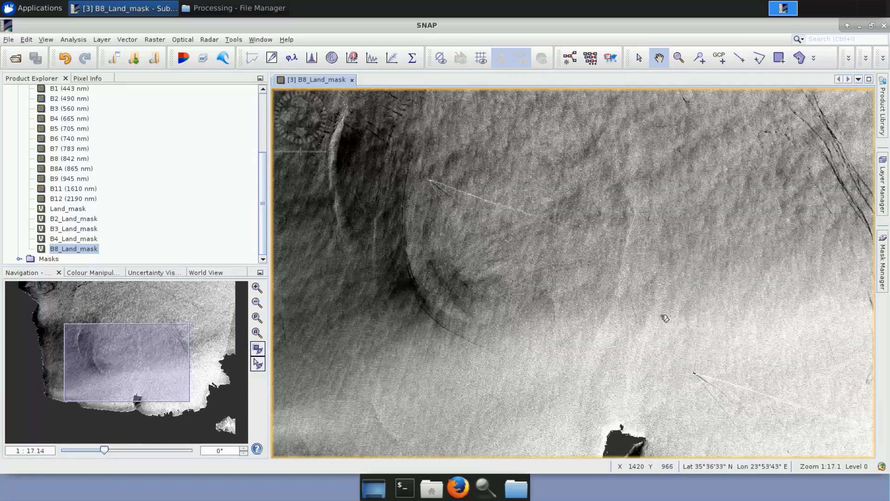
{"action": "scroll", "coordinate": [650, 290], "scroll_direction": "up", "scroll_amount": 1}
{"action": "left_click_drag", "start_coordinate": [486, 148], "coordinate": [665, 318]}
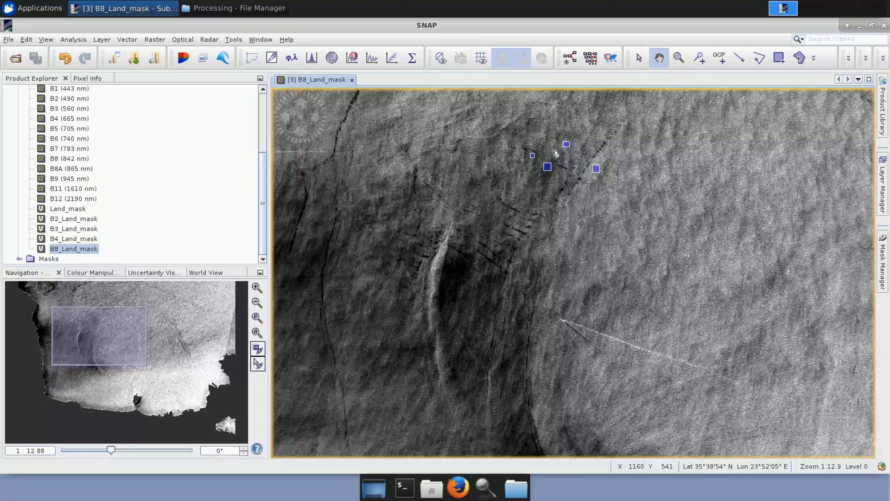
Open a Scatter Plot and restrict it to the geometry_Polygon ROI mask.
{"action": "left_click", "coordinate": [272, 59]}
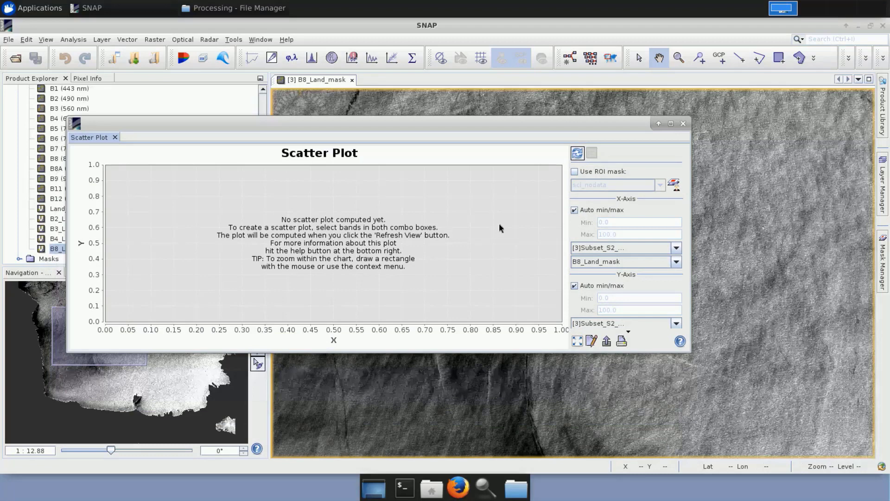
{"action": "left_click", "coordinate": [574, 172]}
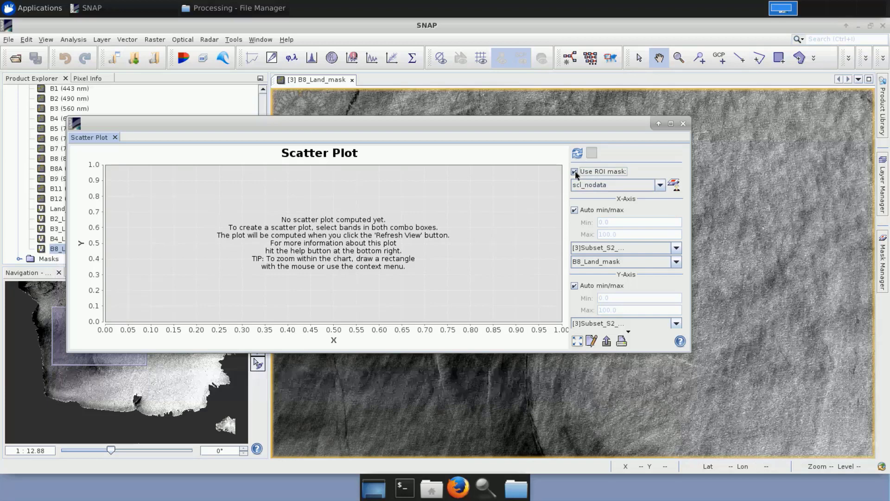
{"action": "left_click", "coordinate": [660, 186]}
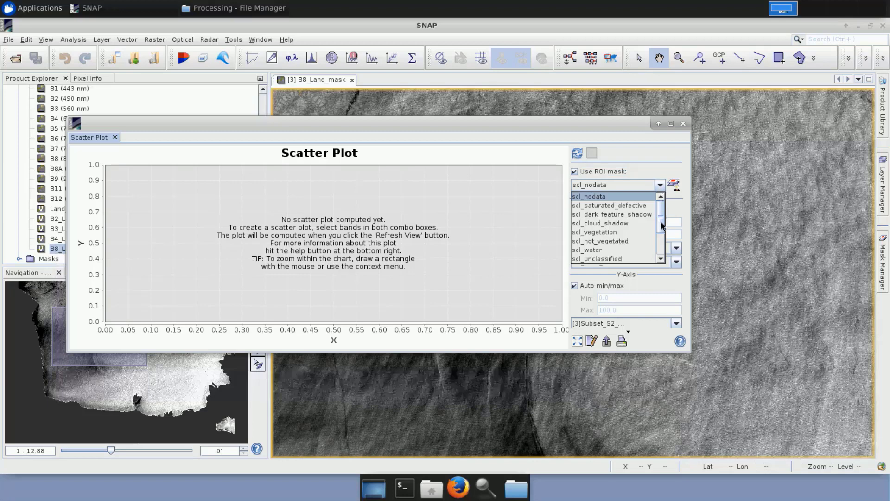
{"action": "scroll", "coordinate": [660, 253], "scroll_direction": "down", "scroll_amount": 2}
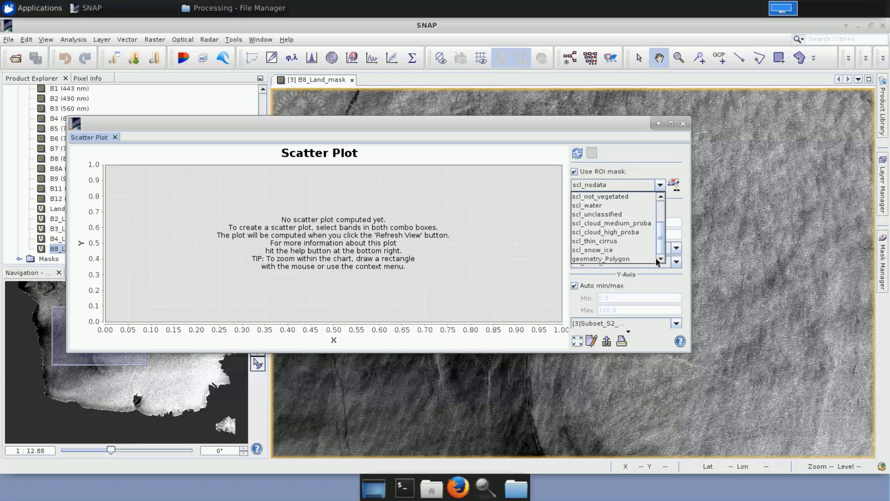
{"action": "left_click", "coordinate": [633, 259]}
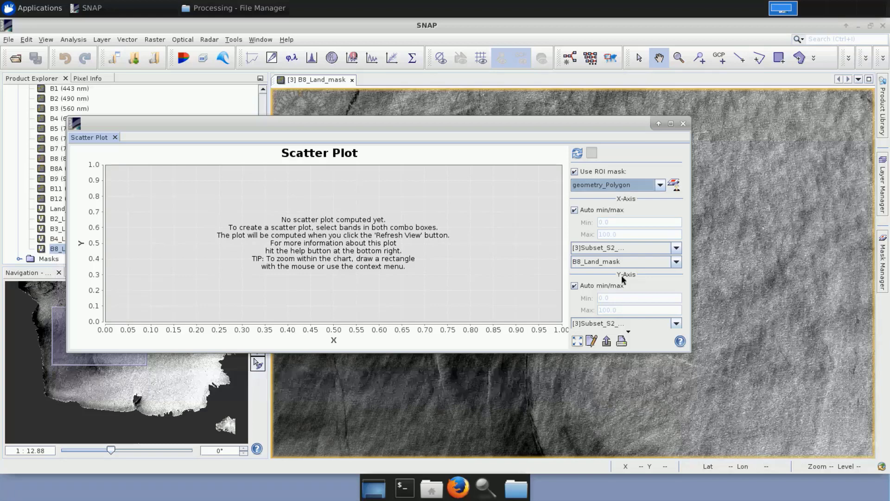
Assign the subset product's B8_Land_mask band to the scatter plot's X-axis and B2_Land_mask to its Y-axis.
{"action": "left_click", "coordinate": [677, 250]}
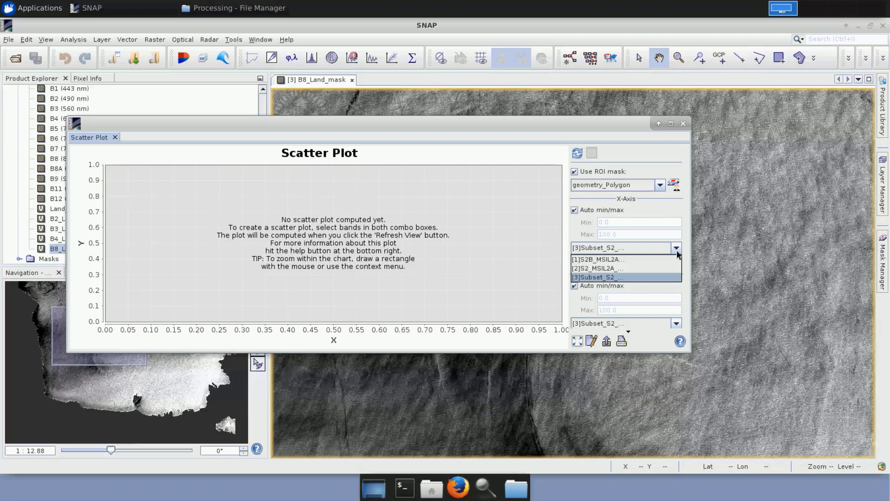
{"action": "left_click", "coordinate": [669, 277]}
{"action": "left_click", "coordinate": [678, 262]}
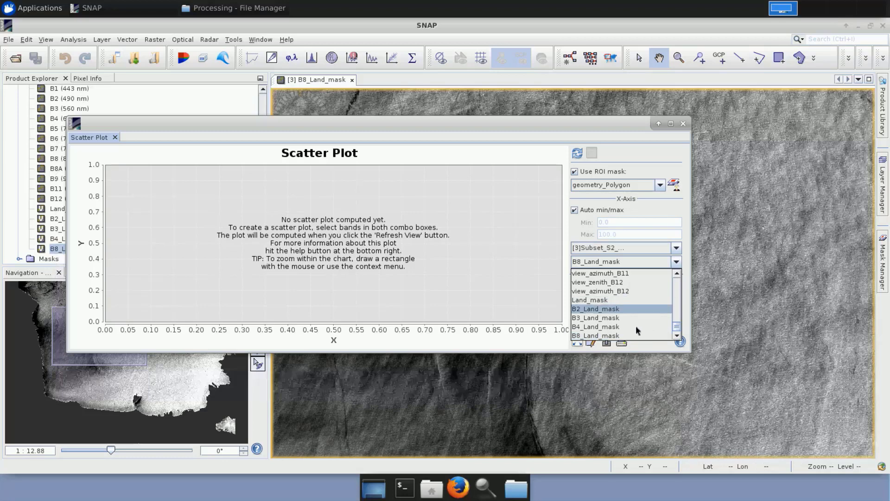
{"action": "left_click", "coordinate": [622, 335]}
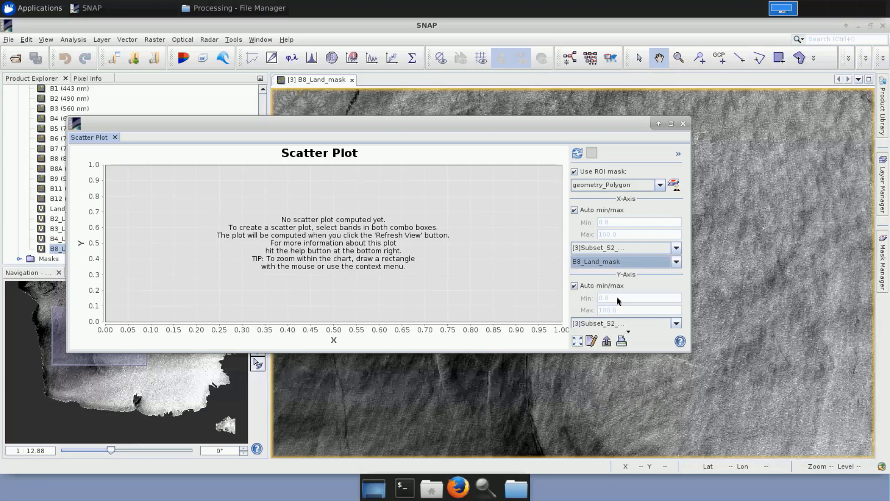
{"action": "scroll", "coordinate": [619, 299], "scroll_direction": "down", "scroll_amount": 1}
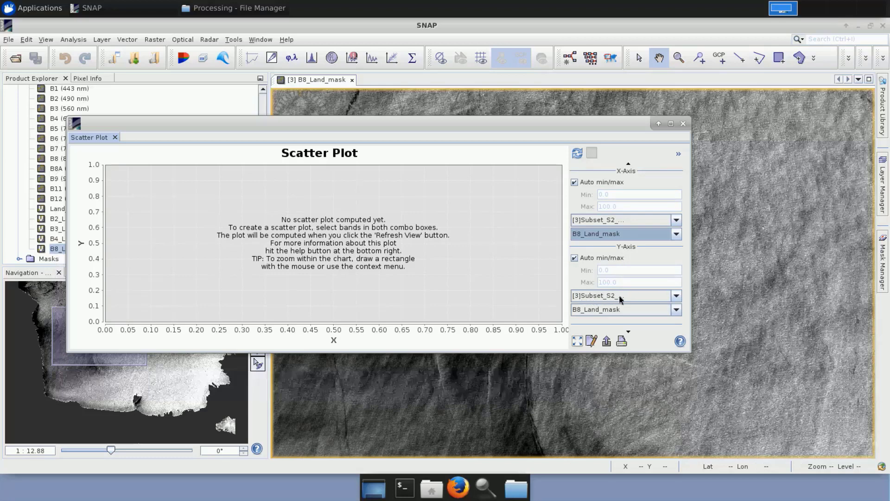
{"action": "left_click", "coordinate": [677, 310]}
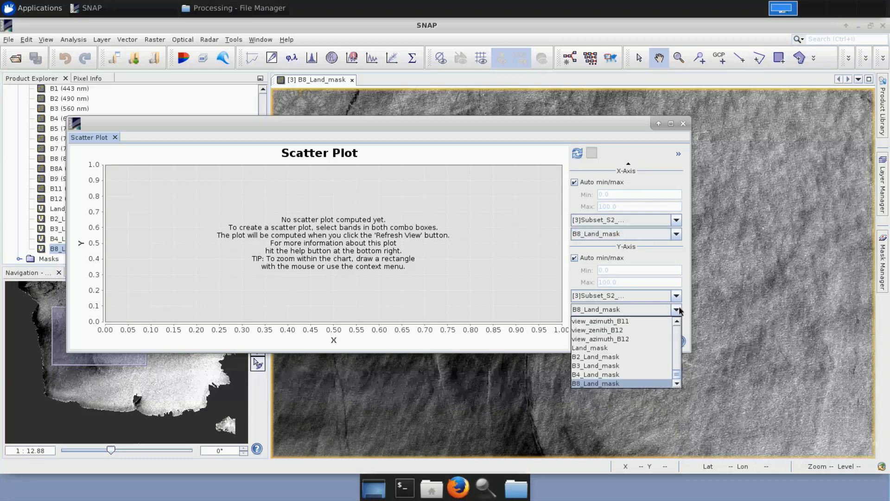
{"action": "left_click", "coordinate": [621, 357]}
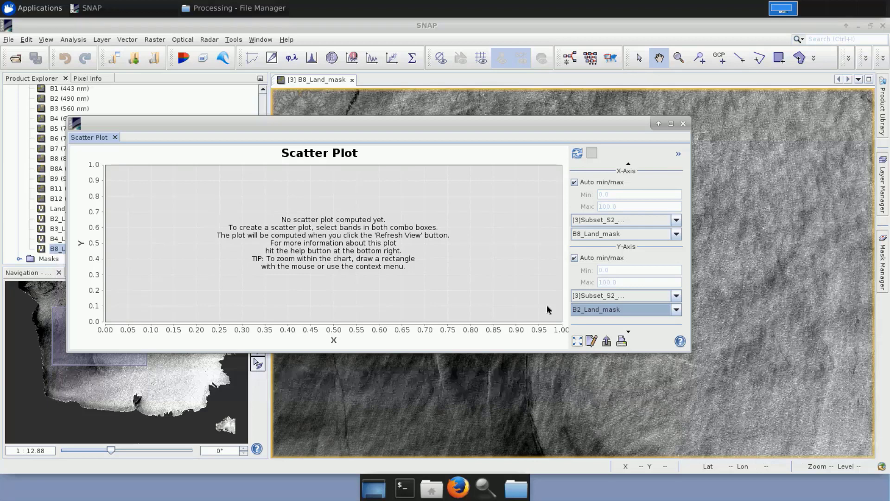
Compute the B8_Land_mask versus B2_Land_mask scatter plot and copy its data to the clipboard.
{"action": "left_click", "coordinate": [579, 155]}
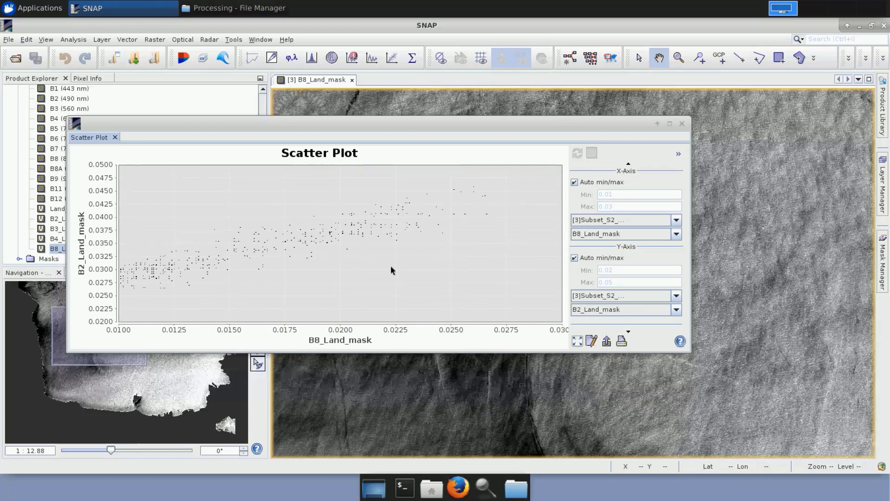
{"action": "right_click", "coordinate": [285, 241]}
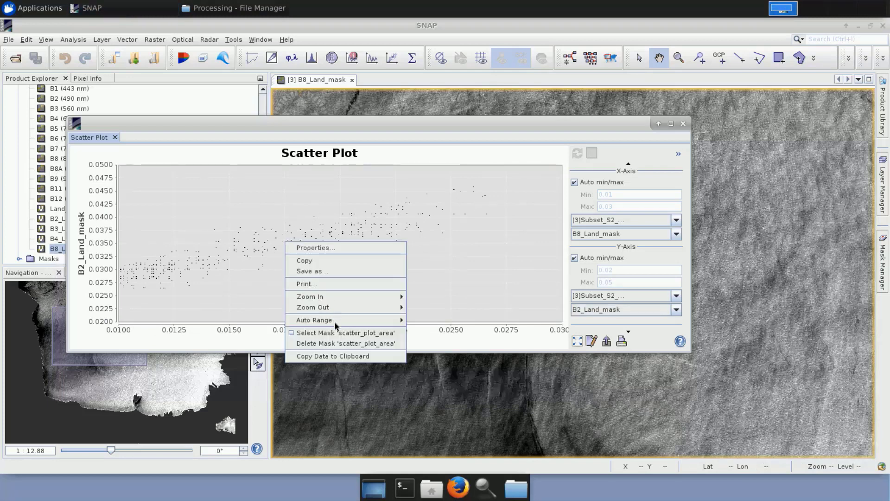
{"action": "left_click", "coordinate": [368, 356]}
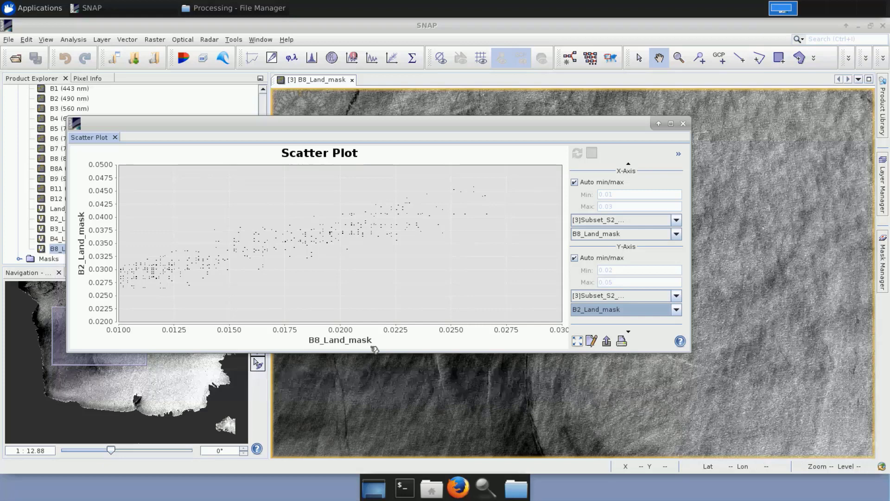
Open LibreOffice Calc and paste the copied scatter plot data as tab-separated text starting at cell A1.
{"action": "left_click", "coordinate": [35, 10]}
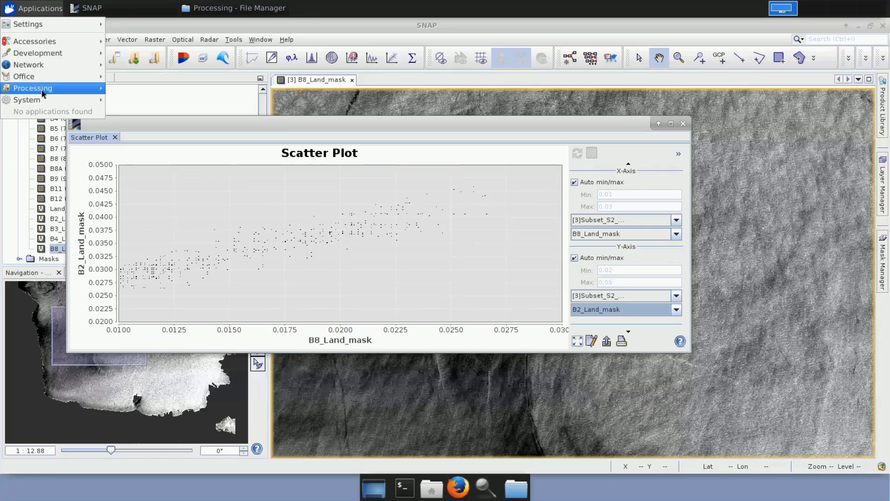
{"action": "mouse_move", "coordinate": [72, 77]}
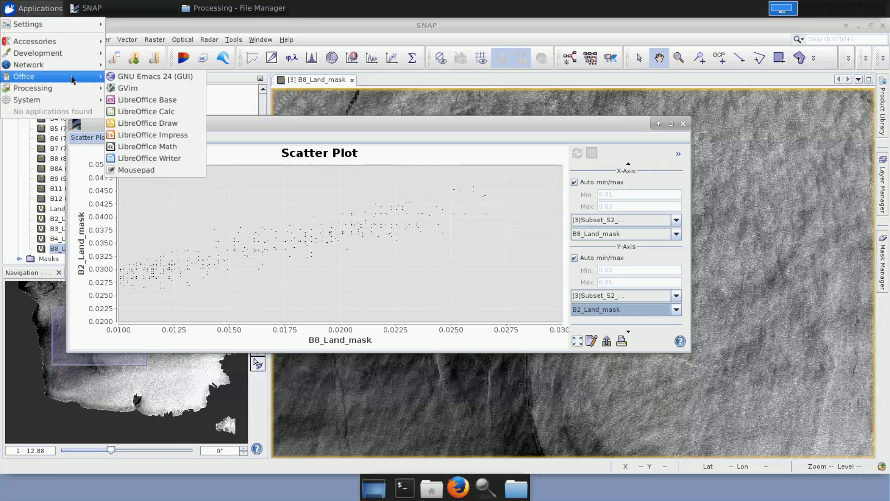
{"action": "left_click", "coordinate": [180, 114]}
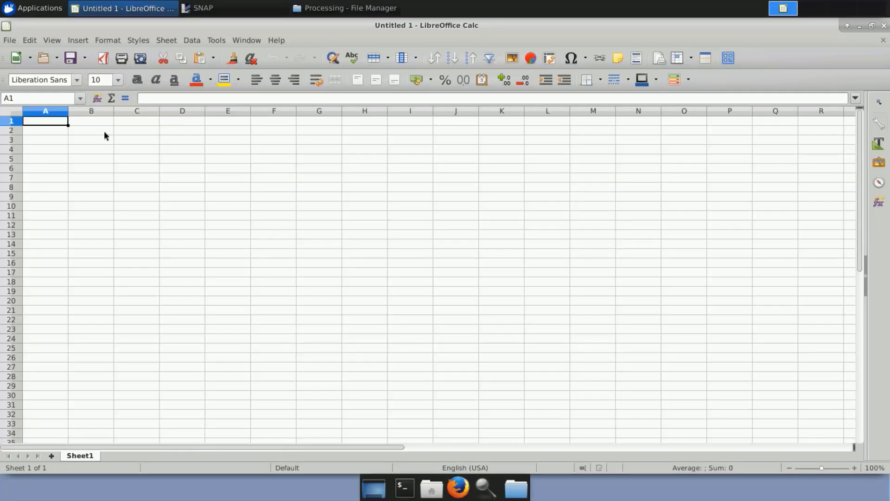
{"action": "right_click", "coordinate": [58, 122]}
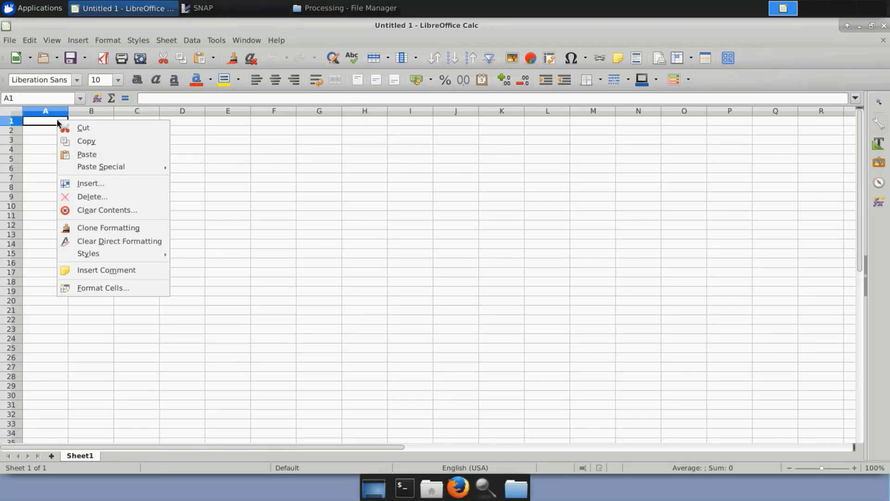
{"action": "left_click", "coordinate": [87, 158]}
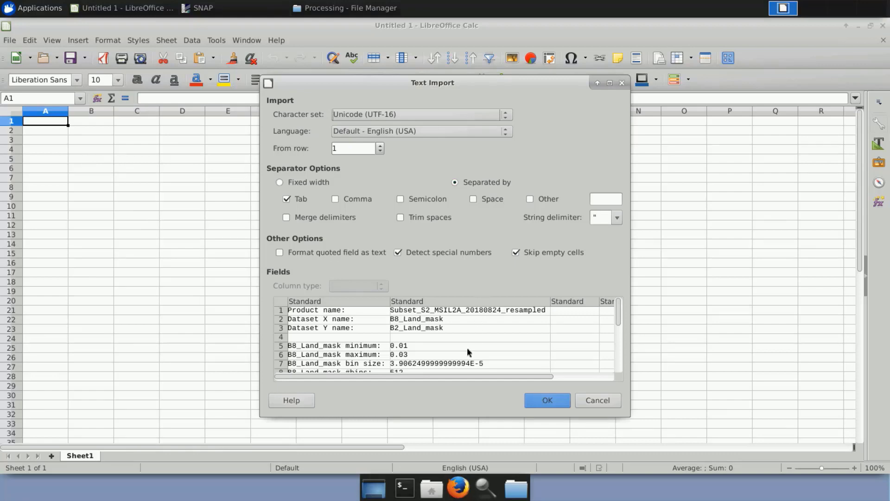
{"action": "left_click", "coordinate": [545, 402]}
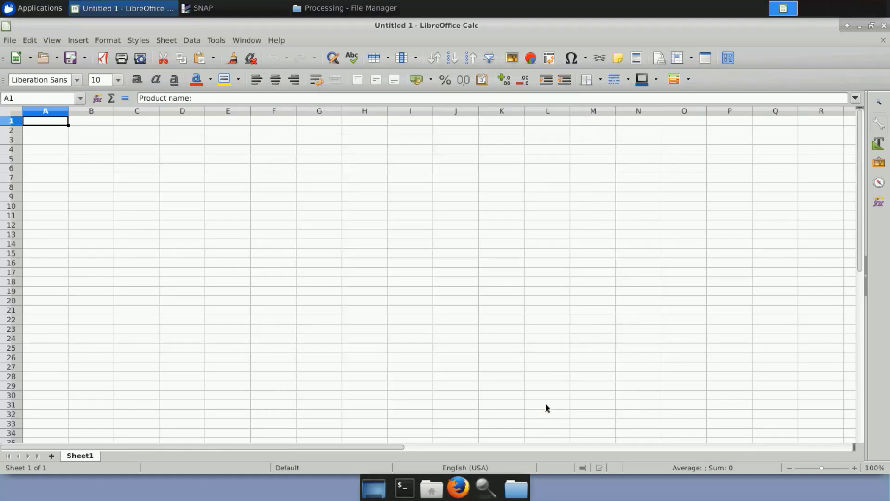
Fit the widths of columns A, B and C to their contents.
{"action": "double_click", "coordinate": [68, 110]}
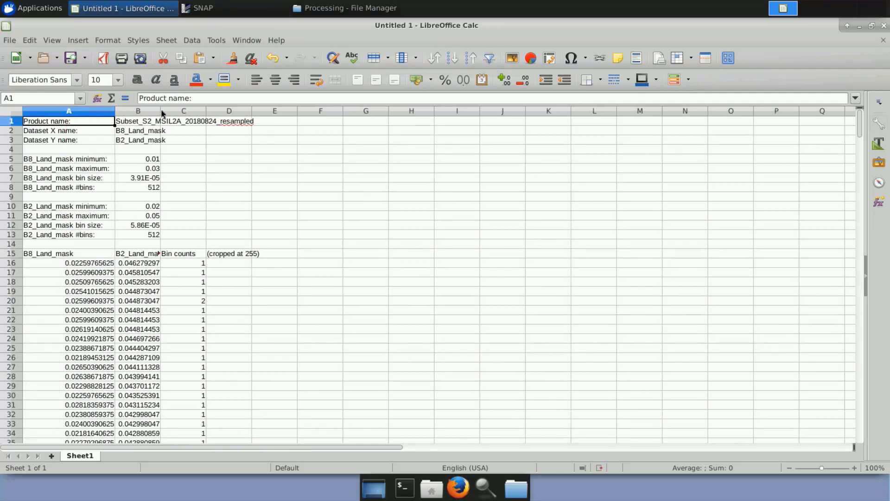
{"action": "double_click", "coordinate": [162, 111]}
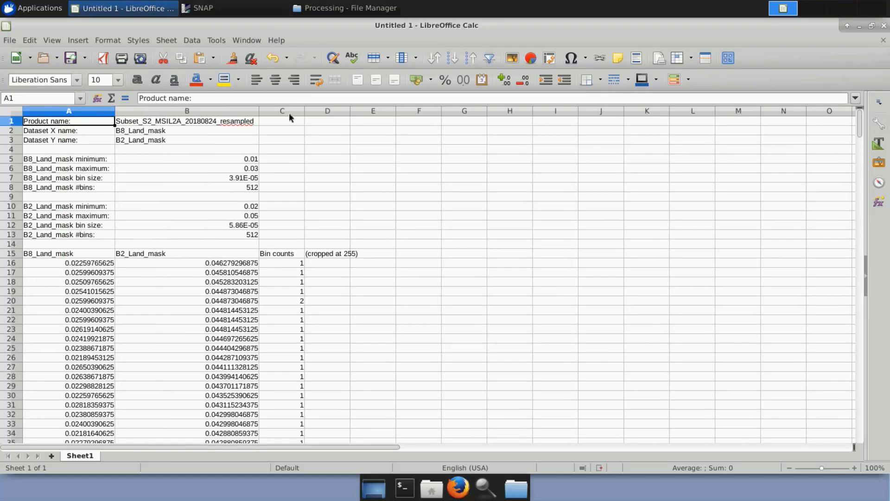
{"action": "double_click", "coordinate": [305, 110]}
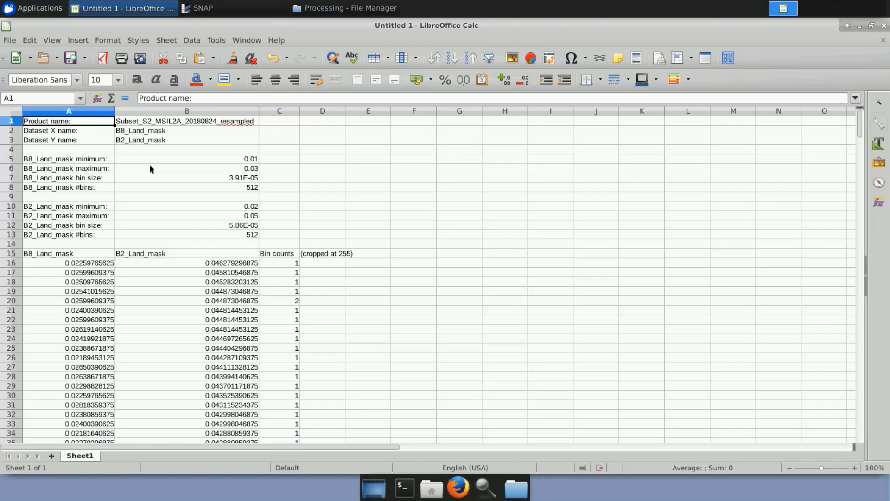
{"action": "left_click", "coordinate": [10, 113]}
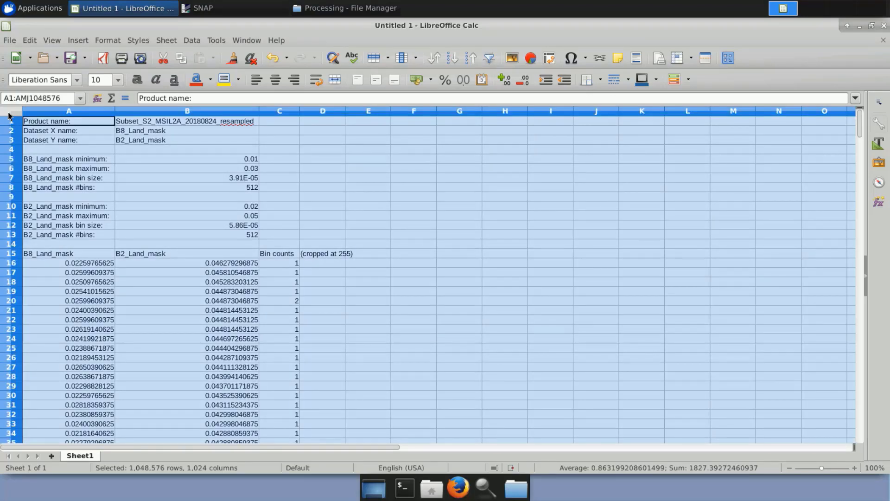
{"action": "left_click", "coordinate": [30, 40]}
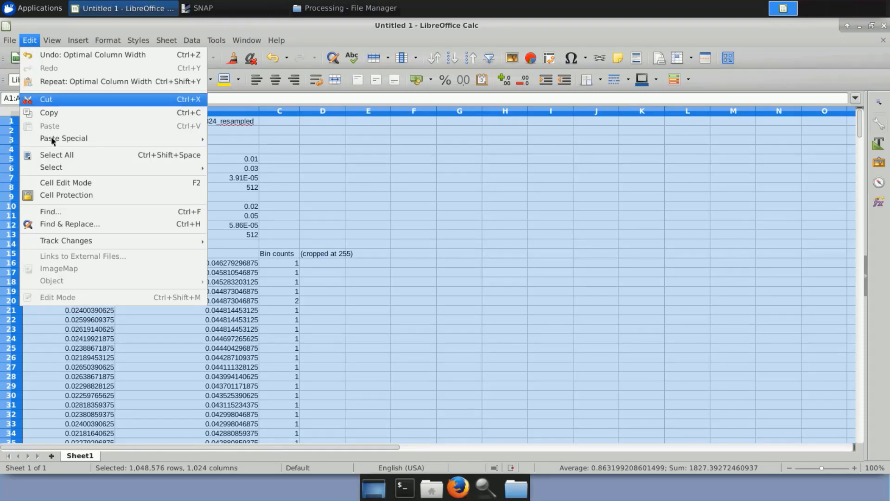
{"action": "left_click", "coordinate": [71, 197]}
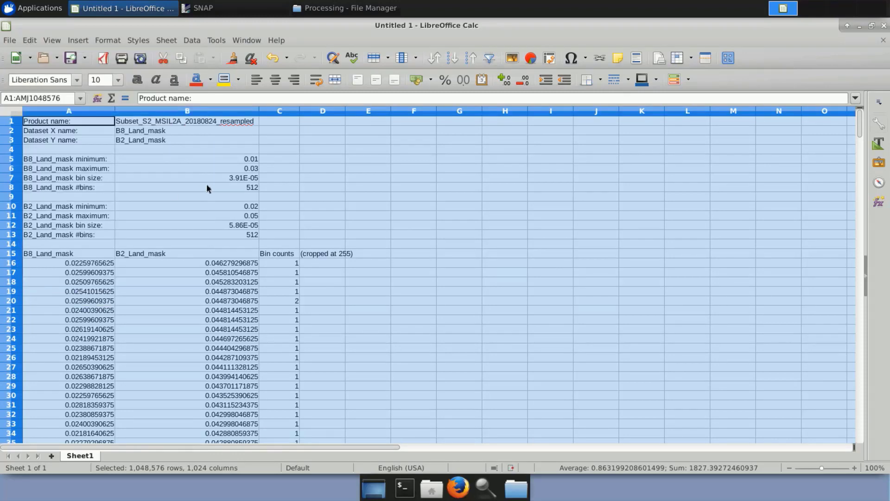
{"action": "left_click", "coordinate": [66, 123]}
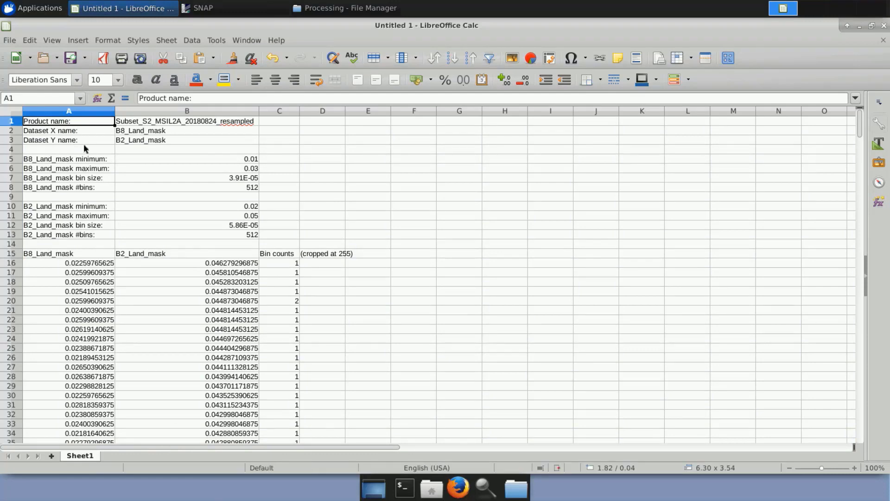
Start a chart from columns A and B using the XY (Scatter) type with the Points Only variant.
{"action": "left_click", "coordinate": [73, 113]}
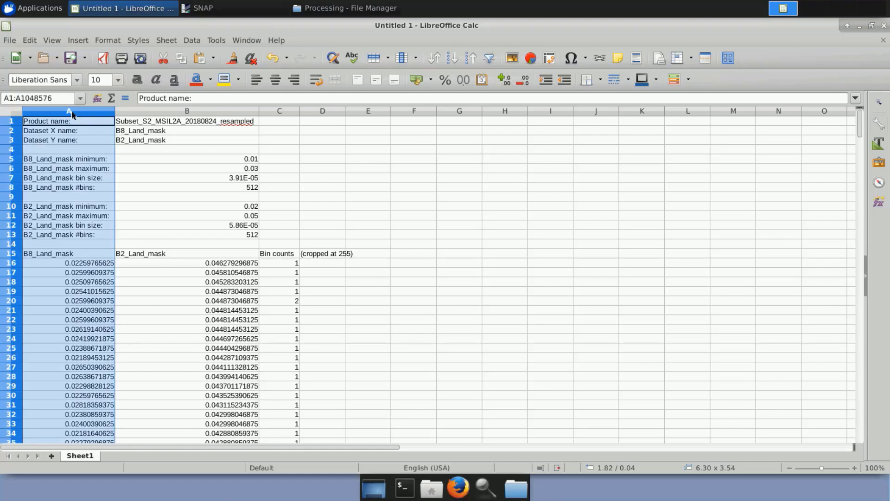
{"action": "left_click", "coordinate": [146, 112], "text": "shift"}
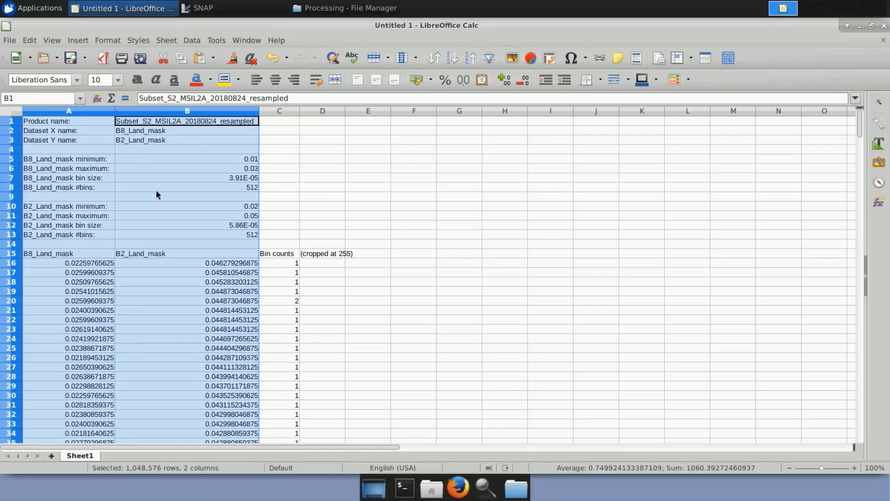
{"action": "left_click", "coordinate": [82, 41]}
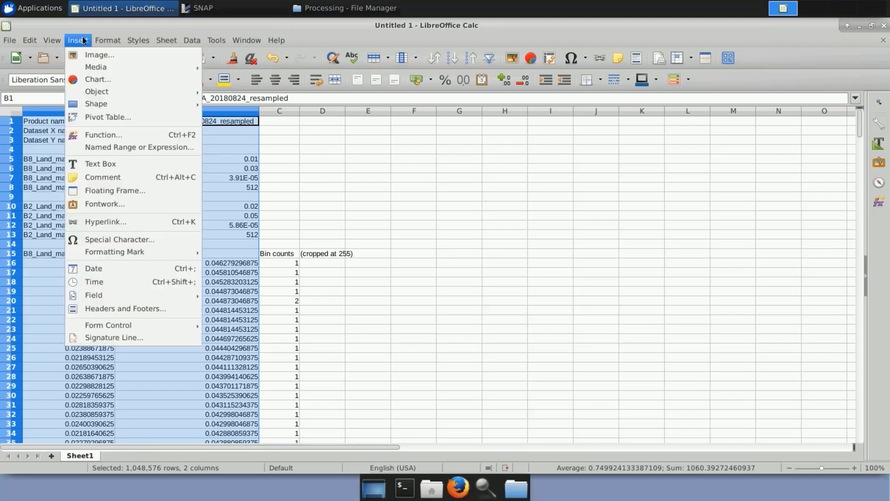
{"action": "left_click", "coordinate": [89, 79]}
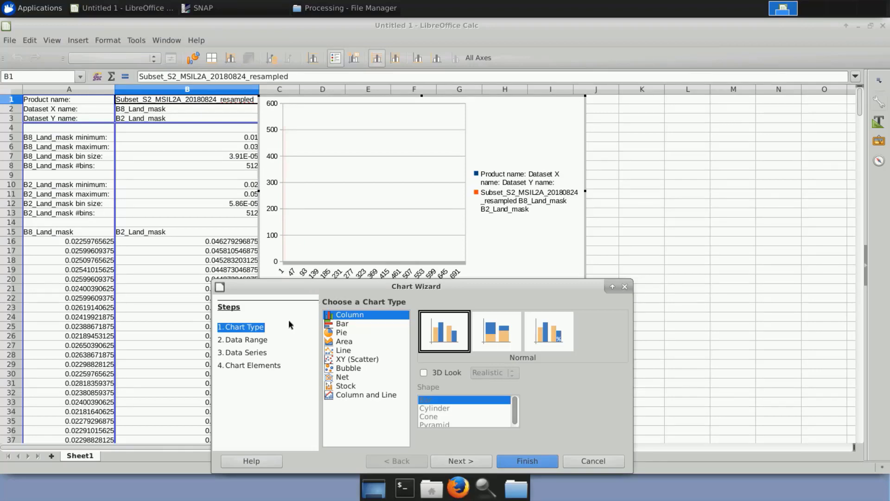
{"action": "left_click", "coordinate": [359, 360]}
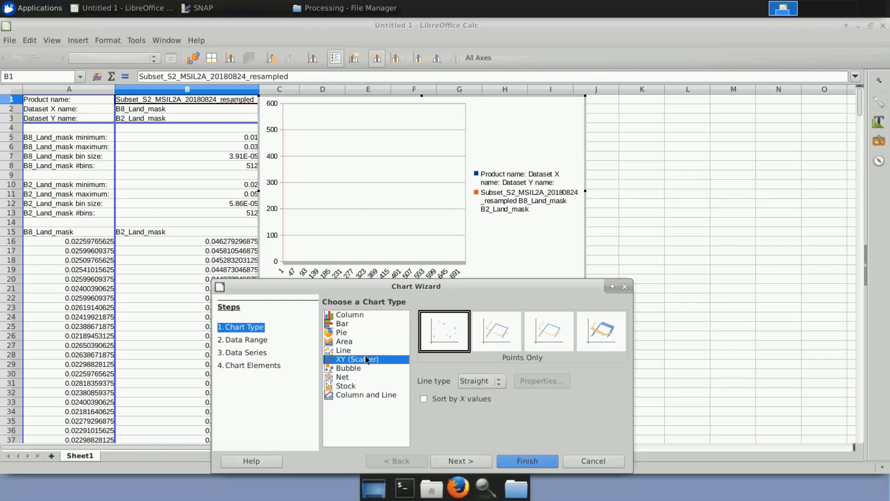
{"action": "left_click", "coordinate": [445, 335]}
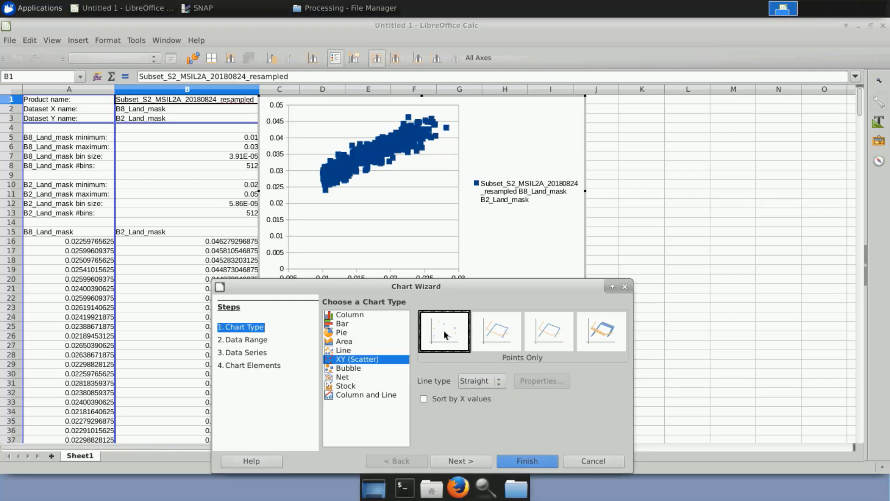
Set the series' X-values to $Sheet1.$A$16:$A$718 and Y-values to $Sheet1.$B$16:$B$718, and finish the chart.
{"action": "left_click", "coordinate": [472, 463]}
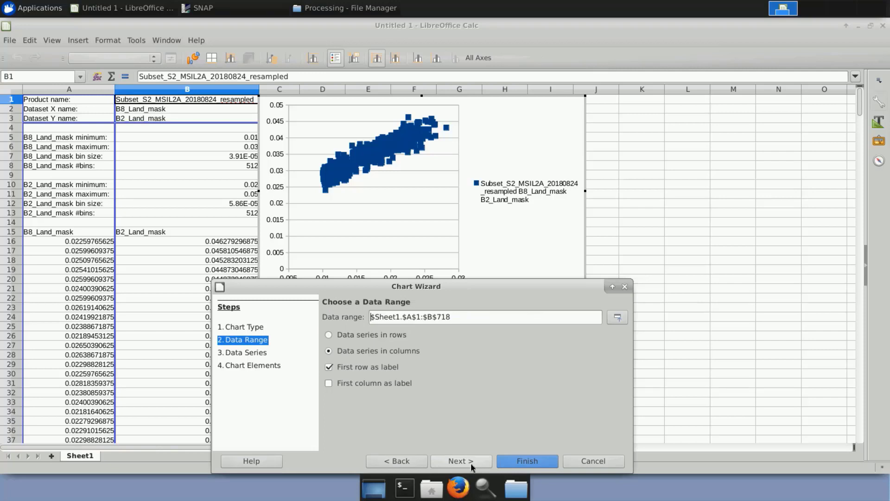
{"action": "left_click", "coordinate": [472, 465]}
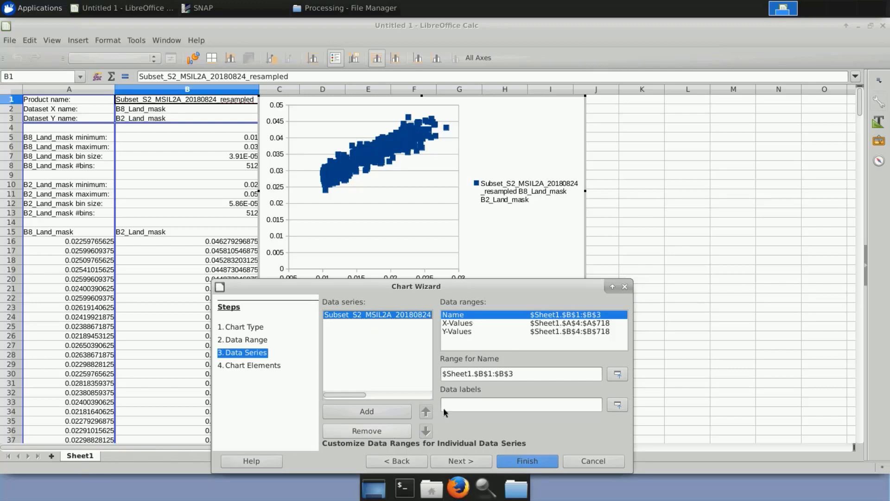
{"action": "left_click", "coordinate": [574, 324]}
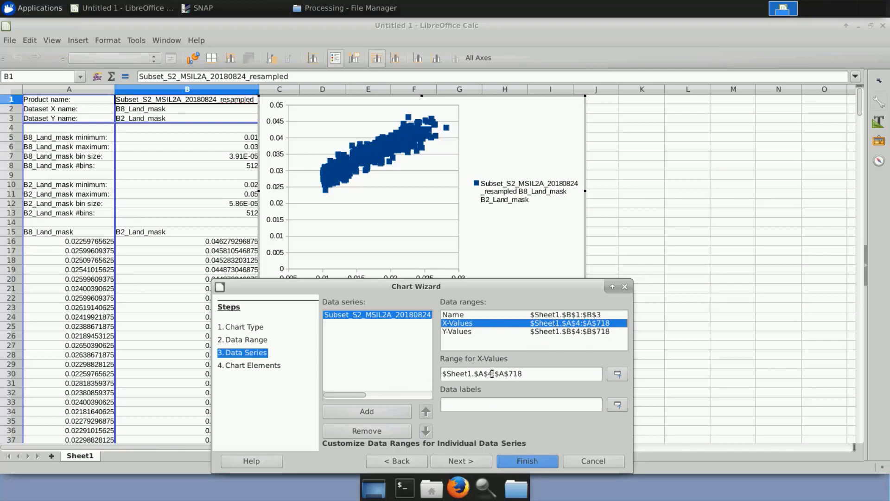
{"action": "key", "text": "BackSpace"}
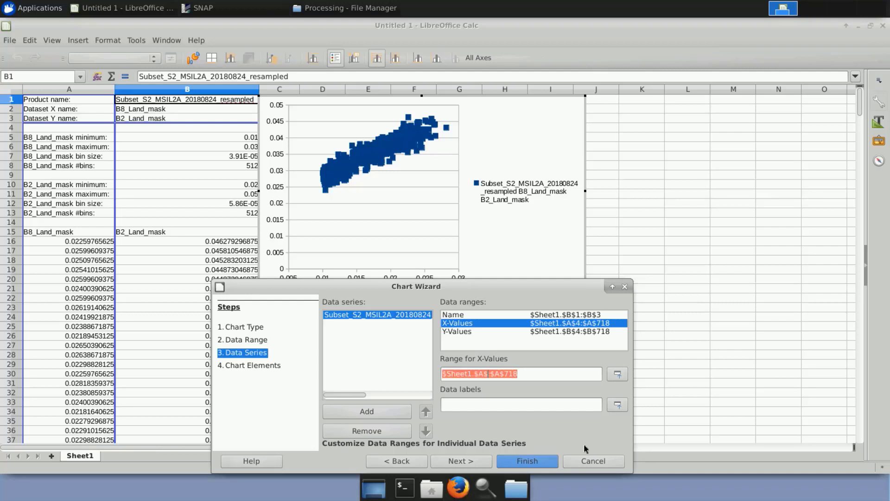
{"action": "type", "text": "16"}
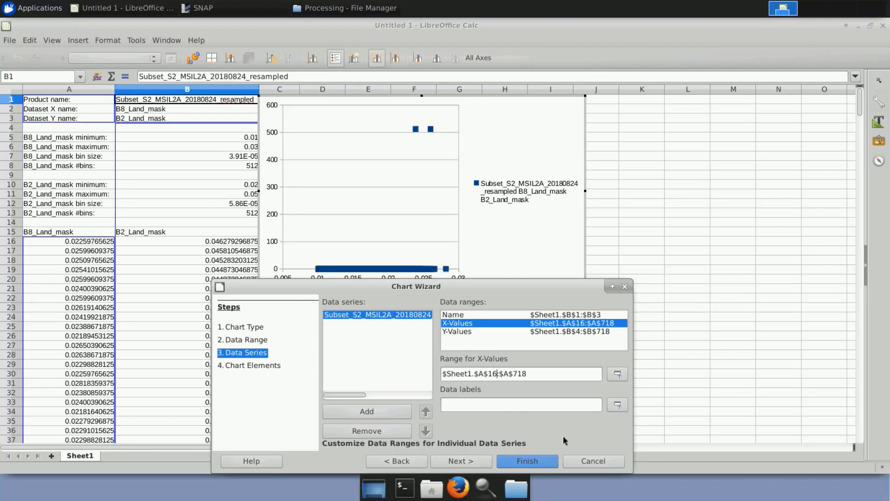
{"action": "left_click", "coordinate": [540, 332]}
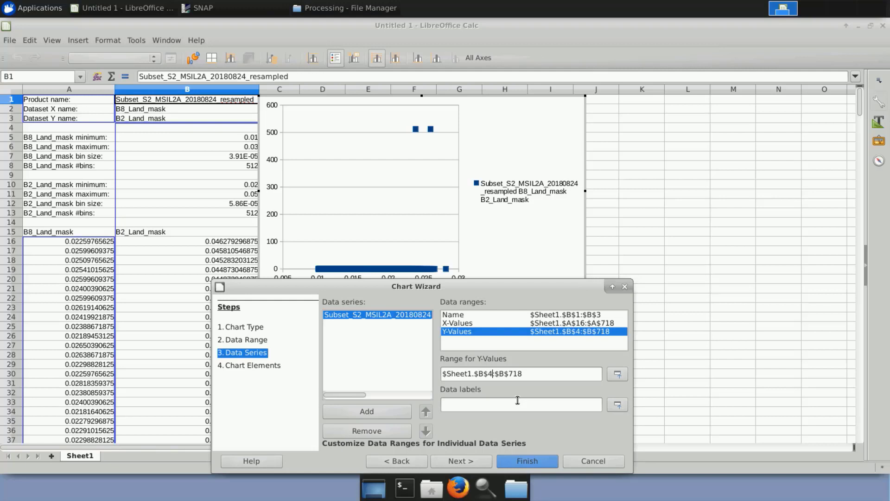
{"action": "key", "text": "BackSpace"}
{"action": "type", "text": "16"}
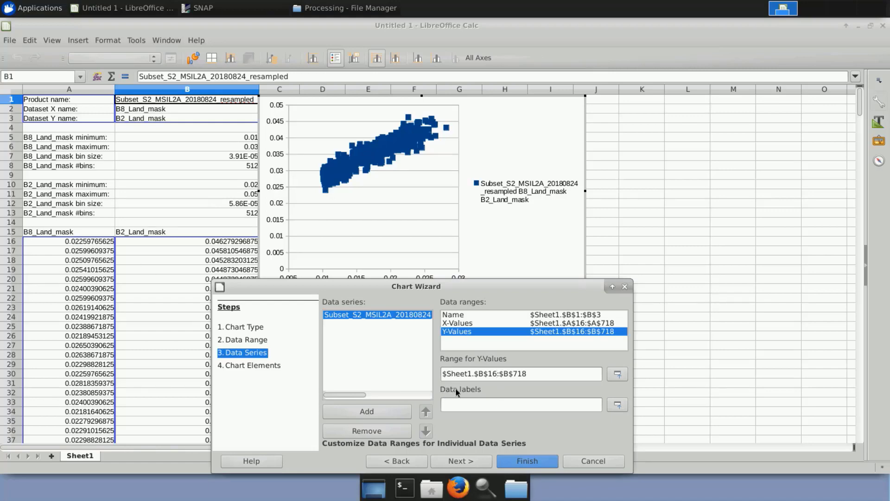
{"action": "left_click", "coordinate": [462, 457]}
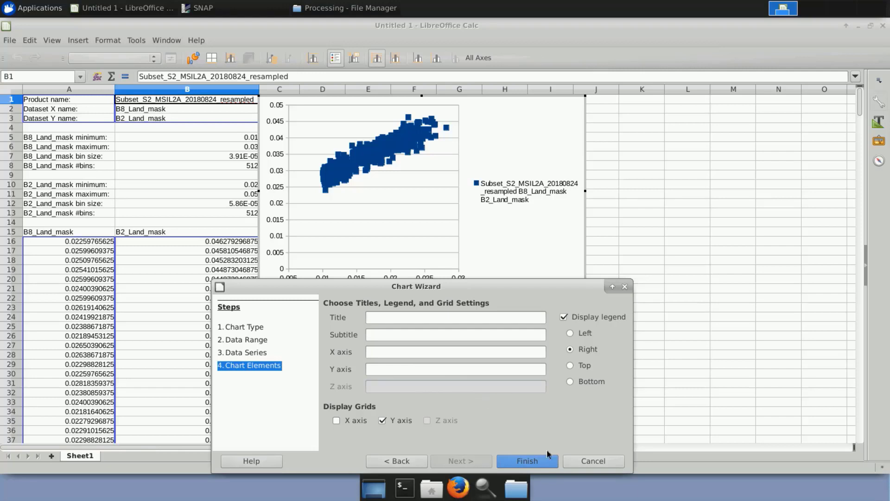
{"action": "left_click", "coordinate": [538, 461]}
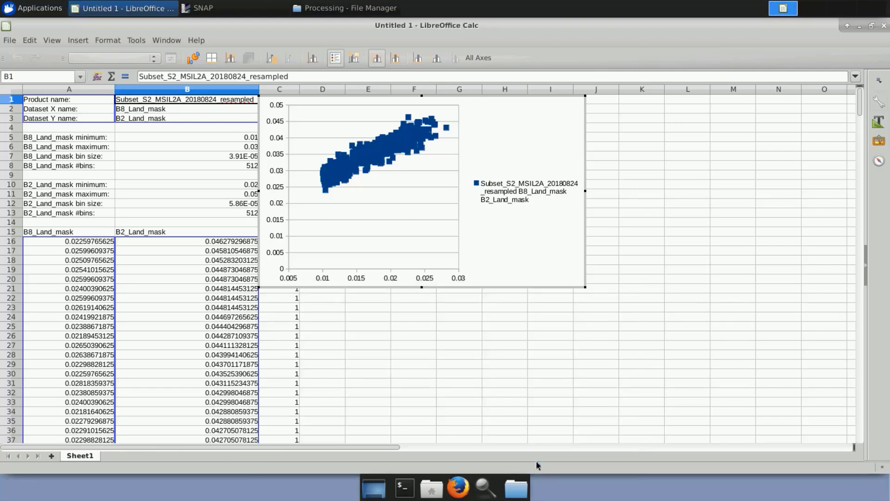
Shrink the markers of the scatter chart's data series, keeping their width-to-height ratio.
{"action": "left_click", "coordinate": [375, 151]}
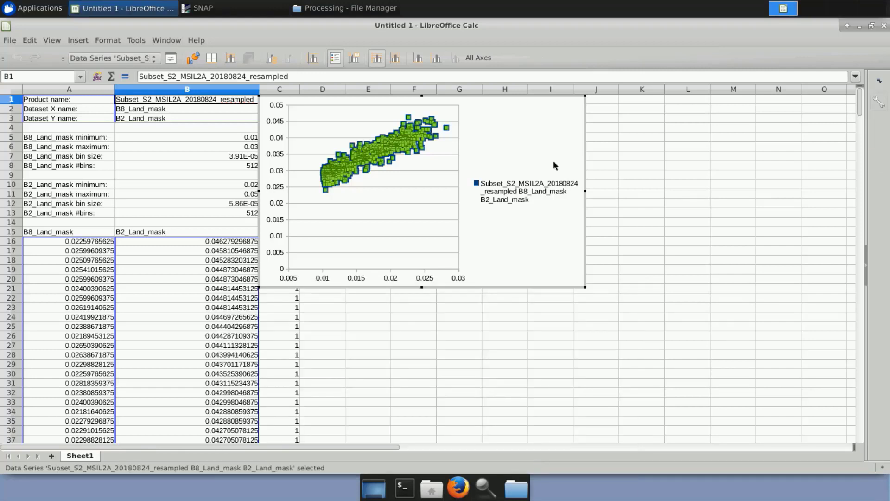
{"action": "double_click", "coordinate": [373, 151]}
{"action": "left_click", "coordinate": [274, 98]}
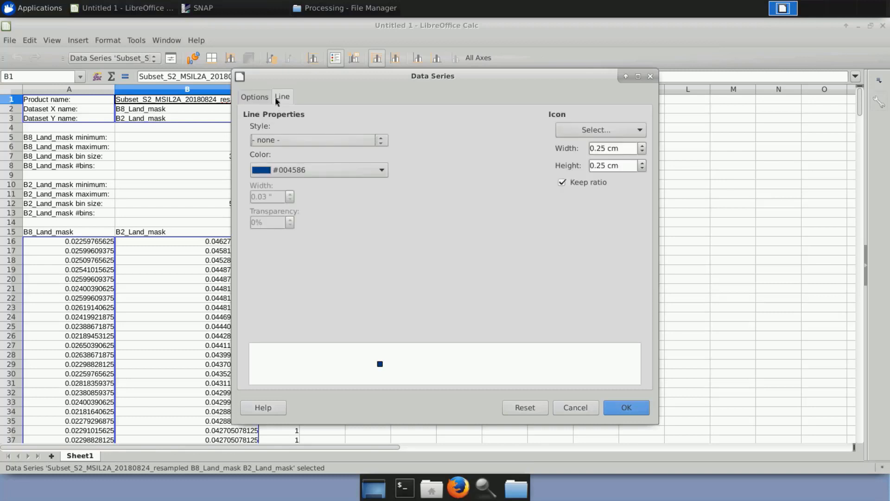
{"action": "left_click", "coordinate": [643, 152]}
{"action": "left_click", "coordinate": [643, 153]}
{"action": "left_click", "coordinate": [643, 152]}
{"action": "left_click", "coordinate": [643, 152]}
{"action": "left_click", "coordinate": [643, 152]}
{"action": "left_click", "coordinate": [623, 404]}
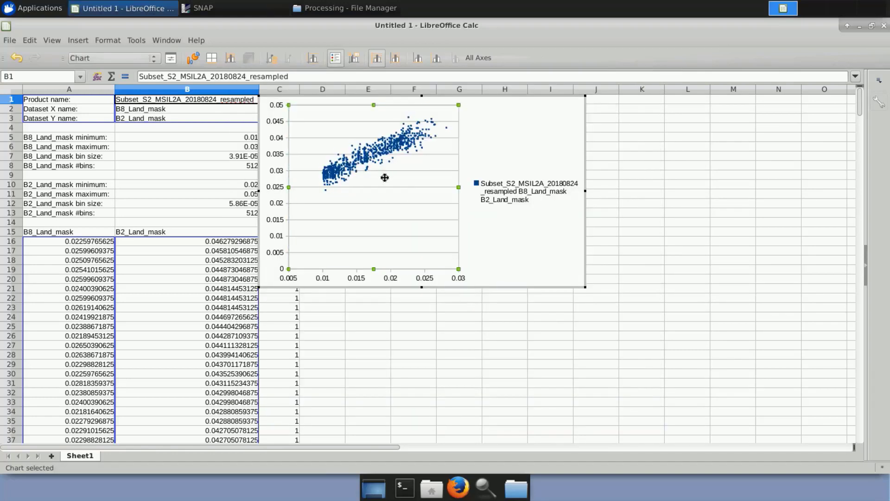
Leave chart editing, select columns A and B, and open the Regression statistics tool.
{"action": "left_click", "coordinate": [507, 267]}
{"action": "key", "text": "Escape"}
{"action": "left_click", "coordinate": [88, 111]}
{"action": "left_click", "coordinate": [136, 112], "text": "shift"}
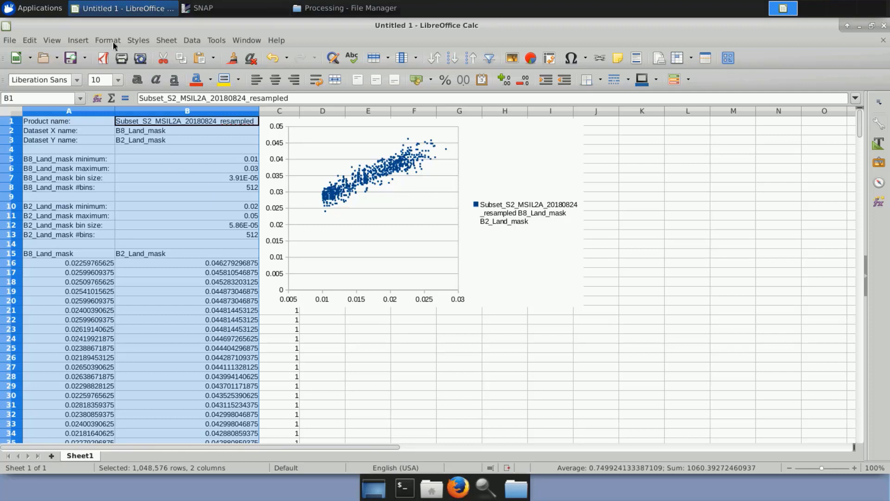
{"action": "left_click", "coordinate": [191, 40]}
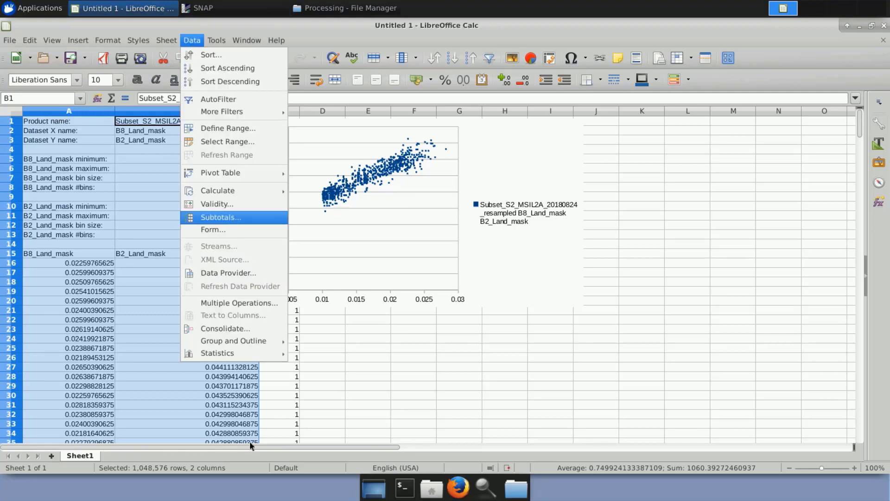
{"action": "mouse_move", "coordinate": [259, 357]}
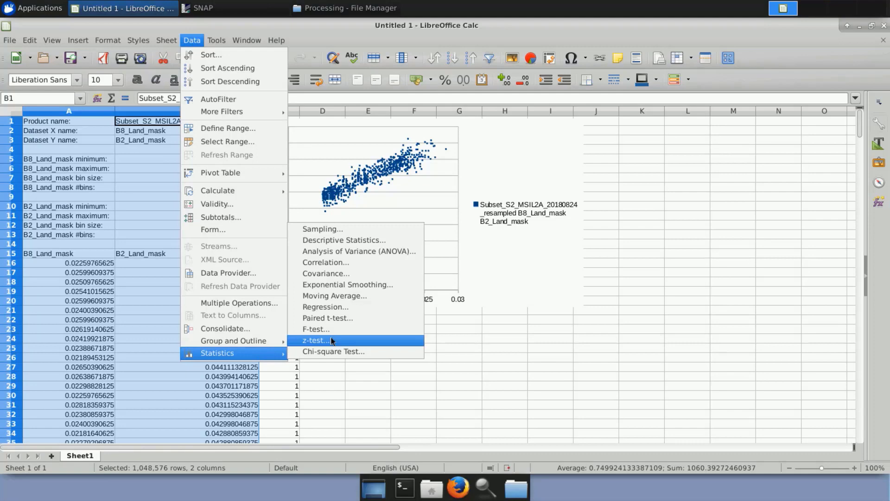
{"action": "left_click", "coordinate": [333, 305]}
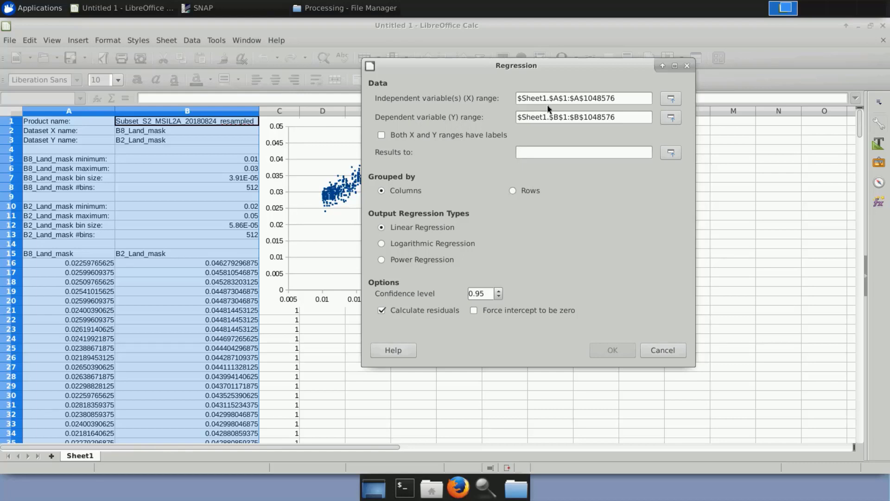
Set the regression's independent variable (X) range to $Sheet1.$A$16:$A$718.
{"action": "triple_click", "coordinate": [567, 99]}
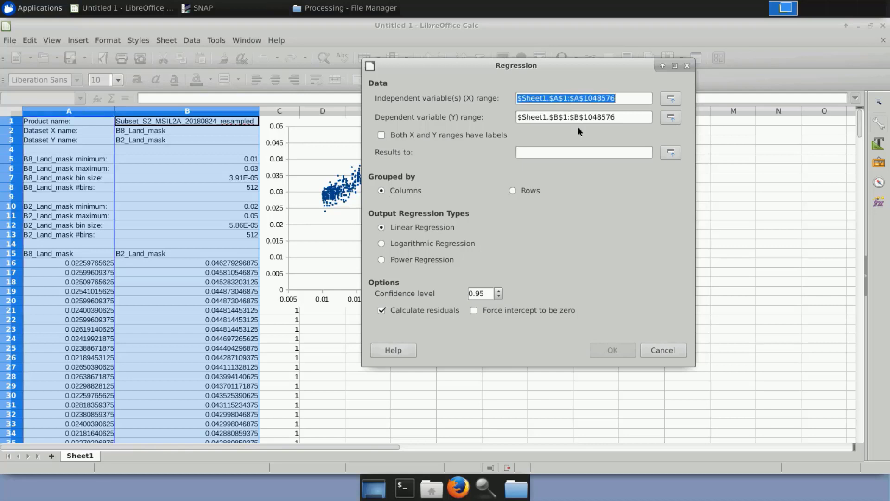
{"action": "left_click", "coordinate": [567, 99]}
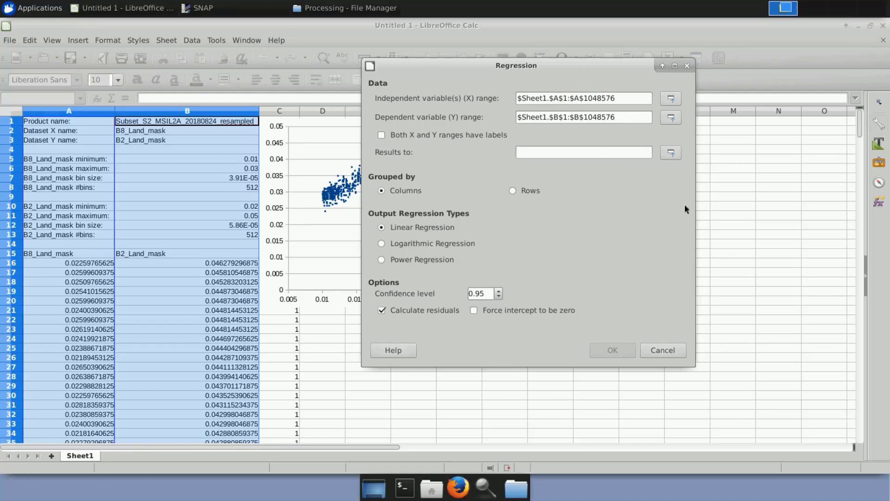
{"action": "key", "text": "BackSpace"}
{"action": "key", "text": "BackSpace"}
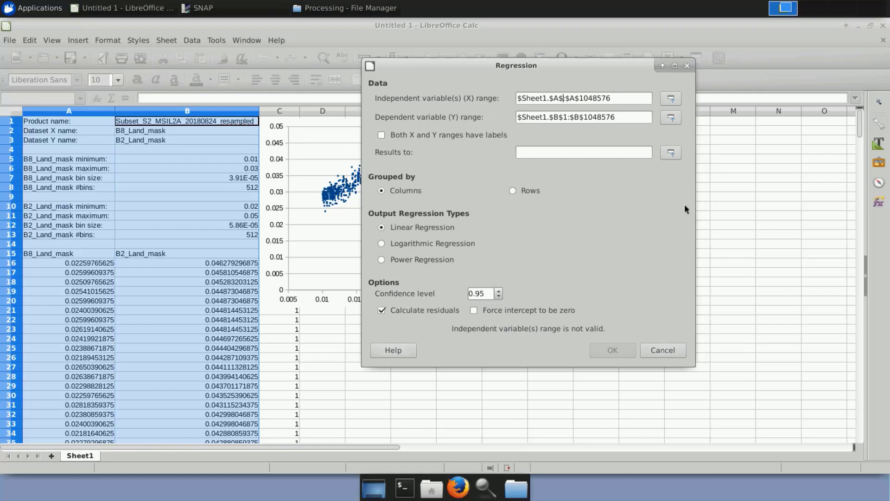
{"action": "type", "text": "16:"}
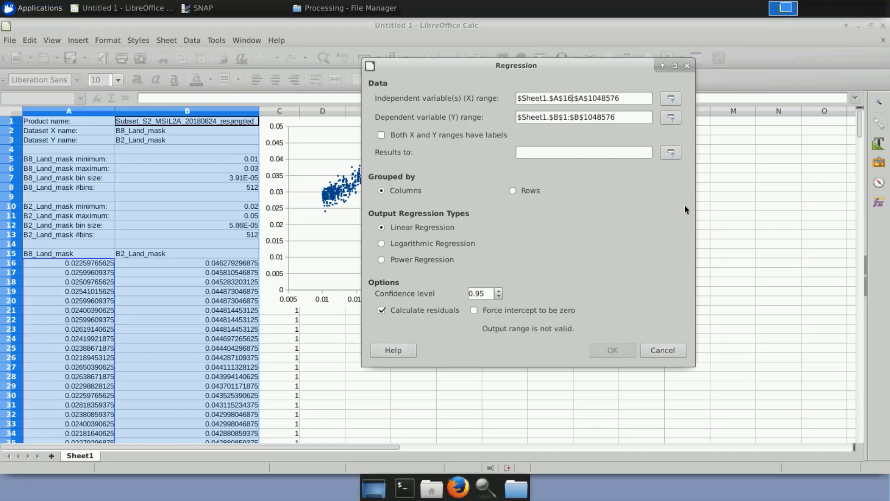
{"action": "key", "text": "Right"}
{"action": "key", "text": "Right"}
{"action": "key", "text": "Delete"}
{"action": "key", "text": "Delete"}
{"action": "key", "text": "Delete"}
{"action": "key", "text": "Delete"}
{"action": "key", "text": "Delete"}
{"action": "key", "text": "Delete"}
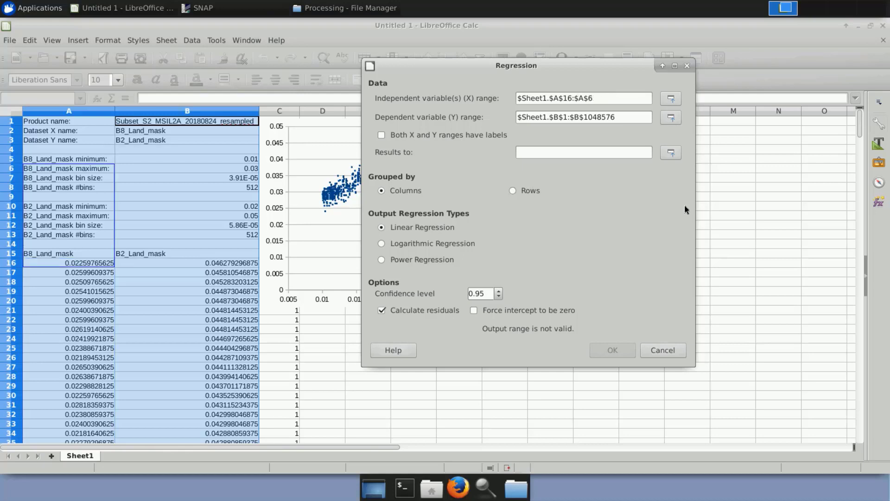
{"action": "key", "text": "Delete"}
{"action": "type", "text": "71"}
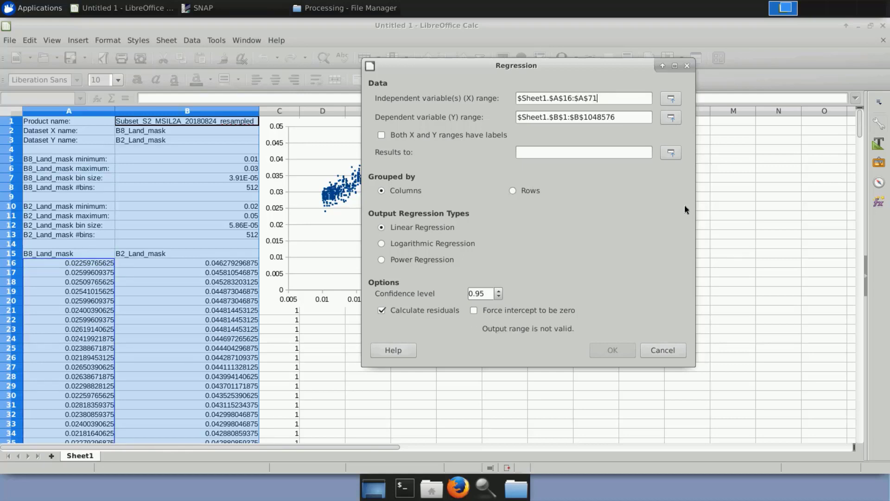
{"action": "type", "text": "8"}
Set the regression's dependent variable (Y) range to $Sheet1.$B$16:$B$718.
{"action": "key", "text": "Tab"}
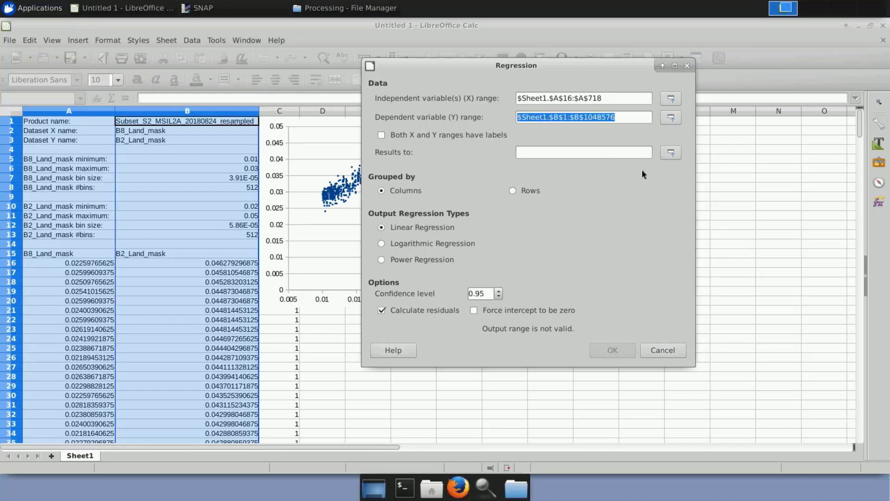
{"action": "key", "text": "Right"}
{"action": "key", "text": "Left"}
{"action": "key", "text": "Left"}
{"action": "key", "text": "Left"}
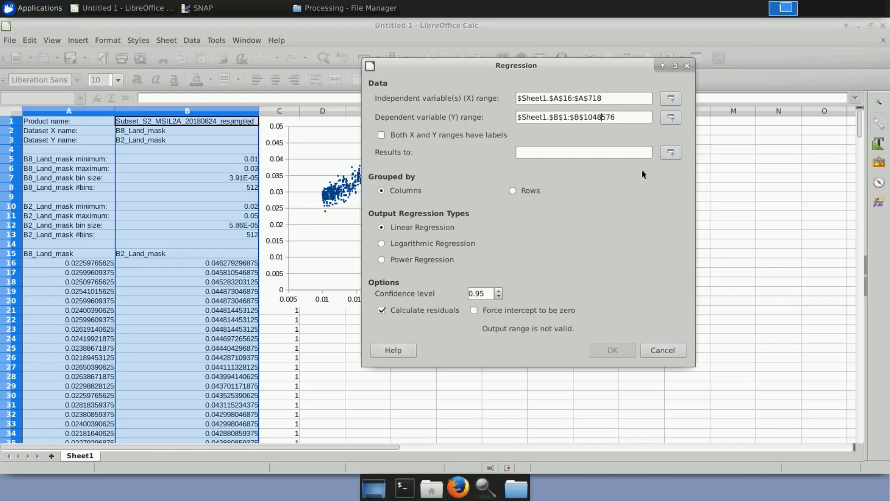
{"action": "key", "text": "Left"}
{"action": "key", "text": "Left"}
{"action": "key", "text": "Left"}
{"action": "key", "text": "Left"}
{"action": "key", "text": "Left"}
{"action": "key", "text": "Left"}
{"action": "key", "text": "Left"}
{"action": "key", "text": "Left"}
{"action": "type", "text": "6"}
{"action": "key", "text": "Right"}
{"action": "key", "text": "Right"}
{"action": "key", "text": "BackSpace"}
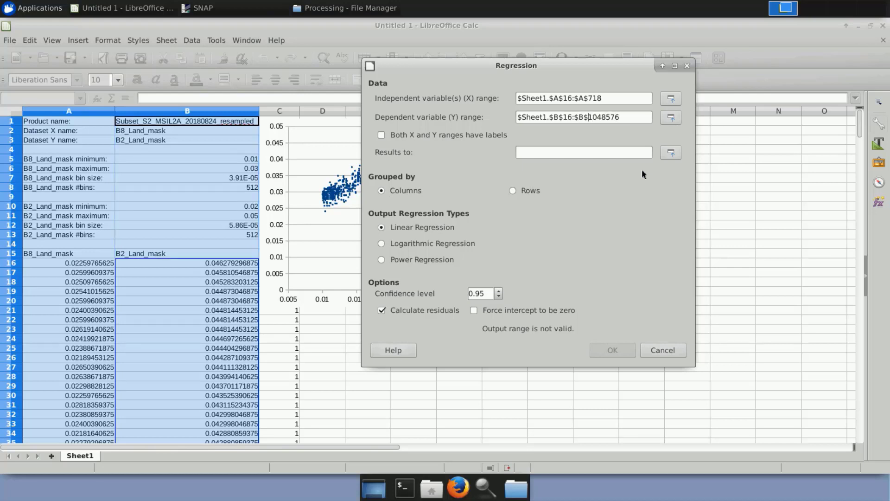
{"action": "key", "text": "Delete"}
{"action": "key", "text": "Delete"}
{"action": "key", "text": "Delete"}
{"action": "key", "text": "Delete"}
{"action": "key", "text": "Delete"}
{"action": "key", "text": "Delete"}
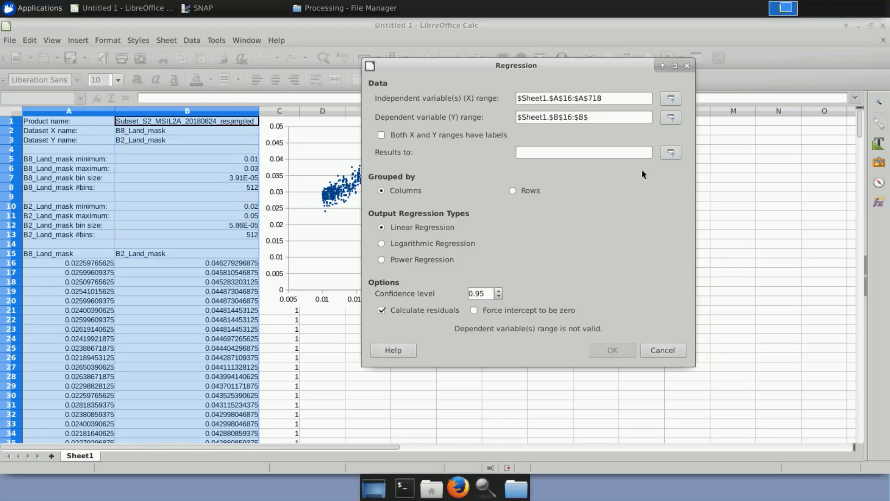
{"action": "type", "text": "718"}
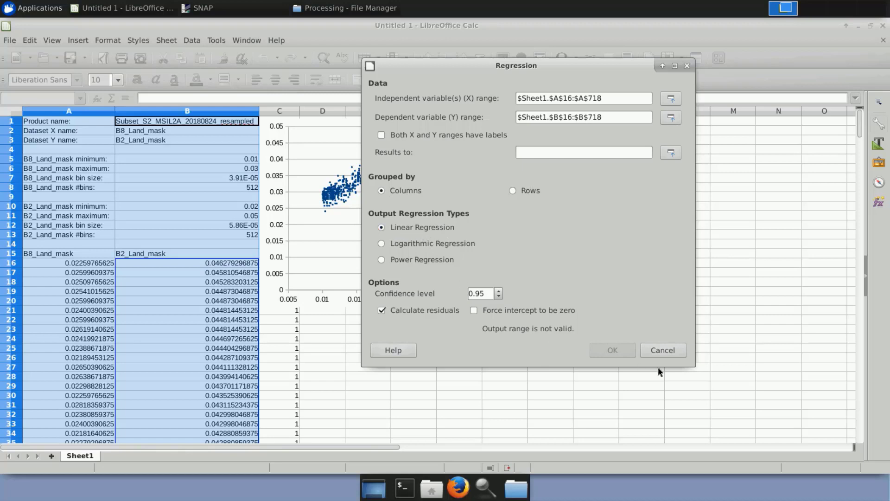
Send the results to $Sheet1.$E$1 and run the linear regression.
{"action": "left_click", "coordinate": [567, 153]}
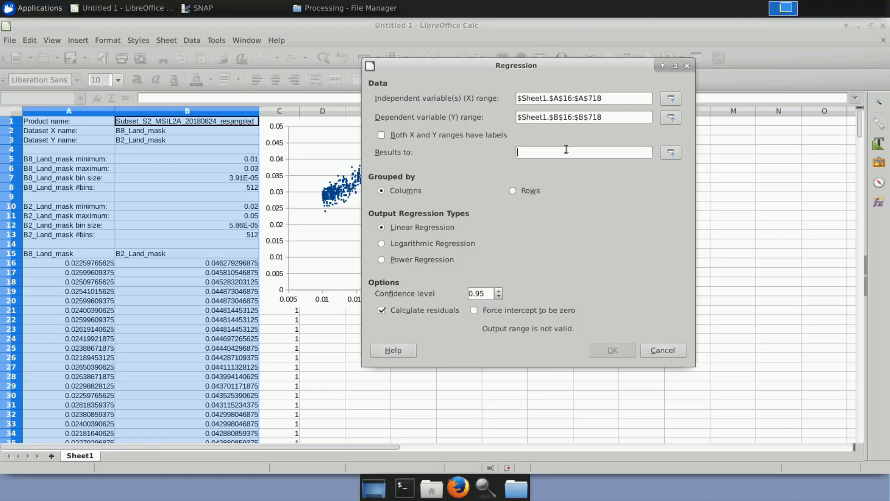
{"action": "type", "text": "$Sheet1."}
{"action": "type", "text": "$"}
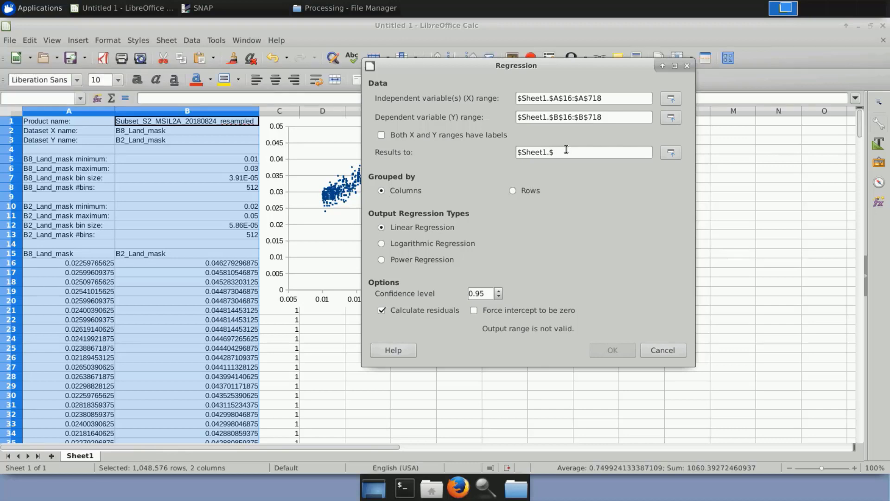
{"action": "type", "text": "E$1"}
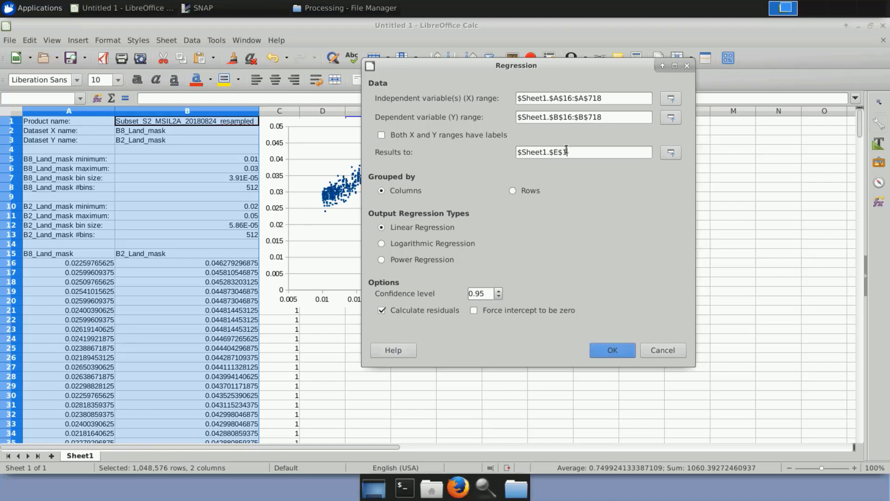
{"action": "left_click", "coordinate": [604, 356]}
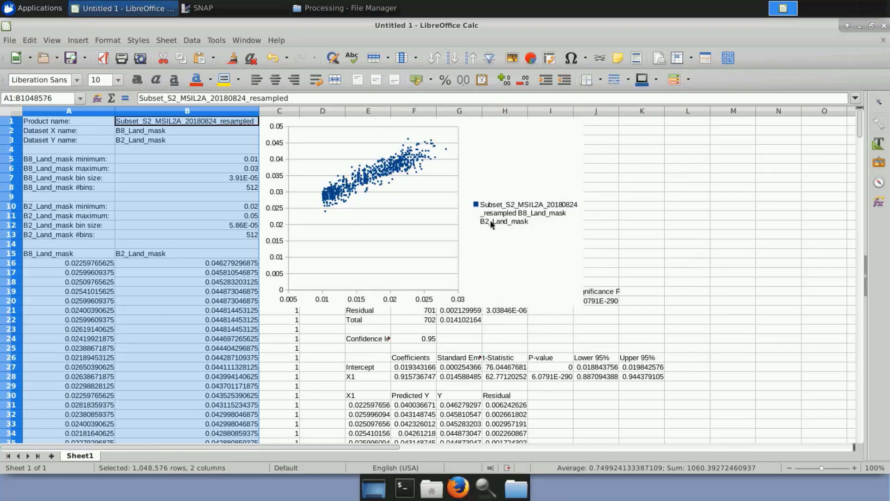
Move the scatter chart over columns A to D, clear of the regression output, and insert a trend line for its data series.
{"action": "left_click", "coordinate": [475, 124]}
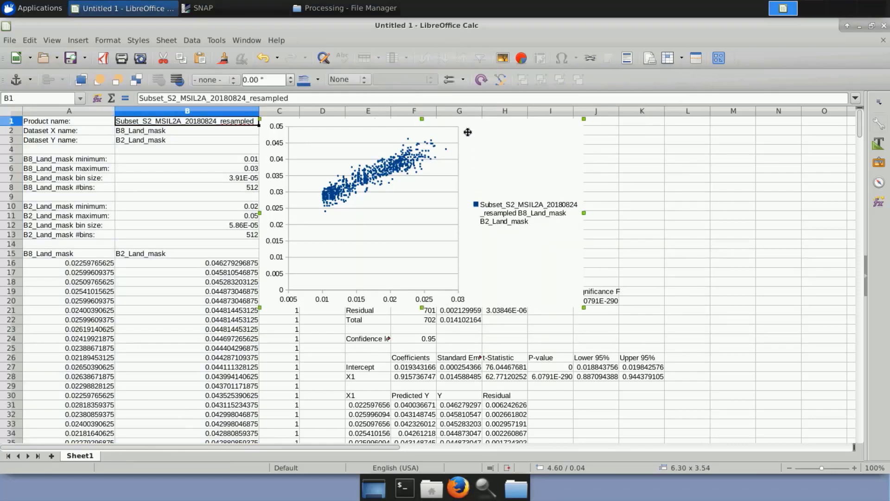
{"action": "mouse_move", "coordinate": [469, 131]}
{"action": "left_mouse_down"}
{"action": "mouse_move", "coordinate": [388, 157]}
{"action": "mouse_move", "coordinate": [227, 178]}
{"action": "left_mouse_up"}
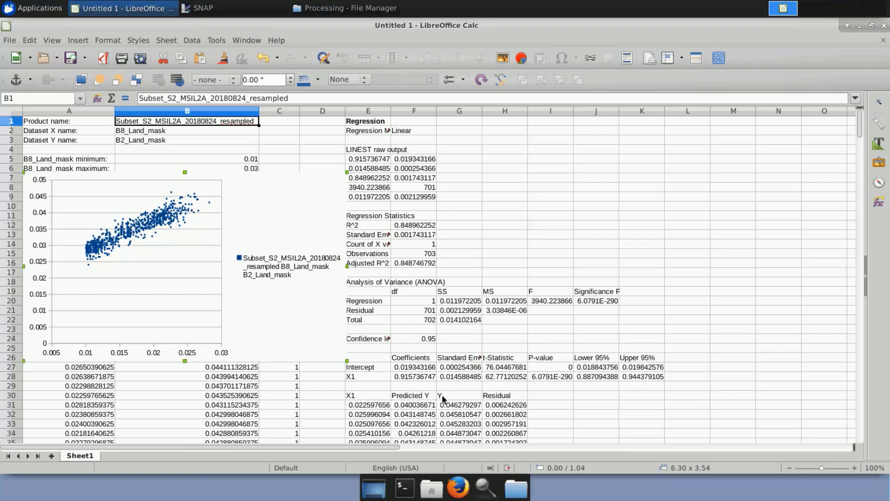
{"action": "double_click", "coordinate": [155, 220]}
{"action": "right_click", "coordinate": [154, 220]}
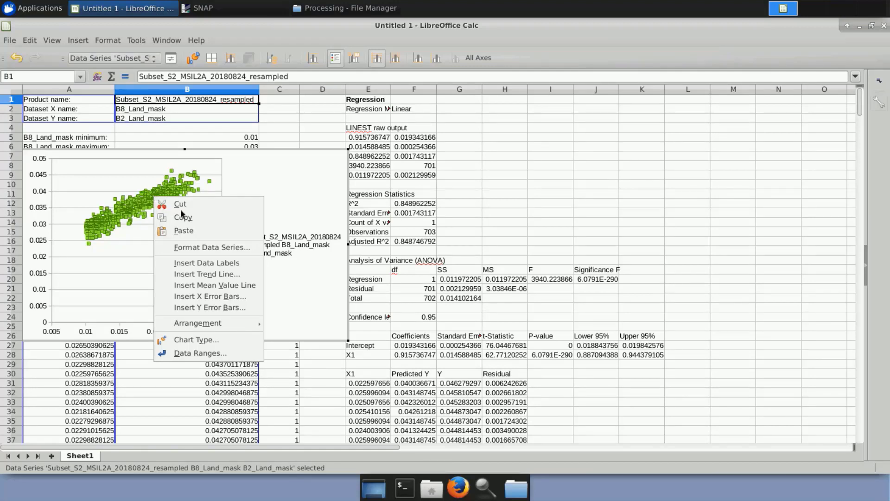
{"action": "left_click", "coordinate": [209, 275]}
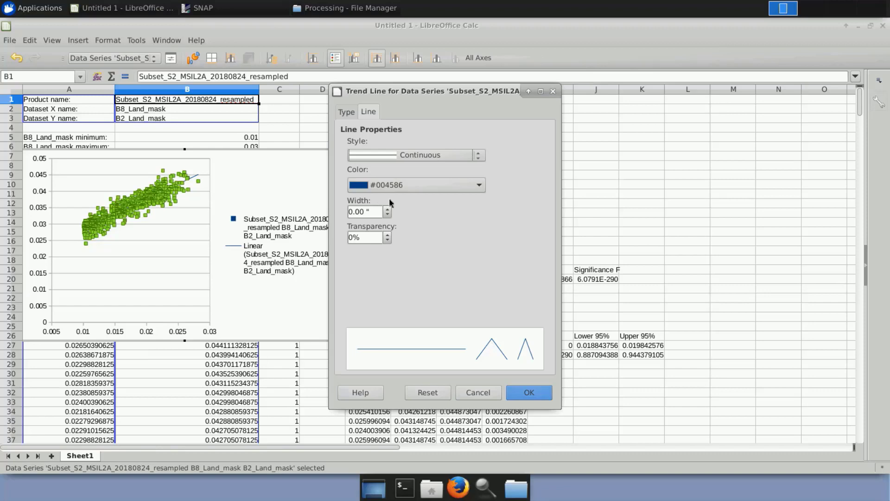
Color the trend line red, set its width to 0.04", and apply the formatting.
{"action": "left_click", "coordinate": [479, 186]}
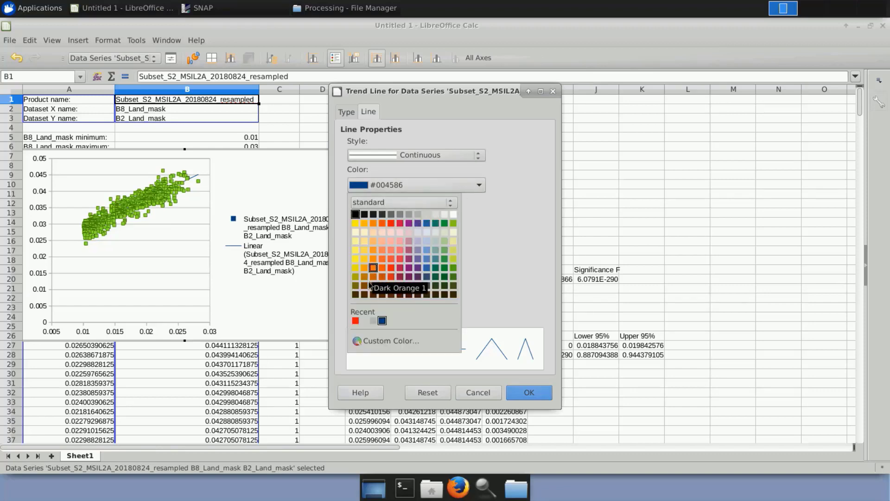
{"action": "left_click", "coordinate": [355, 321]}
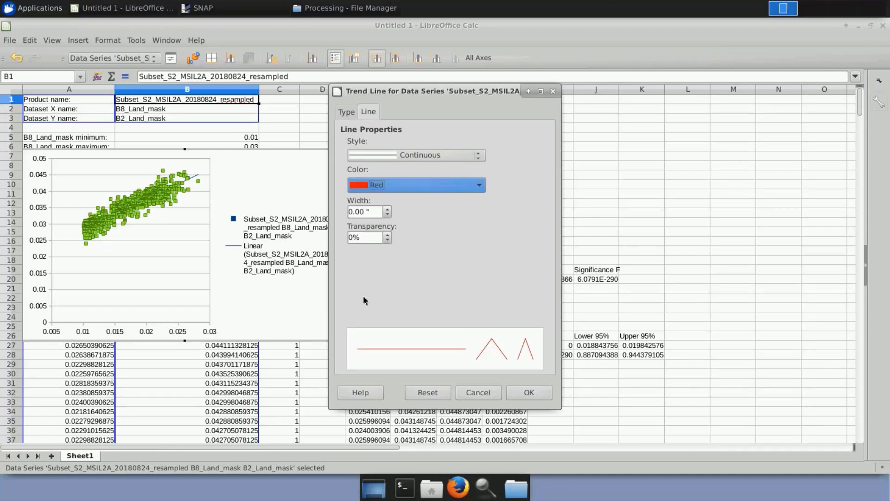
{"action": "left_click", "coordinate": [389, 210]}
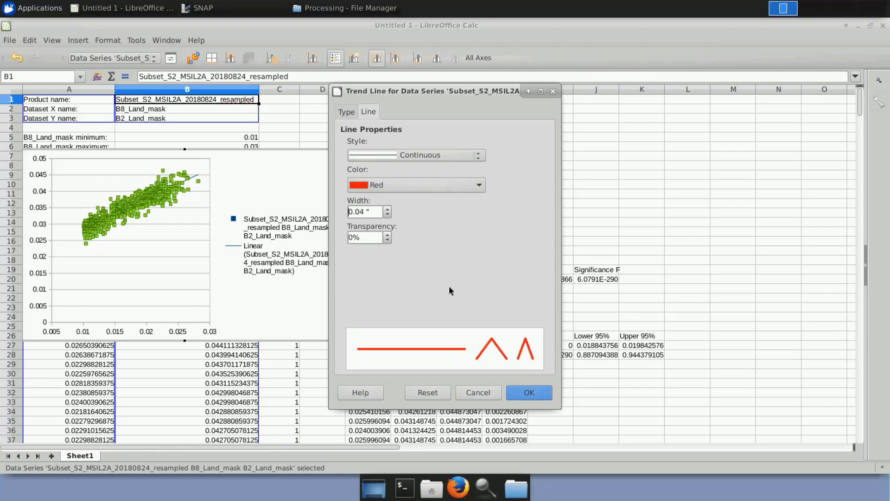
{"action": "left_click", "coordinate": [529, 392]}
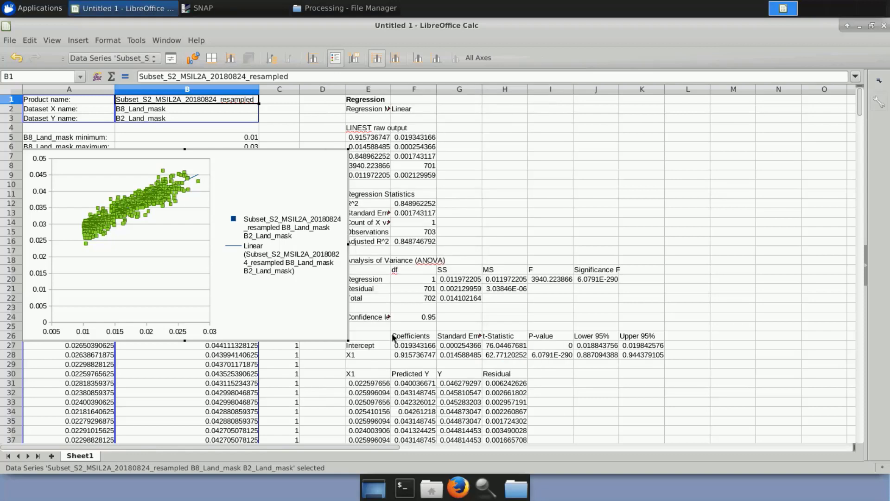
{"action": "left_click", "coordinate": [193, 254]}
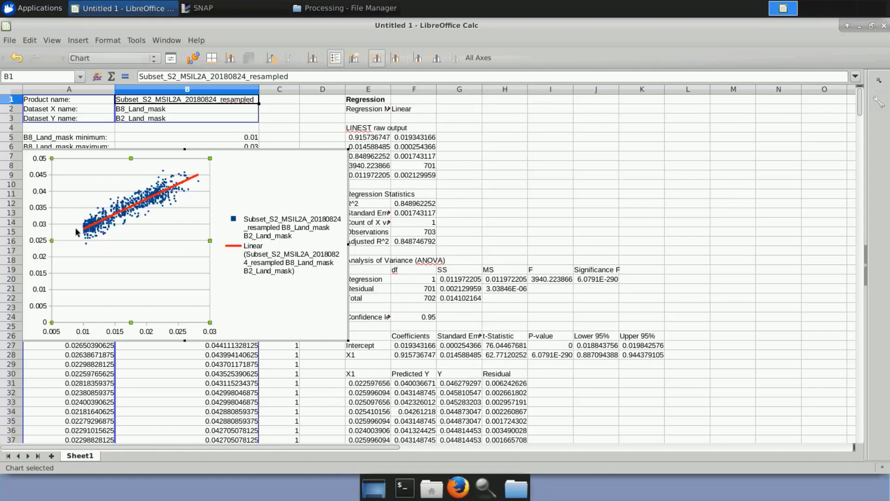
Add the R² and equation to the trend line and move the equation label below the data points near the X axis.
{"action": "right_click", "coordinate": [185, 184]}
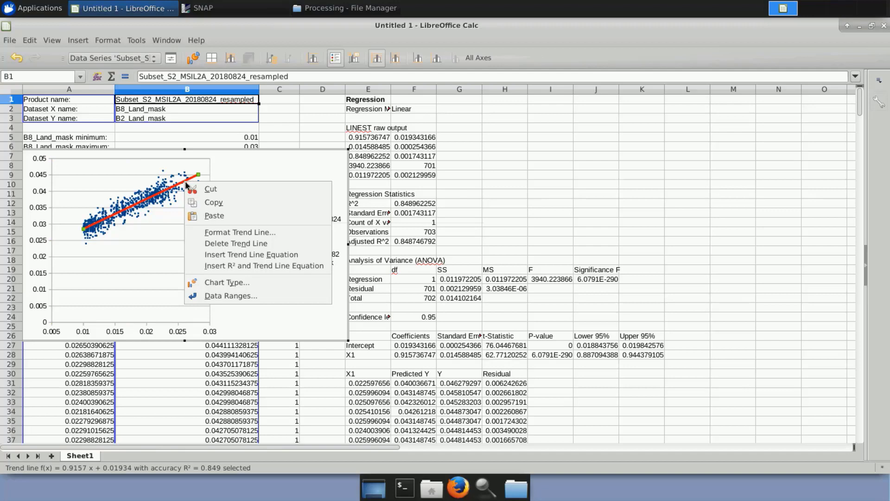
{"action": "left_click", "coordinate": [308, 268]}
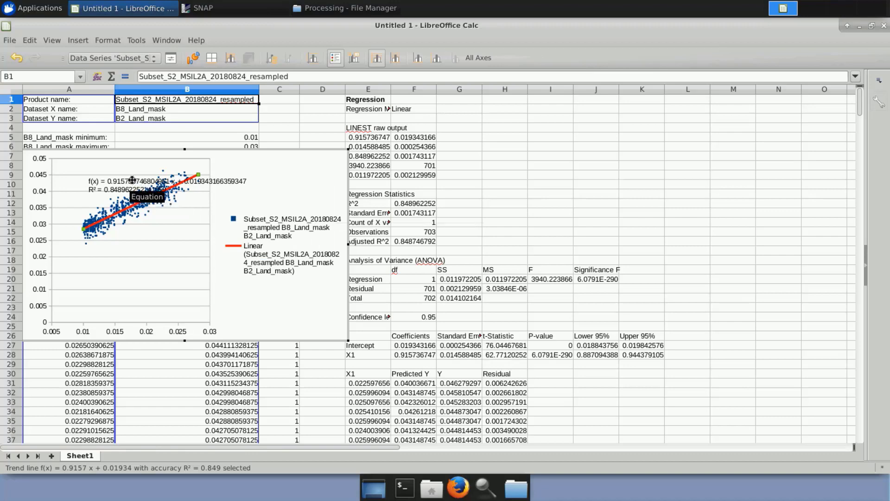
{"action": "left_click", "coordinate": [132, 178]}
{"action": "left_click_drag", "start_coordinate": [133, 175], "coordinate": [170, 297]}
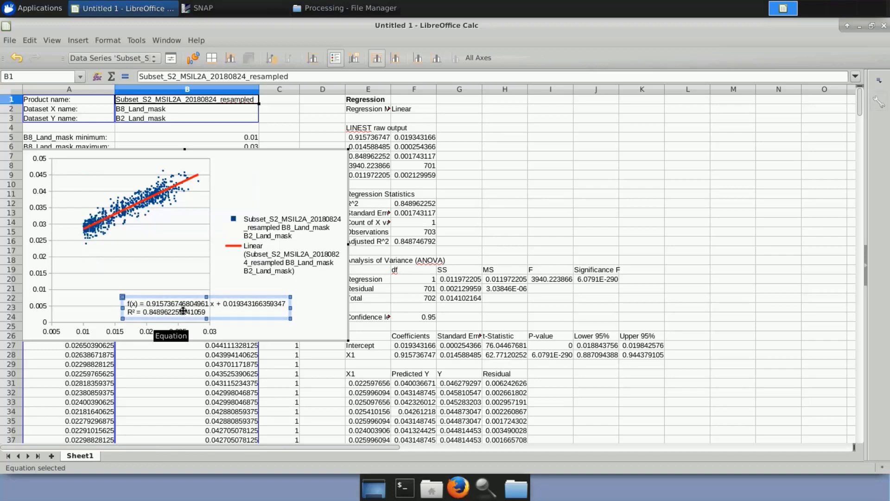
Start saving the spreadsheet and browse to shared > Training > COAS01_BathymetryDerivation_Greece > Processing as the destination folder.
{"action": "left_click", "coordinate": [10, 41]}
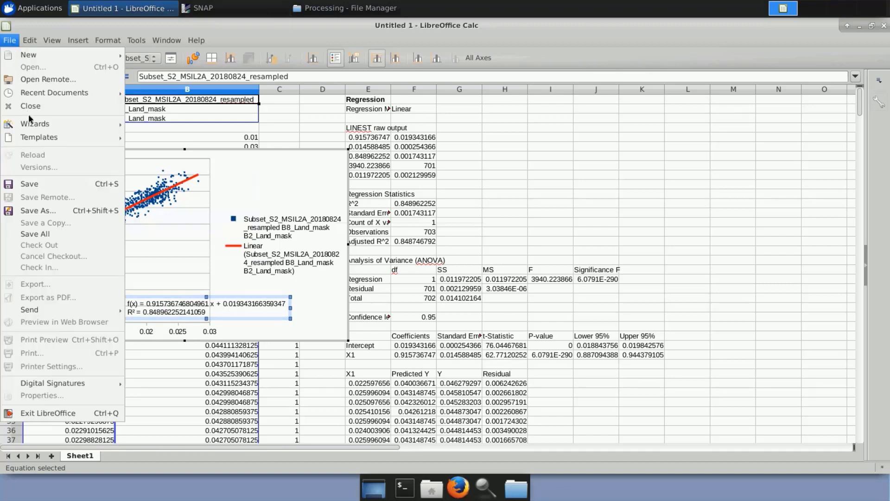
{"action": "left_click", "coordinate": [47, 185]}
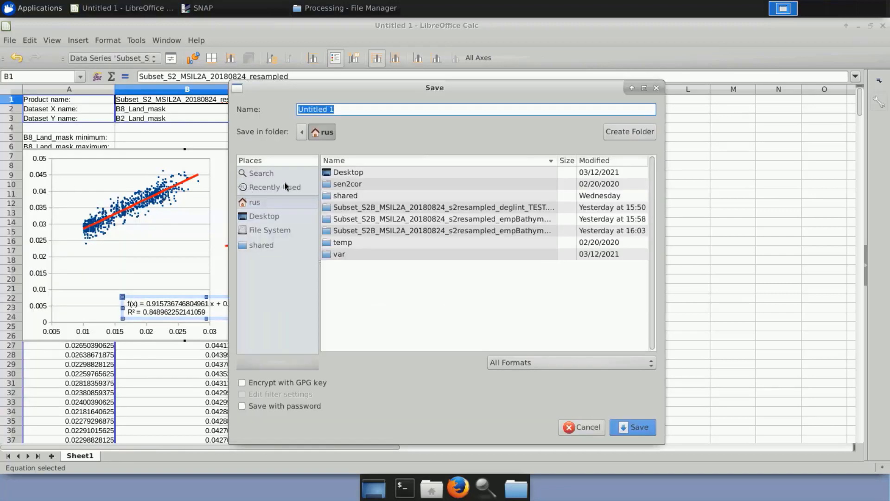
{"action": "double_click", "coordinate": [328, 198]}
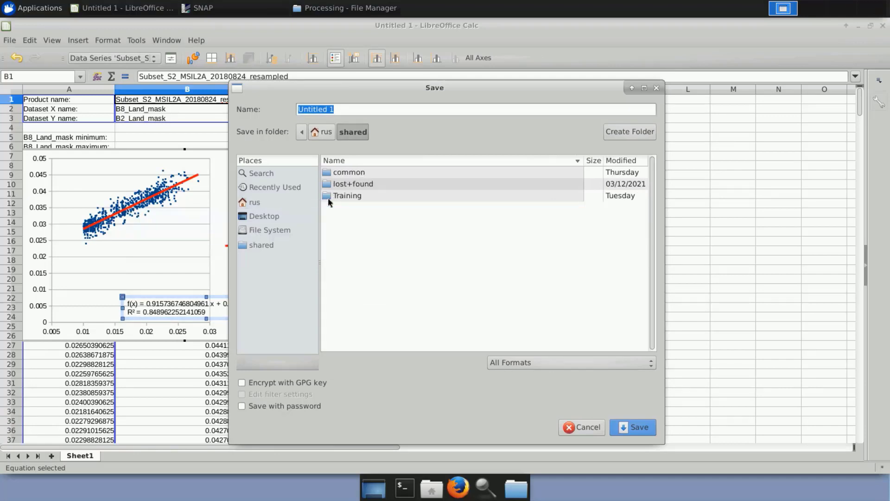
{"action": "double_click", "coordinate": [328, 197]}
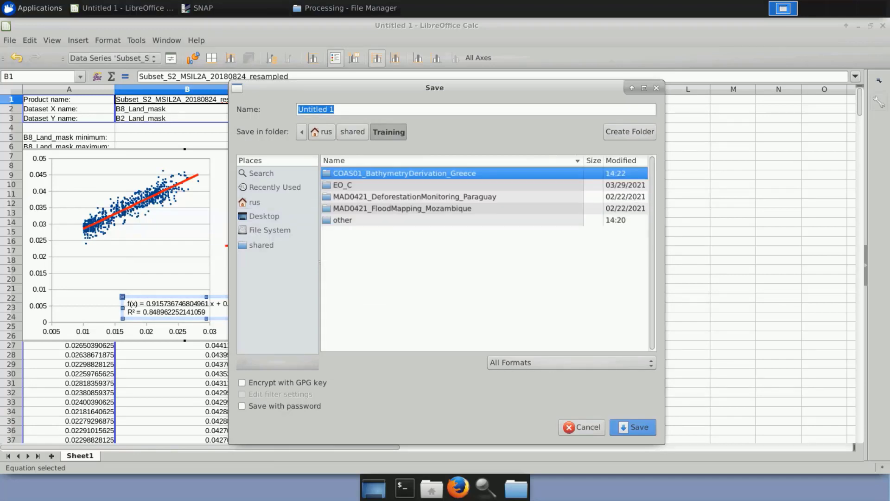
{"action": "double_click", "coordinate": [353, 174]}
{"action": "left_click", "coordinate": [352, 195]}
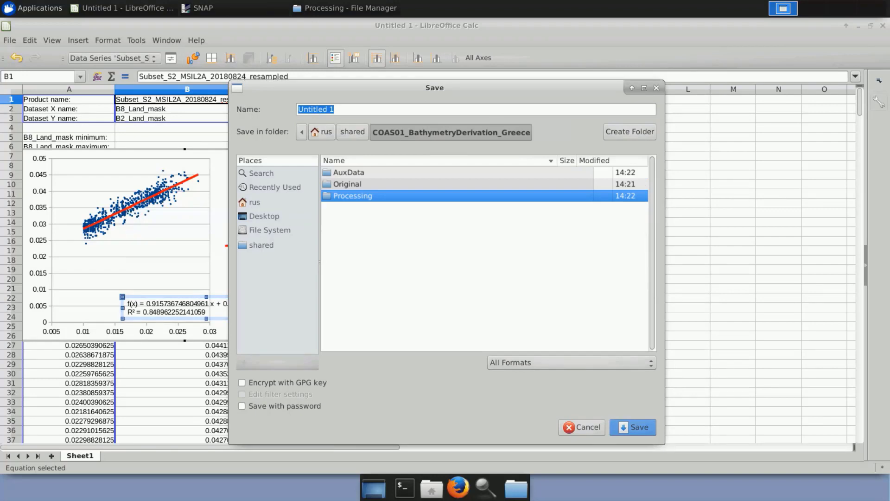
{"action": "double_click", "coordinate": [352, 196]}
Enter B2_Land_mask as the spreadsheet's file name and cancel the save.
{"action": "left_click", "coordinate": [346, 107]}
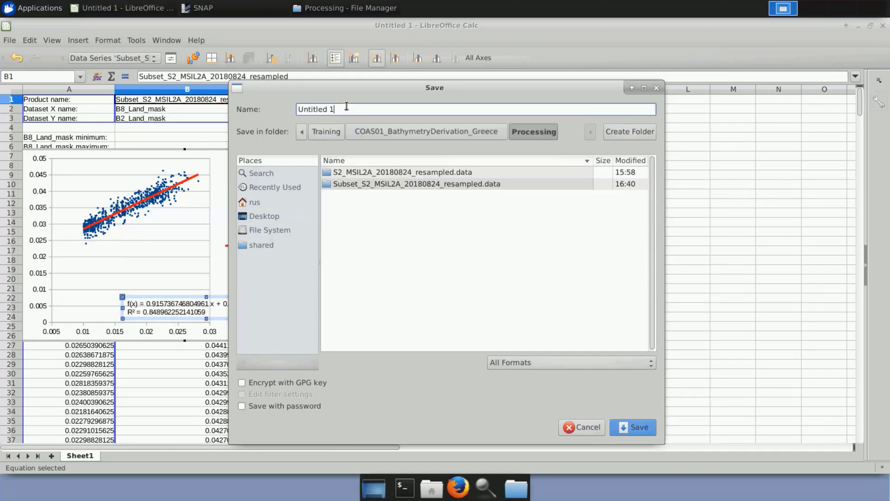
{"action": "key", "text": "BackSpace"}
{"action": "key", "text": "BackSpace"}
{"action": "key", "text": "BackSpace"}
{"action": "key", "text": "BackSpace"}
{"action": "key", "text": "BackSpace"}
{"action": "key", "text": "BackSpace"}
{"action": "key", "text": "BackSpace"}
{"action": "key", "text": "BackSpace"}
{"action": "key", "text": "BackSpace"}
{"action": "key", "text": "BackSpace"}
{"action": "type", "text": "B2_Land"}
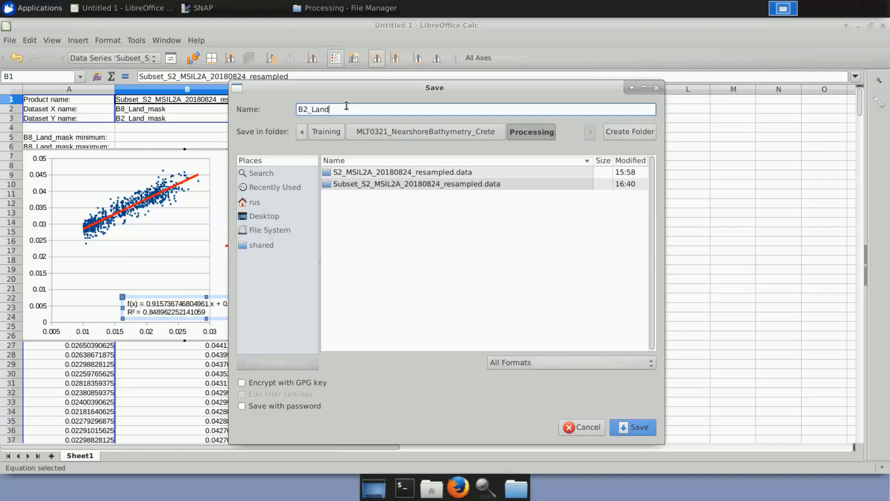
{"action": "type", "text": "_mask"}
{"action": "left_click", "coordinate": [578, 426]}
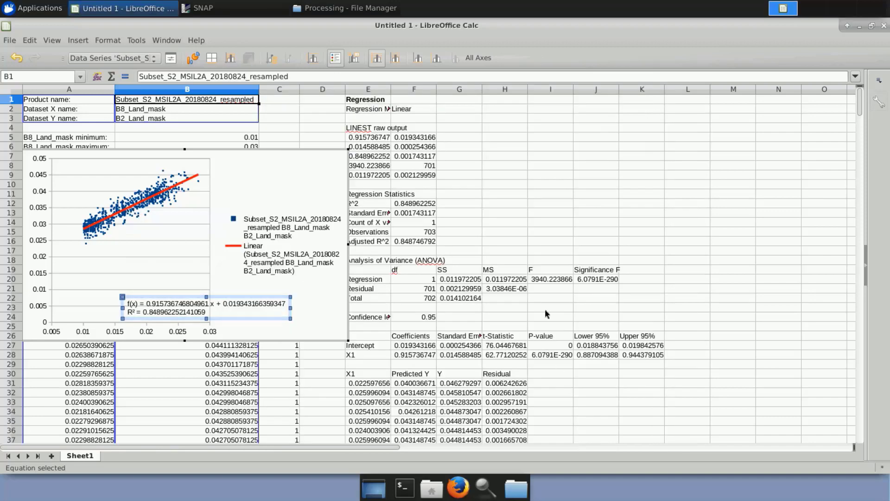
Switch to SNAP and refresh the scatter plot with B3_Land_mask on the Y axis against B8_Land_mask.
{"action": "key", "text": "alt+Tab"}
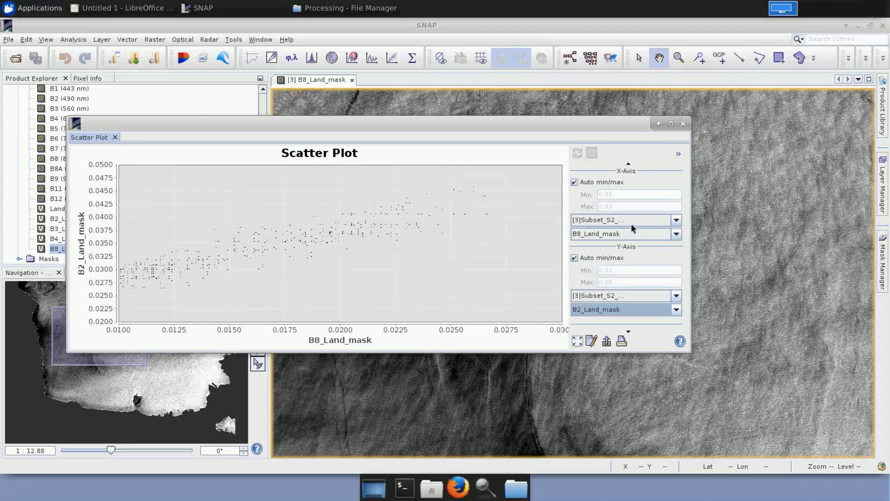
{"action": "left_click", "coordinate": [677, 311]}
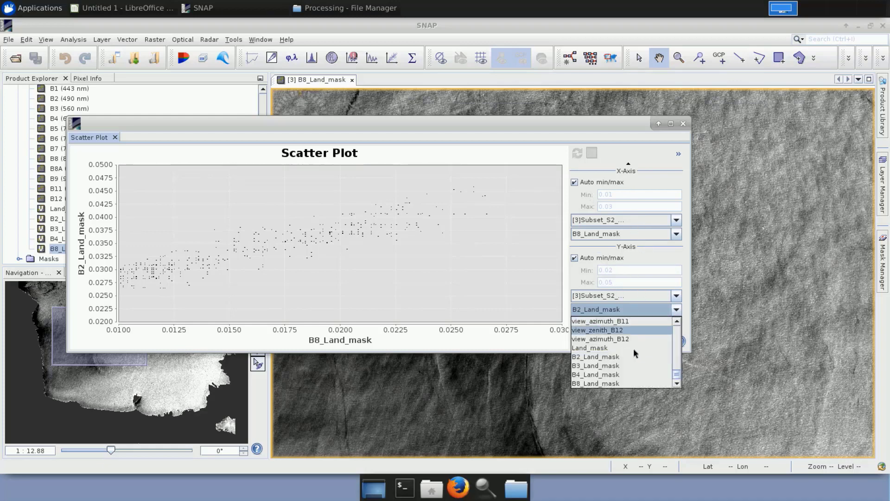
{"action": "left_click", "coordinate": [617, 367]}
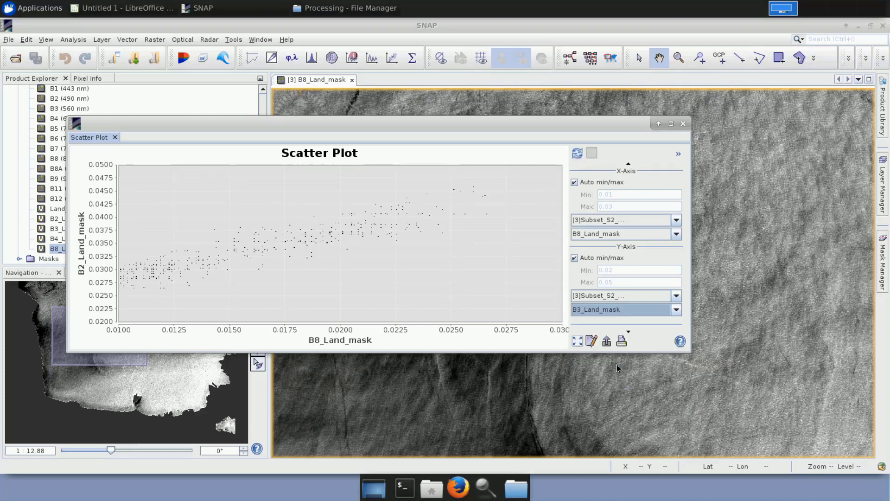
{"action": "left_click", "coordinate": [578, 154]}
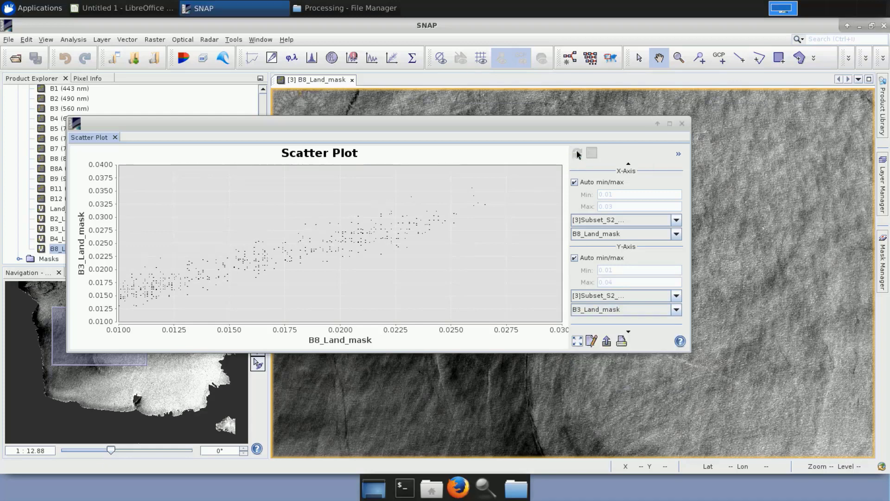
Look at the scatter plot's data-copy options and Y-axis band choices, and close the plot window.
{"action": "right_click", "coordinate": [366, 235]}
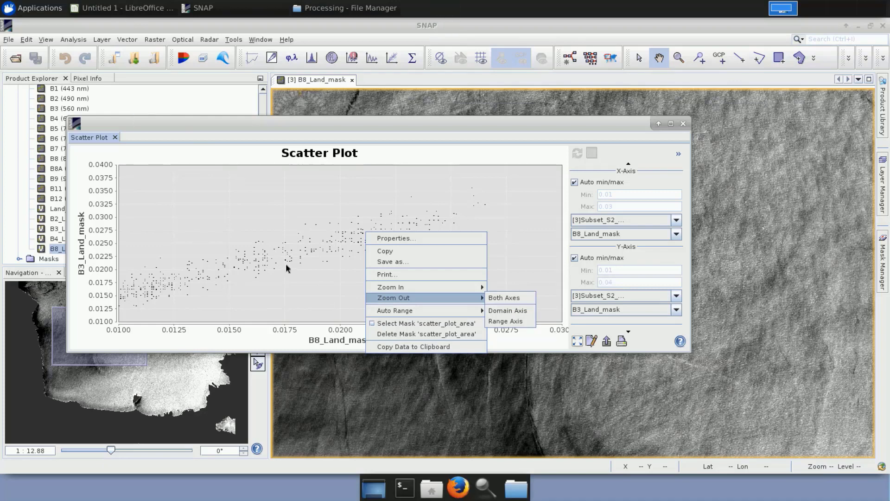
{"action": "left_click", "coordinate": [677, 310]}
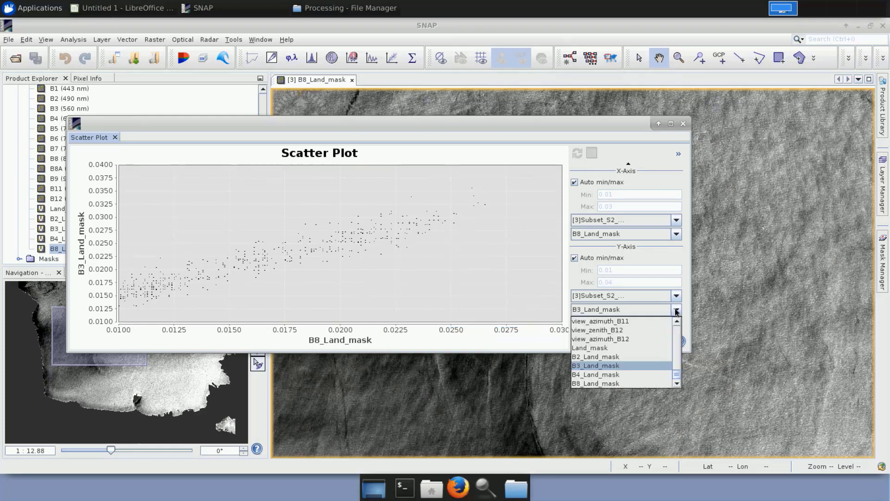
{"action": "left_click", "coordinate": [677, 311]}
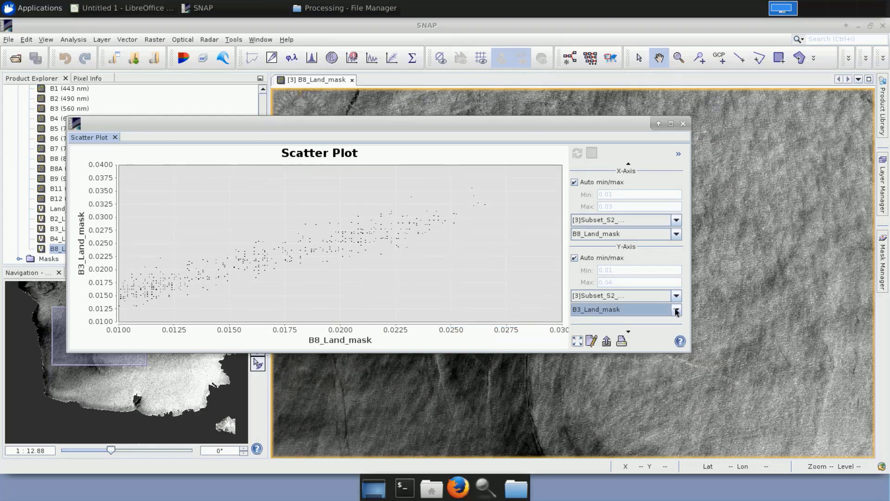
{"action": "left_click", "coordinate": [684, 124]}
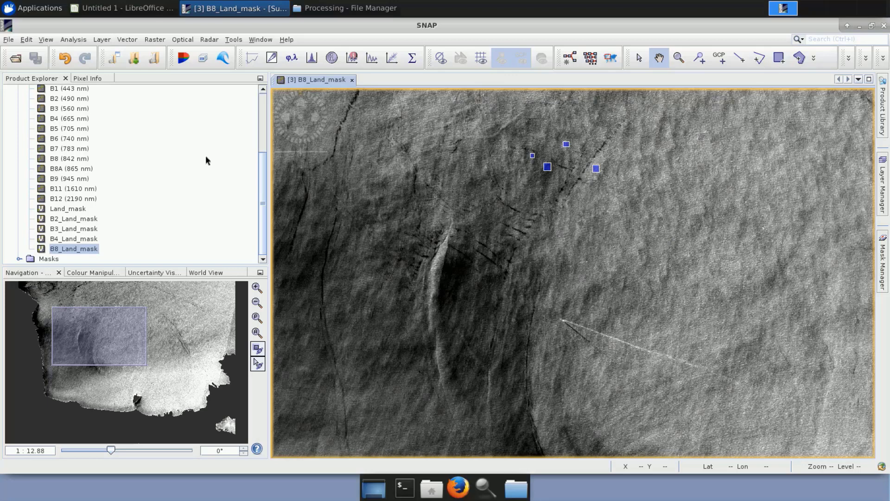
Start a Band Maths band for the Subset_S2_MSIL2A_20180824_resampled product and name it B2_deglint.
{"action": "scroll", "coordinate": [204, 161], "scroll_direction": "up", "scroll_amount": 5}
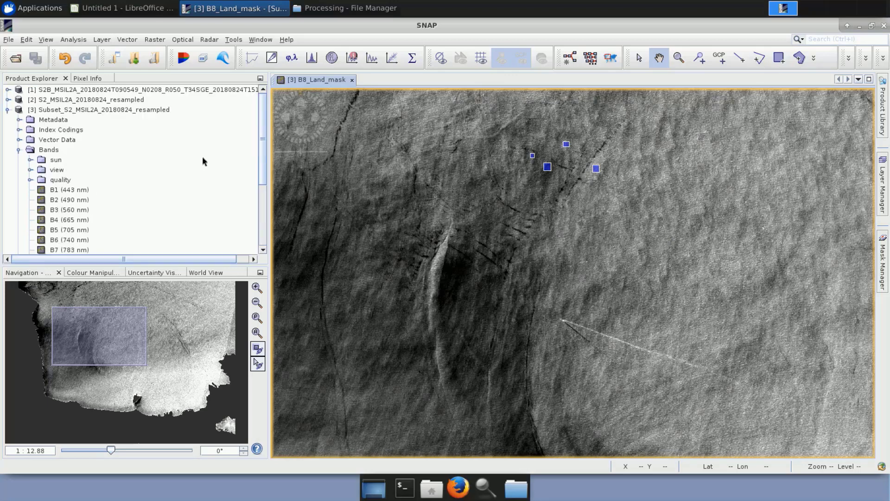
{"action": "right_click", "coordinate": [81, 114]}
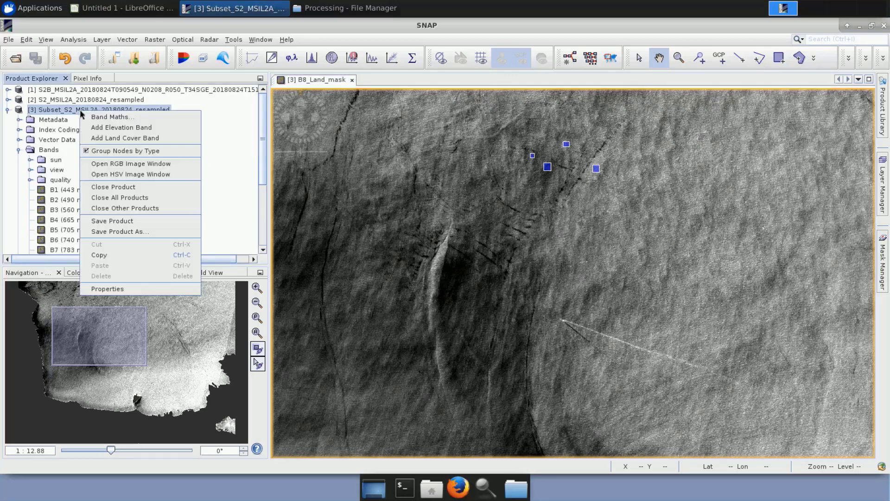
{"action": "left_click", "coordinate": [97, 117]}
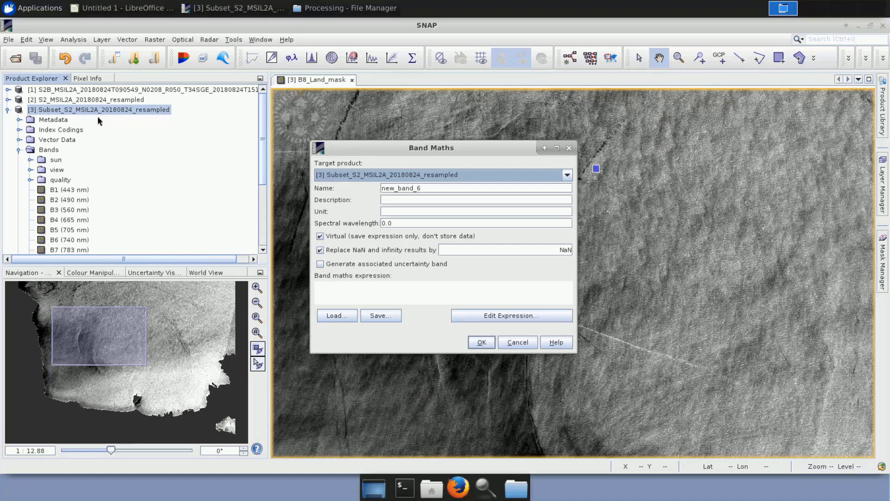
{"action": "left_click", "coordinate": [424, 189]}
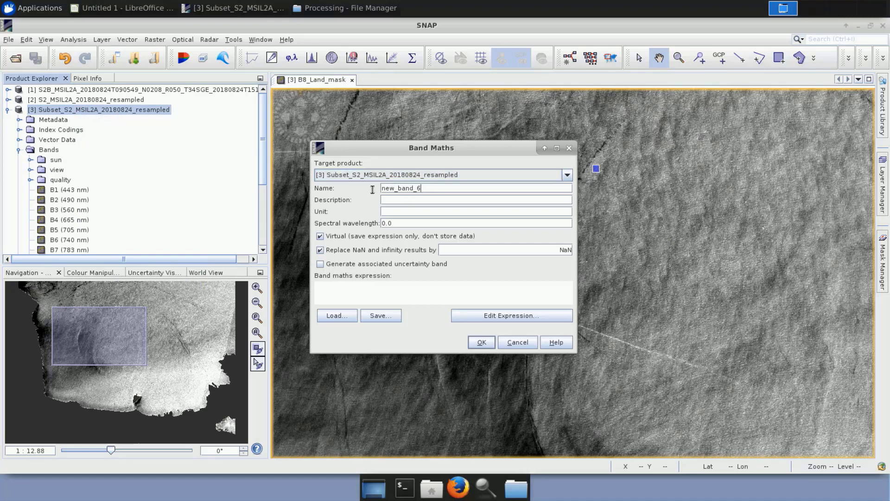
{"action": "type", "text": "B2_deglint"}
Begin the B2_deglint expression in the expression editor with the B2_Land_mask band.
{"action": "left_click", "coordinate": [478, 318]}
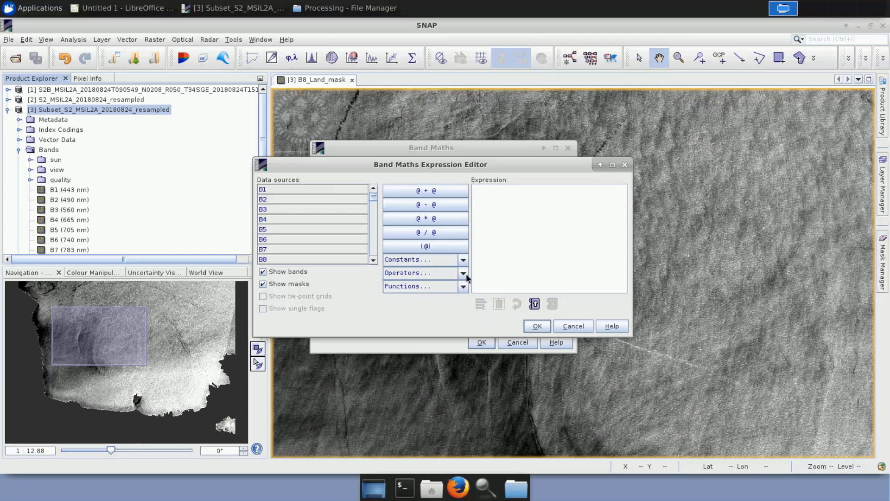
{"action": "left_click", "coordinate": [375, 233]}
{"action": "left_click", "coordinate": [375, 233]}
{"action": "left_click", "coordinate": [375, 233]}
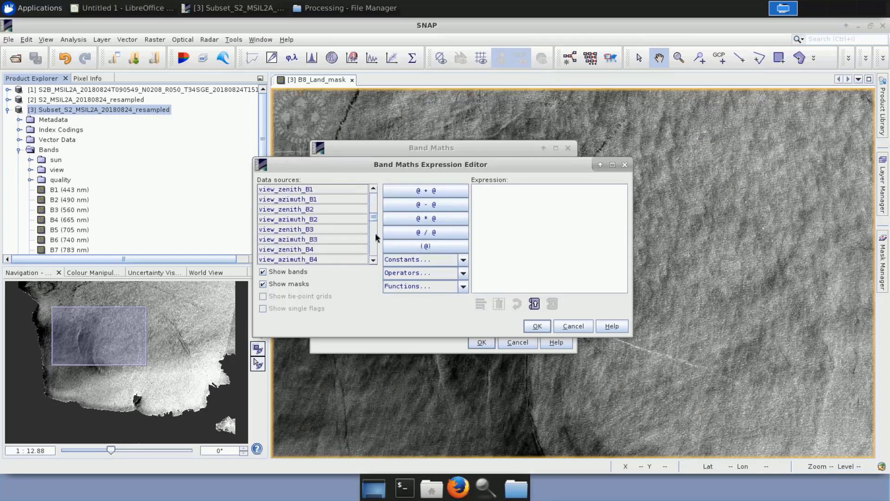
{"action": "left_click", "coordinate": [375, 232]}
{"action": "left_click", "coordinate": [375, 233]}
{"action": "left_click", "coordinate": [376, 239]}
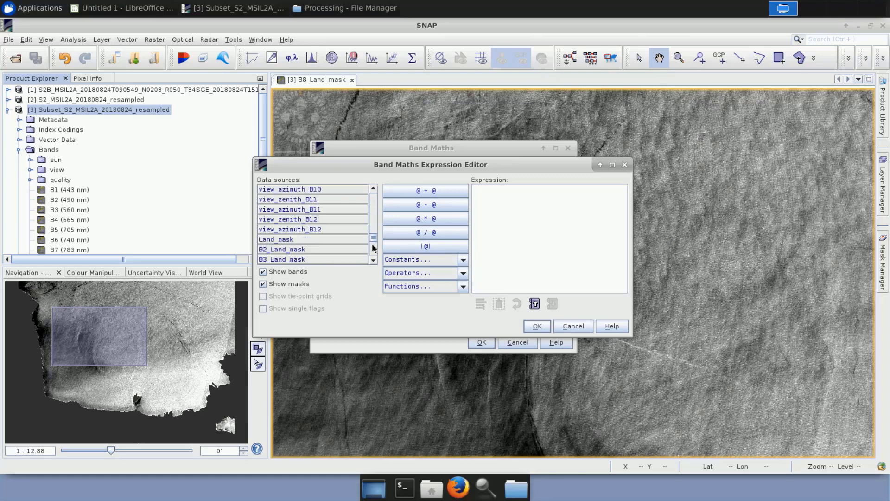
{"action": "left_click", "coordinate": [349, 249]}
{"action": "double_click", "coordinate": [349, 249]}
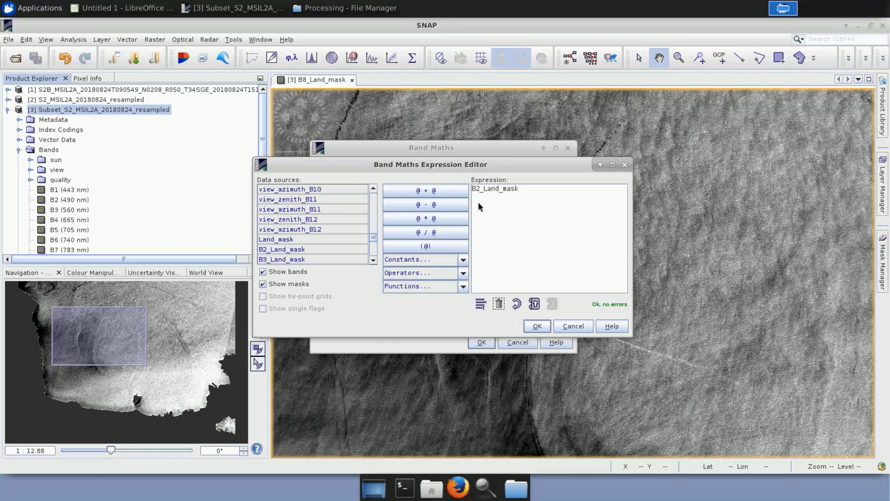
Extend the expression with - 0.91574 * ( followed by the B8_Land_mask band.
{"action": "type", "text": "-"}
{"action": "type", "text": "0.91574"}
{"action": "type", "text": "*("}
{"action": "left_click", "coordinate": [374, 260]}
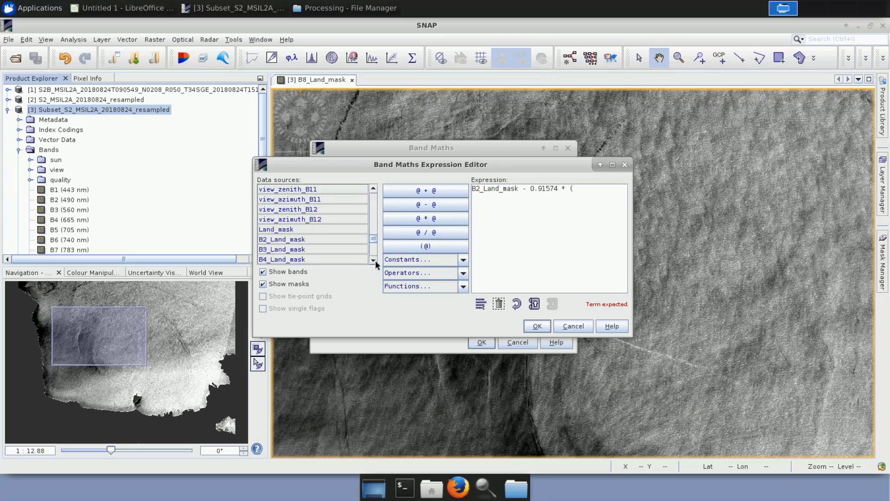
{"action": "left_click", "coordinate": [373, 261]}
{"action": "double_click", "coordinate": [328, 260]}
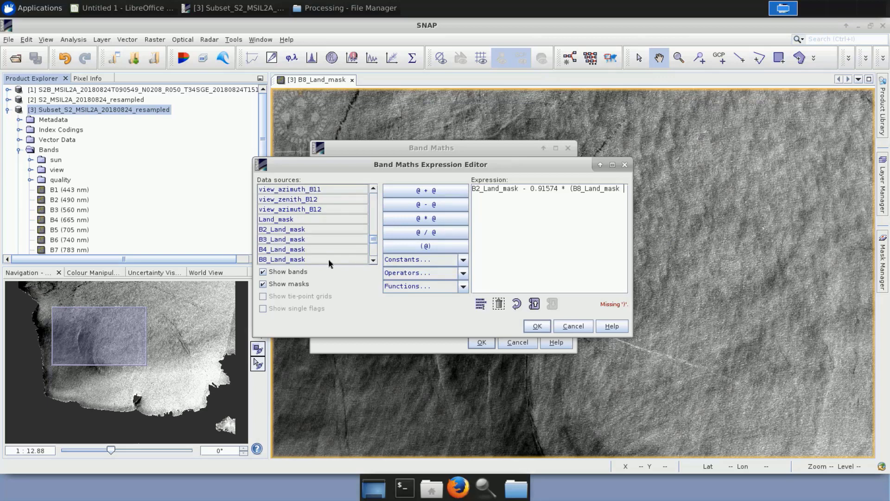
Complete the expression with - 0.001), accept it, and create the B2_deglint band.
{"action": "type", "text": "- 0.001)"}
{"action": "left_click", "coordinate": [538, 326]}
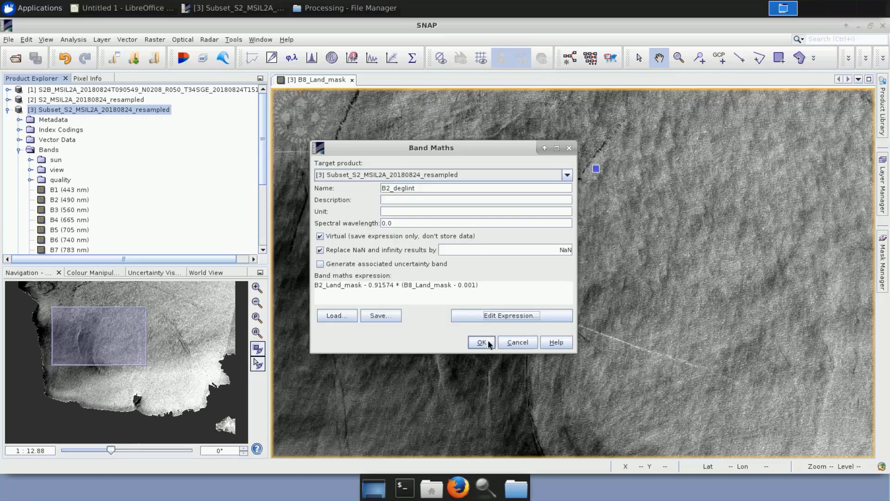
{"action": "left_click", "coordinate": [482, 342]}
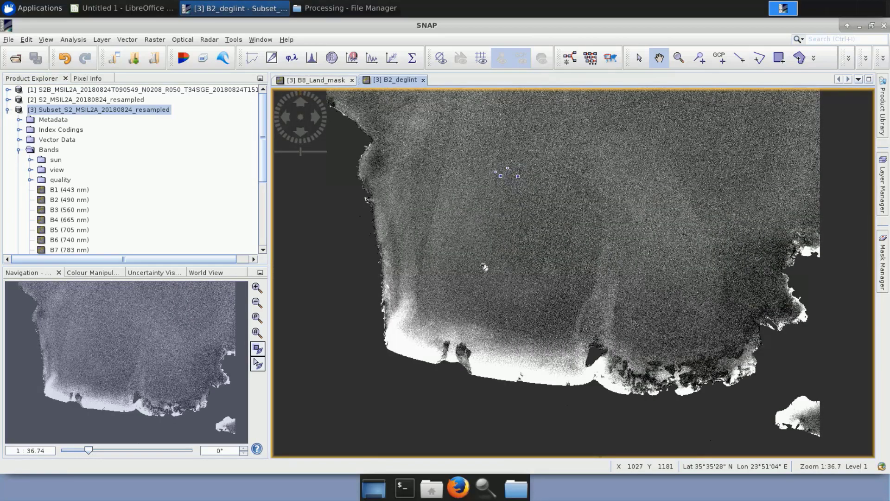
Start another Band Maths band for the Subset_S2_MSIL2A_20180824_resampled product and name it B3_deglint.
{"action": "right_click", "coordinate": [110, 114]}
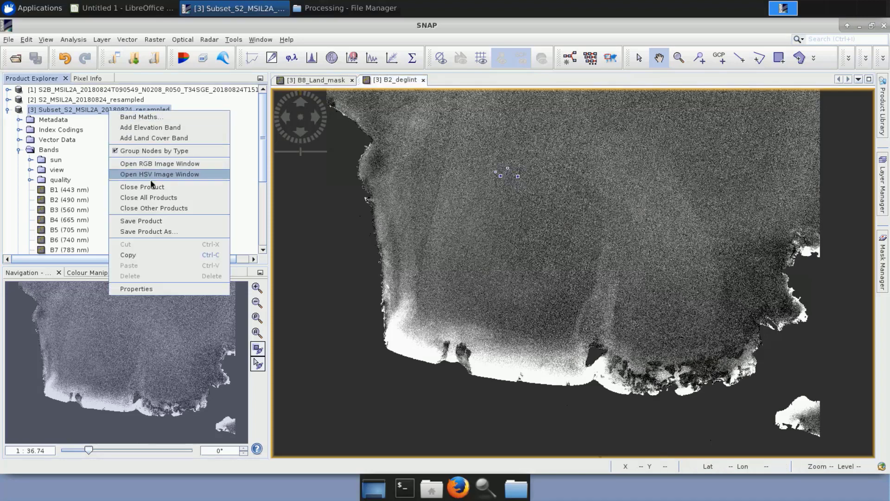
{"action": "left_click", "coordinate": [150, 118]}
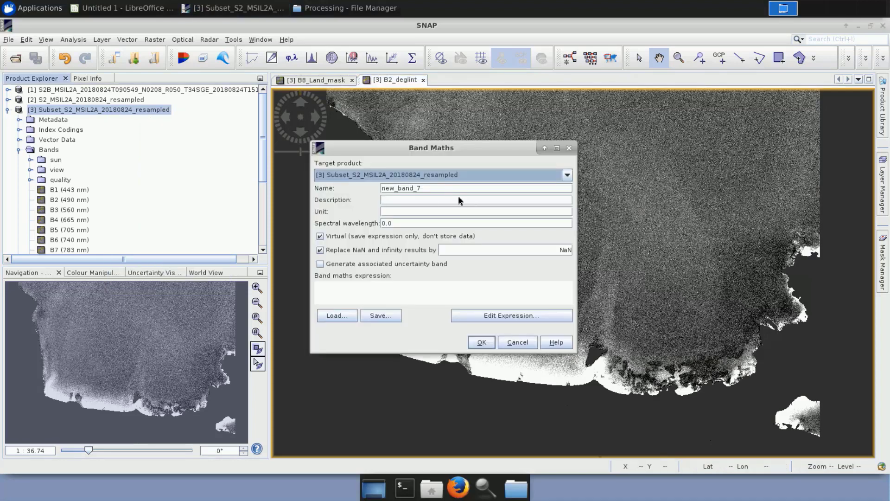
{"action": "double_click", "coordinate": [395, 187]}
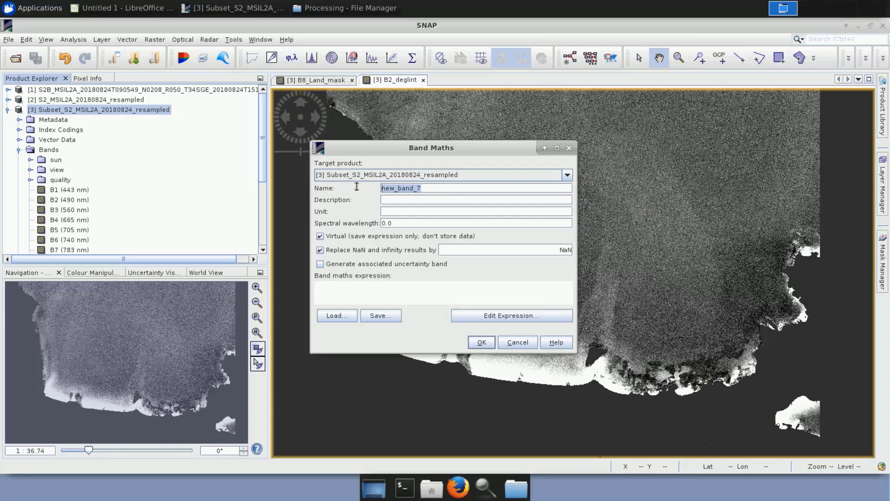
{"action": "type", "text": "B3_deglint"}
Begin the B3_deglint expression in the expression editor with the B3_Land_mask band.
{"action": "left_click", "coordinate": [505, 317]}
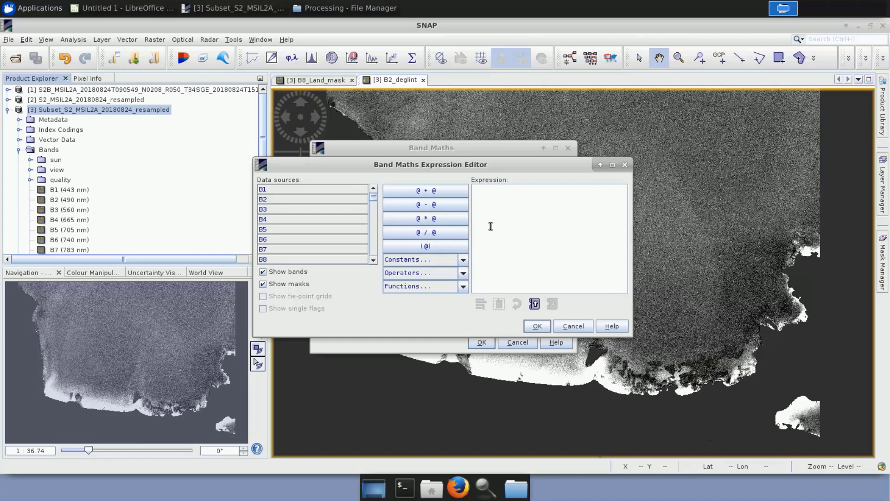
{"action": "scroll", "coordinate": [374, 252], "scroll_direction": "down", "scroll_amount": 5}
{"action": "scroll", "coordinate": [373, 252], "scroll_direction": "down", "scroll_amount": 10}
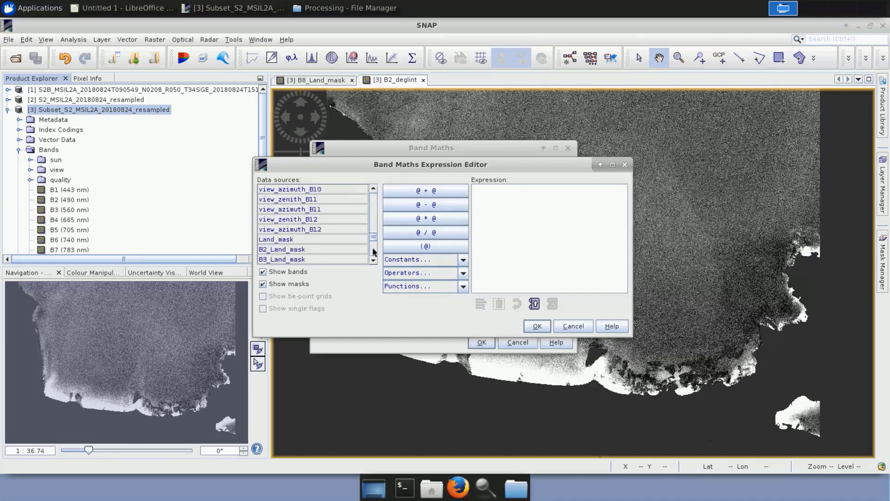
{"action": "left_click", "coordinate": [318, 259]}
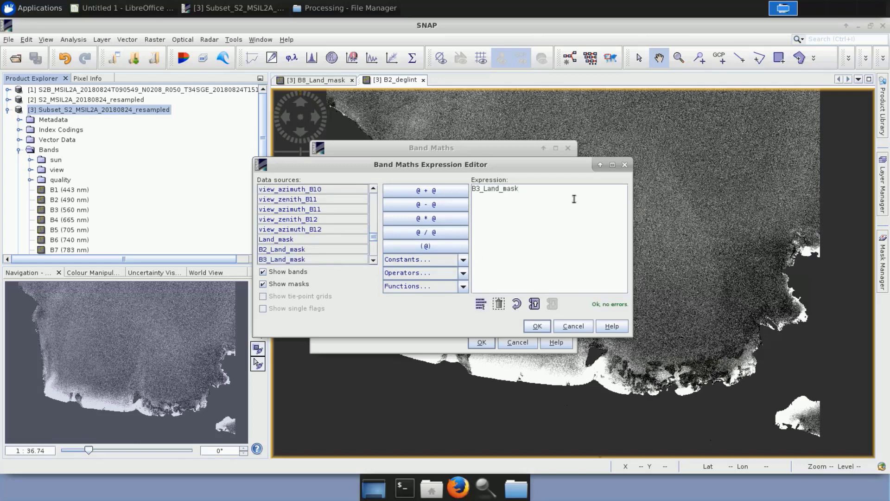
Extend the B3_deglint expression with - 1.00116 * ( followed by the B8_Land_mask band.
{"action": "type", "text": "- 1.00116 * ("}
{"action": "left_click", "coordinate": [373, 261]}
{"action": "left_click", "coordinate": [373, 261]}
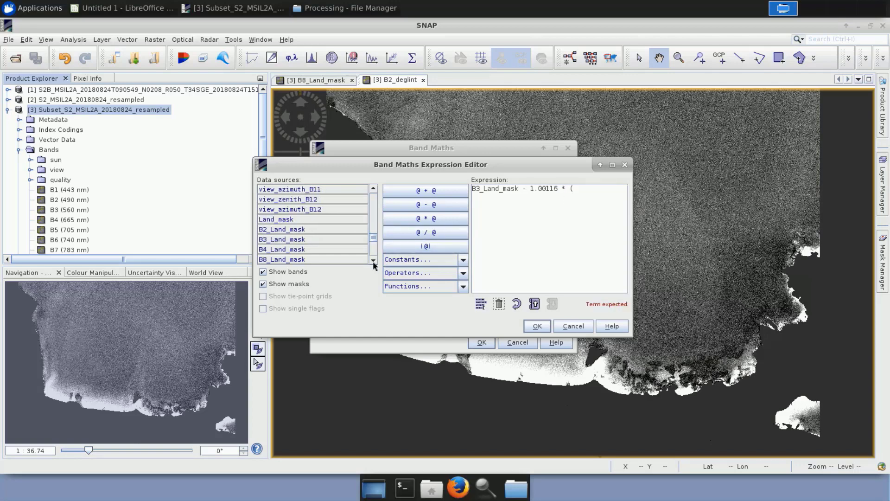
{"action": "double_click", "coordinate": [321, 258]}
Finish the B3_deglint expression with - 0.001), accept it, and create the band.
{"action": "type", "text": "- 0."}
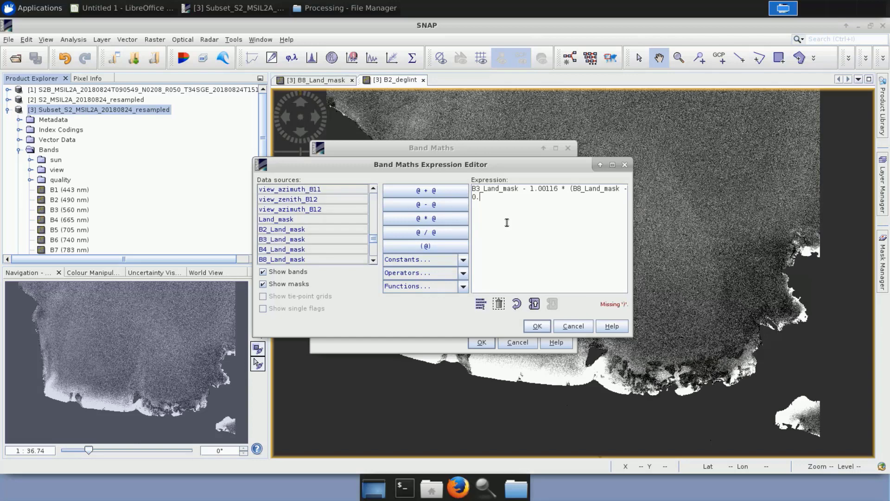
{"action": "type", "text": "001)"}
{"action": "left_click", "coordinate": [532, 327]}
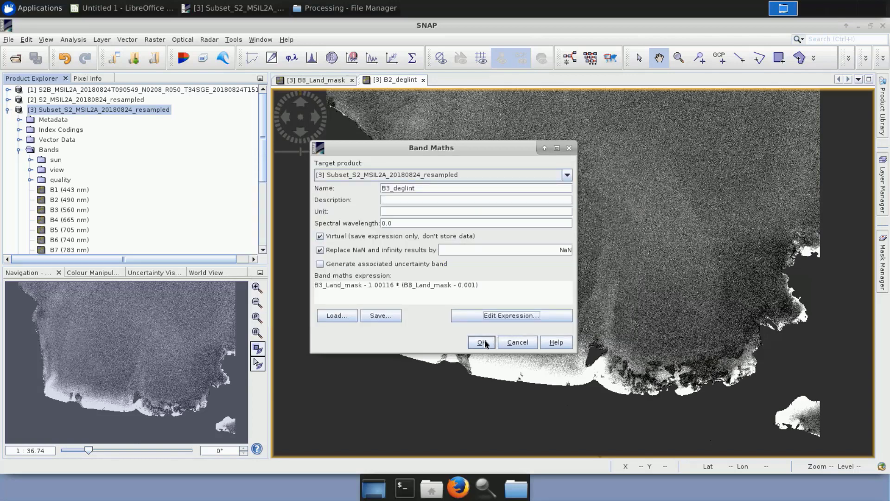
{"action": "left_click", "coordinate": [483, 341]}
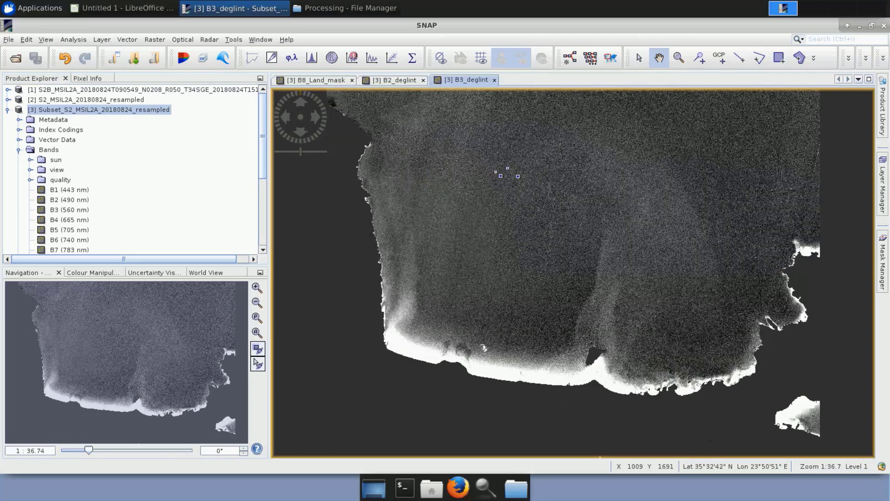
Start another Band Maths band for the Subset_S2_MSIL2A_20180824_resampled product and name it B4_deglint.
{"action": "right_click", "coordinate": [126, 110]}
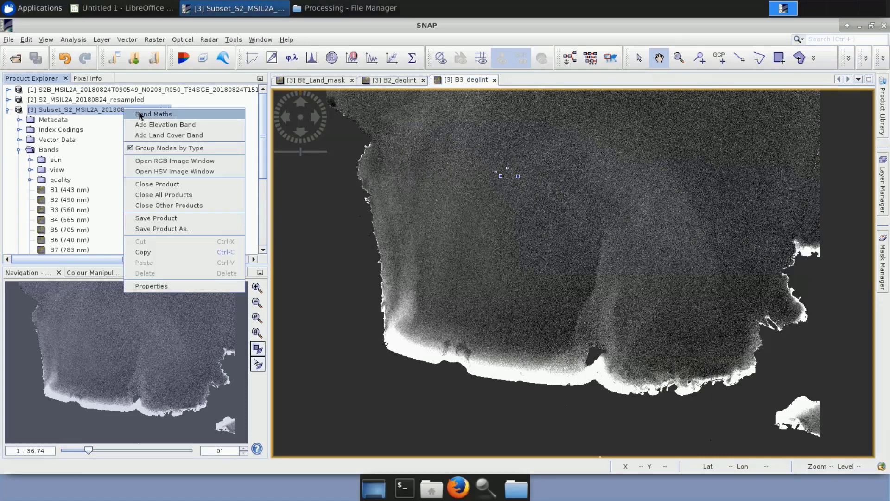
{"action": "left_click", "coordinate": [138, 114]}
{"action": "left_click_drag", "start_coordinate": [441, 187], "coordinate": [320, 185]}
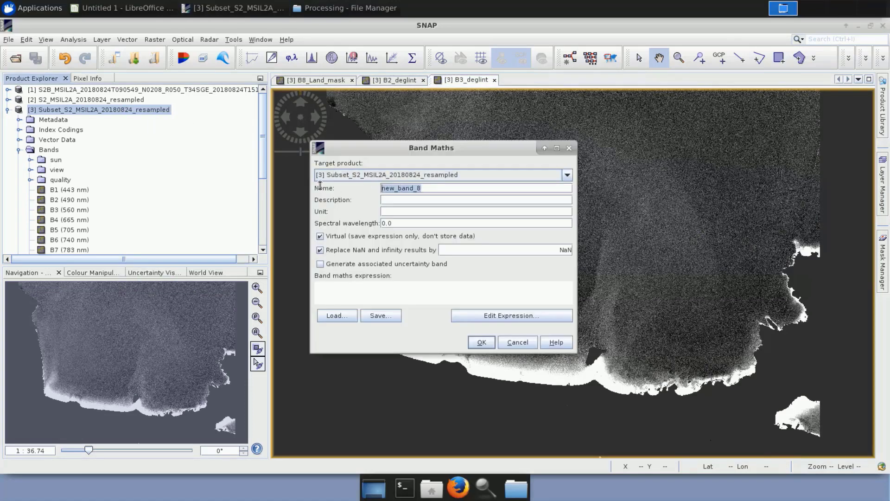
{"action": "type", "text": "B4_deglint"}
In the expression editor, enter B4_Land_mask - 1.0223 * ( followed by the B8_Land_mask band.
{"action": "left_click", "coordinate": [489, 315]}
{"action": "scroll", "coordinate": [372, 251], "scroll_direction": "down", "scroll_amount": 10}
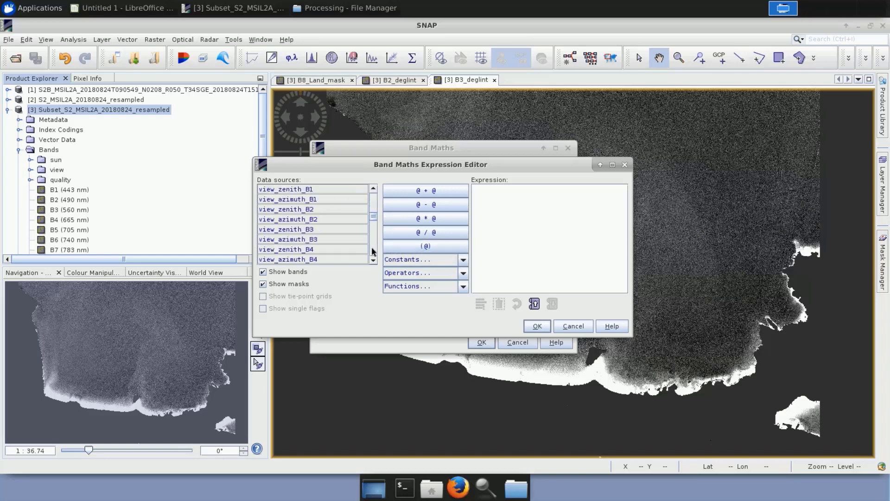
{"action": "scroll", "coordinate": [373, 251], "scroll_direction": "down", "scroll_amount": 5}
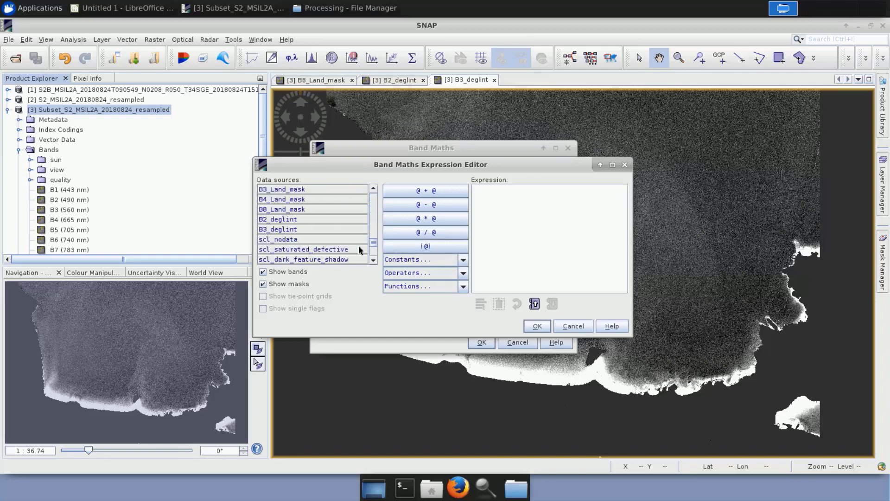
{"action": "double_click", "coordinate": [294, 200]}
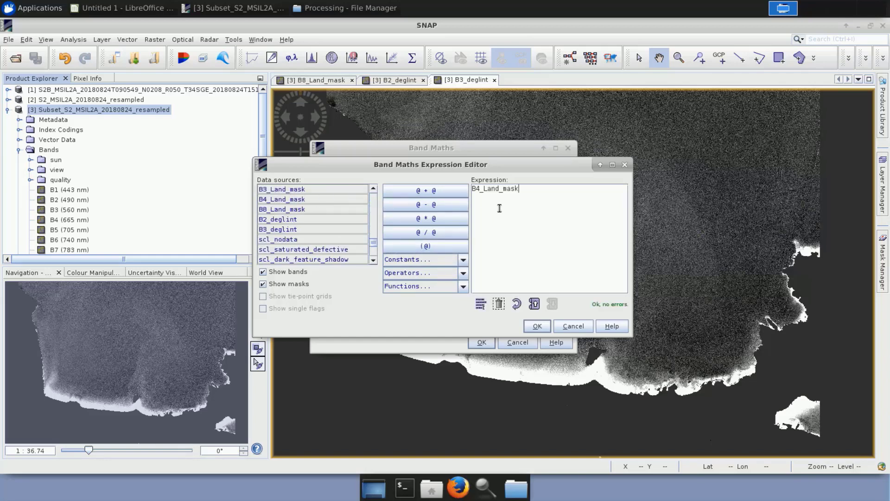
{"action": "type", "text": "- 1.0223 * ("}
{"action": "double_click", "coordinate": [291, 210]}
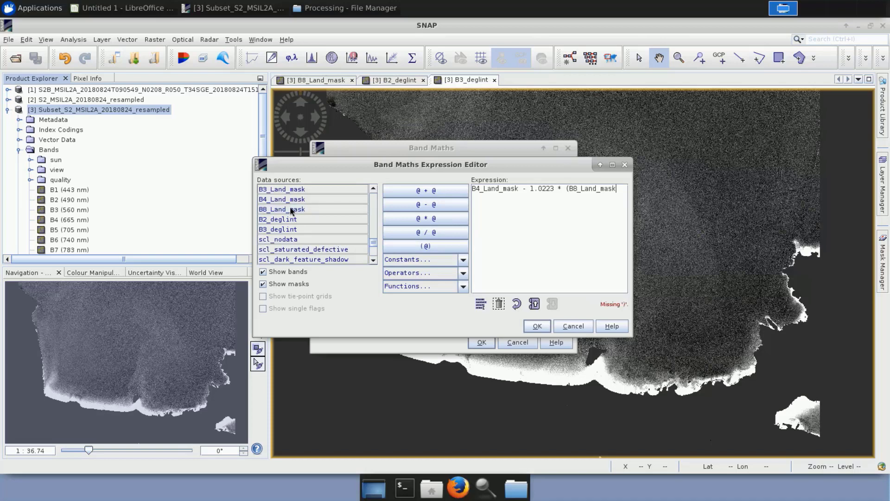
Finish the B4_deglint expression with - 0.001), accept it, and create the band.
{"action": "type", "text": "- 0.000"}
{"action": "key", "text": "BackSpace"}
{"action": "type", "text": "1)"}
{"action": "left_click", "coordinate": [537, 326]}
{"action": "left_click", "coordinate": [480, 342]}
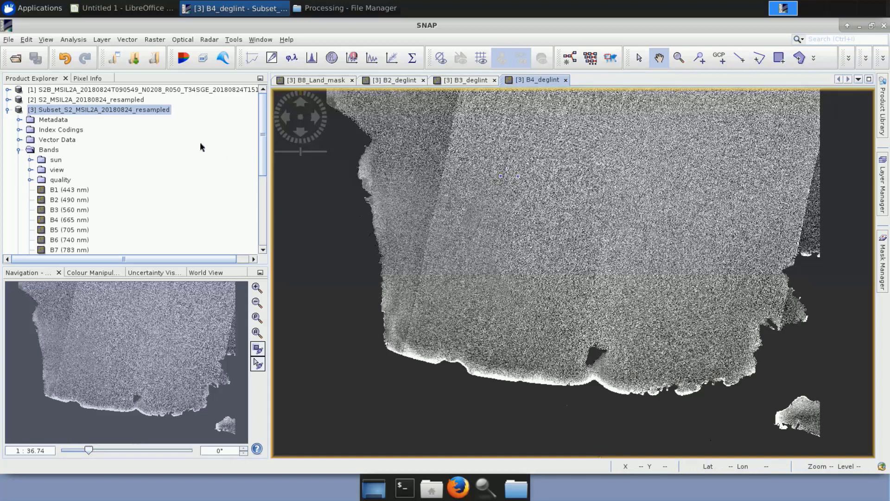
Start an RGB image for the Subset_S2_MSIL2A_20180824_resampled product and assign B4_deglint to the red channel.
{"action": "right_click", "coordinate": [126, 112]}
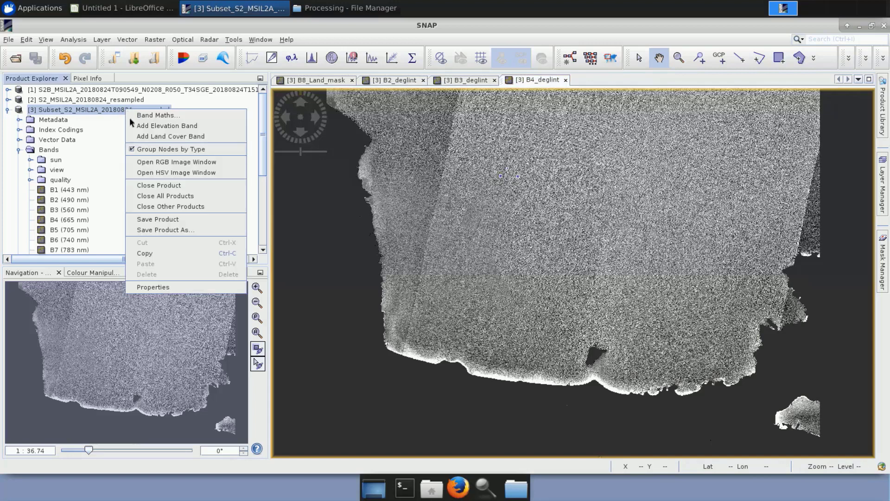
{"action": "left_click", "coordinate": [153, 163]}
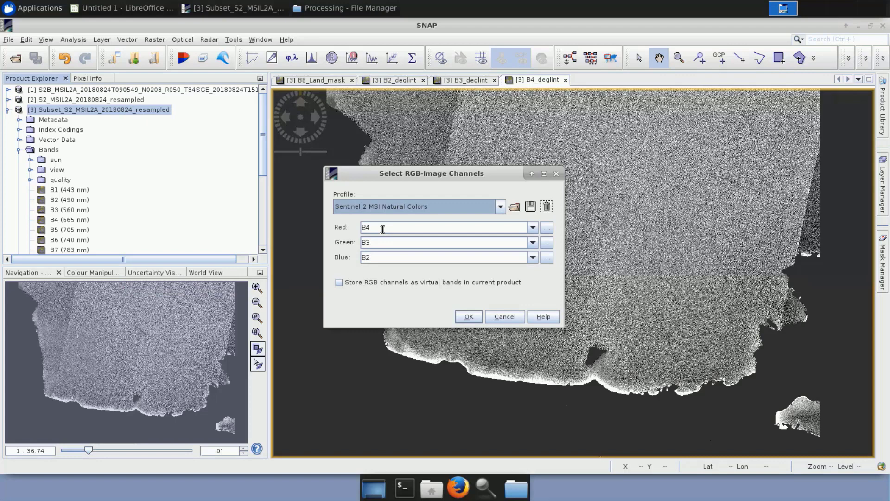
{"action": "left_click", "coordinate": [532, 228]}
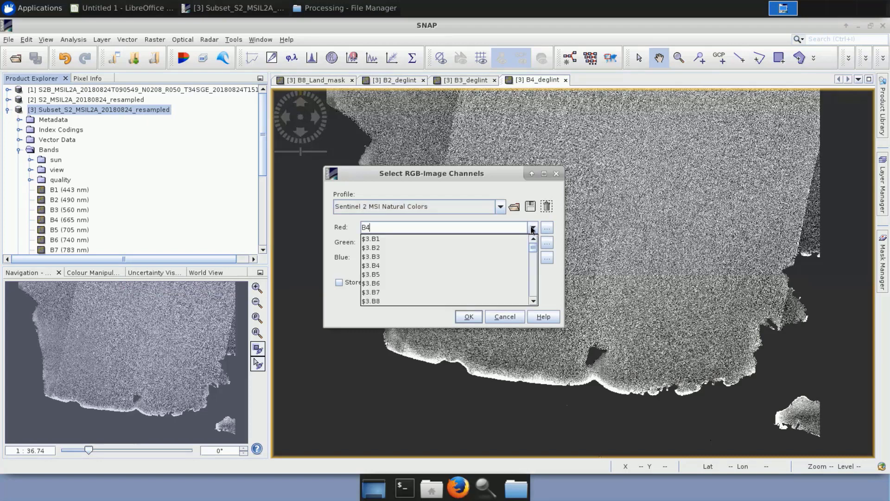
{"action": "left_click_drag", "start_coordinate": [534, 248], "coordinate": [529, 296]}
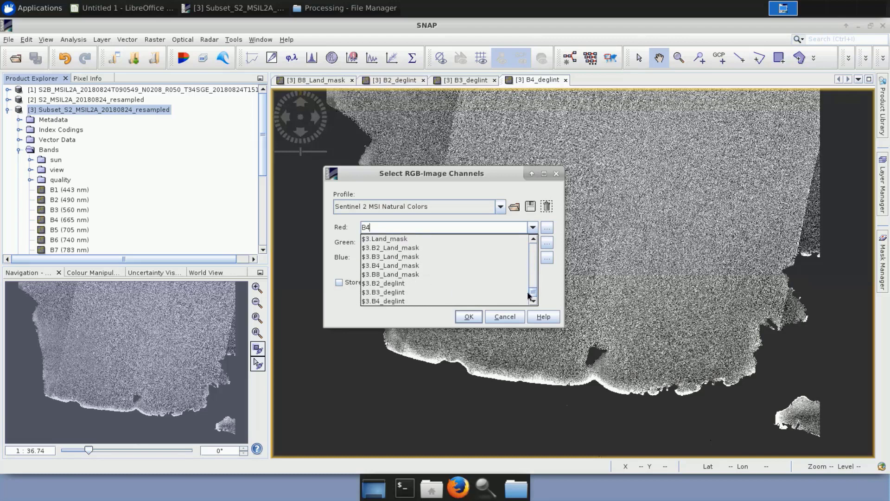
{"action": "left_click", "coordinate": [396, 298]}
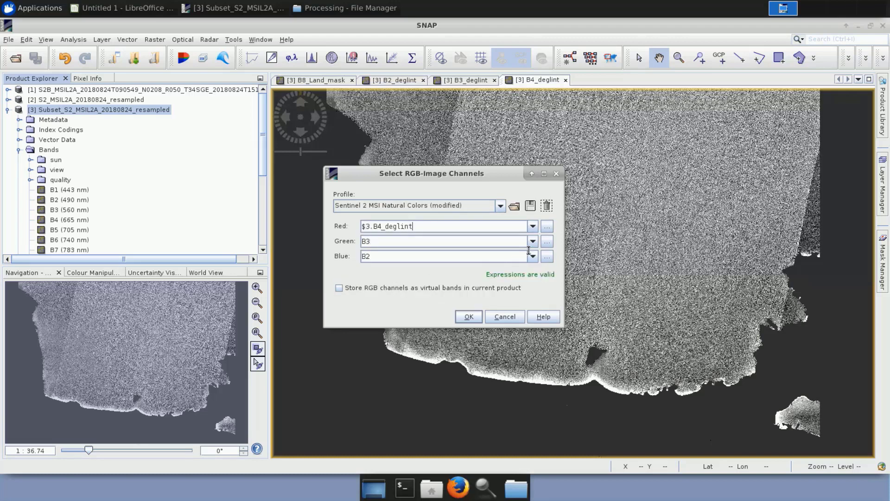
Assign B3_deglint to the green channel and B2_deglint to the blue channel, and generate the RGB image.
{"action": "left_click", "coordinate": [533, 241]}
{"action": "scroll", "coordinate": [534, 310], "scroll_direction": "down", "scroll_amount": 10}
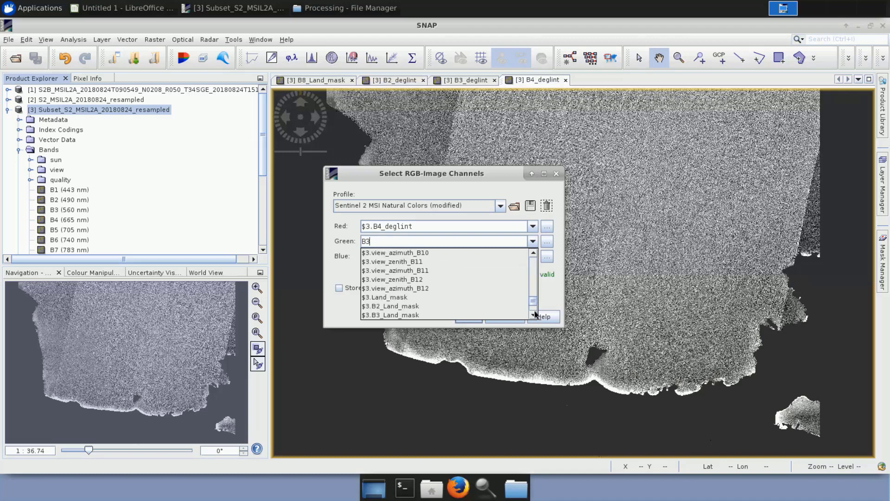
{"action": "scroll", "coordinate": [534, 311], "scroll_direction": "down", "scroll_amount": 3}
{"action": "left_click", "coordinate": [464, 308]}
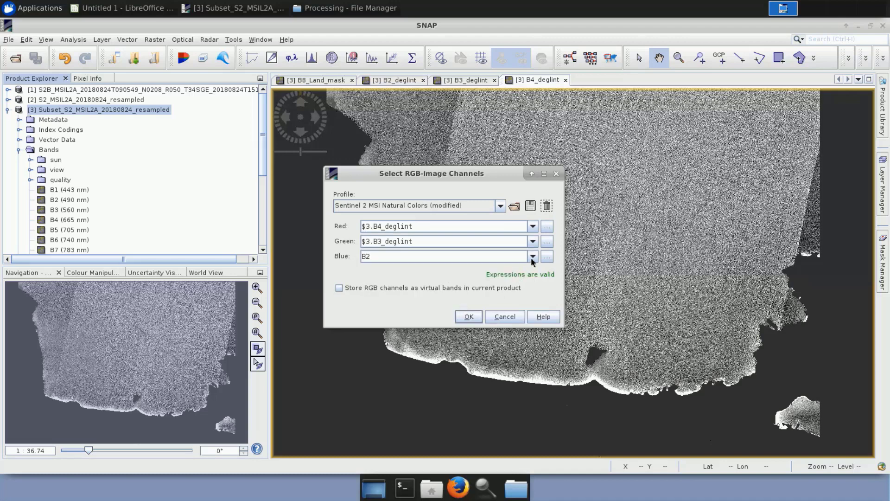
{"action": "left_click", "coordinate": [533, 257]}
{"action": "scroll", "coordinate": [534, 302], "scroll_direction": "down", "scroll_amount": 10}
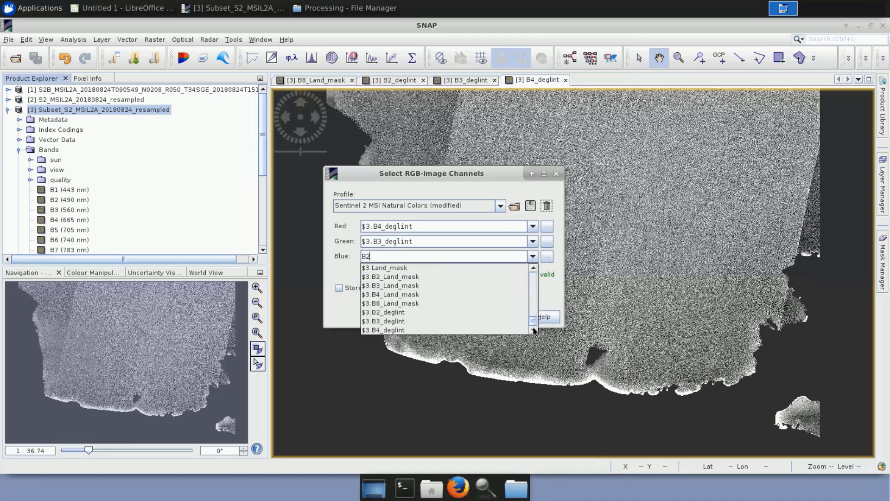
{"action": "scroll", "coordinate": [460, 323], "scroll_direction": "down", "scroll_amount": 3}
{"action": "left_click", "coordinate": [445, 313]}
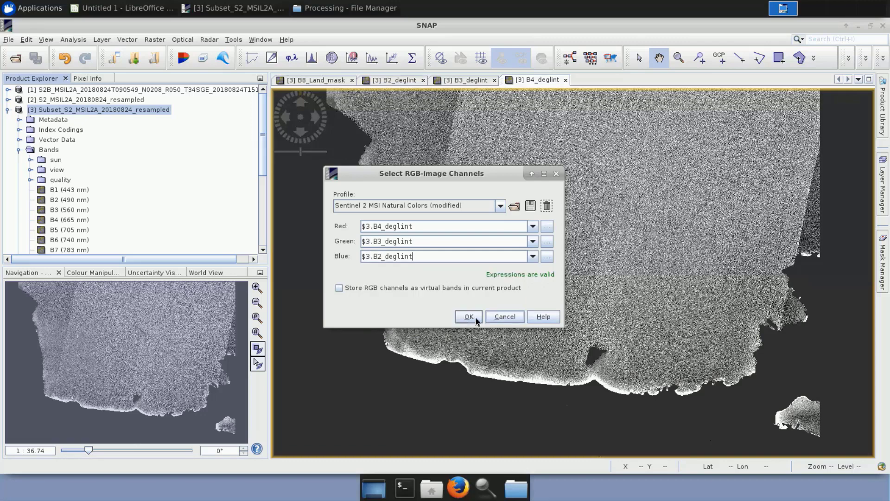
{"action": "left_click", "coordinate": [476, 319]}
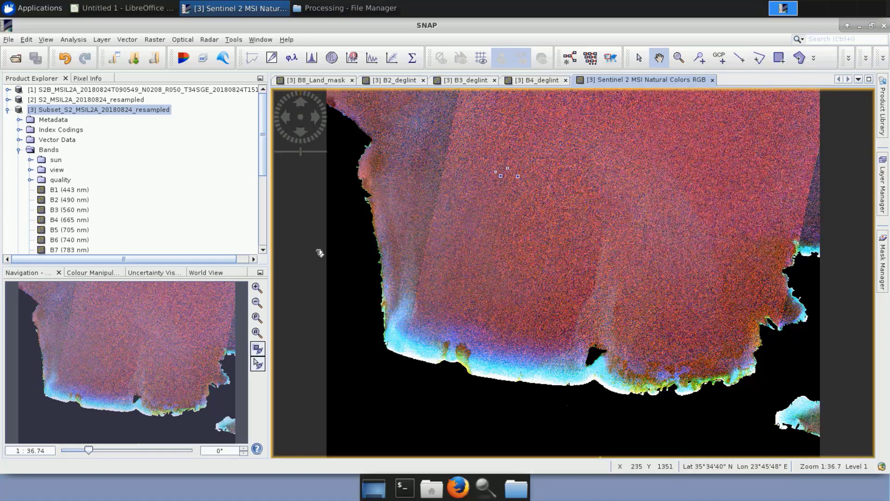
Start a Band Maths band for the Subset_S2_MSIL2A_20180824_resampled product and name it B2_DOS.
{"action": "right_click", "coordinate": [94, 112]}
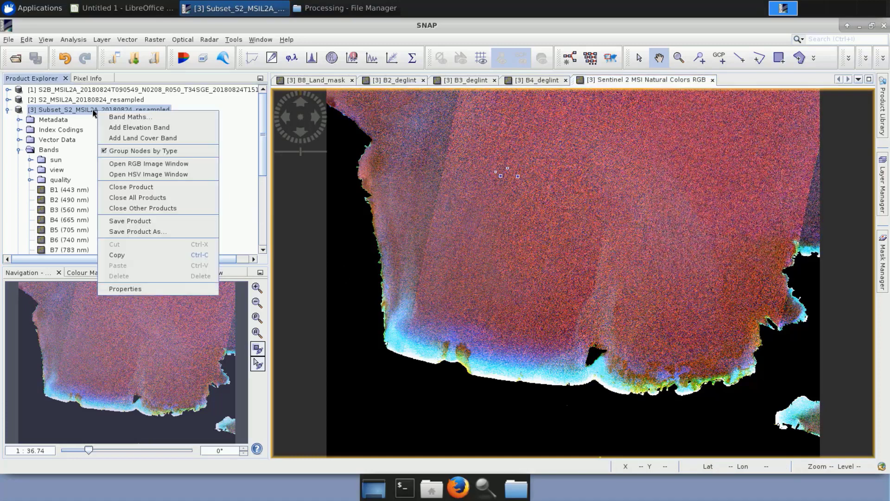
{"action": "left_click", "coordinate": [132, 118]}
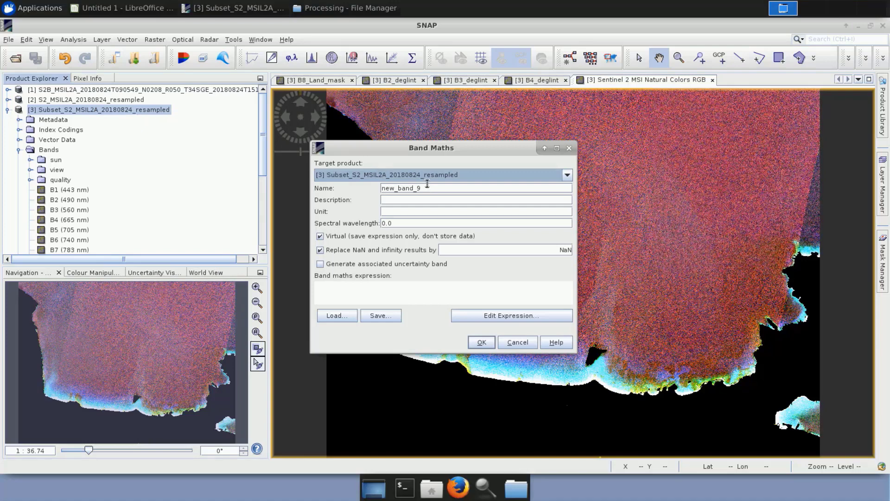
{"action": "left_click_drag", "start_coordinate": [422, 189], "coordinate": [376, 189]}
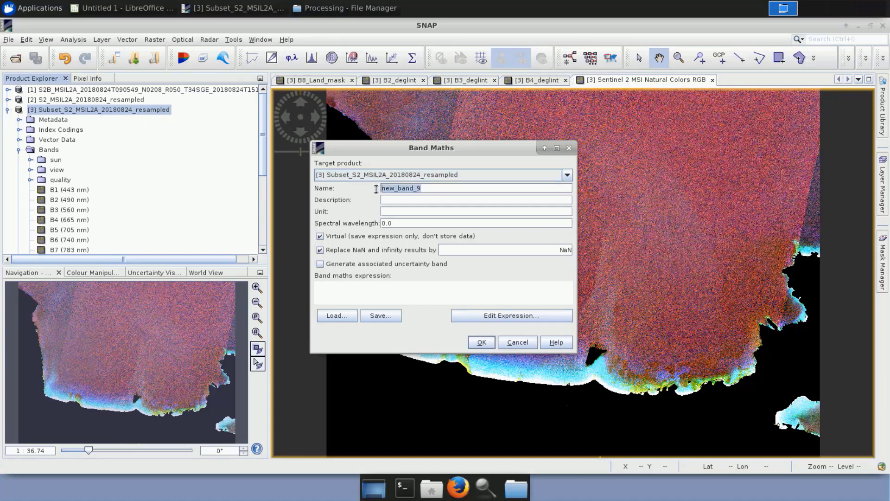
{"action": "type", "text": "B2"}
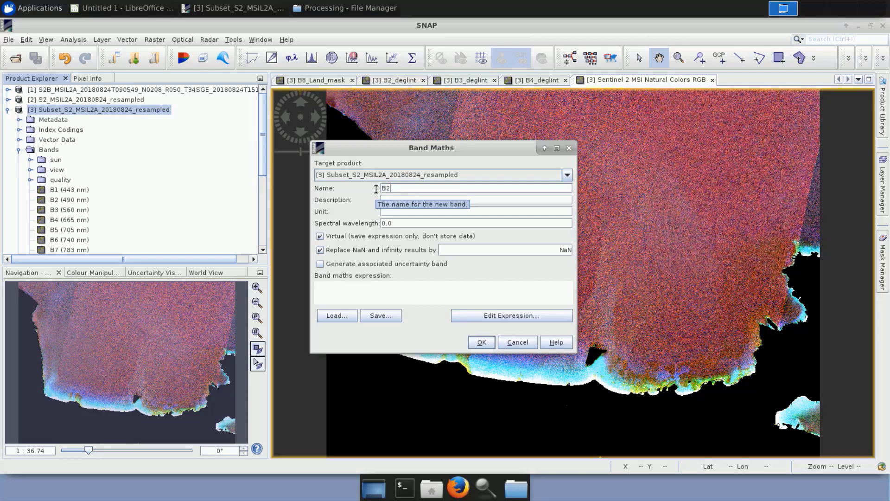
{"action": "type", "text": "_DOS"}
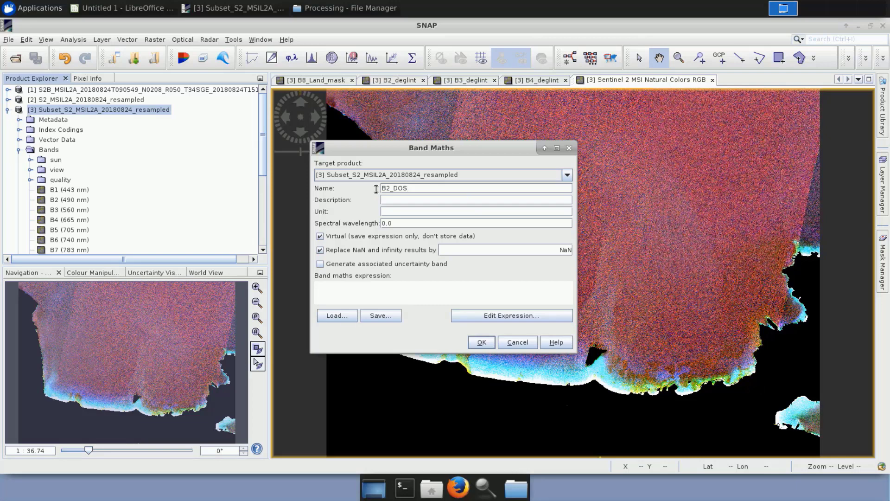
Set the B2_DOS expression to B2_deglint - 0.005 and create the band.
{"action": "left_click", "coordinate": [505, 315]}
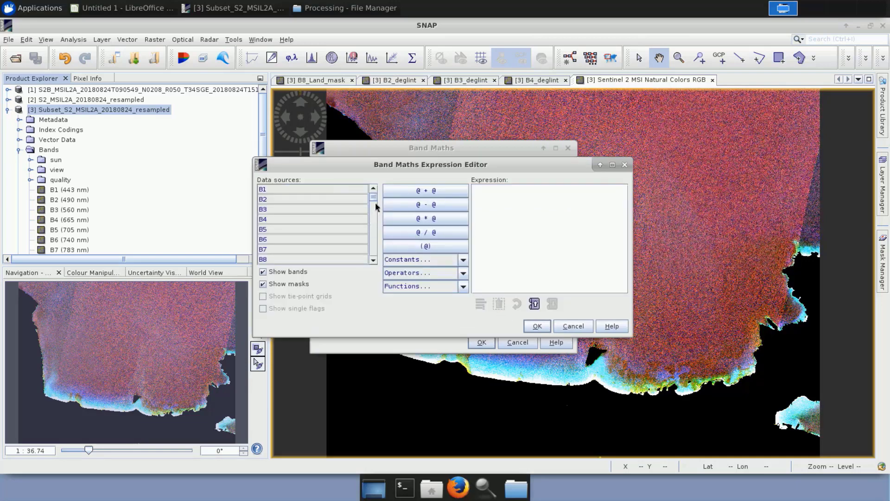
{"action": "left_click_drag", "start_coordinate": [375, 203], "coordinate": [374, 239]}
{"action": "double_click", "coordinate": [302, 249]}
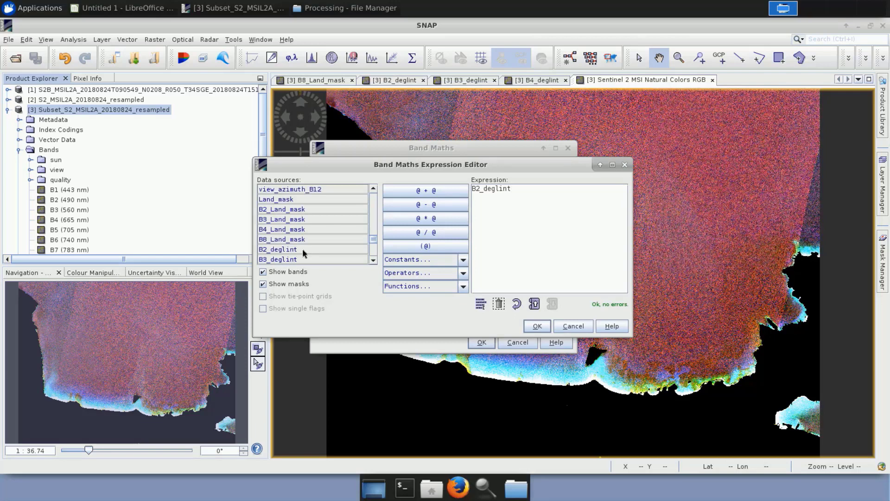
{"action": "type", "text": "- 0.005"}
{"action": "scroll", "coordinate": [303, 253], "scroll_direction": "down", "scroll_amount": 1}
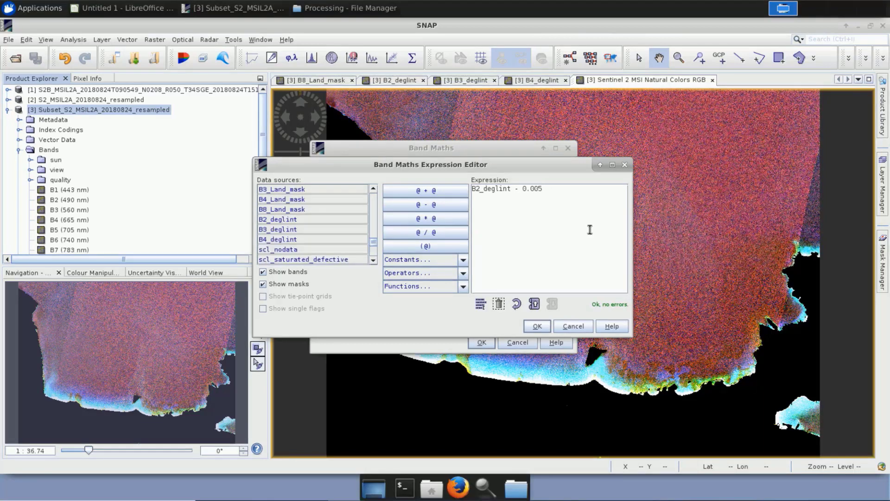
{"action": "left_click", "coordinate": [536, 326]}
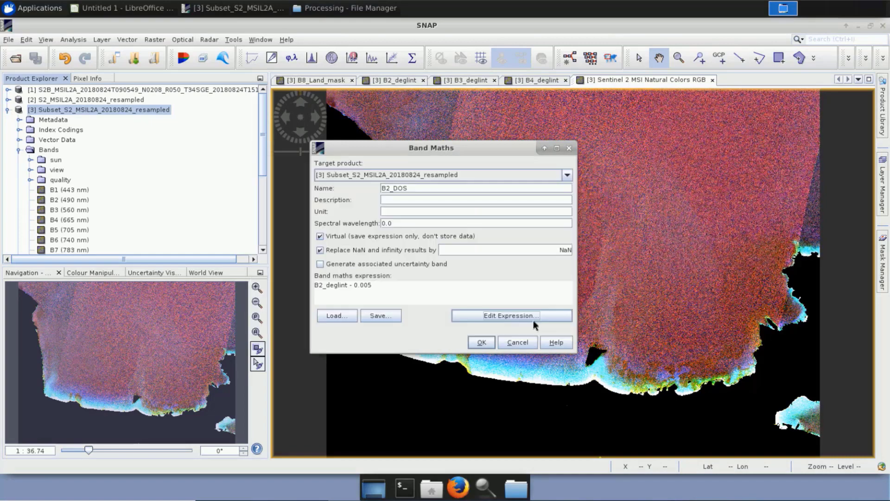
{"action": "left_click", "coordinate": [482, 342]}
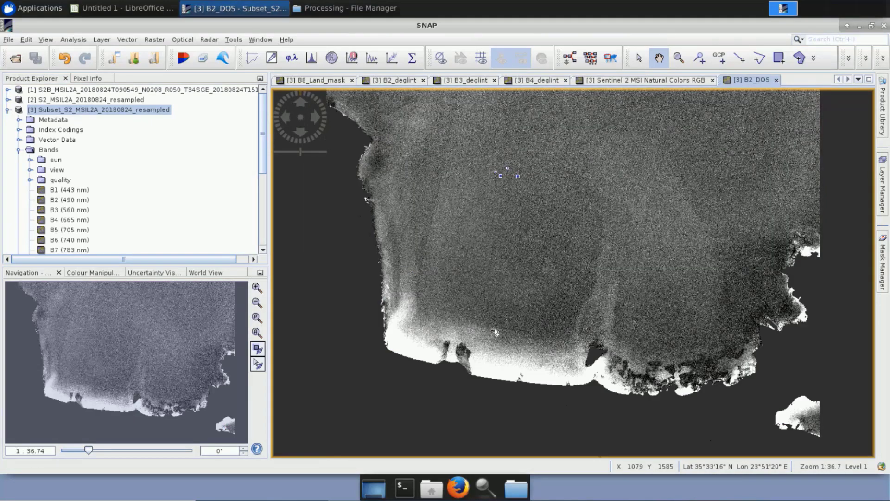
Start another Band Maths band for the Subset_S2_MSIL2A_20180824_resampled product and name it B3_DOS.
{"action": "right_click", "coordinate": [117, 112]}
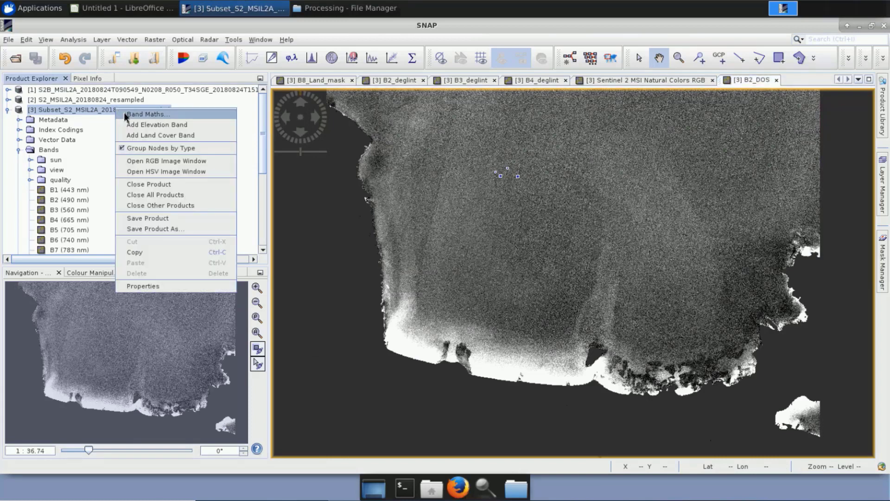
{"action": "left_click", "coordinate": [123, 115]}
{"action": "left_click_drag", "start_coordinate": [423, 188], "coordinate": [366, 187]}
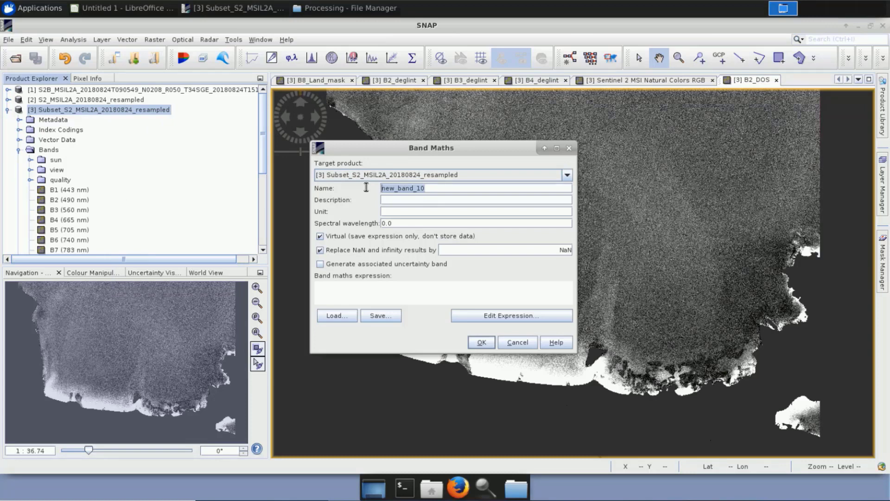
{"action": "type", "text": "B#_DOS"}
{"action": "key", "text": "Left"}
{"action": "key", "text": "Left"}
{"action": "key", "text": "Left"}
{"action": "key", "text": "Left"}
Set the B3_DOS expression to B3_deglint minus its dark-object offset and create the band.
{"action": "left_click", "coordinate": [516, 313]}
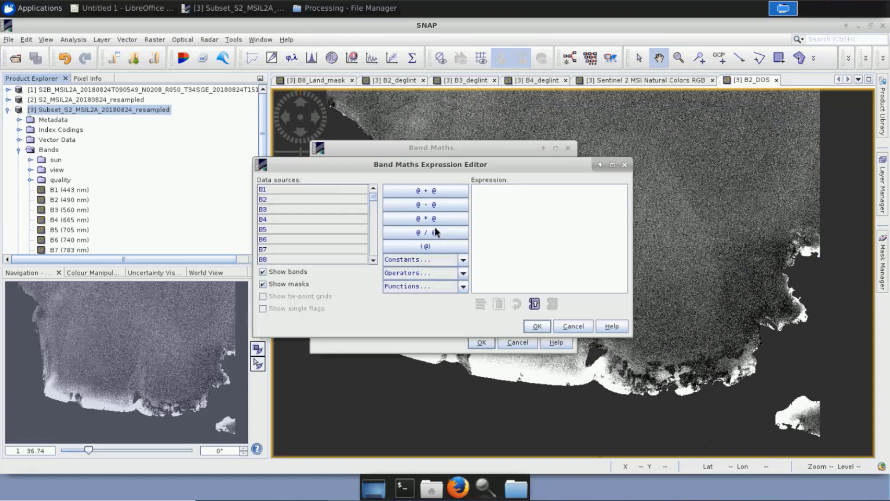
{"action": "scroll", "coordinate": [375, 242], "scroll_direction": "down", "scroll_amount": 7}
{"action": "scroll", "coordinate": [374, 242], "scroll_direction": "down", "scroll_amount": 7}
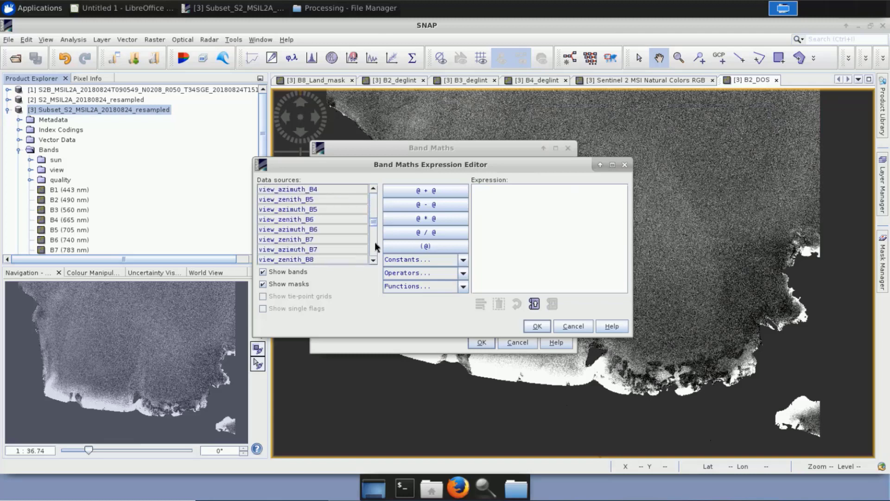
{"action": "scroll", "coordinate": [375, 242], "scroll_direction": "down", "scroll_amount": 3}
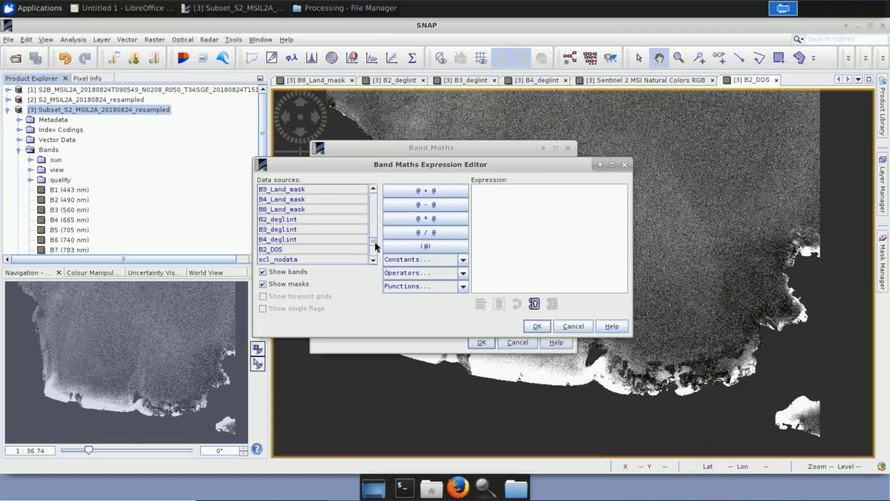
{"action": "double_click", "coordinate": [318, 231]}
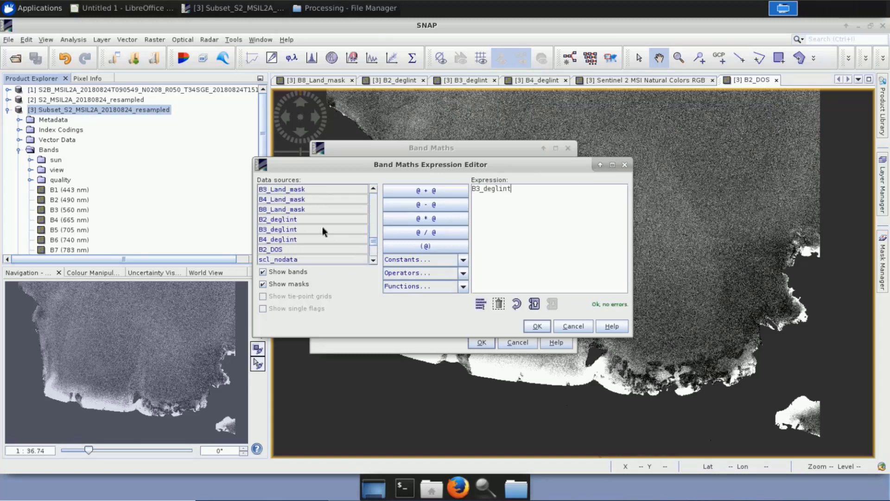
{"action": "type", "text": "- 0"}
{"action": "type", "text": "1"}
{"action": "left_click", "coordinate": [537, 331]}
{"action": "left_click", "coordinate": [482, 343]}
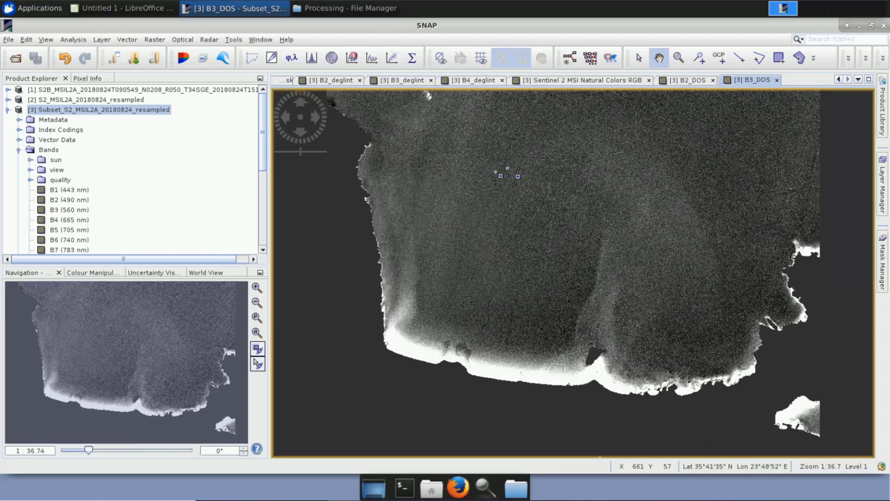
Examine the histogram of B3_deglint within the geometry_Polygon ROI mask, and close it.
{"action": "left_click", "coordinate": [412, 83]}
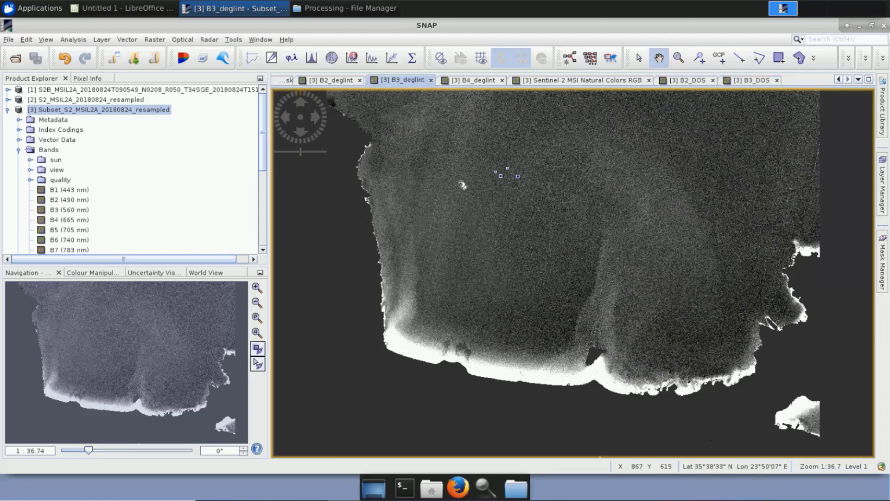
{"action": "left_click", "coordinate": [311, 58]}
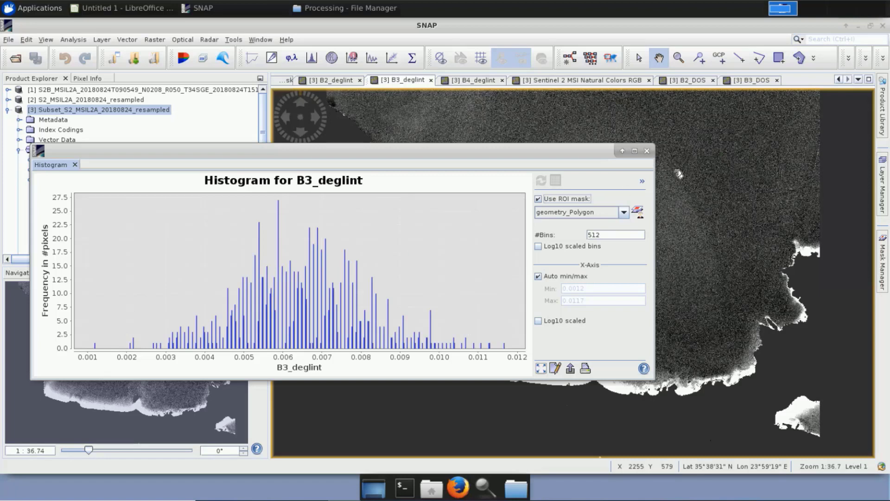
{"action": "left_click", "coordinate": [647, 151]}
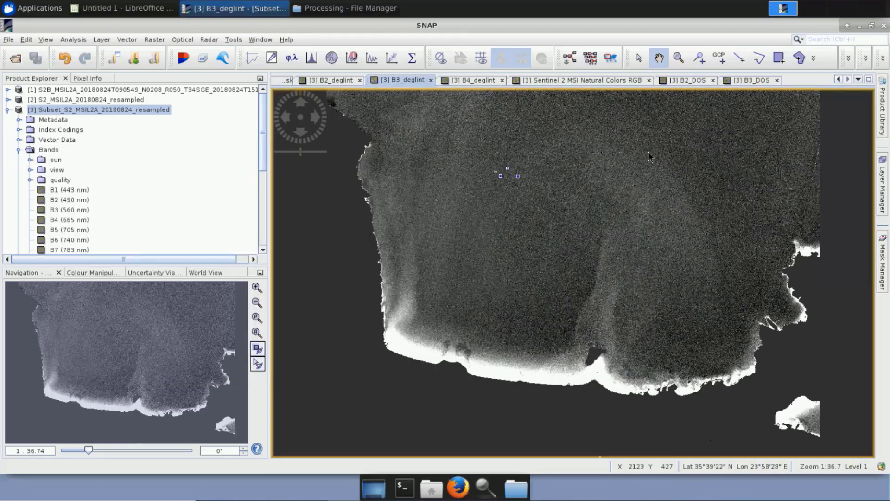
Save the Subset_S2_MSIL2A_20180824_resampled product with its new bands and close all open image views.
{"action": "scroll", "coordinate": [76, 157], "scroll_direction": "down", "scroll_amount": 4}
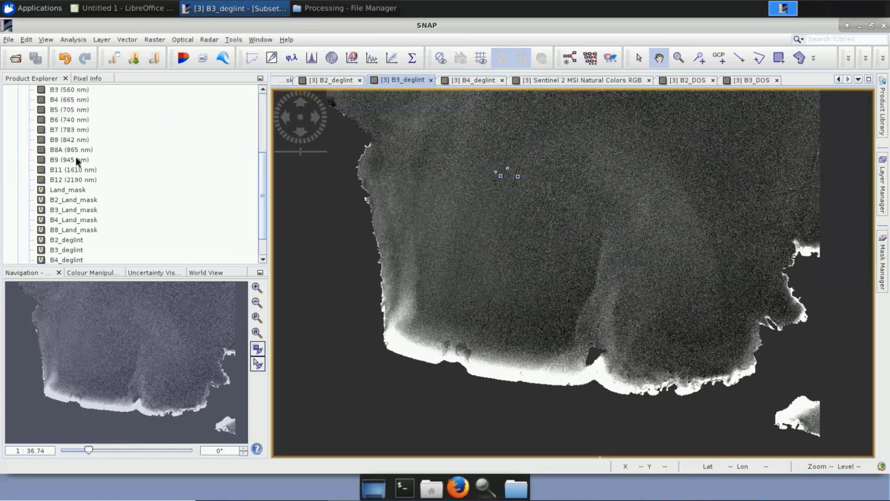
{"action": "scroll", "coordinate": [77, 158], "scroll_direction": "down", "scroll_amount": 1}
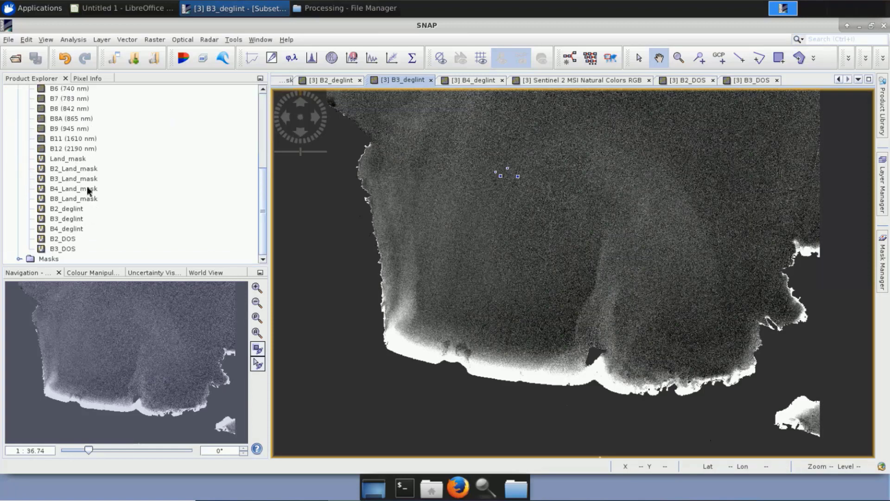
{"action": "scroll", "coordinate": [85, 239], "scroll_direction": "up", "scroll_amount": 5}
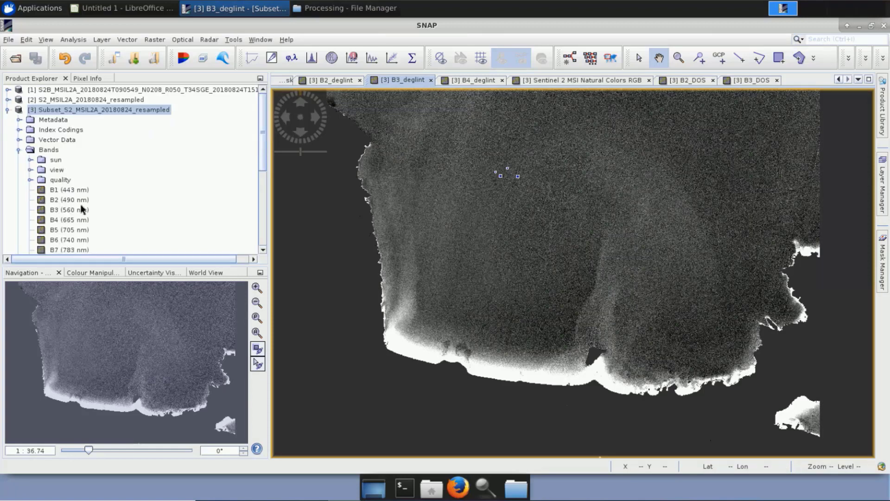
{"action": "right_click", "coordinate": [67, 109]}
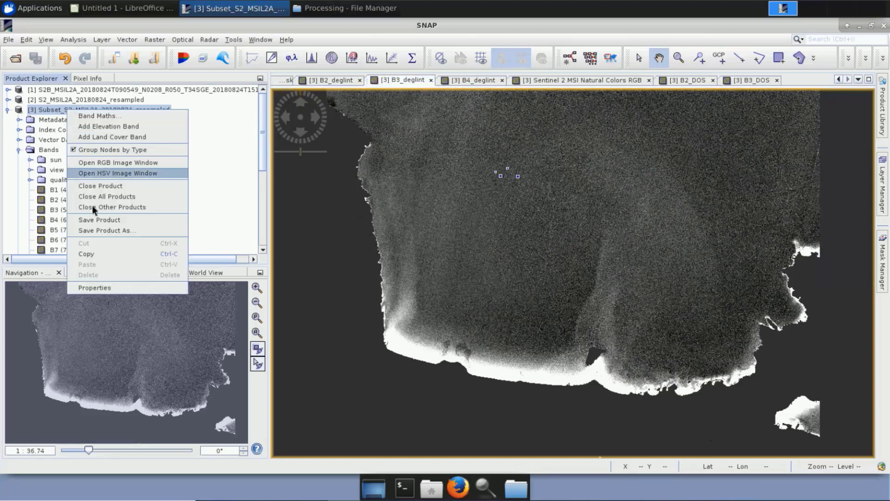
{"action": "left_click", "coordinate": [98, 221]}
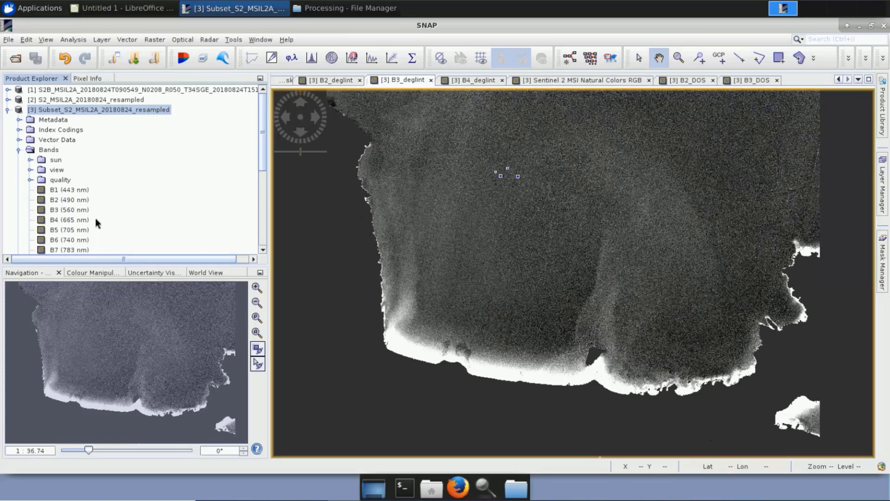
{"action": "right_click", "coordinate": [341, 84]}
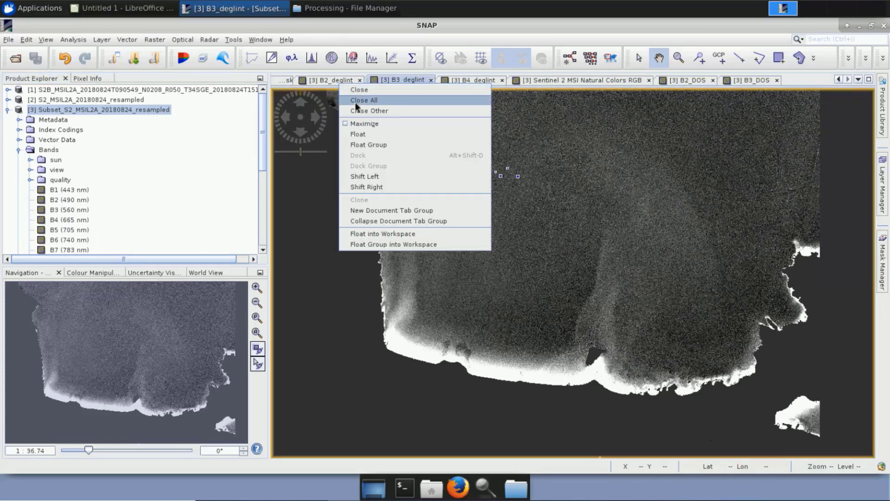
{"action": "left_click", "coordinate": [357, 101]}
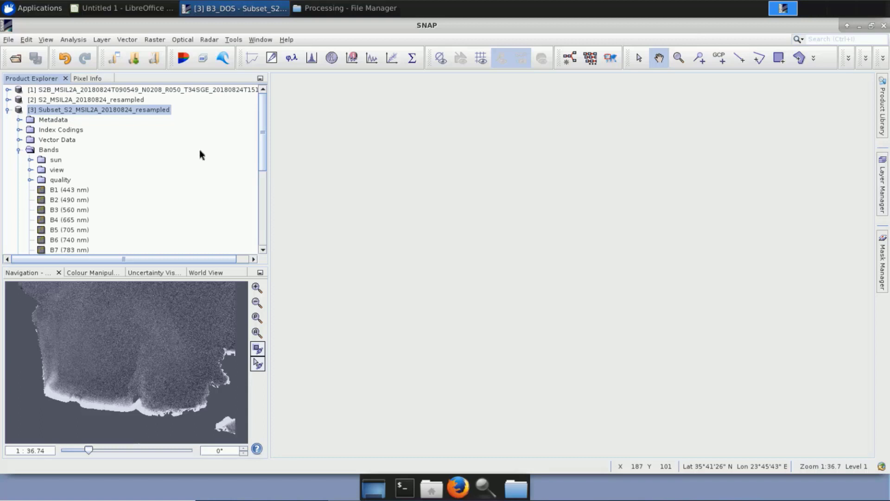
Start a Band Maths band for the Subset_S2_MSIL2A_20180824_resampled product and name it B3B2.
{"action": "right_click", "coordinate": [153, 115]}
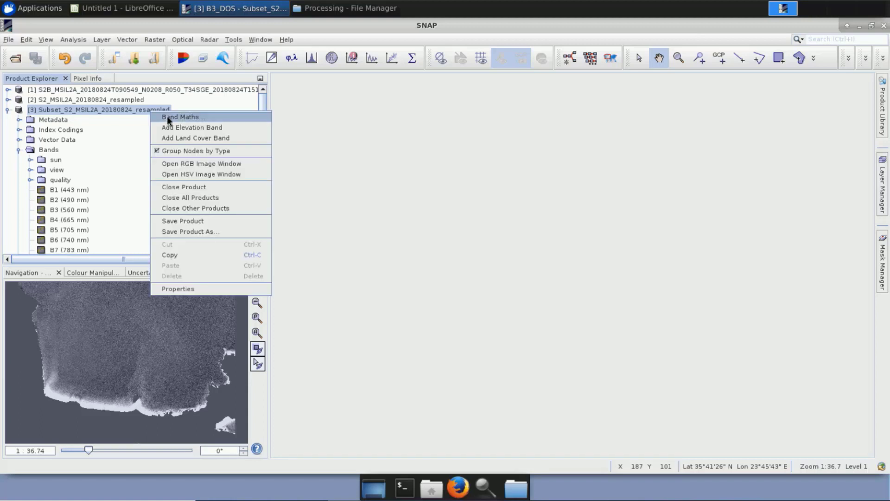
{"action": "left_click", "coordinate": [167, 116]}
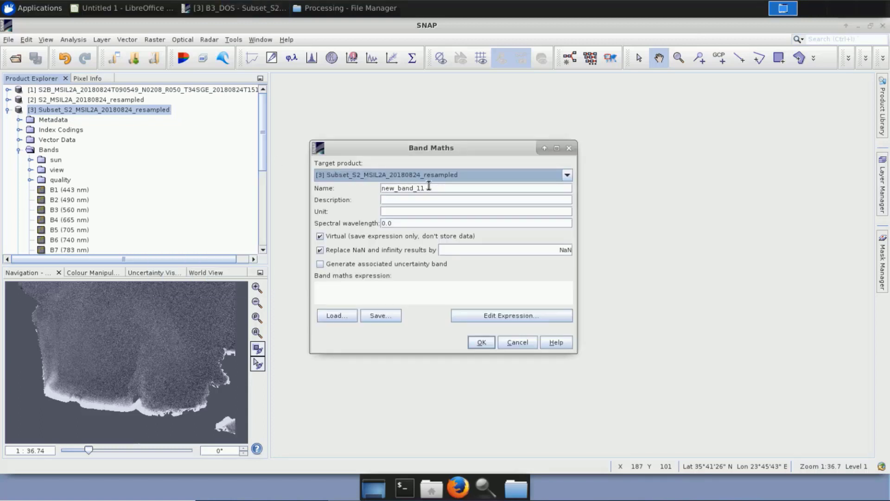
{"action": "left_click_drag", "start_coordinate": [425, 189], "coordinate": [360, 189]}
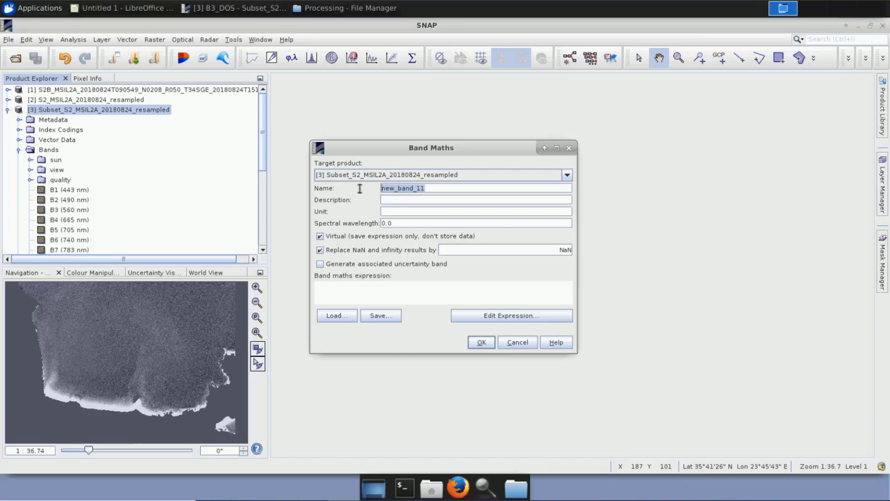
{"action": "type", "text": "B3B2"}
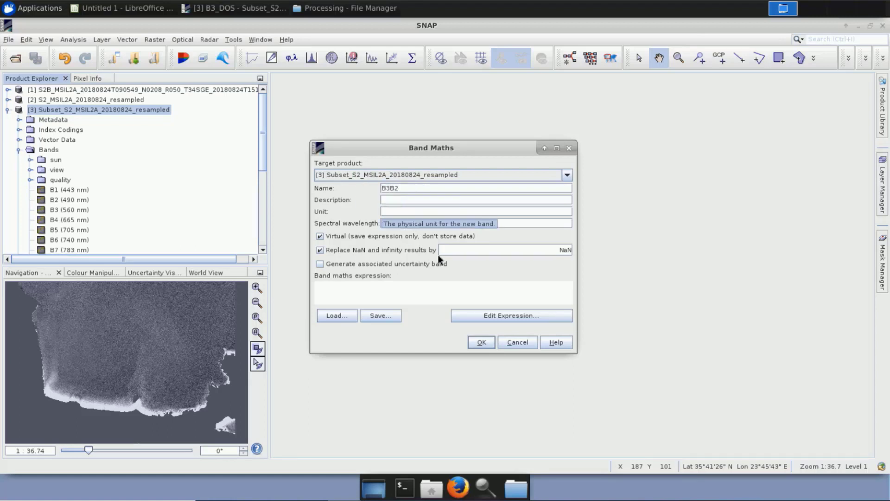
Enter log(1000 * B3_DOS) as the numerator of the B3B2 band expression.
{"action": "left_click", "coordinate": [515, 315]}
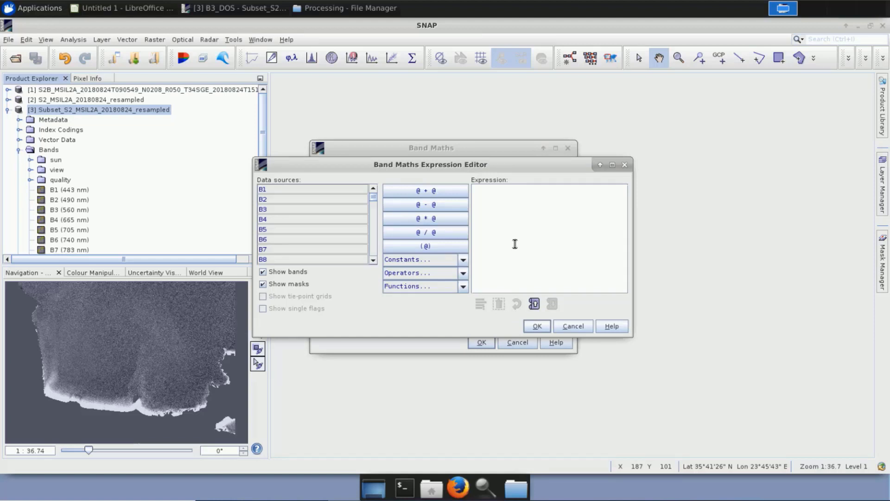
{"action": "type", "text": "log(1000"}
{"action": "type", "text": "* B3_DOS)"}
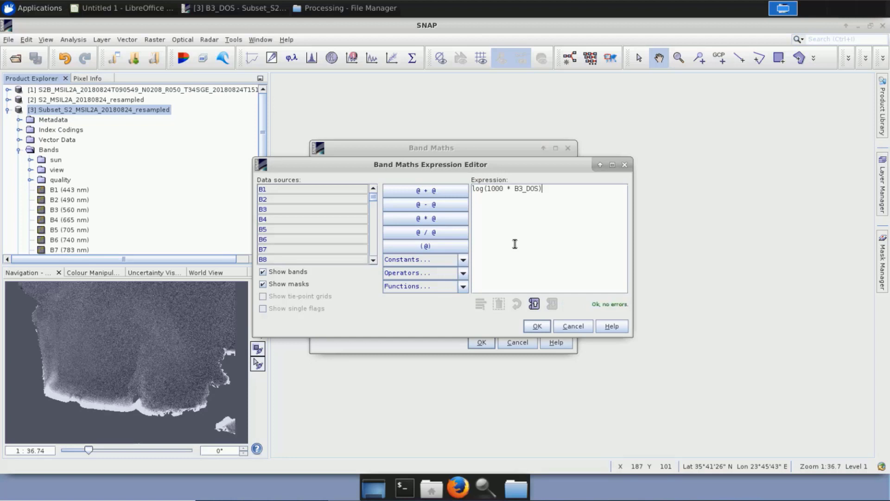
{"action": "type", "text": " / log (1000 * B2_DOS"}
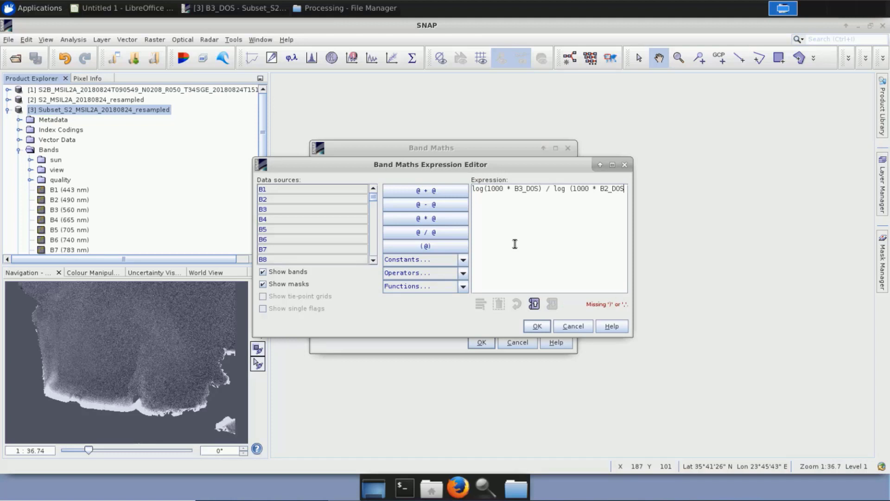
{"action": "type", "text": ")"}
Complete the B3B2 expression by dividing by log (1000 * B2_DOS), and create the band.
{"action": "left_click", "coordinate": [535, 326]}
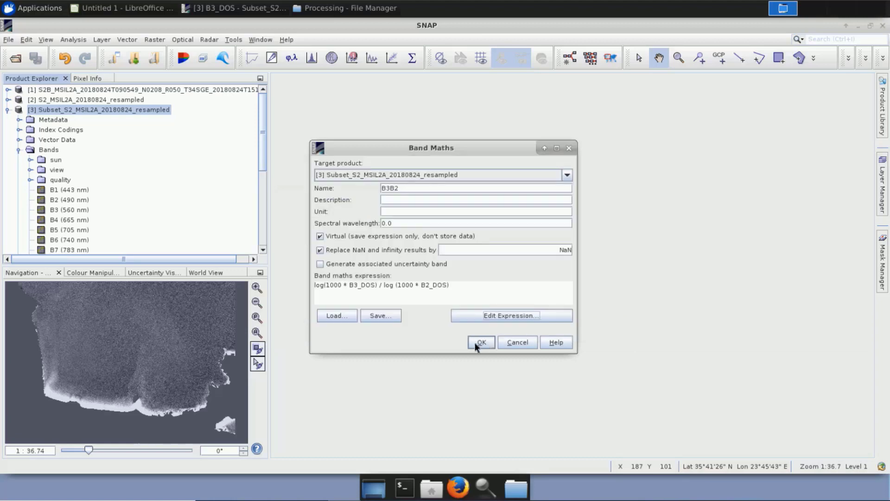
{"action": "left_click", "coordinate": [481, 342]}
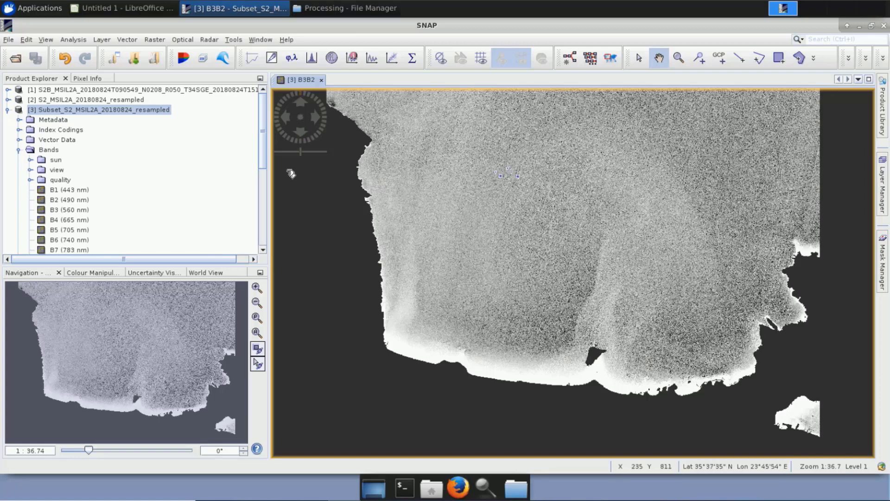
Start a pixel value extraction for the subset product with MLT0321_NearshoreBathymetry_Crete/Processing as the output directory.
{"action": "left_click", "coordinate": [156, 40]}
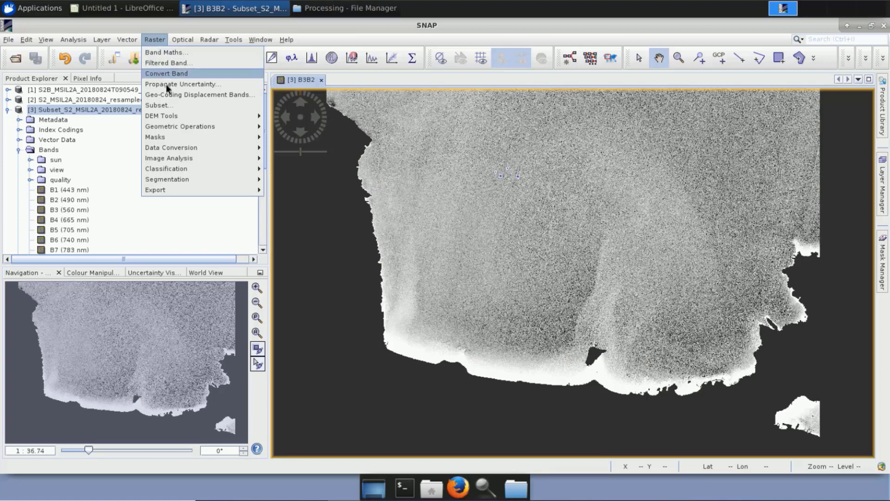
{"action": "mouse_move", "coordinate": [242, 194]}
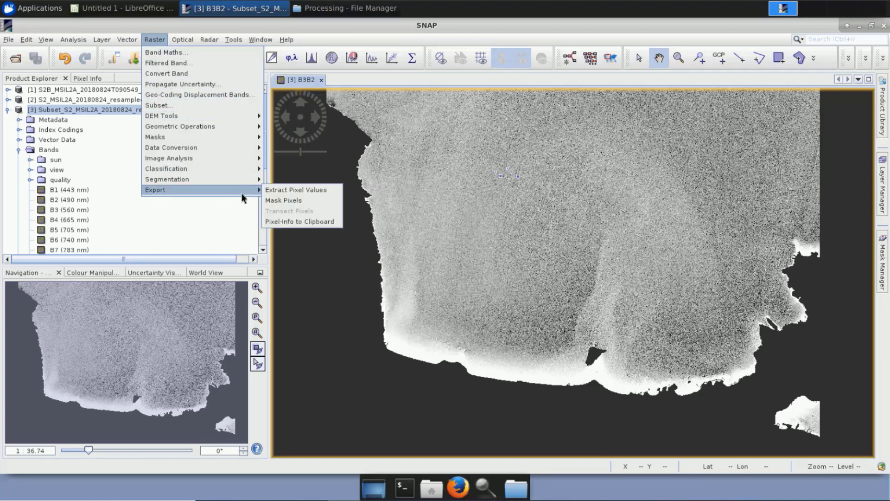
{"action": "left_click", "coordinate": [324, 190]}
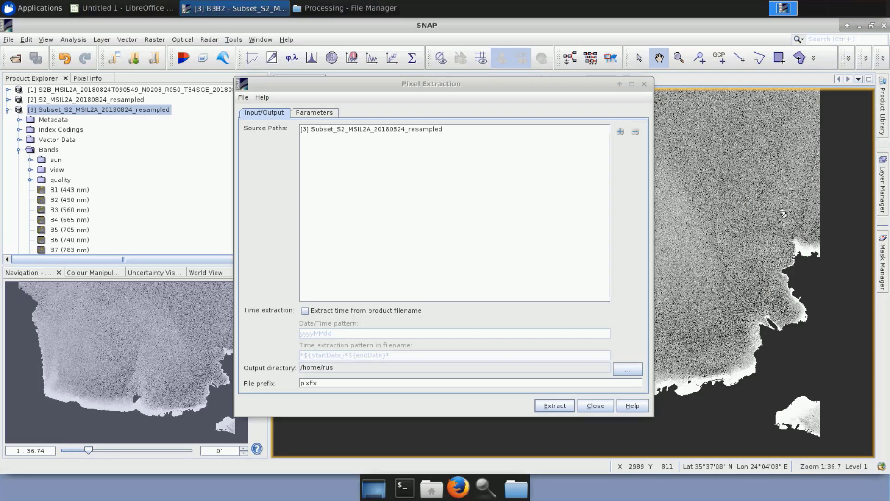
{"action": "left_click", "coordinate": [321, 129]}
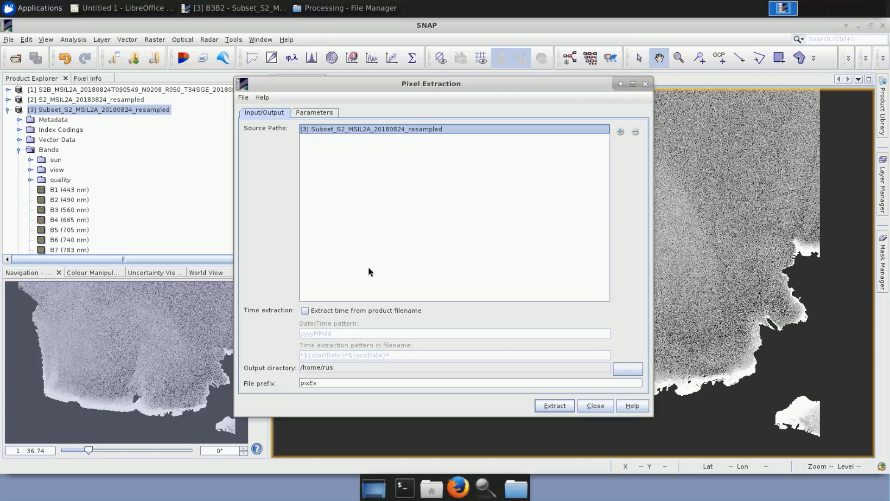
{"action": "left_click", "coordinate": [628, 369]}
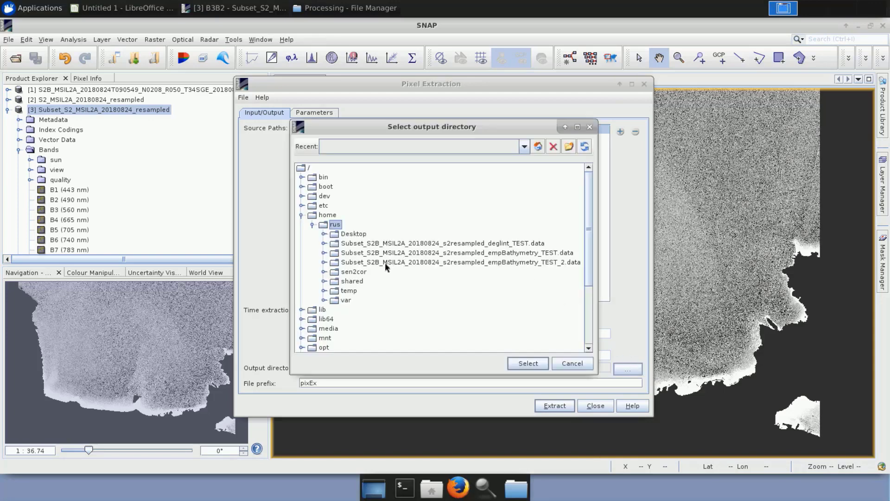
{"action": "double_click", "coordinate": [353, 281]}
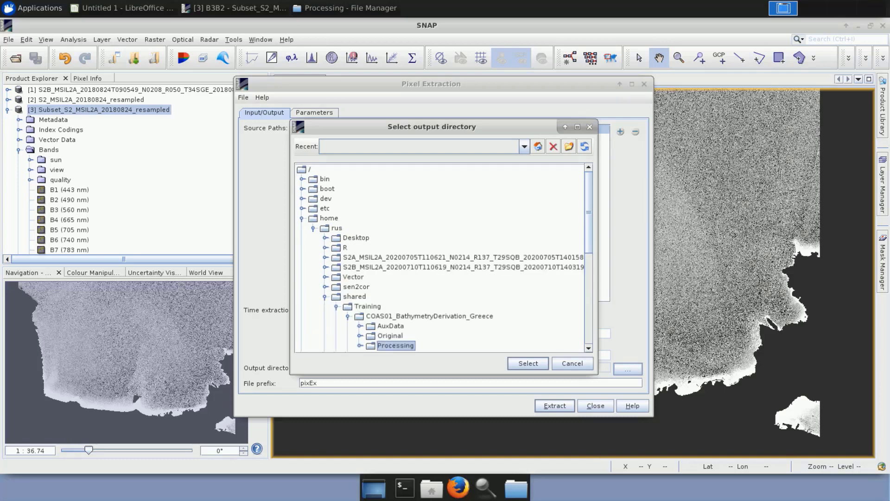
{"action": "left_click", "coordinate": [522, 364]}
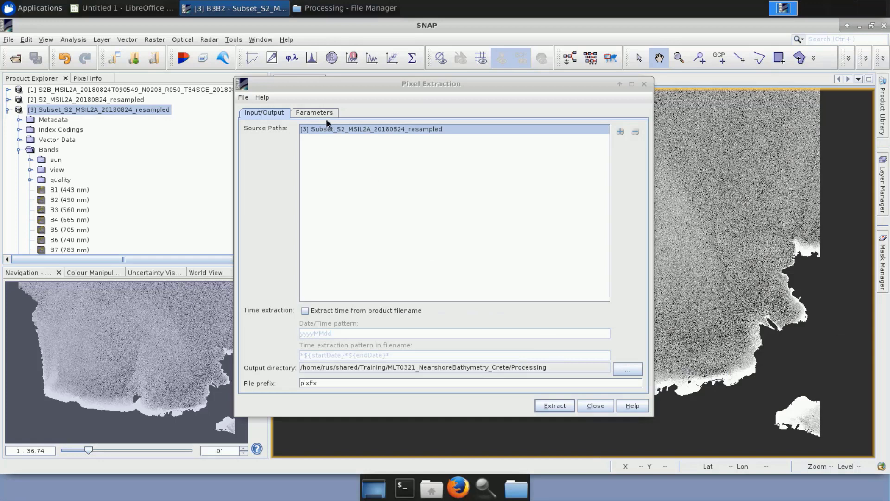
Load the extraction coordinates as CSV measurements from bathy_coord.txt in the AuxData folder and review the points.
{"action": "left_click", "coordinate": [315, 111]}
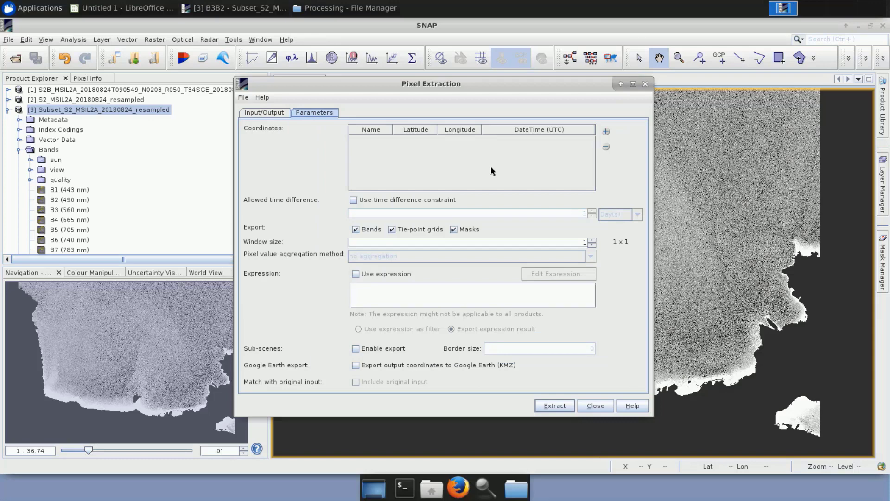
{"action": "left_click", "coordinate": [606, 133]}
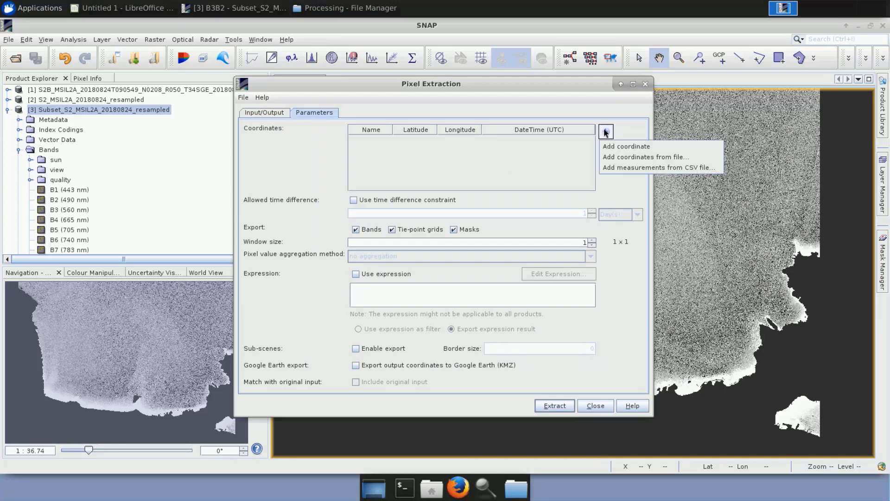
{"action": "left_click", "coordinate": [635, 168]}
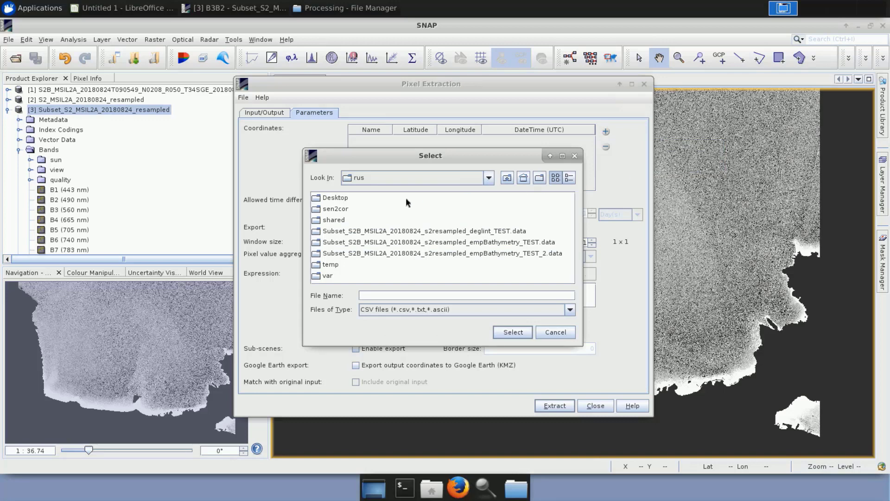
{"action": "double_click", "coordinate": [342, 221]}
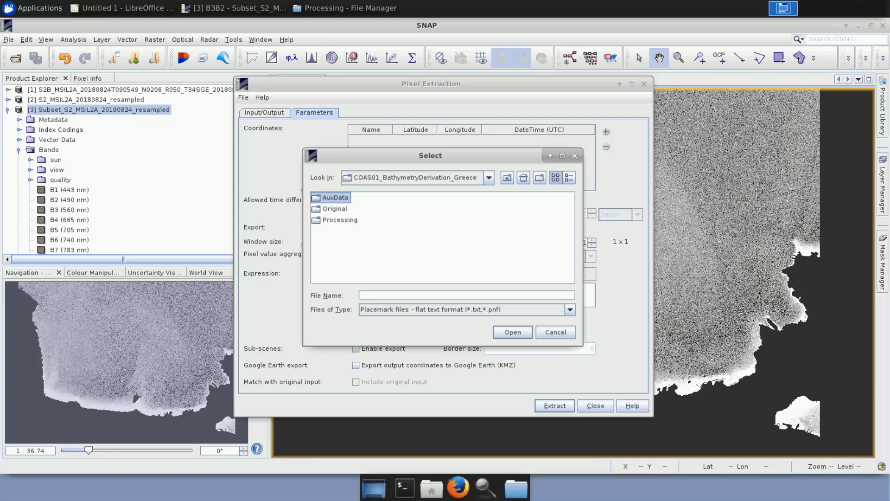
{"action": "double_click", "coordinate": [335, 197]}
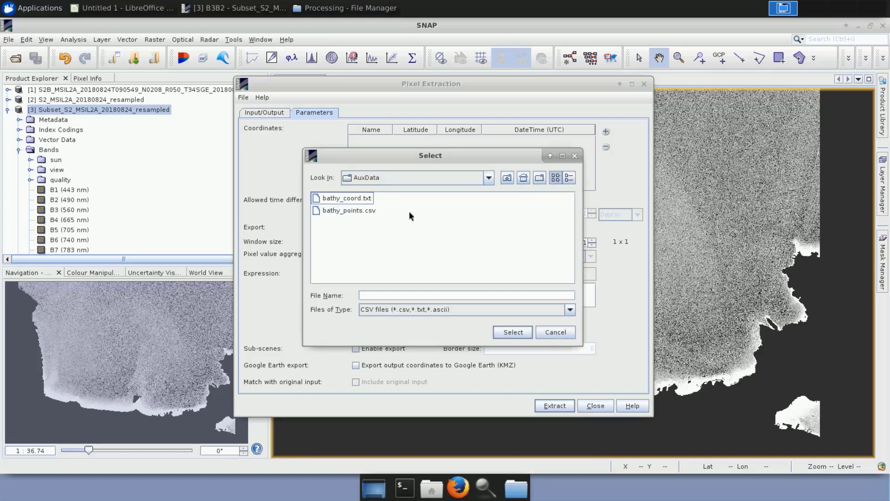
{"action": "left_click", "coordinate": [367, 199]}
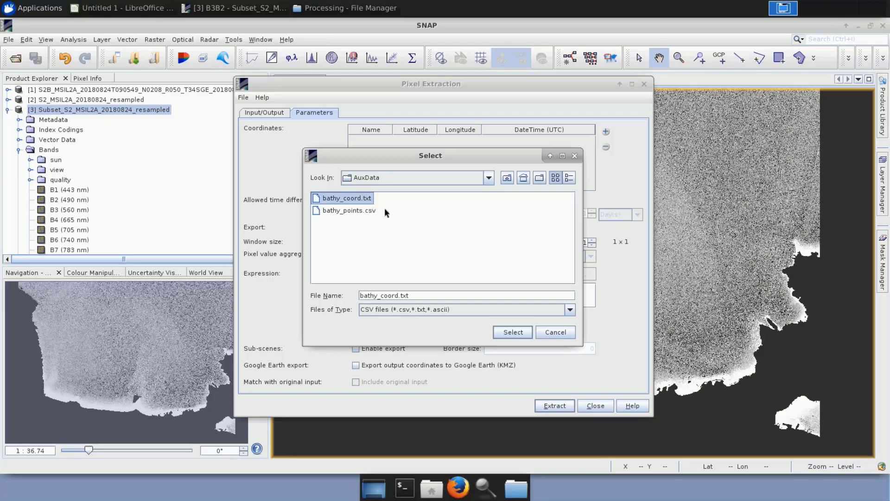
{"action": "left_click", "coordinate": [519, 332]}
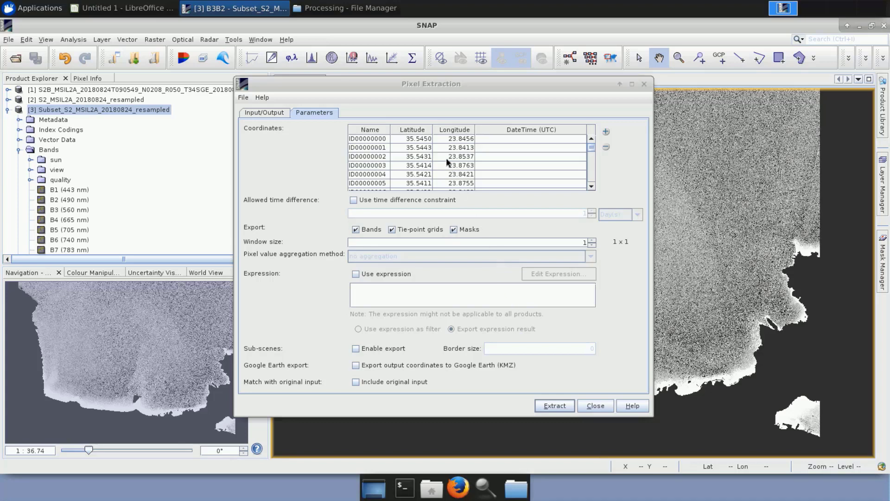
{"action": "scroll", "coordinate": [446, 161], "scroll_direction": "down", "scroll_amount": 13}
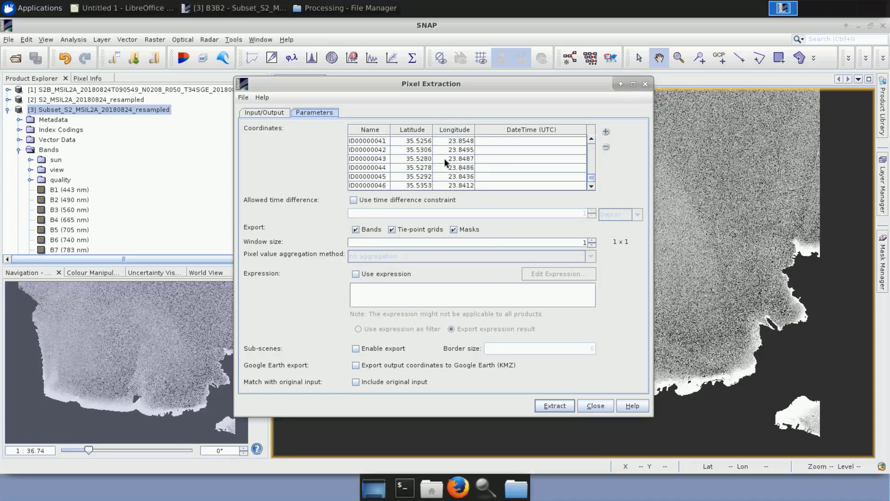
Exclude tie-point grids and masks from the export, include the original input, and run the pixel extraction.
{"action": "left_click", "coordinate": [392, 230]}
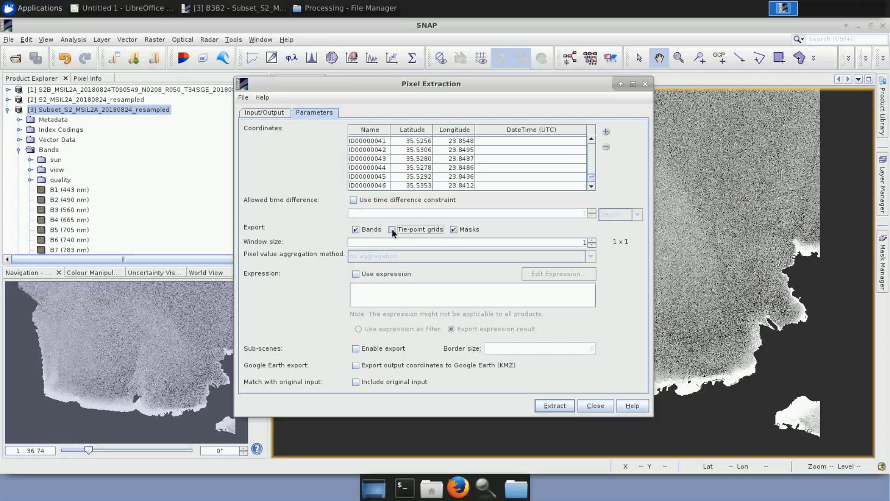
{"action": "left_click", "coordinate": [455, 230]}
{"action": "left_click", "coordinate": [356, 382]}
{"action": "left_click", "coordinate": [551, 406]}
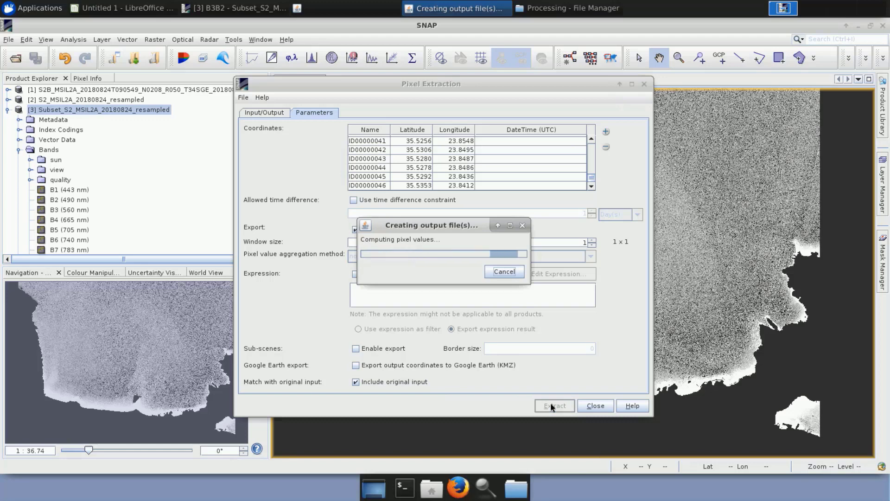
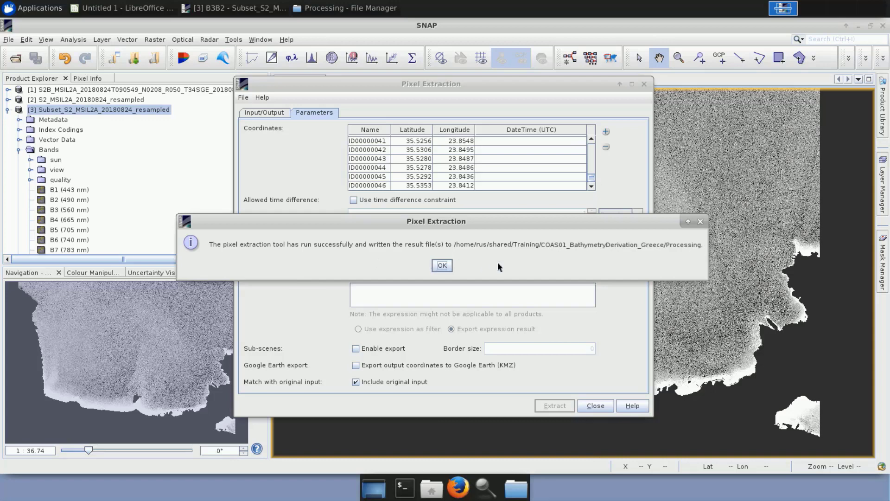
Close the pixel extraction tool and check the pixEx output text files in the Processing folder in the file manager.
{"action": "left_click", "coordinate": [442, 266]}
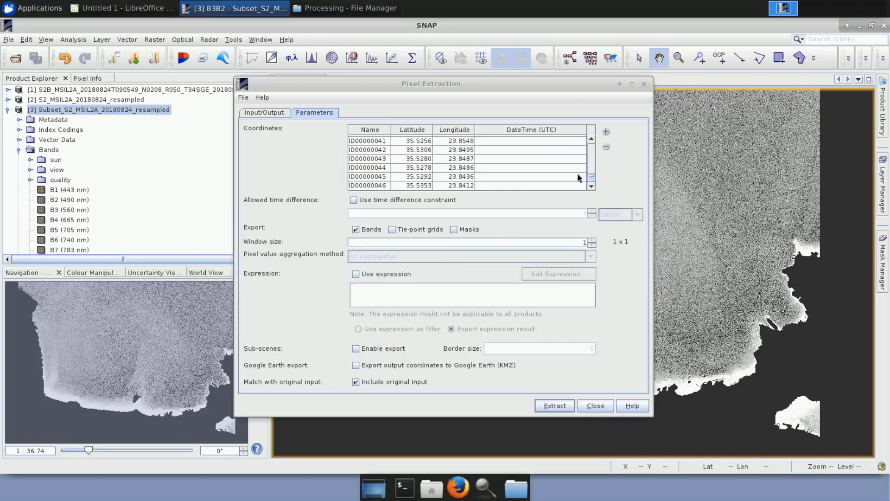
{"action": "left_click", "coordinate": [644, 83]}
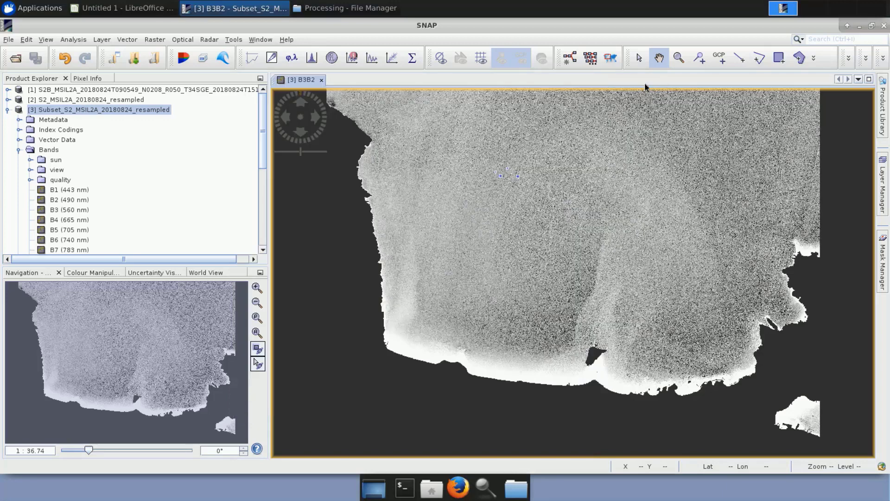
{"action": "left_click", "coordinate": [345, 8]}
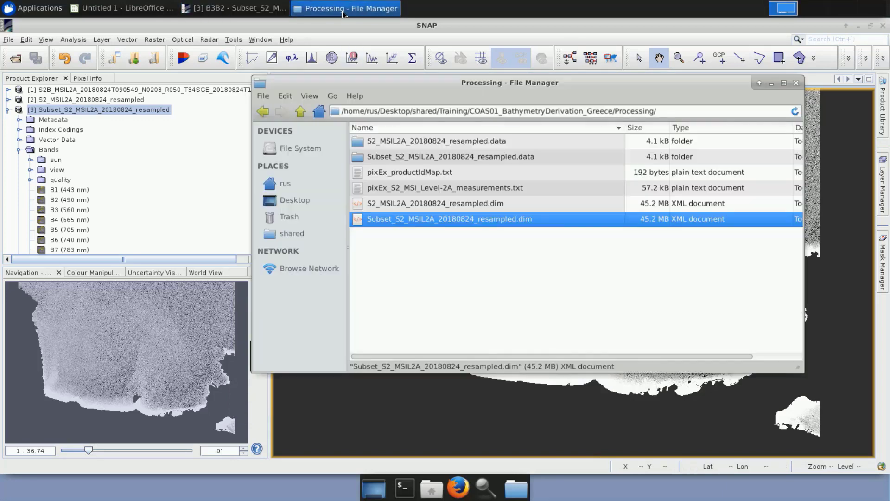
{"action": "left_click", "coordinate": [406, 176]}
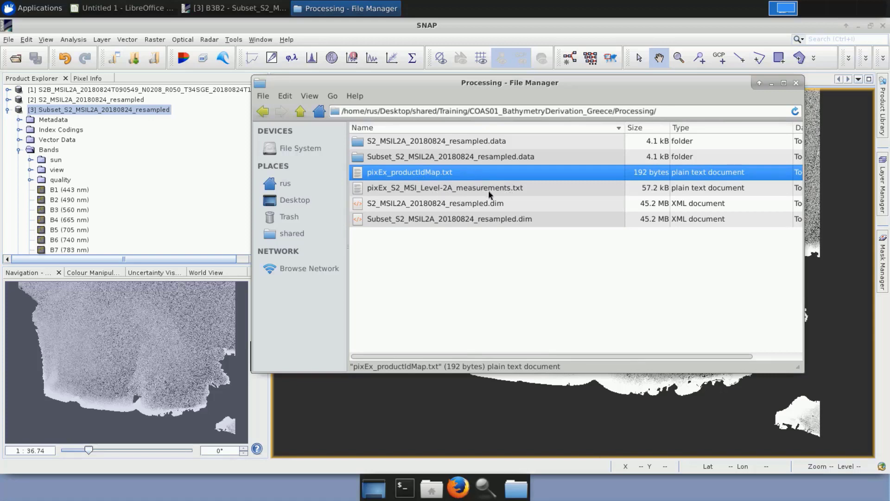
Switch to LibreOffice Calc by launching a new blank spreadsheet.
{"action": "left_click", "coordinate": [40, 10]}
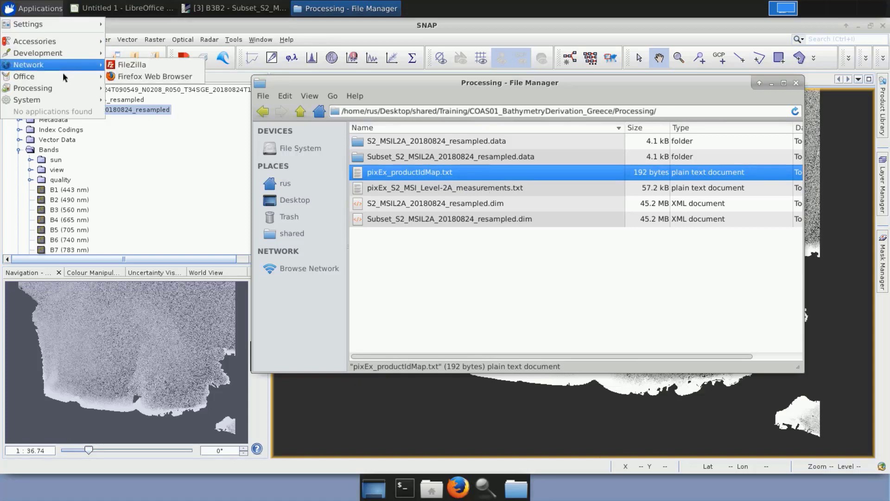
{"action": "mouse_move", "coordinate": [92, 79]}
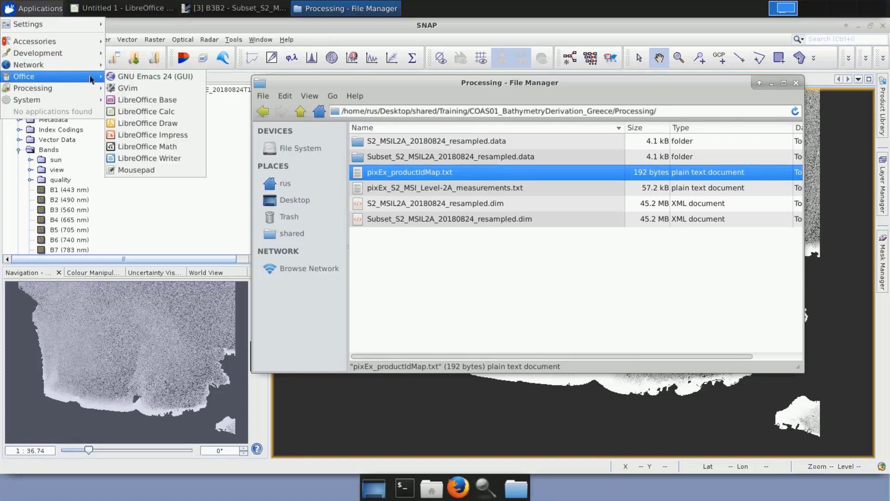
{"action": "left_click", "coordinate": [158, 112]}
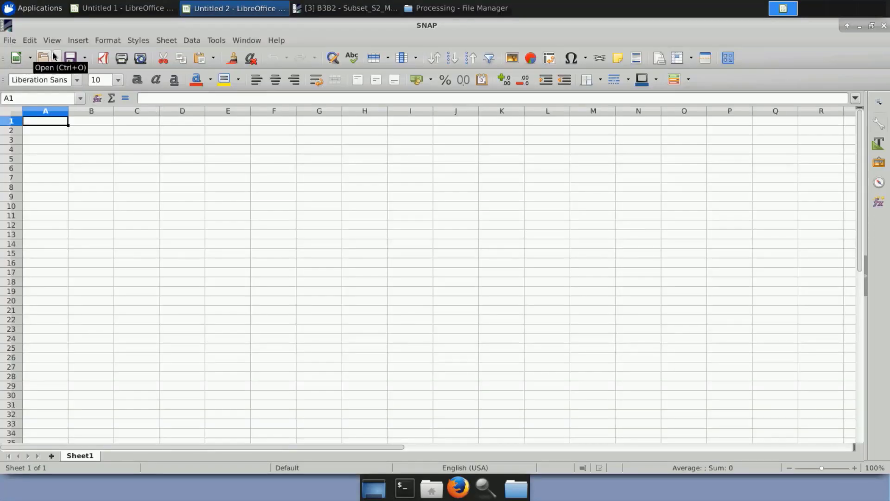
Open pixEx_S2_MSI_Level-2A_measurements.txt from MLT0321_NearshoreBathymetry_Crete/Processing, importing it with tab, comma and semicolon separators.
{"action": "left_click", "coordinate": [13, 42]}
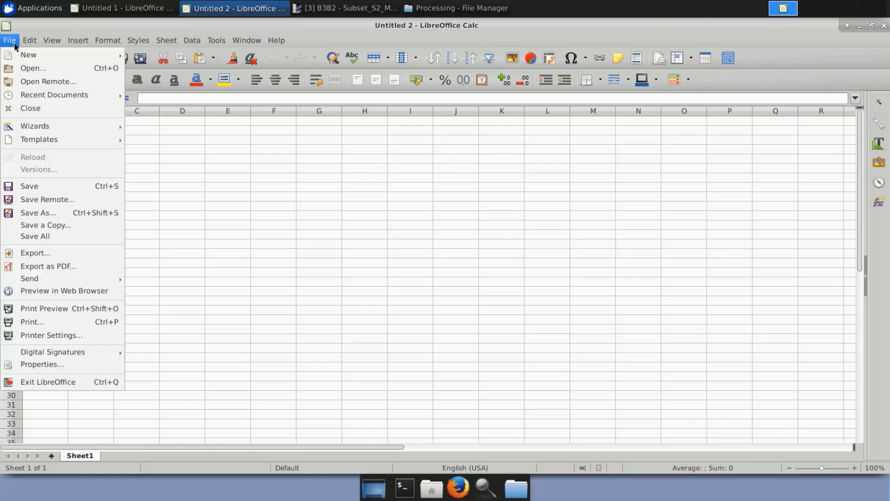
{"action": "left_click", "coordinate": [32, 68]}
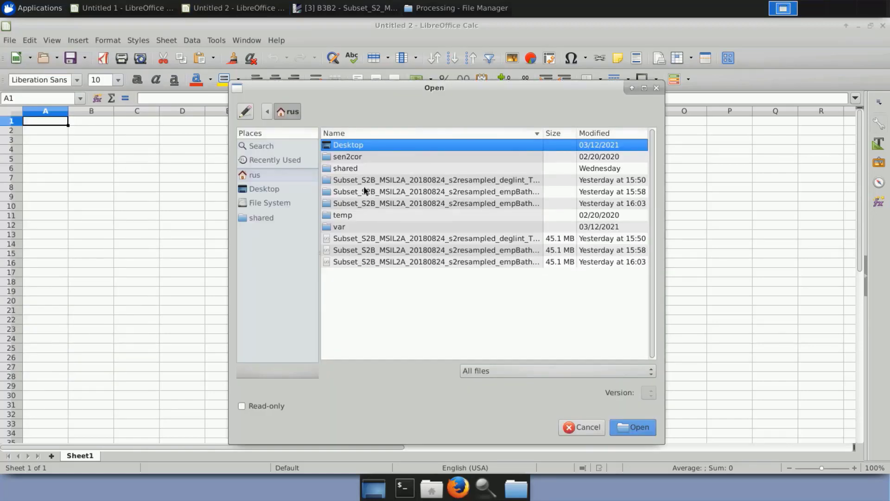
{"action": "double_click", "coordinate": [359, 167]}
{"action": "double_click", "coordinate": [360, 169]}
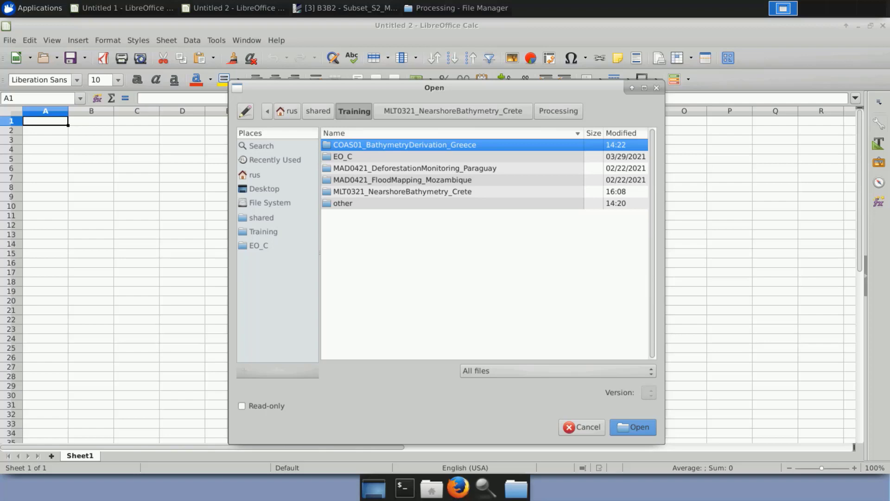
{"action": "double_click", "coordinate": [362, 192]}
{"action": "double_click", "coordinate": [365, 181]}
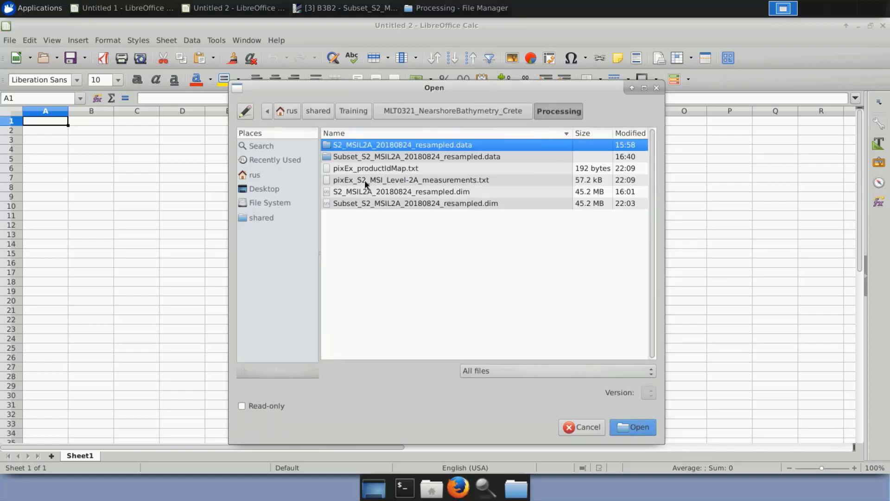
{"action": "left_click", "coordinate": [426, 184]}
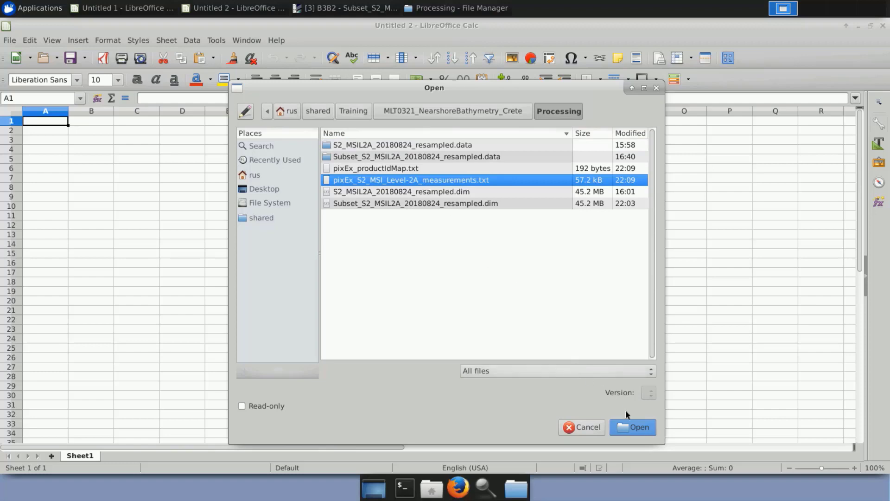
{"action": "left_click", "coordinate": [641, 434]}
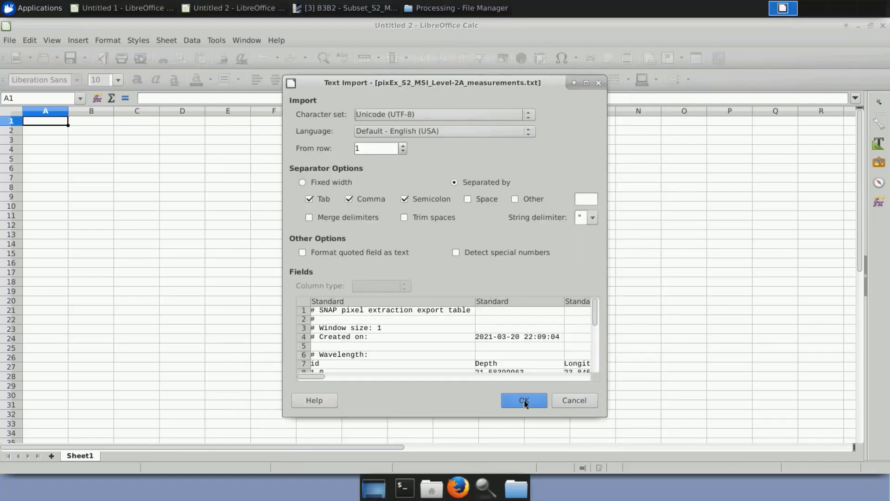
{"action": "left_click", "coordinate": [525, 402]}
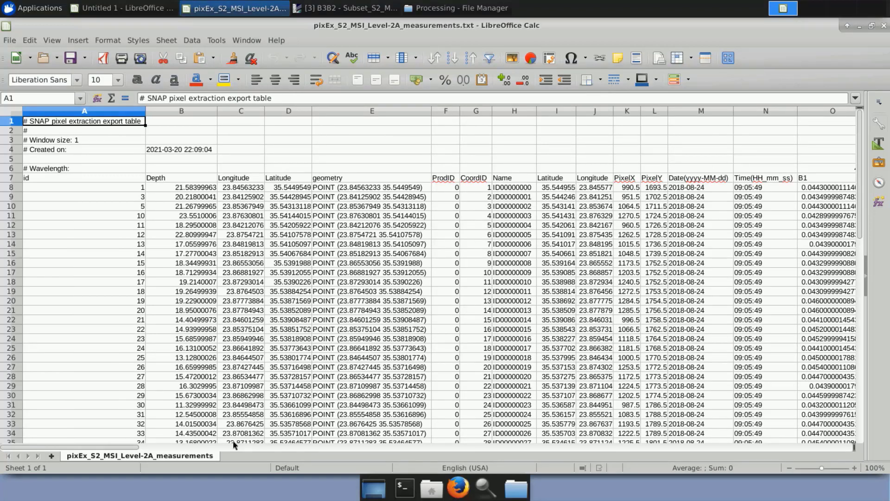
Select the whole measurements sheet and switch off cell protection for all its cells.
{"action": "mouse_move", "coordinate": [116, 446]}
{"action": "left_mouse_down"}
{"action": "mouse_move", "coordinate": [477, 452]}
{"action": "mouse_move", "coordinate": [530, 445]}
{"action": "mouse_move", "coordinate": [752, 455]}
{"action": "mouse_move", "coordinate": [116, 448]}
{"action": "left_mouse_up"}
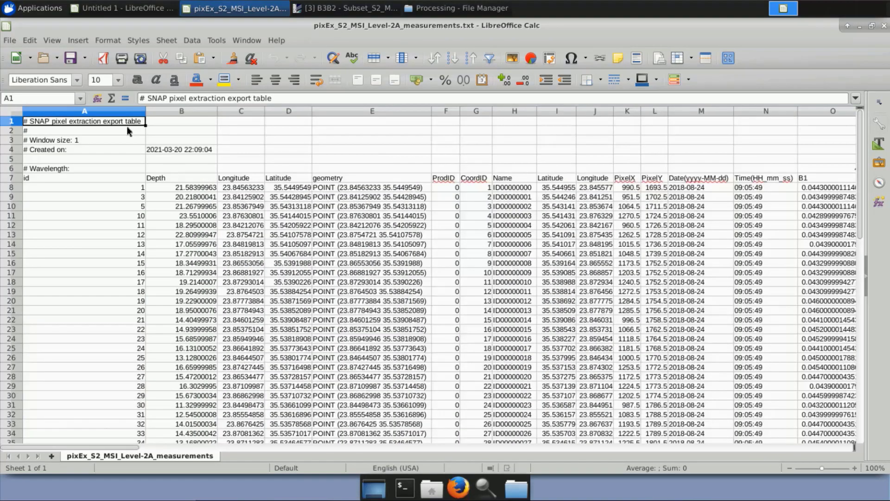
{"action": "left_click", "coordinate": [11, 114]}
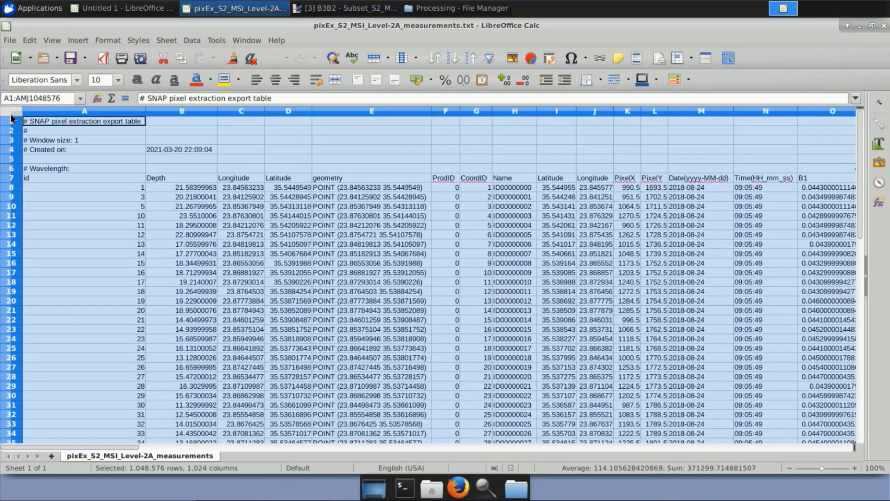
{"action": "left_click", "coordinate": [36, 40]}
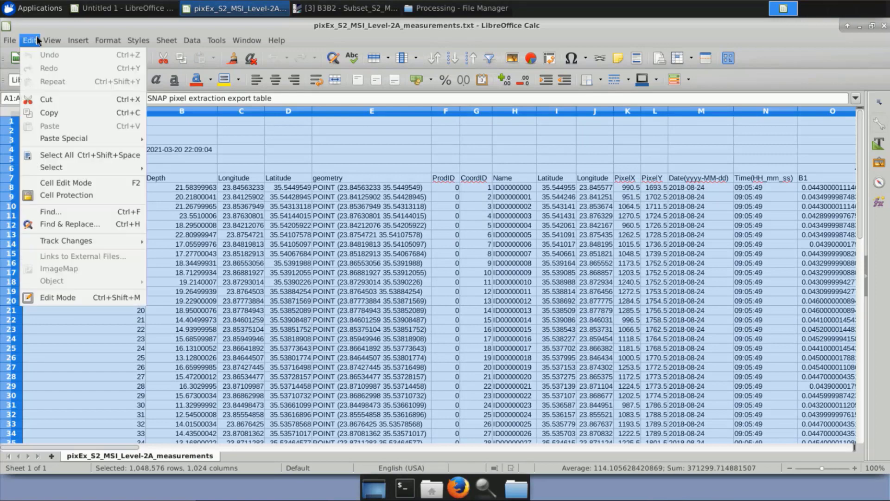
{"action": "left_click", "coordinate": [67, 196]}
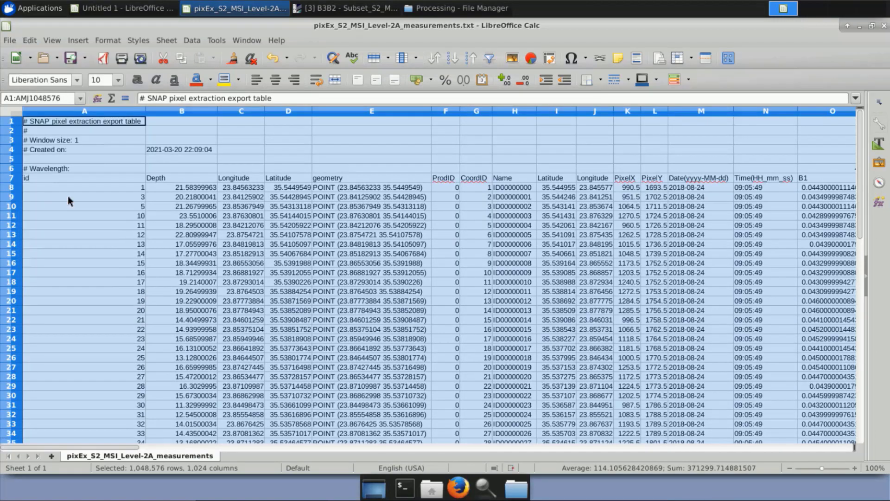
{"action": "left_click", "coordinate": [67, 196]}
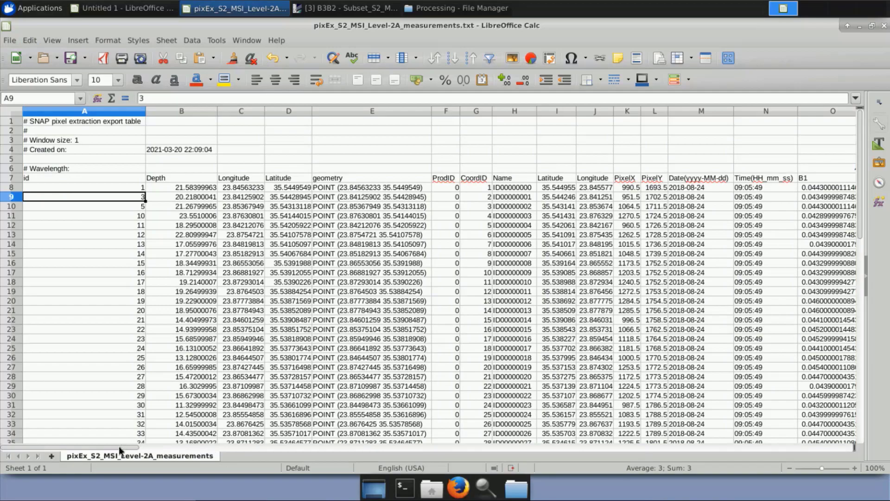
Select the B3B2 column (BT) together with the Depth column (B).
{"action": "left_click_drag", "start_coordinate": [119, 450], "coordinate": [758, 450]}
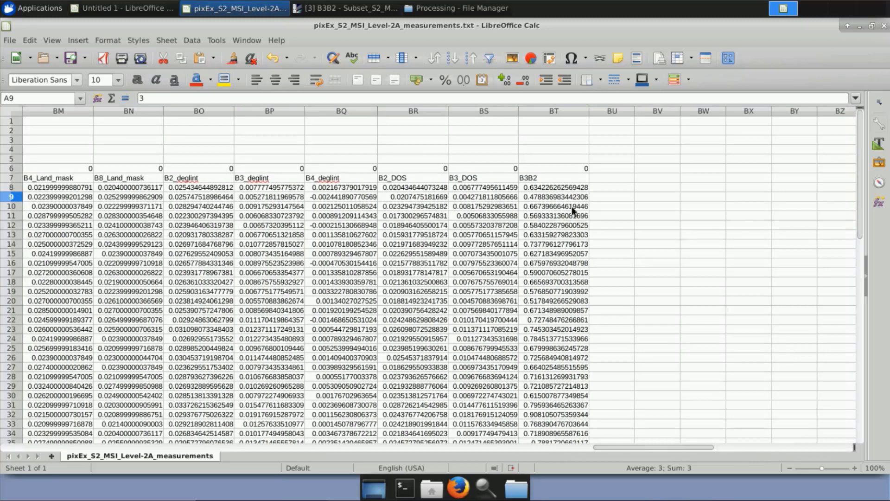
{"action": "left_click", "coordinate": [567, 111]}
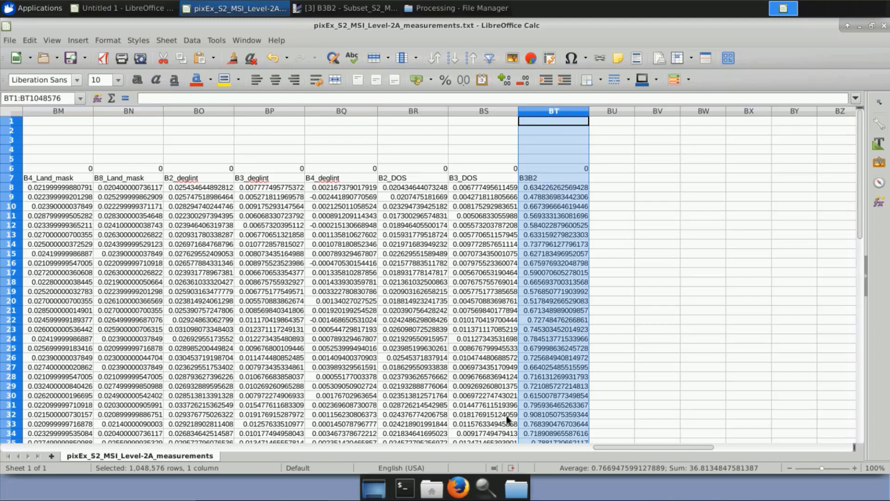
{"action": "left_click_drag", "start_coordinate": [617, 448], "coordinate": [21, 457]}
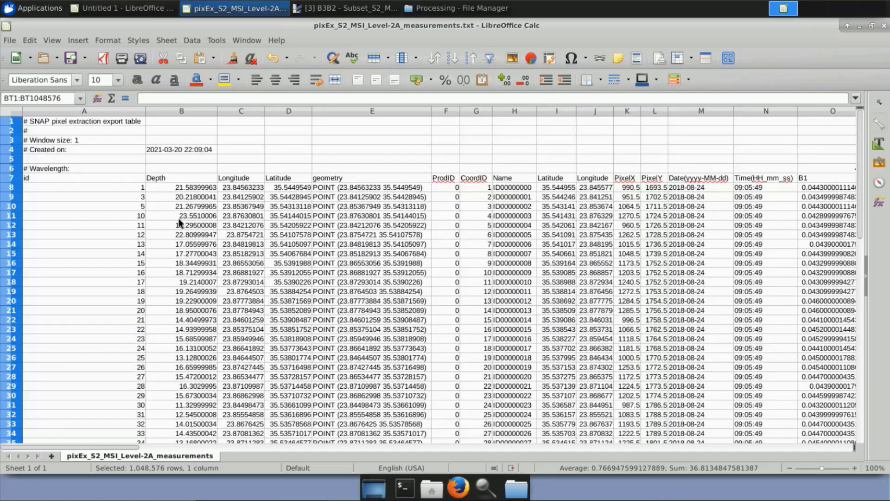
{"action": "left_click", "coordinate": [182, 112]}
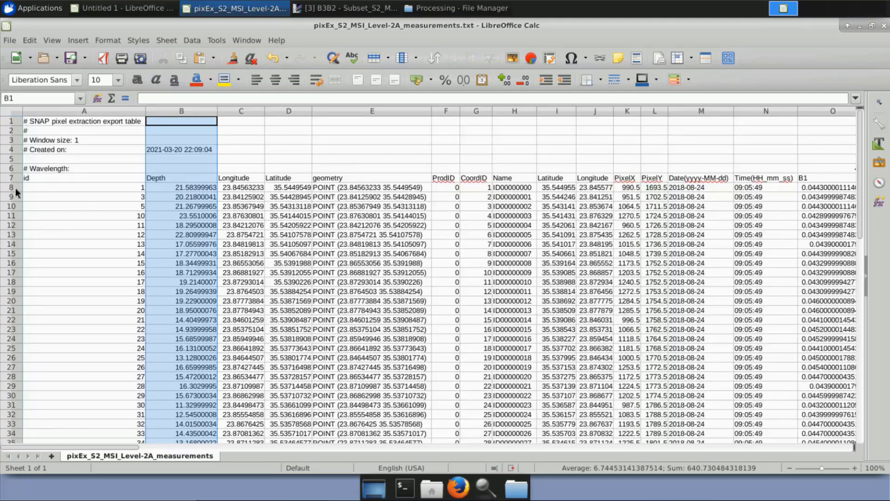
Insert a points-only XY (Scatter) chart from the two selected columns and proceed to its data series settings.
{"action": "left_click", "coordinate": [82, 40]}
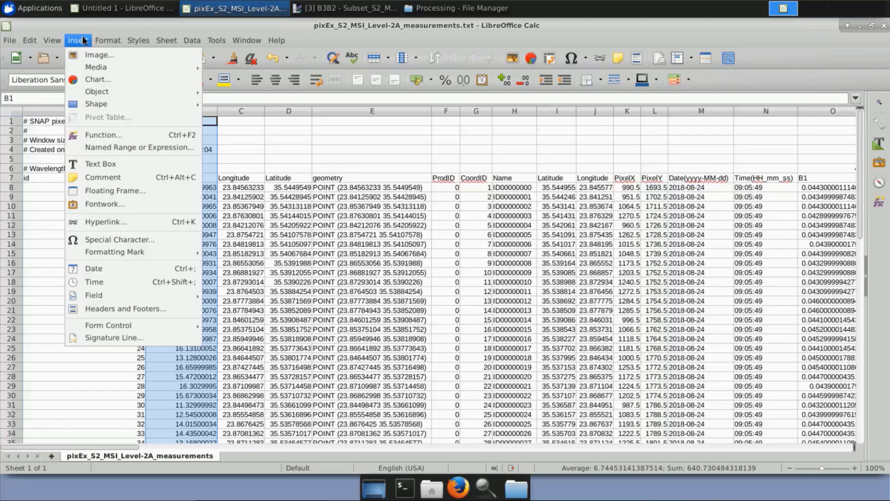
{"action": "left_click", "coordinate": [87, 77]}
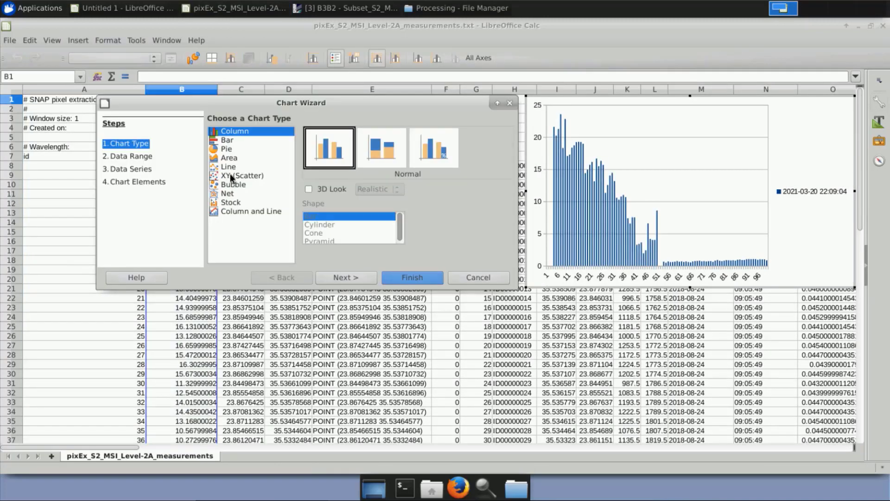
{"action": "left_click", "coordinate": [262, 174]}
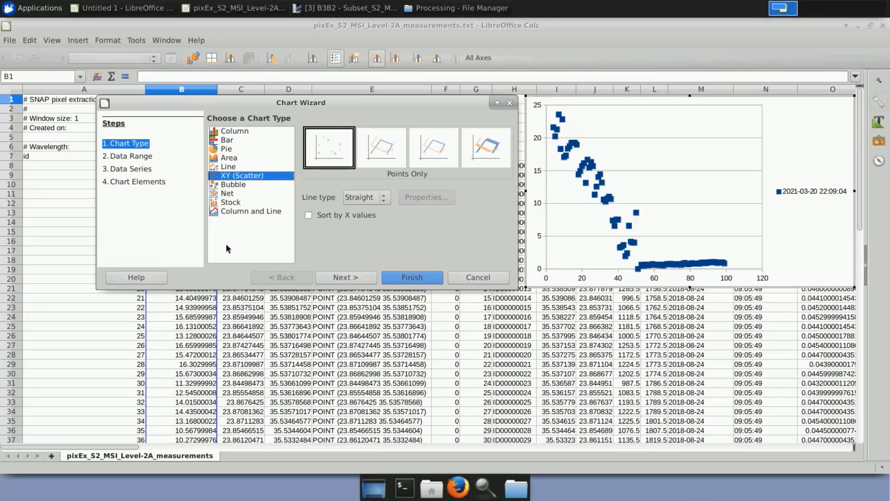
{"action": "left_click", "coordinate": [343, 278]}
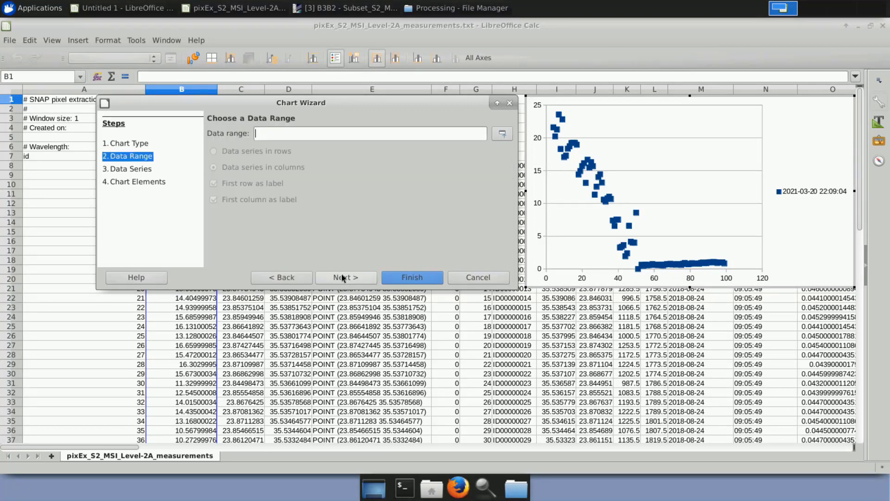
{"action": "left_click", "coordinate": [342, 277]}
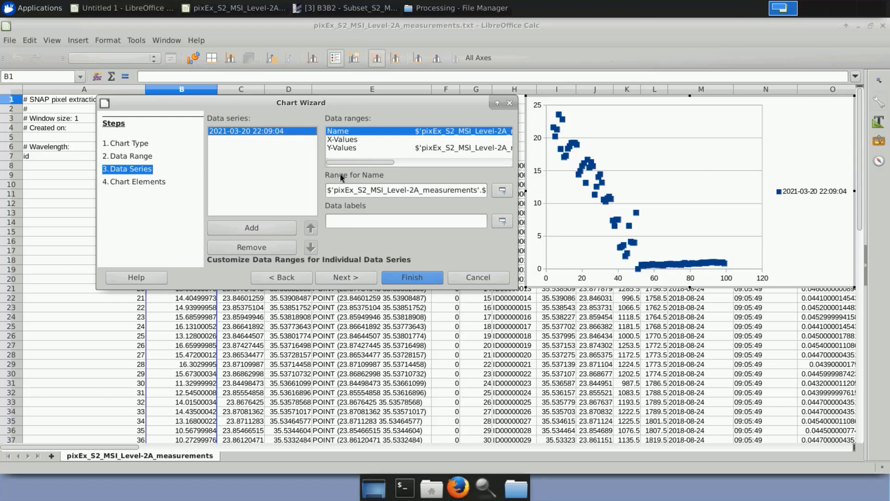
Set the series' X-values range to start at row 8, giving $BT$8:$BT$54.
{"action": "left_click", "coordinate": [342, 141]}
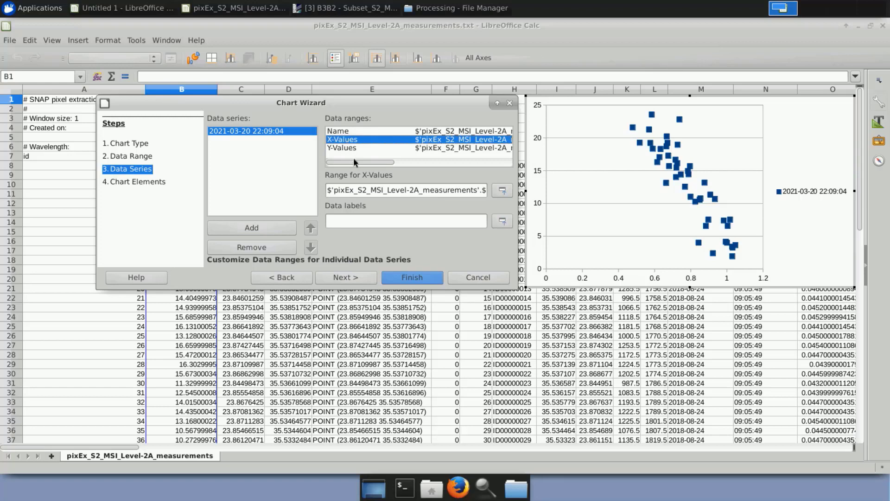
{"action": "left_click_drag", "start_coordinate": [350, 160], "coordinate": [417, 164]}
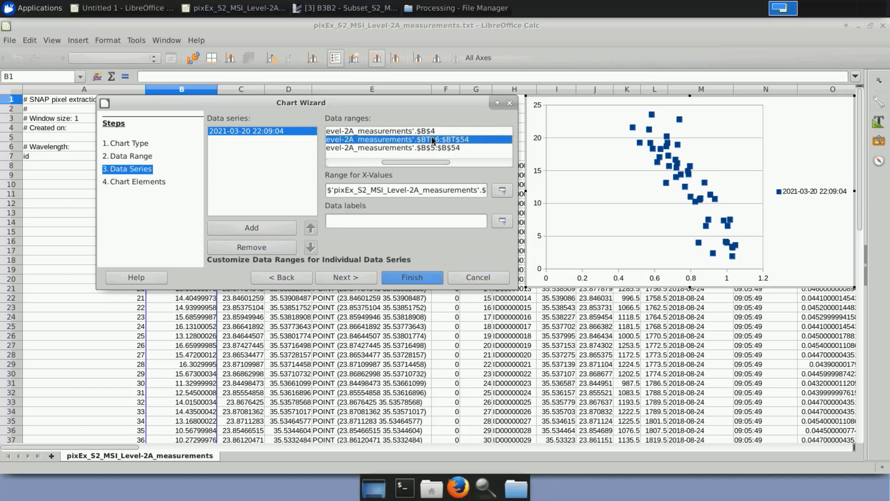
{"action": "left_click", "coordinate": [440, 190]}
{"action": "key", "text": "Right"}
{"action": "key", "text": "Right"}
{"action": "key", "text": "Right"}
{"action": "key", "text": "Right"}
{"action": "key", "text": "Right"}
{"action": "key", "text": "Right"}
{"action": "key", "text": "Right"}
{"action": "key", "text": "Right"}
{"action": "key", "text": "Right"}
{"action": "key", "text": "Right"}
{"action": "key", "text": "Right"}
{"action": "key", "text": "Right"}
{"action": "key", "text": "Right"}
{"action": "key", "text": "Right"}
{"action": "key", "text": "Right"}
{"action": "key", "text": "Right"}
{"action": "key", "text": "Right"}
{"action": "key", "text": "Right"}
{"action": "key", "text": "Right"}
{"action": "key", "text": "Right"}
{"action": "key", "text": "Right"}
{"action": "key", "text": "Right"}
{"action": "key", "text": "Right"}
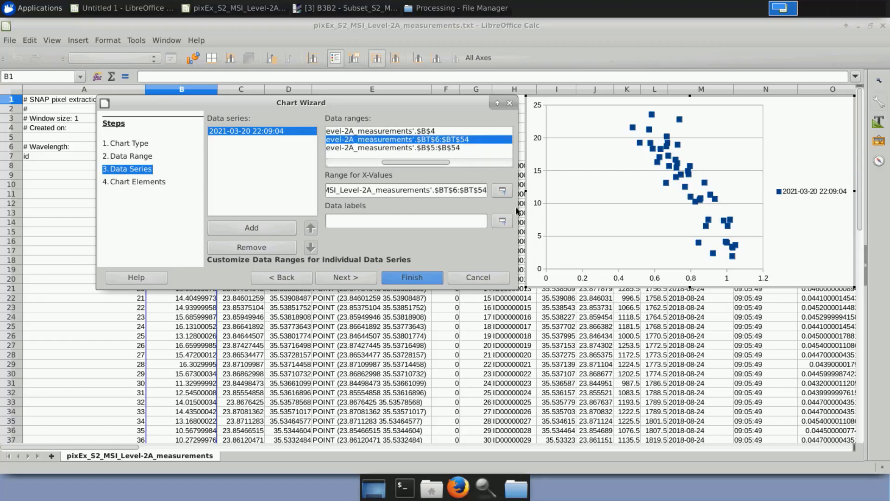
{"action": "left_click", "coordinate": [458, 190]}
{"action": "key", "text": "BackSpace"}
{"action": "type", "text": "8"}
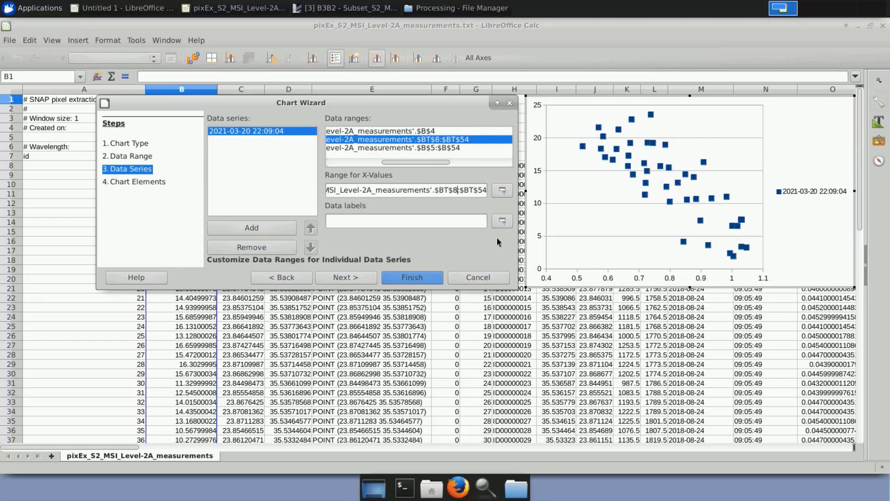
Set the series' Y-values range to start at row 8, giving $B8:$B$54.
{"action": "left_click", "coordinate": [426, 149]}
{"action": "left_click_drag", "start_coordinate": [412, 163], "coordinate": [360, 163]}
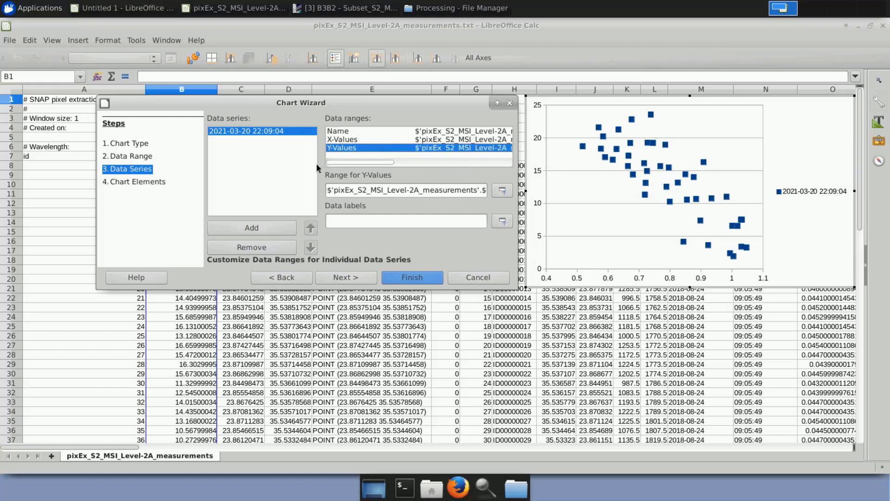
{"action": "left_click", "coordinate": [367, 190]}
{"action": "key", "text": "Right"}
{"action": "key", "text": "Right"}
{"action": "key", "text": "Right"}
{"action": "key", "text": "Right"}
{"action": "key", "text": "Right"}
{"action": "key", "text": "Right"}
{"action": "key", "text": "Right"}
{"action": "key", "text": "Right"}
{"action": "key", "text": "Right"}
{"action": "key", "text": "Right"}
{"action": "key", "text": "Right"}
{"action": "key", "text": "Right"}
{"action": "key", "text": "Right"}
{"action": "key", "text": "Right"}
{"action": "key", "text": "Right"}
{"action": "key", "text": "Right"}
{"action": "key", "text": "Right"}
{"action": "key", "text": "Right"}
{"action": "key", "text": "Right"}
{"action": "key", "text": "Right"}
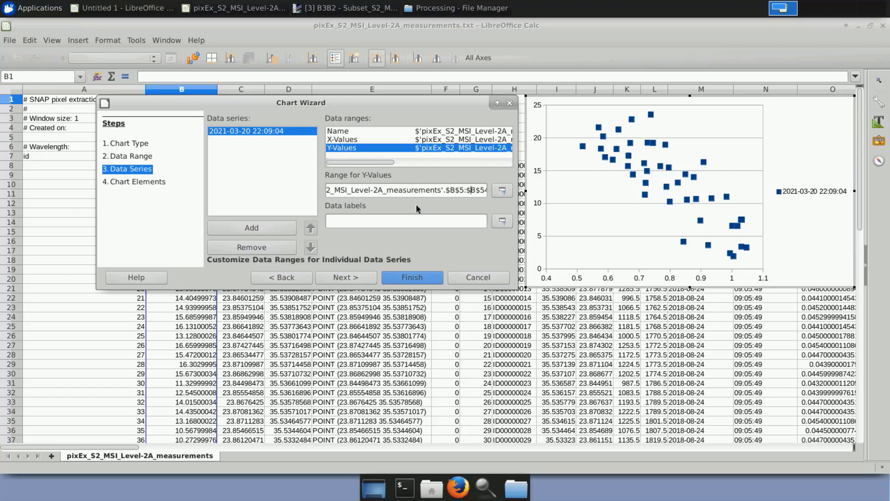
{"action": "left_click", "coordinate": [464, 190]}
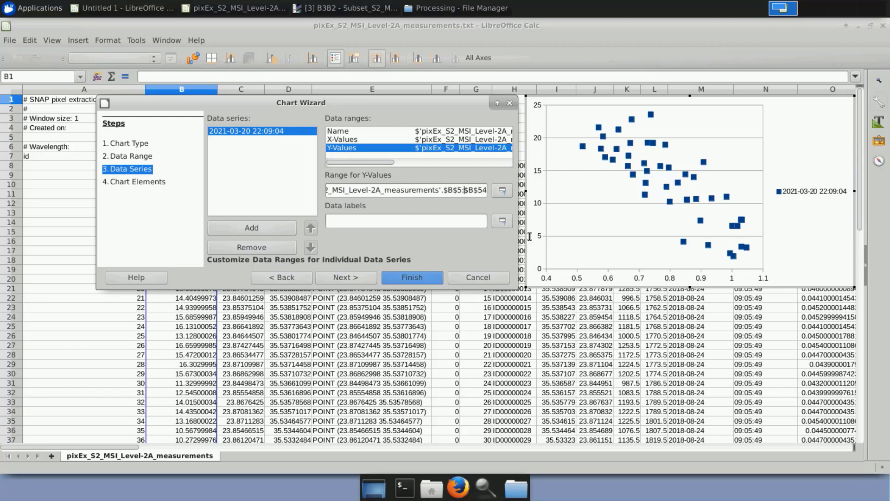
{"action": "key", "text": "shift+Left"}
{"action": "key", "text": "Left"}
{"action": "key", "text": "BackSpace"}
{"action": "type", "text": "8"}
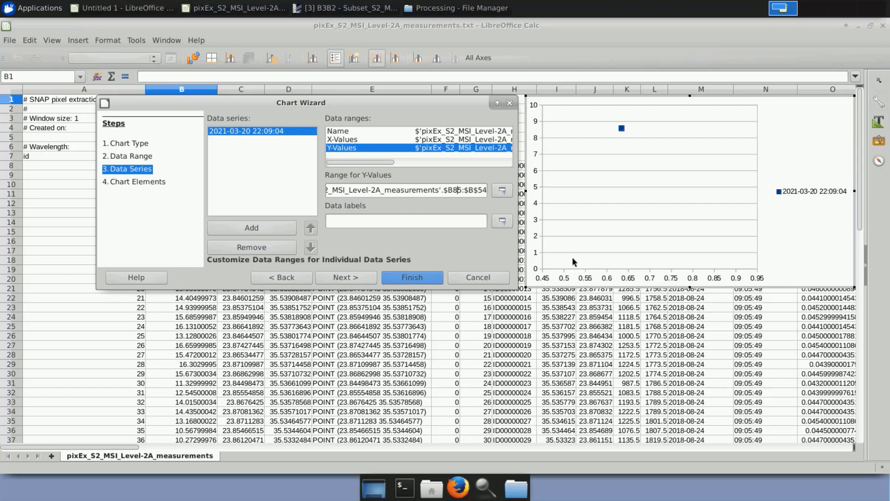
{"action": "key", "text": "Delete"}
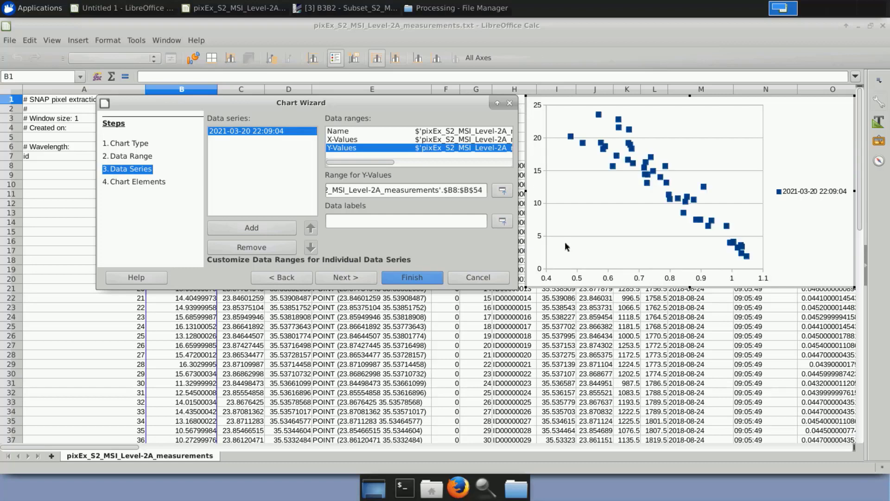
Review the X-values range $BT$8:$BT$54, continue to the chart elements and finish the scatter chart with the default elements.
{"action": "left_click", "coordinate": [438, 141]}
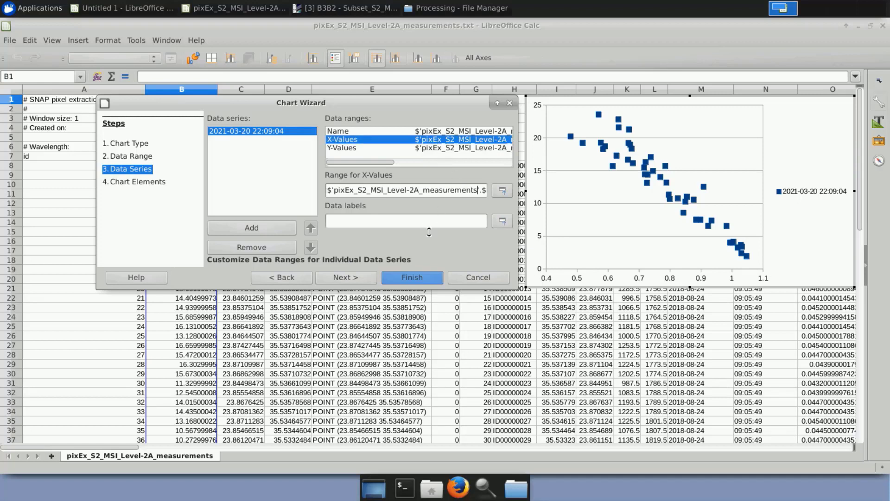
{"action": "key", "text": "Right"}
{"action": "key", "text": "Right"}
{"action": "key", "text": "Right"}
{"action": "key", "text": "Right"}
{"action": "key", "text": "Right"}
{"action": "key", "text": "Right"}
{"action": "key", "text": "Right"}
{"action": "key", "text": "Right"}
{"action": "key", "text": "Right"}
{"action": "key", "text": "Right"}
{"action": "key", "text": "Right"}
{"action": "key", "text": "Right"}
{"action": "key", "text": "Right"}
{"action": "key", "text": "Right"}
{"action": "key", "text": "Right"}
{"action": "key", "text": "Right"}
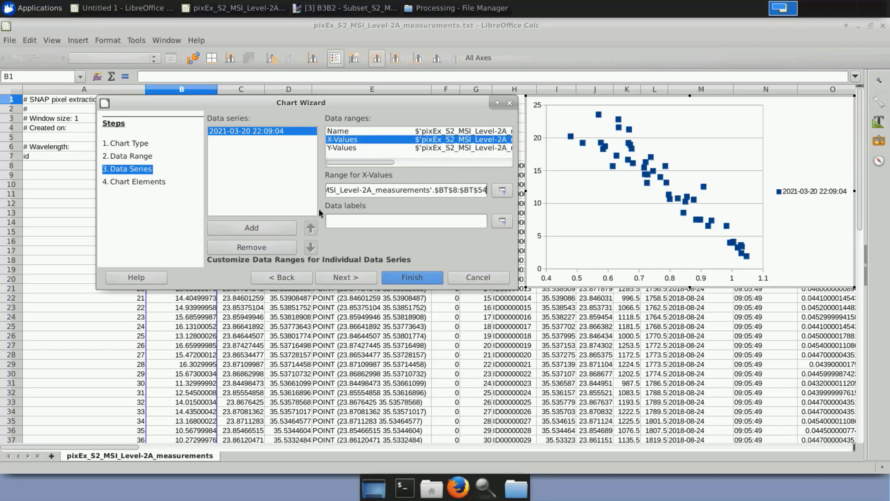
{"action": "left_click", "coordinate": [353, 278]}
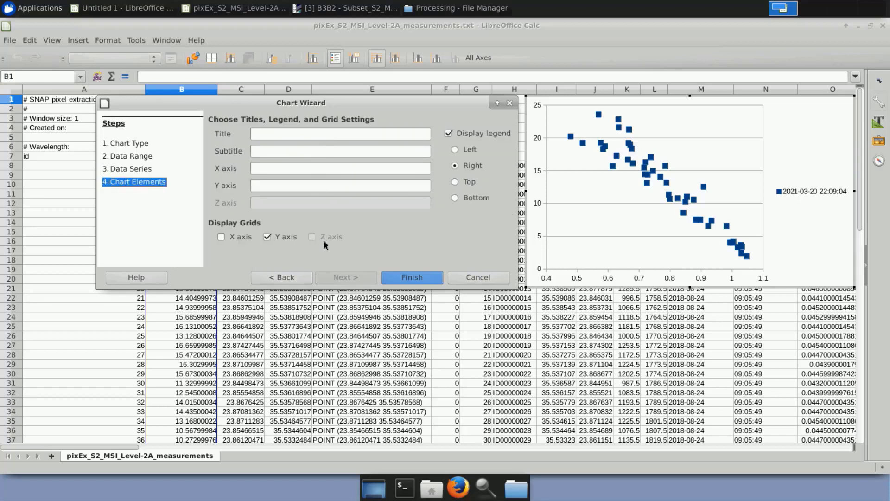
{"action": "left_click", "coordinate": [407, 278]}
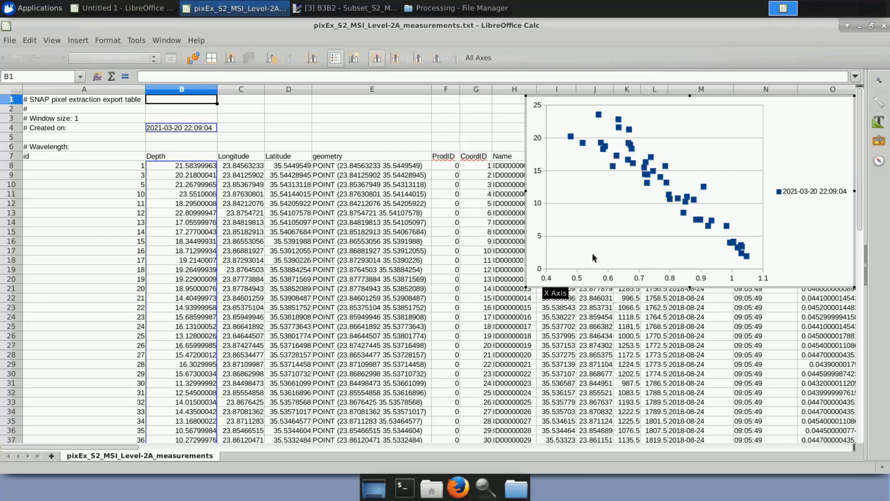
Shrink the point symbols of the scatter chart's data series, keeping their width-to-height ratio.
{"action": "left_click", "coordinate": [674, 203]}
{"action": "double_click", "coordinate": [674, 203]}
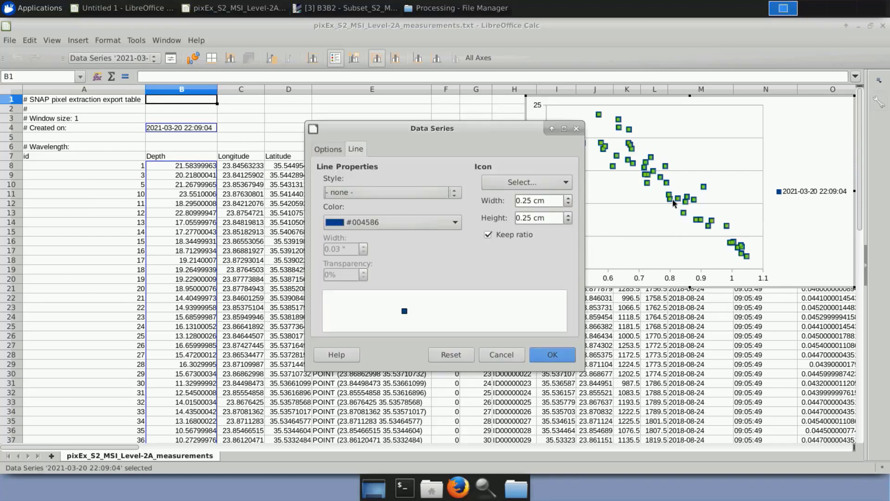
{"action": "left_click", "coordinate": [570, 205]}
{"action": "left_click", "coordinate": [570, 204]}
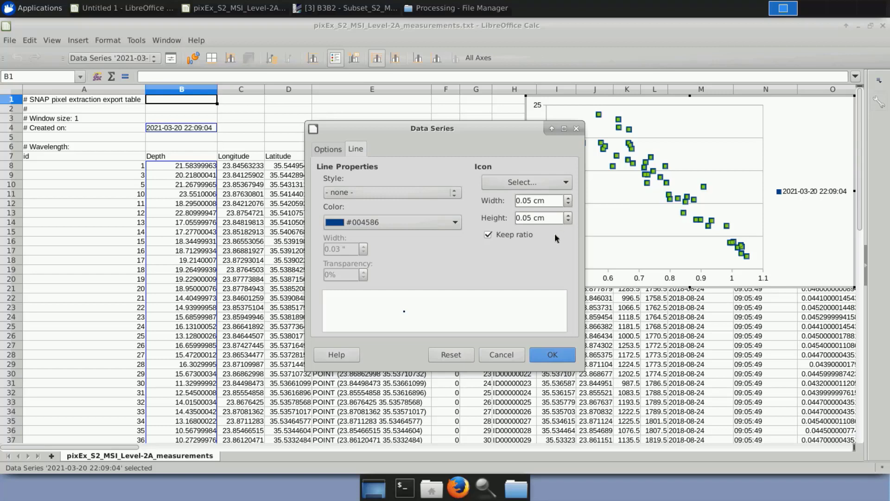
{"action": "left_click", "coordinate": [553, 355]}
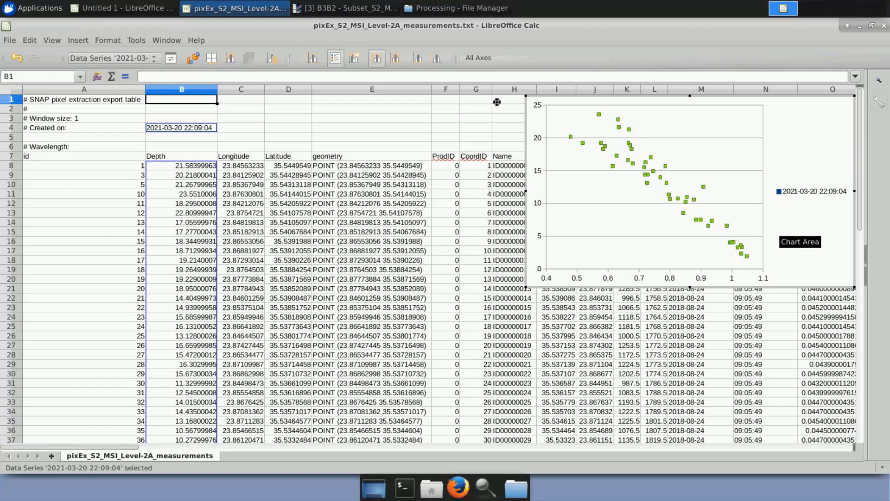
Select the Depth column (B) and start a Regression analysis from it.
{"action": "left_click", "coordinate": [185, 91]}
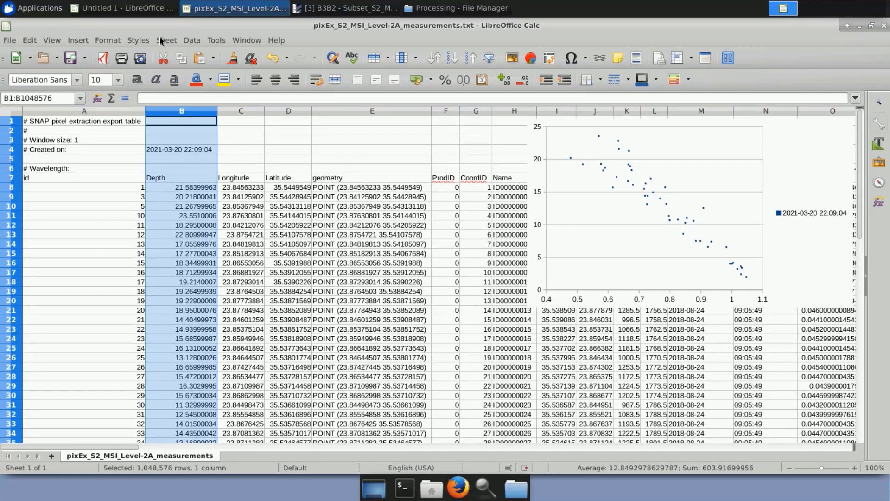
{"action": "left_click", "coordinate": [195, 42]}
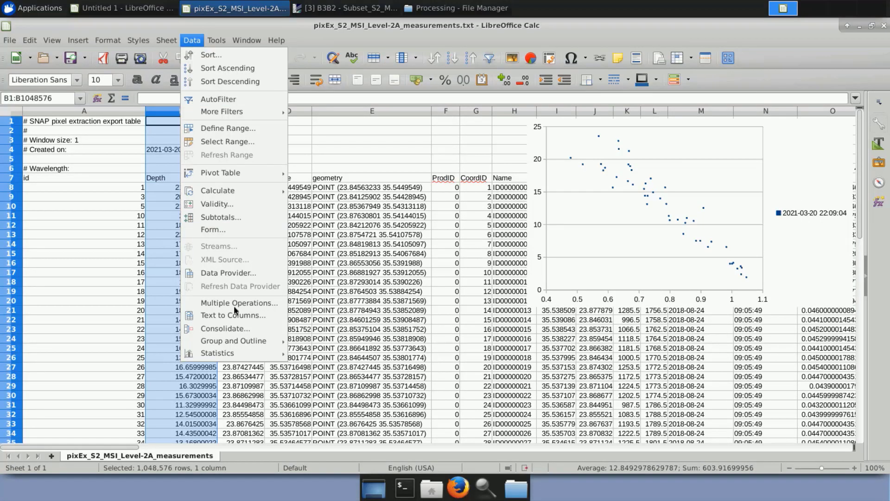
{"action": "mouse_move", "coordinate": [246, 354]}
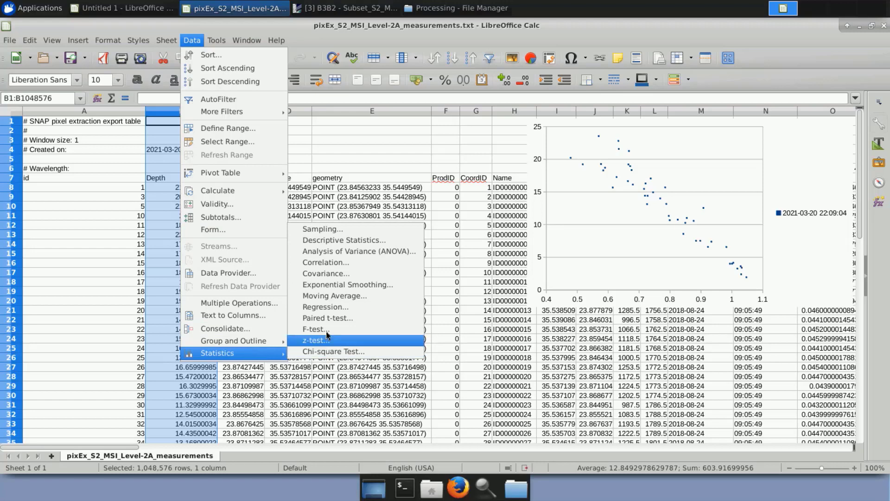
{"action": "left_click", "coordinate": [331, 308]}
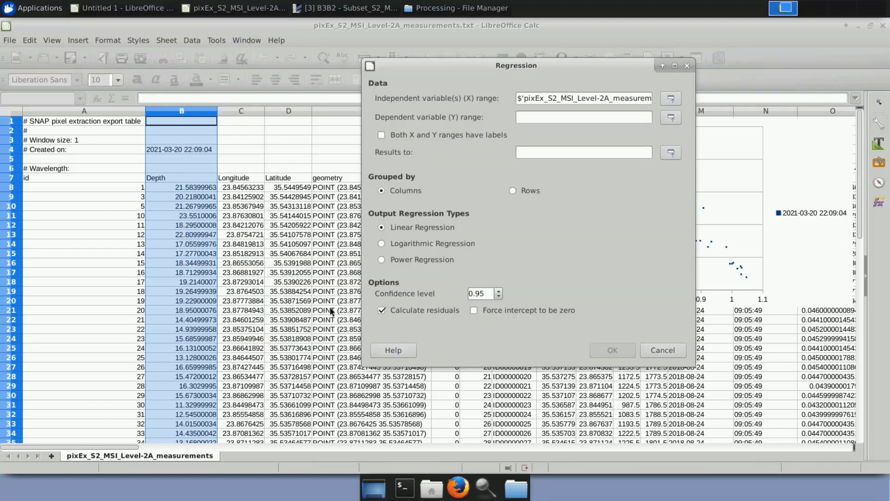
Set the regression's dependent variable (Y) range to $B$8:$B$54 and check it against the last data row of the sheet.
{"action": "left_click", "coordinate": [617, 116]}
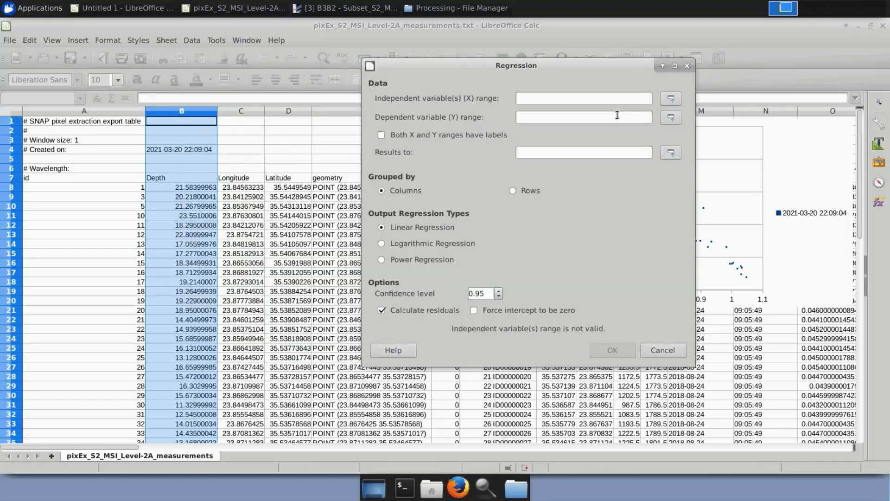
{"action": "type", "text": "$'pixEx_S2_MSI_Level-2A_measurements'.$B$1:$B$1048576"}
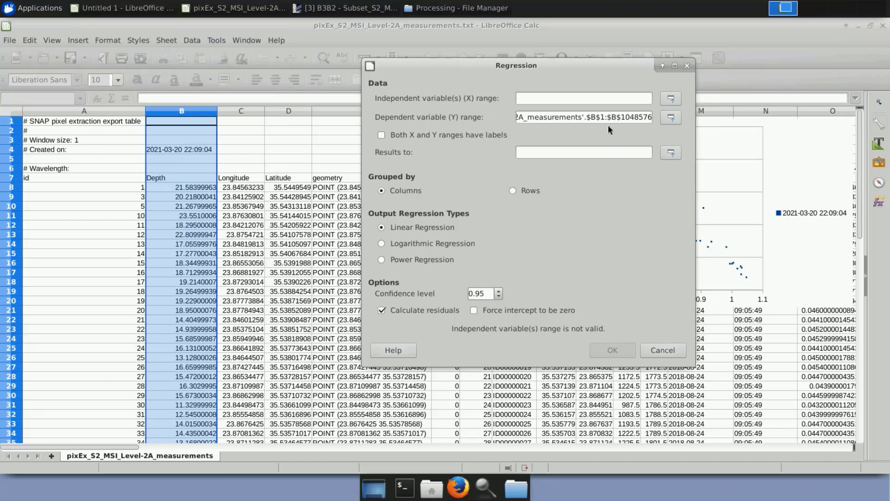
{"action": "key", "text": "BackSpace"}
{"action": "key", "text": "BackSpace"}
{"action": "key", "text": "BackSpace"}
{"action": "key", "text": "BackSpace"}
{"action": "key", "text": "BackSpace"}
{"action": "key", "text": "BackSpace"}
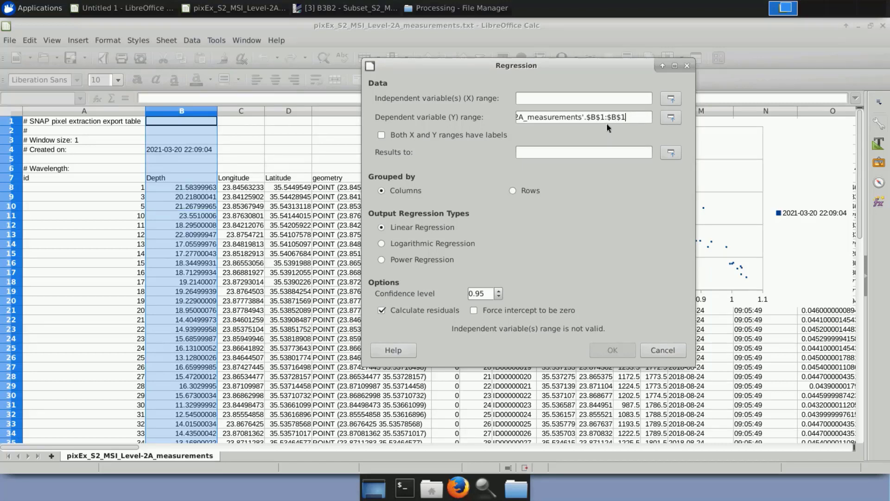
{"action": "type", "text": "54"}
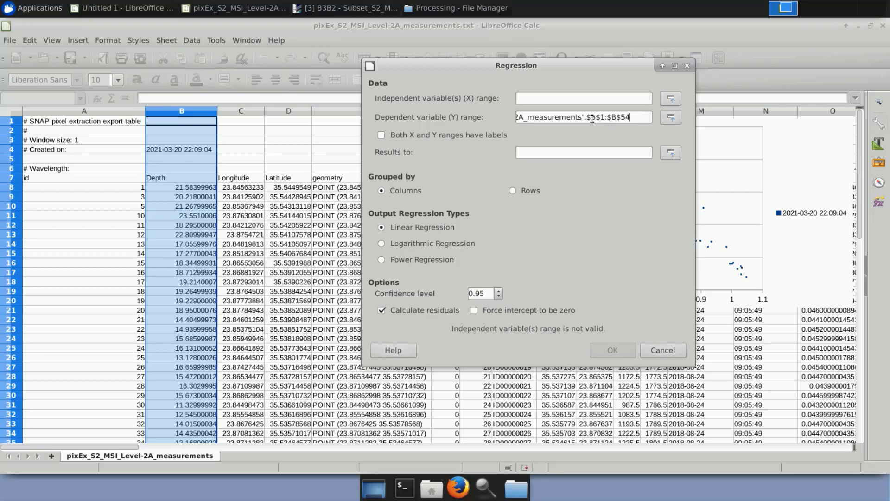
{"action": "left_click", "coordinate": [604, 117]}
{"action": "key", "text": "BackSpace"}
{"action": "key", "text": "BackSpace"}
{"action": "type", "text": "8"}
{"action": "scroll", "coordinate": [290, 311], "scroll_direction": "down", "scroll_amount": 8}
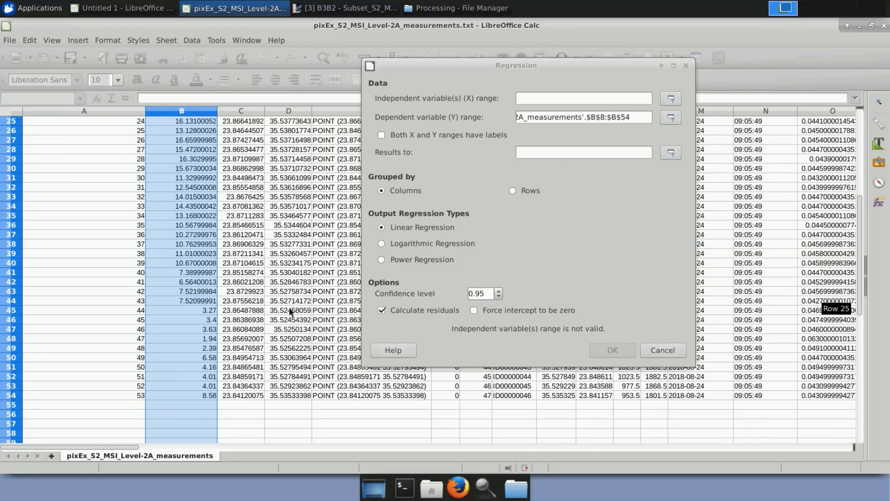
{"action": "scroll", "coordinate": [293, 309], "scroll_direction": "up", "scroll_amount": 8}
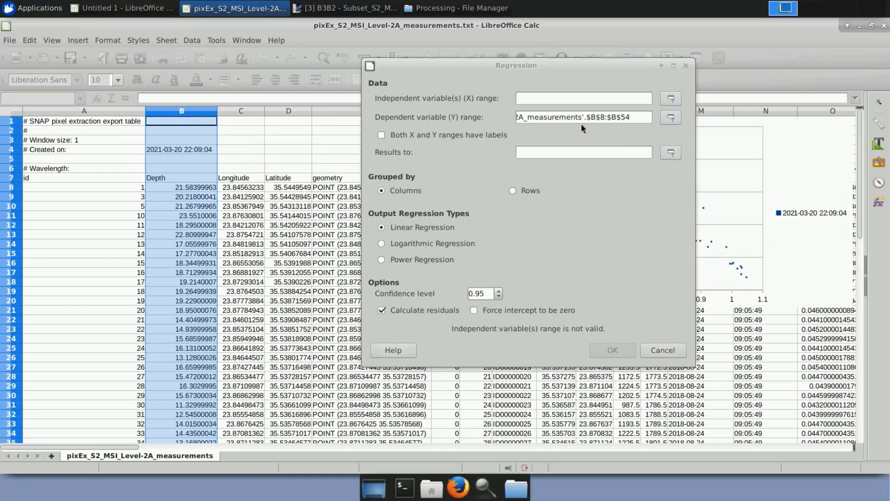
Copy the Y range into the independent variable (X) range and change its column to BT, giving $Bt$8:$Bt$54.
{"action": "left_click", "coordinate": [580, 110]}
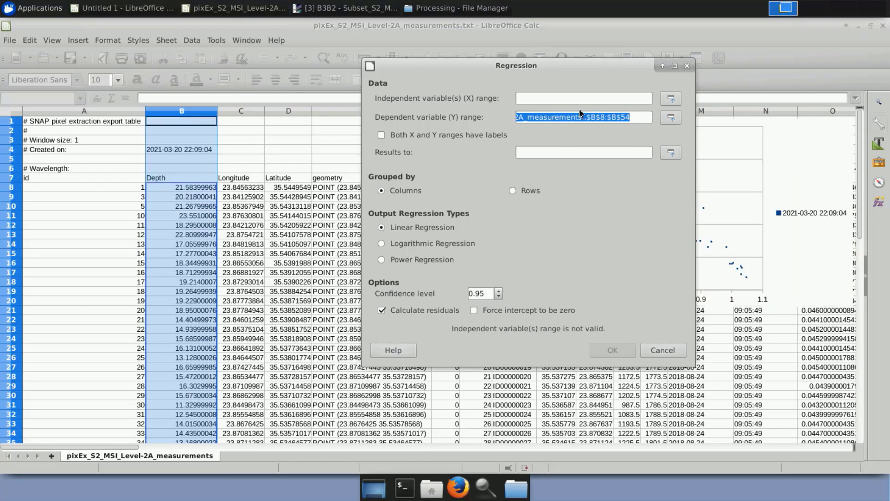
{"action": "left_click", "coordinate": [579, 100]}
{"action": "type", "text": "$'pixEx_S2_MSI_Level-2A_measurements'.$B$8:$B$54"}
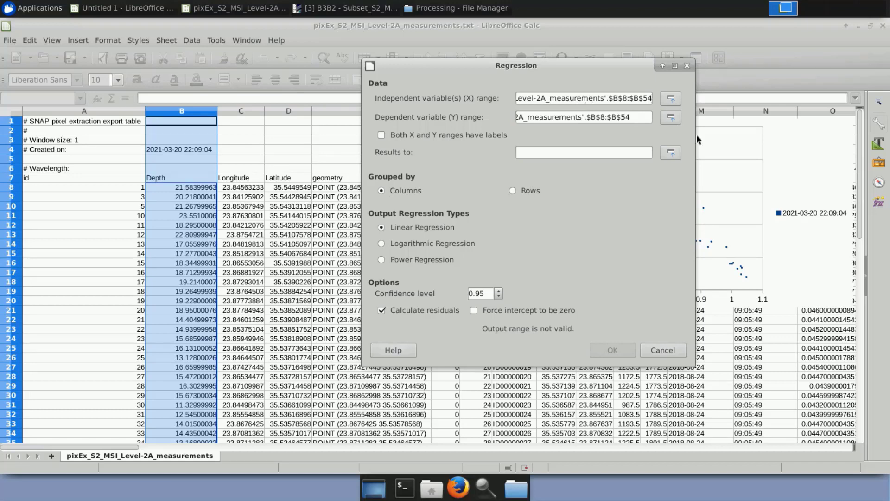
{"action": "type", "text": "t"}
{"action": "key", "text": "Right"}
{"action": "key", "text": "Right"}
{"action": "key", "text": "Right"}
{"action": "key", "text": "Right"}
Run the linear regression with its results output to BV$1 and view the resulting regression table.
{"action": "type", "text": "t"}
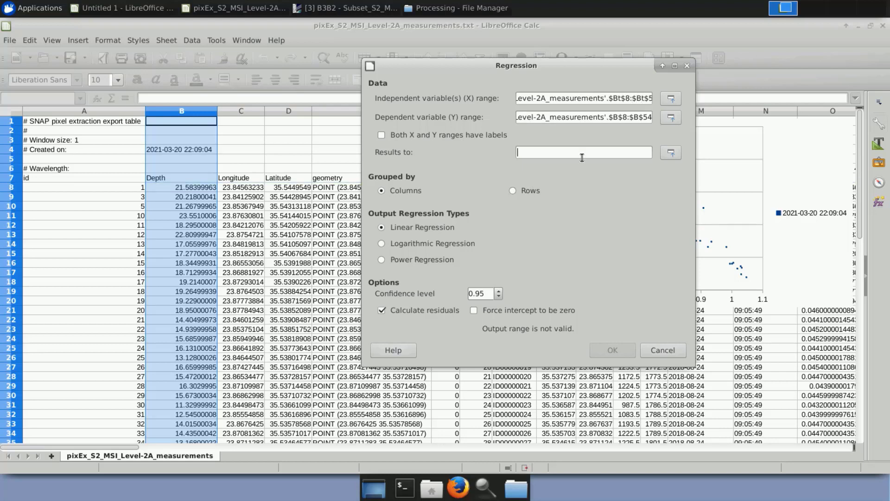
{"action": "type", "text": "BV$1"}
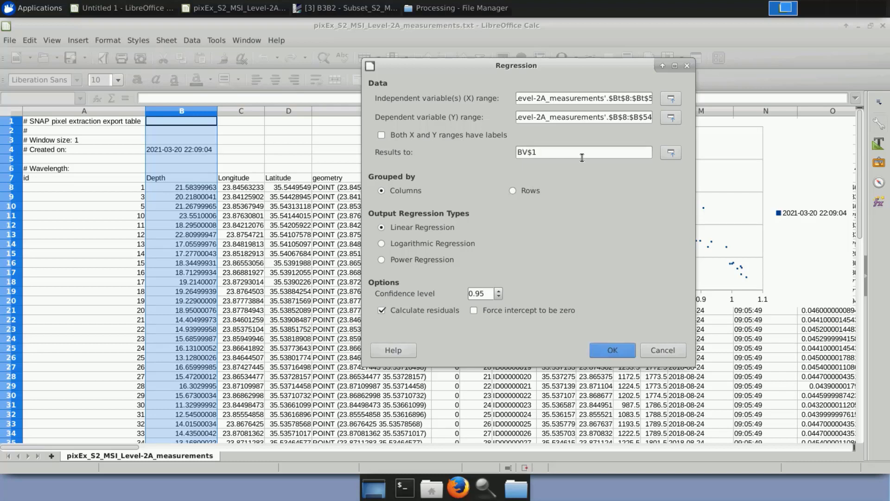
{"action": "left_click", "coordinate": [604, 345]}
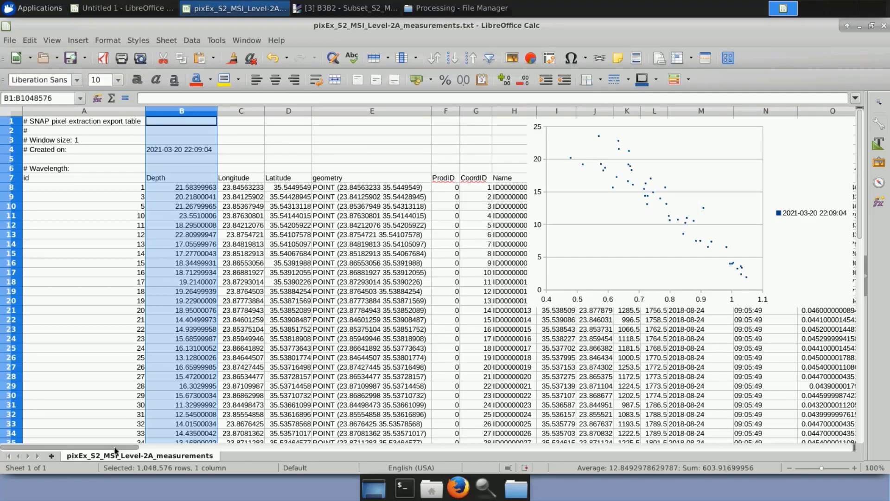
{"action": "left_click_drag", "start_coordinate": [115, 448], "coordinate": [777, 434]}
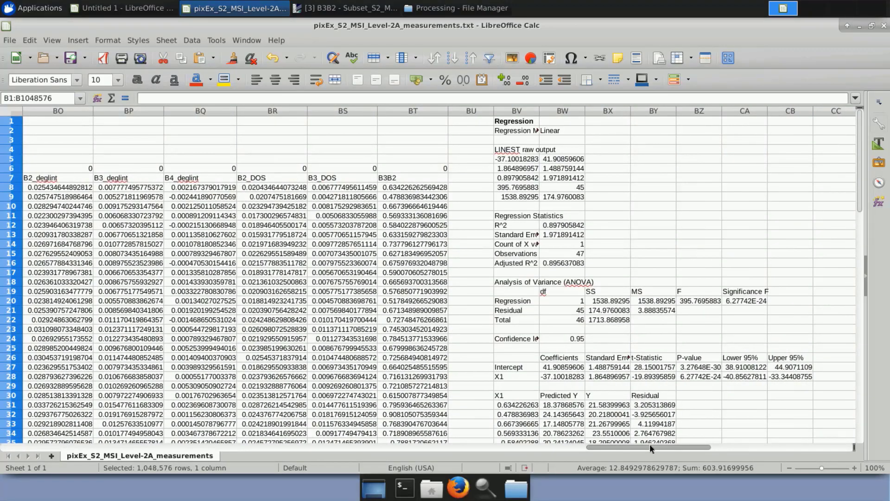
Move the scatter chart left so it spans columns E to M, and open it for editing with its data series selected.
{"action": "left_click_drag", "start_coordinate": [650, 444], "coordinate": [39, 454]}
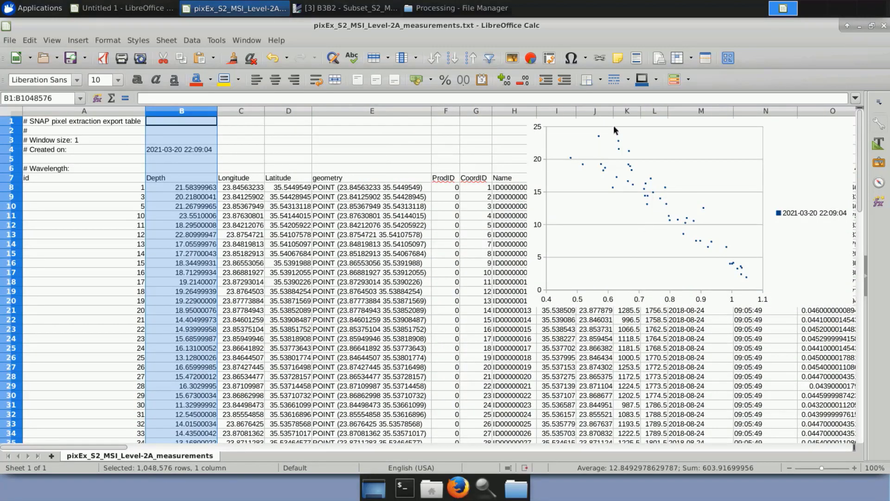
{"action": "left_click_drag", "start_coordinate": [615, 130], "coordinate": [445, 126]}
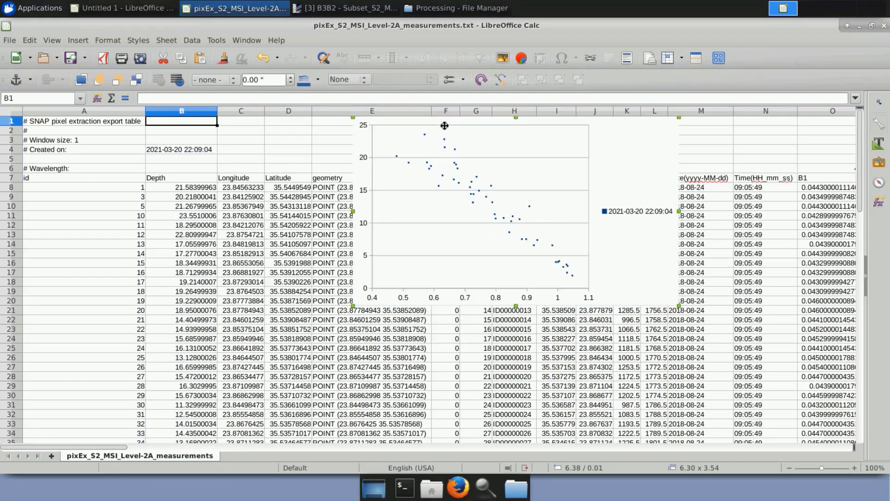
{"action": "double_click", "coordinate": [479, 190]}
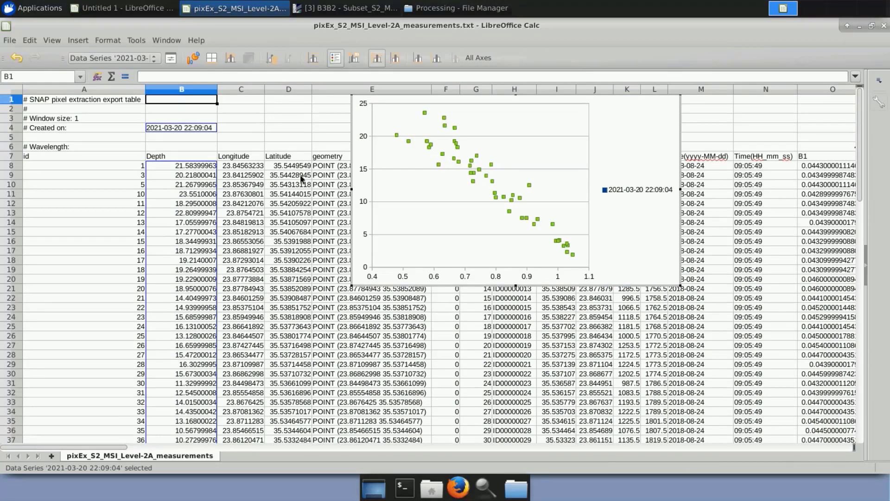
Insert a linear trend line for the data series with a continuous red line 0.04" wide.
{"action": "right_click", "coordinate": [473, 169]}
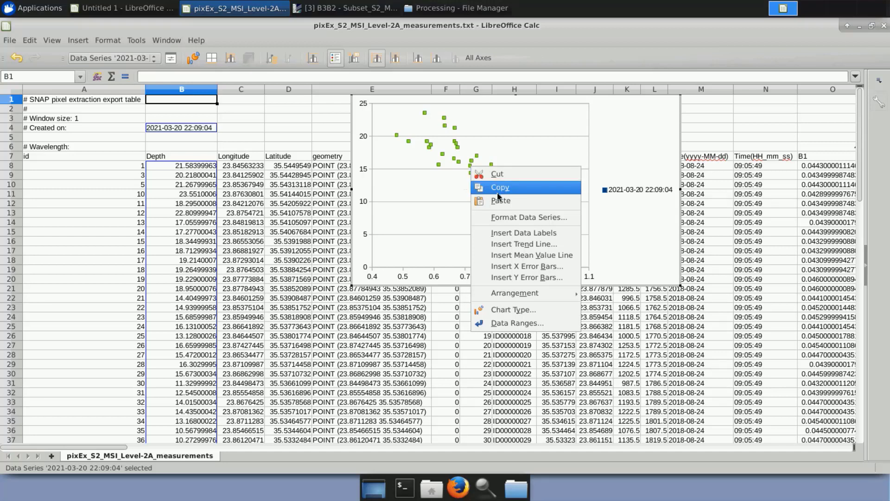
{"action": "left_click", "coordinate": [523, 245]}
{"action": "left_click", "coordinate": [437, 185]}
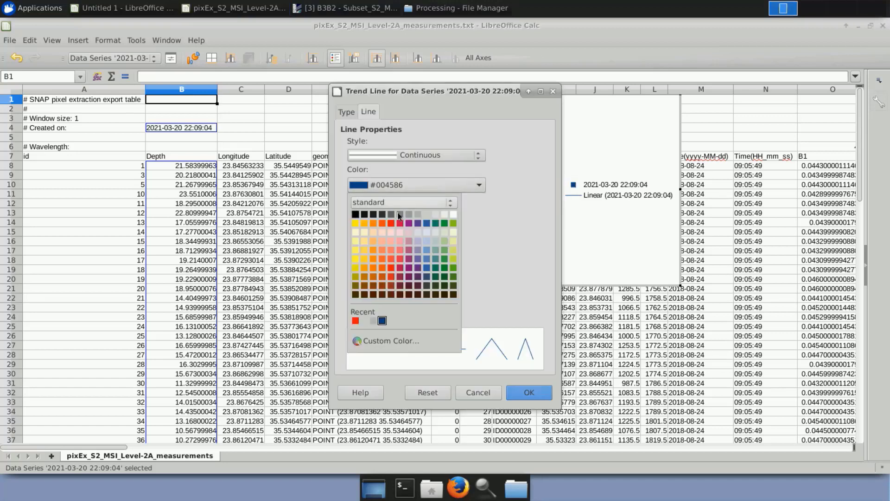
{"action": "left_click", "coordinate": [355, 321]}
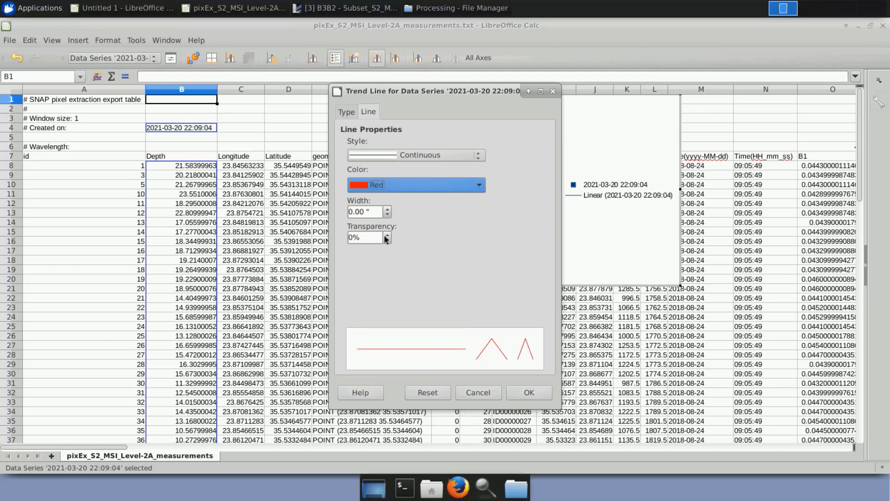
{"action": "left_click", "coordinate": [389, 210]}
{"action": "left_click", "coordinate": [388, 210]}
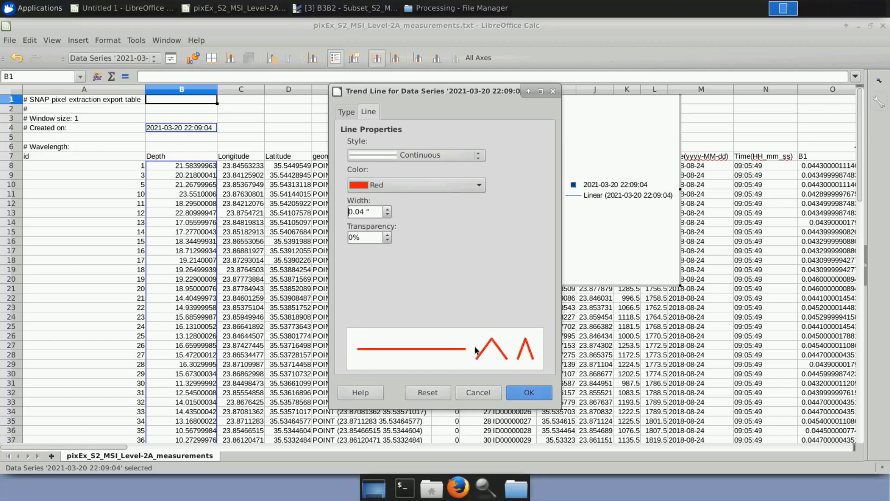
{"action": "left_click", "coordinate": [529, 393]}
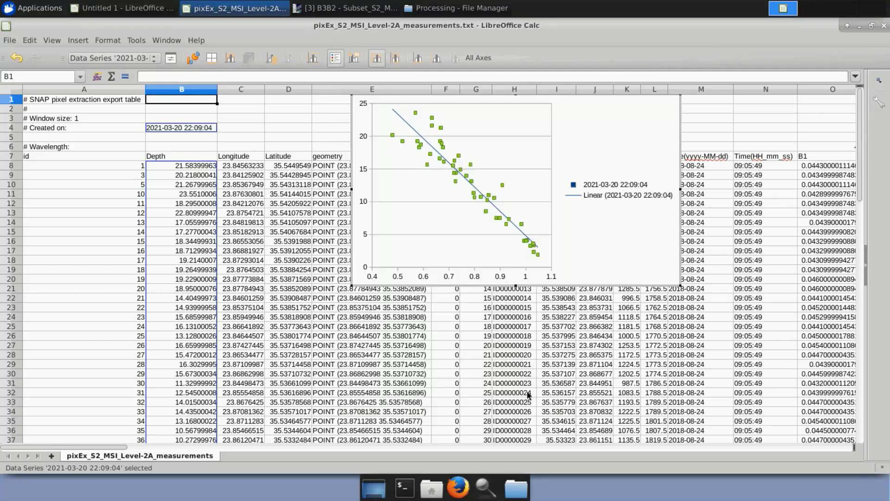
Add the R² value and equation to the scatter chart's trend line, and move the equation label clear of the data points.
{"action": "right_click", "coordinate": [405, 122]}
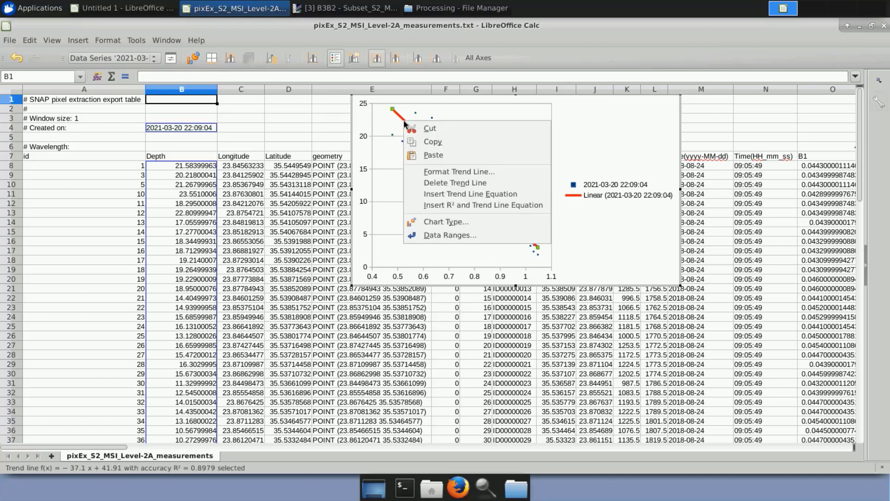
{"action": "left_click", "coordinate": [491, 209]}
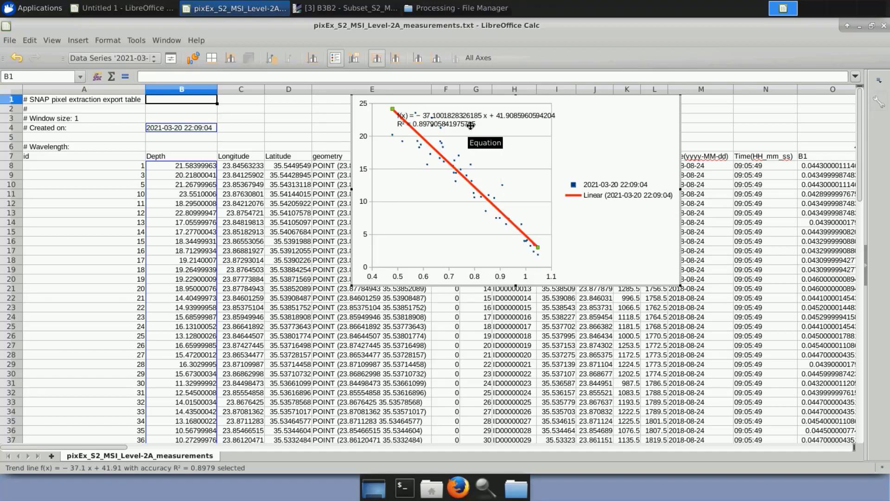
{"action": "left_click", "coordinate": [464, 113]}
{"action": "left_click_drag", "start_coordinate": [463, 112], "coordinate": [552, 145]}
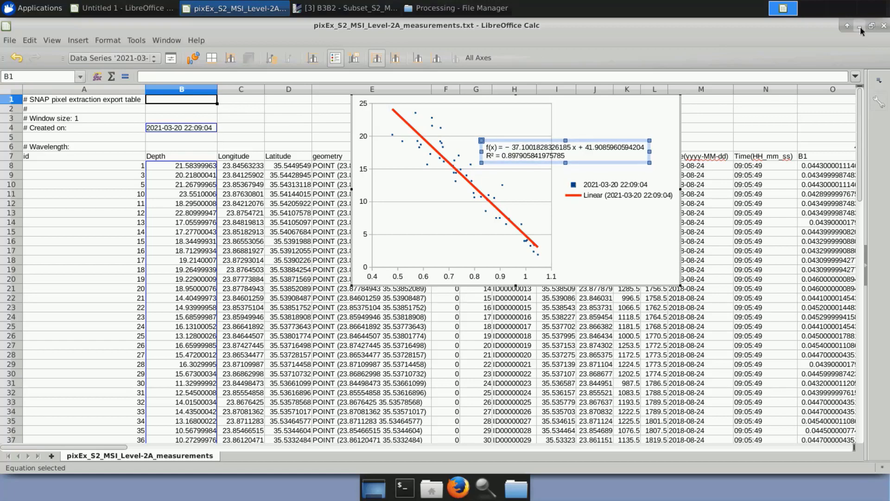
Switch to SNAP and start a Band Maths band named SBD in the Subset_S2_MSIL2A_20180824_resampled product.
{"action": "left_click", "coordinate": [345, 13]}
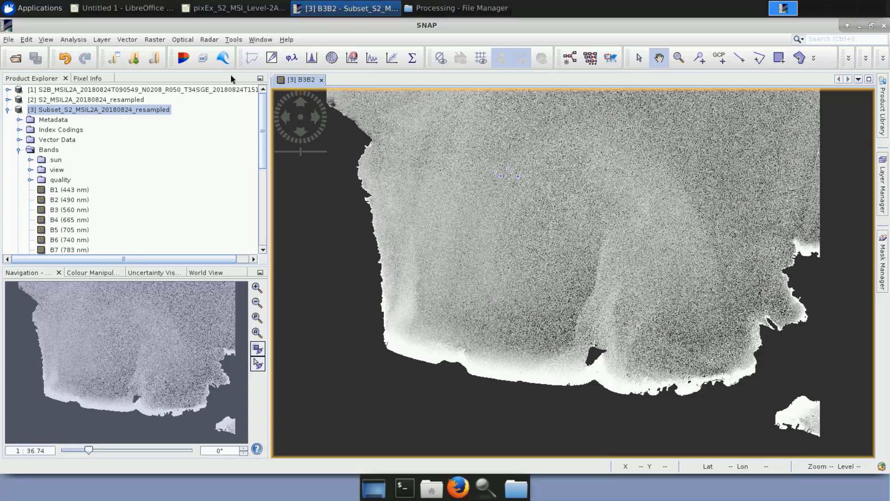
{"action": "right_click", "coordinate": [146, 112]}
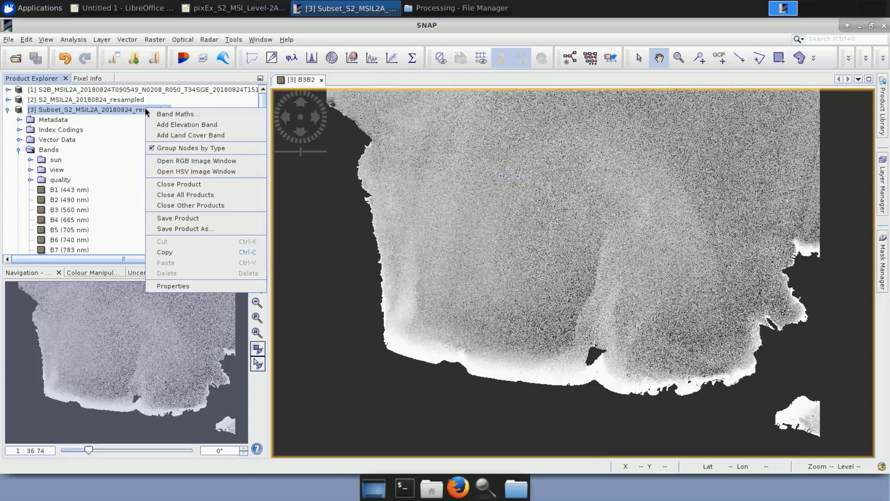
{"action": "left_click", "coordinate": [200, 113]}
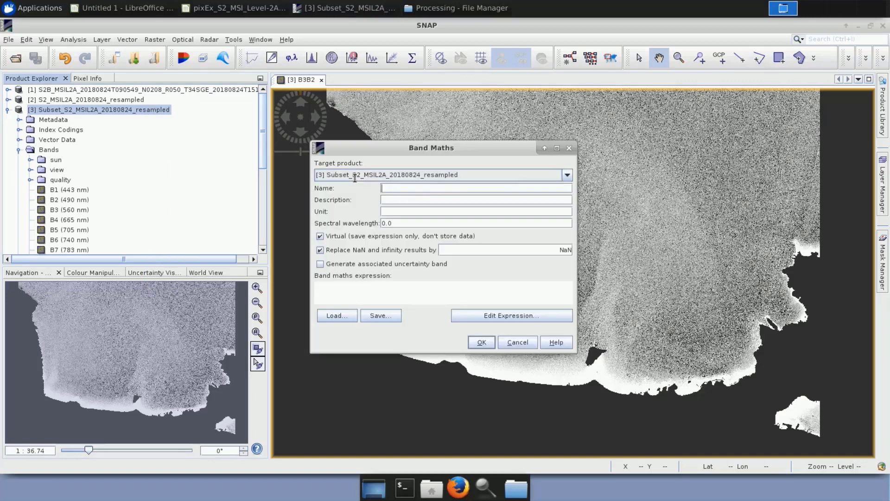
{"action": "type", "text": "SBD"}
Enter the band expression -37.118 * B3B2 + 41.926 and create the SBD band.
{"action": "left_click", "coordinate": [524, 316]}
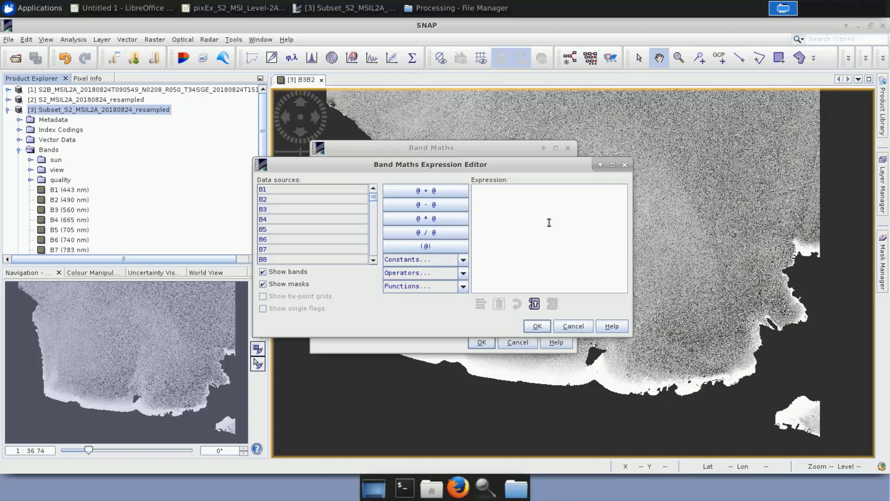
{"action": "type", "text": "-37.118 * B3B2 + 41,926"}
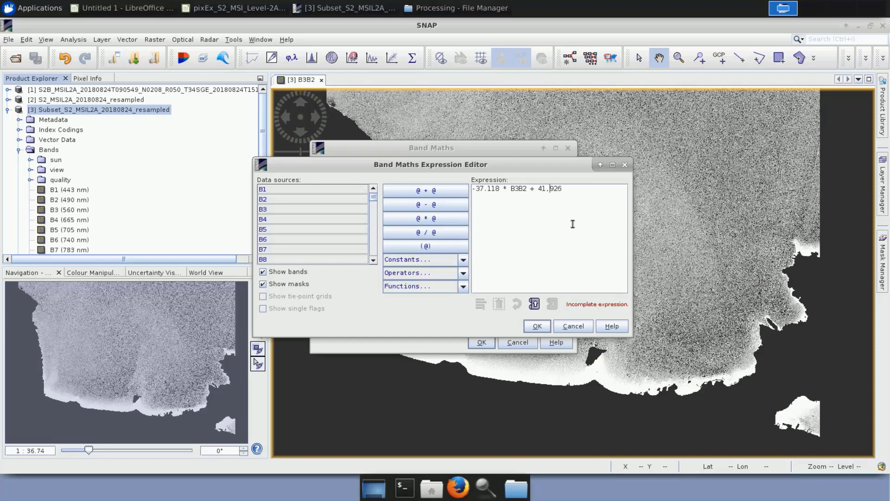
{"action": "key", "text": "Left"}
{"action": "key", "text": "Left"}
{"action": "key", "text": "BackSpace"}
{"action": "type", "text": "."}
{"action": "left_click", "coordinate": [536, 327]}
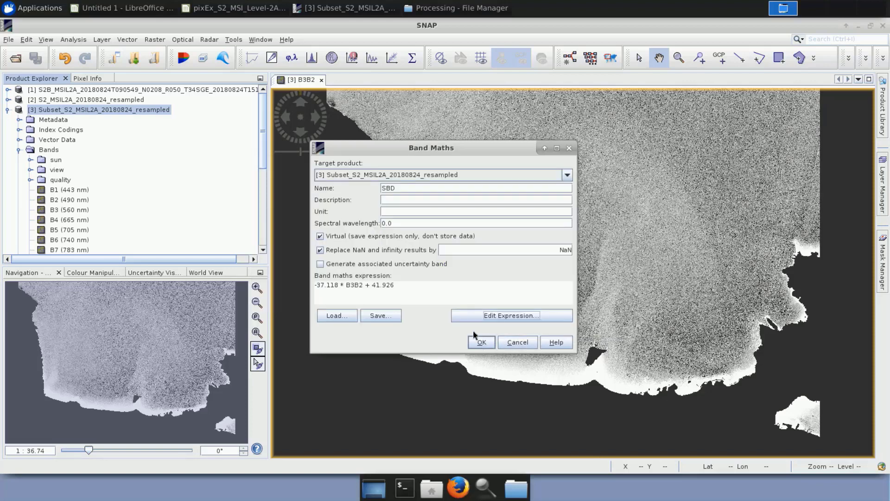
{"action": "left_click", "coordinate": [476, 341]}
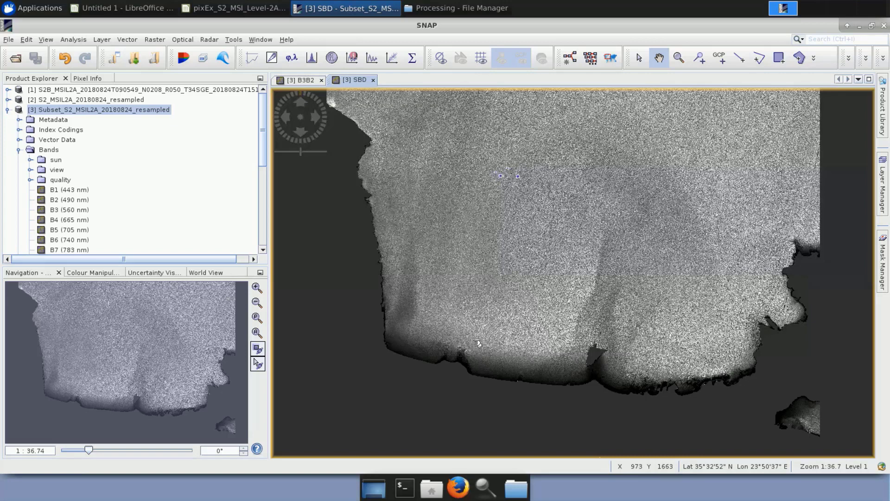
Import the colour palette Bathymetry.cpd from the AuxData folder of MLT0321_NearshoreBathymetry_Crete for the SBD band.
{"action": "left_click", "coordinate": [80, 274]}
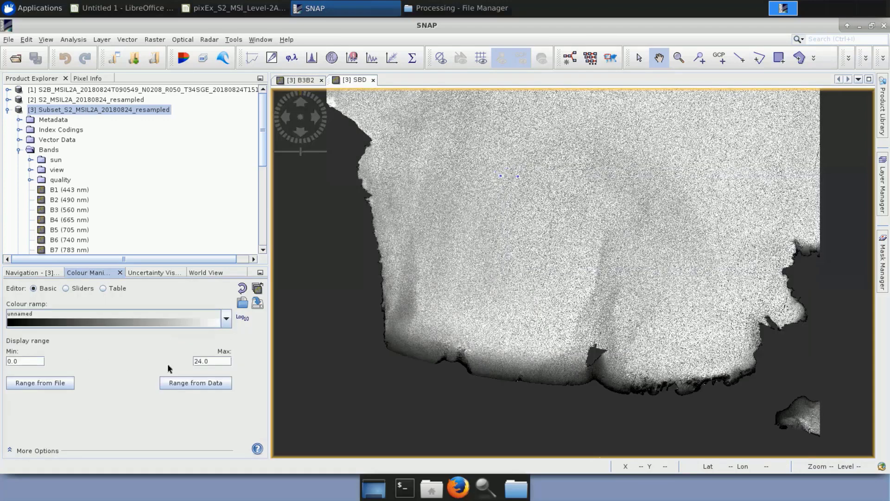
{"action": "left_click", "coordinate": [242, 304]}
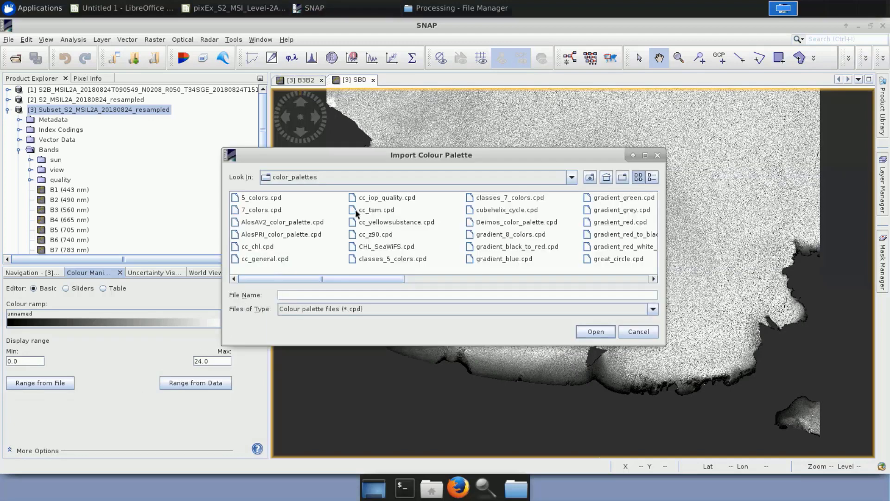
{"action": "left_click", "coordinate": [571, 178]}
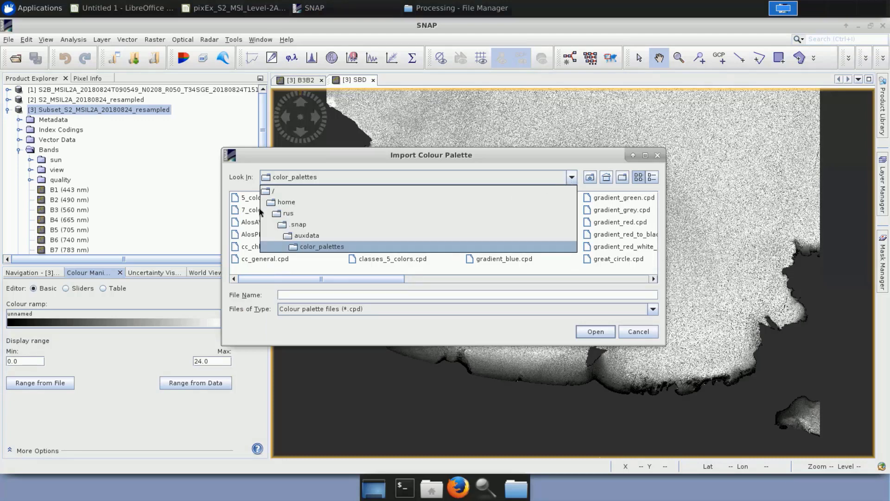
{"action": "left_click", "coordinate": [276, 191]}
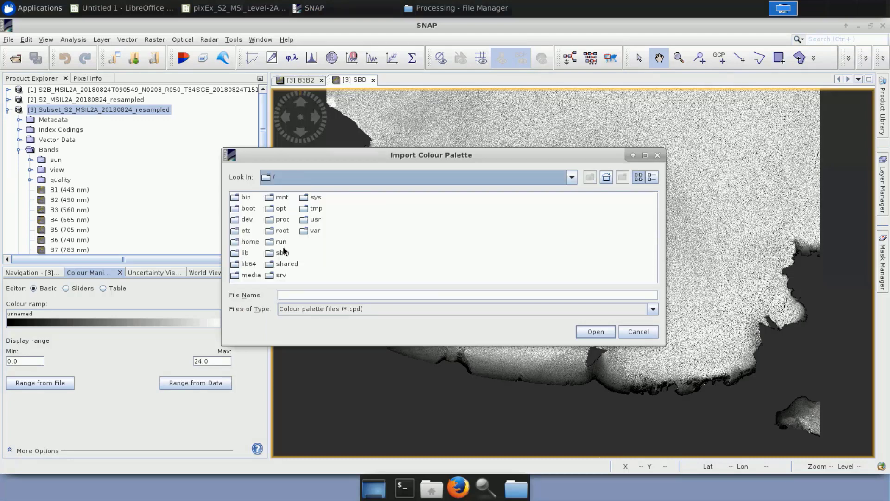
{"action": "double_click", "coordinate": [285, 264]}
{"action": "double_click", "coordinate": [263, 221]}
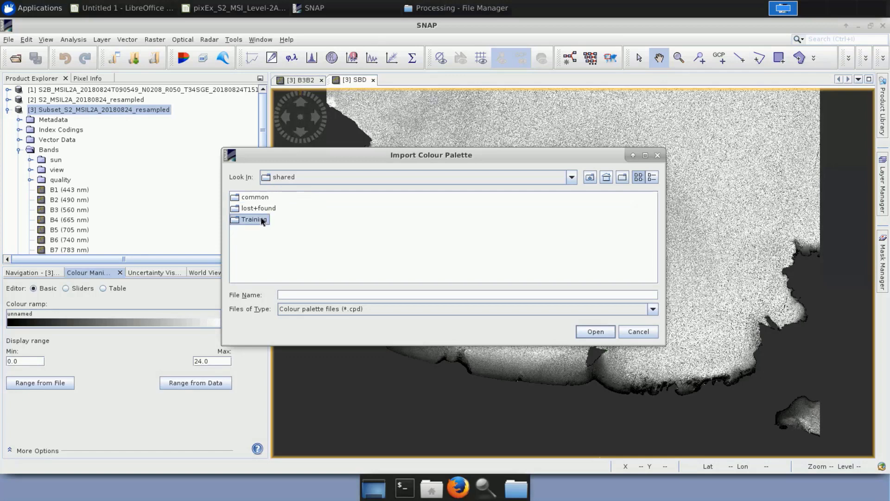
{"action": "left_click", "coordinate": [260, 203]}
{"action": "double_click", "coordinate": [267, 209]}
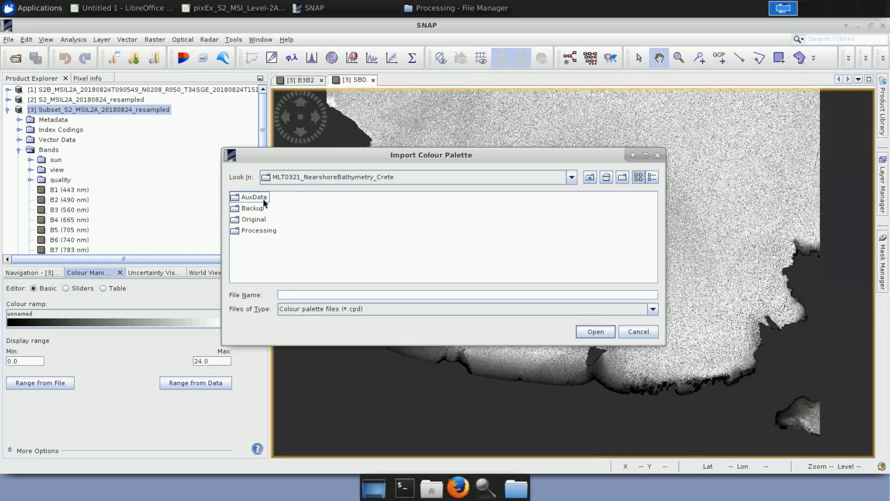
{"action": "double_click", "coordinate": [262, 198]}
{"action": "left_click", "coordinate": [262, 200]}
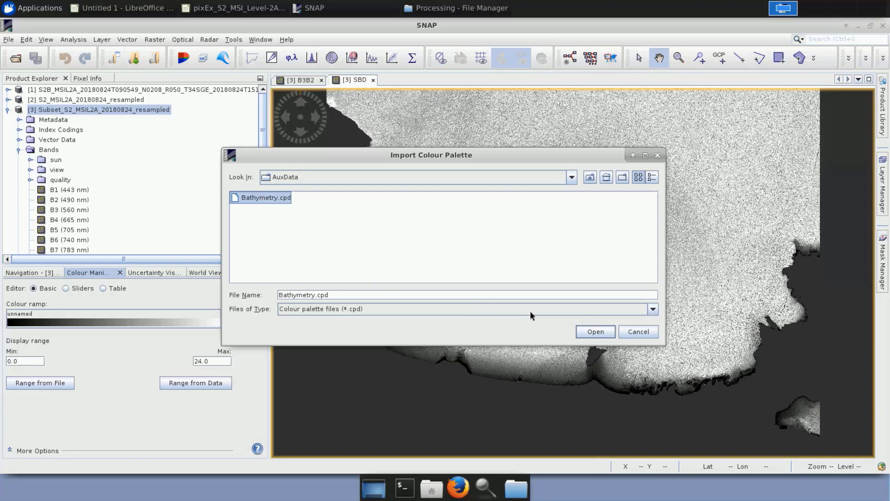
{"action": "left_click", "coordinate": [596, 333]}
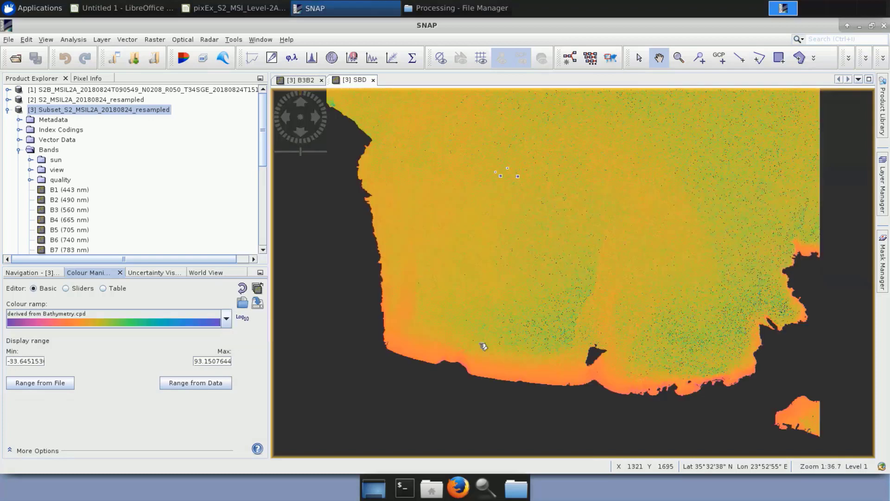
Set the SBD band's colour display range to 0 to 24 and save the Subset_S2_MSIL2A_20180824_resampled product.
{"action": "triple_click", "coordinate": [31, 361]}
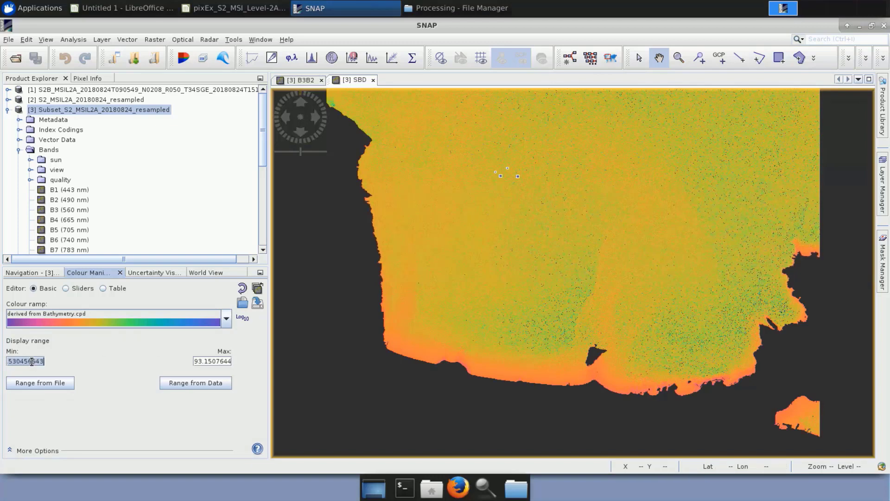
{"action": "type", "text": "-"}
{"action": "key", "text": "BackSpace"}
{"action": "type", "text": "0"}
{"action": "triple_click", "coordinate": [227, 360]}
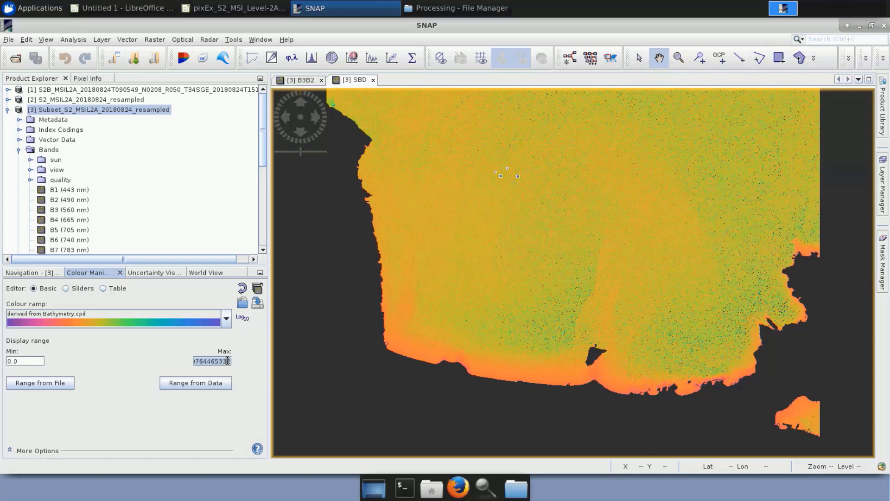
{"action": "type", "text": "24"}
{"action": "key", "text": "Return"}
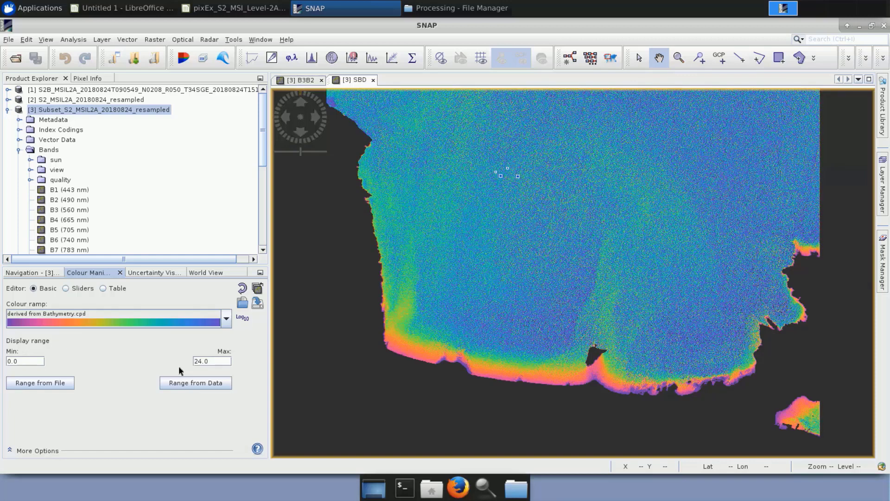
{"action": "right_click", "coordinate": [95, 113]}
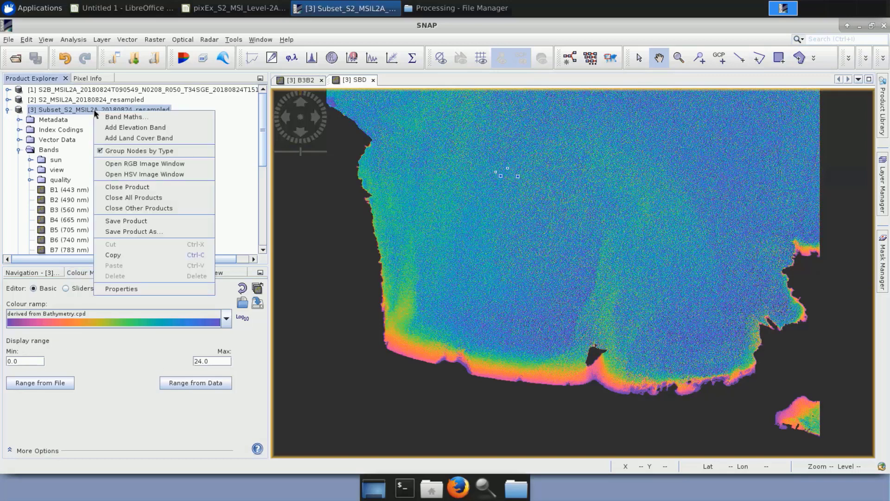
{"action": "left_click", "coordinate": [125, 221]}
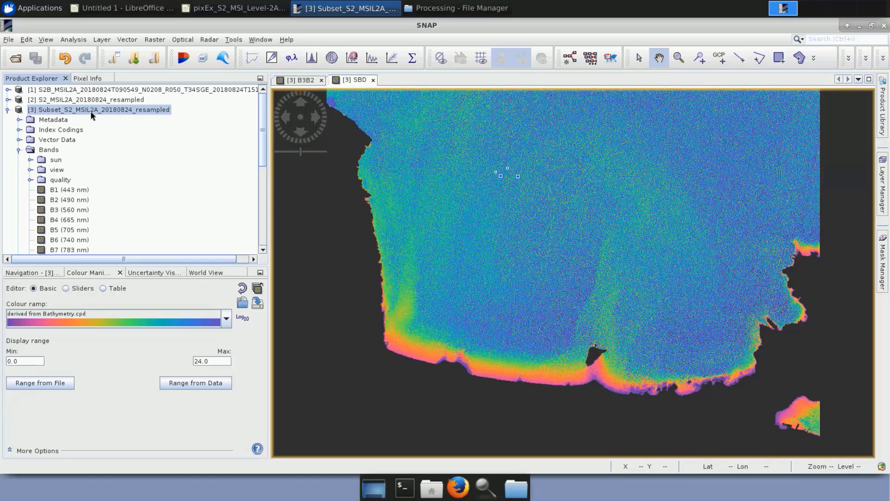
Open the Sen2Coral Deglint Processor for the subset product and set the sun glint areas to geometry_Polygon.
{"action": "left_click", "coordinate": [179, 41]}
{"action": "mouse_move", "coordinate": [250, 107]}
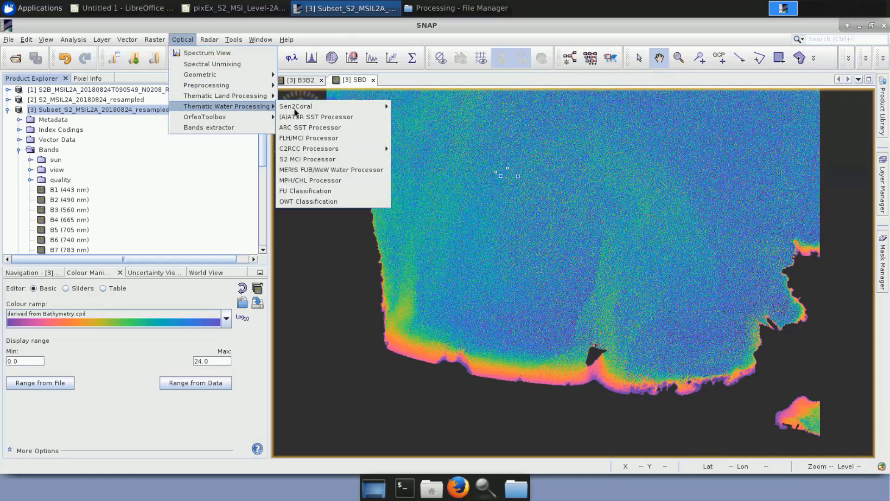
{"action": "mouse_move", "coordinate": [331, 110]}
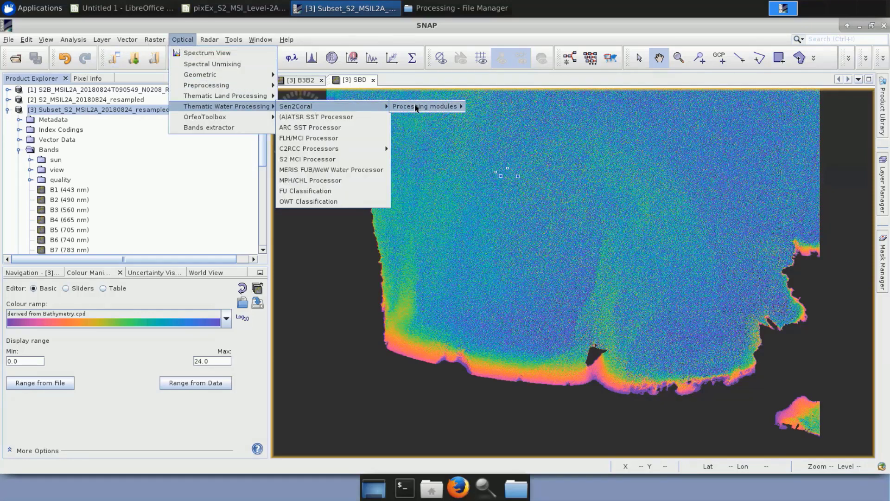
{"action": "mouse_move", "coordinate": [423, 108]}
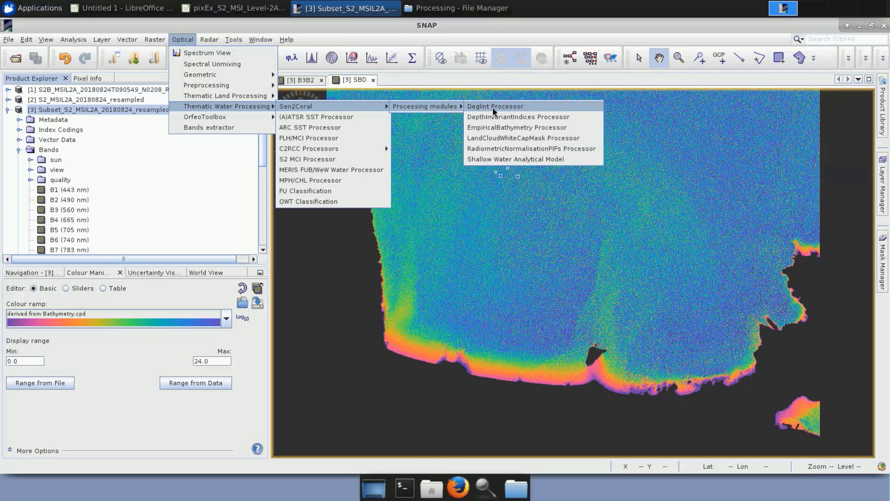
{"action": "left_click", "coordinate": [516, 107]}
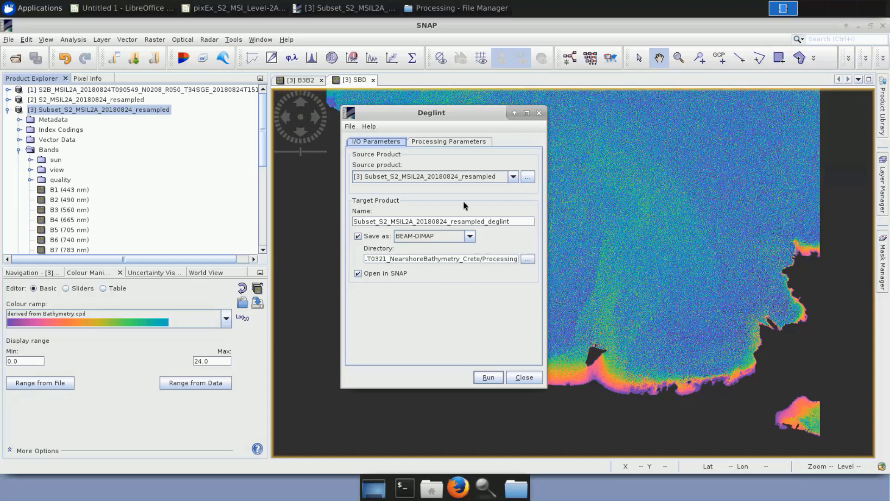
{"action": "left_click", "coordinate": [446, 140]}
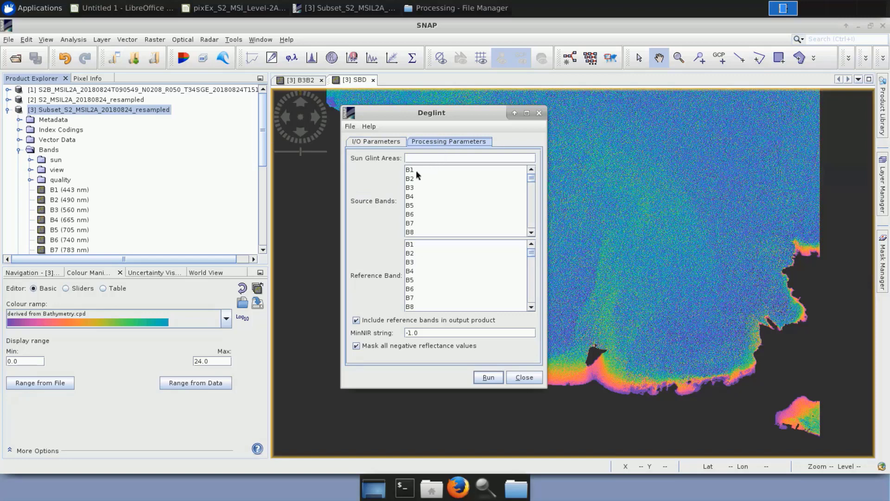
{"action": "left_click", "coordinate": [431, 157]}
{"action": "type", "text": "geometry_Pol"}
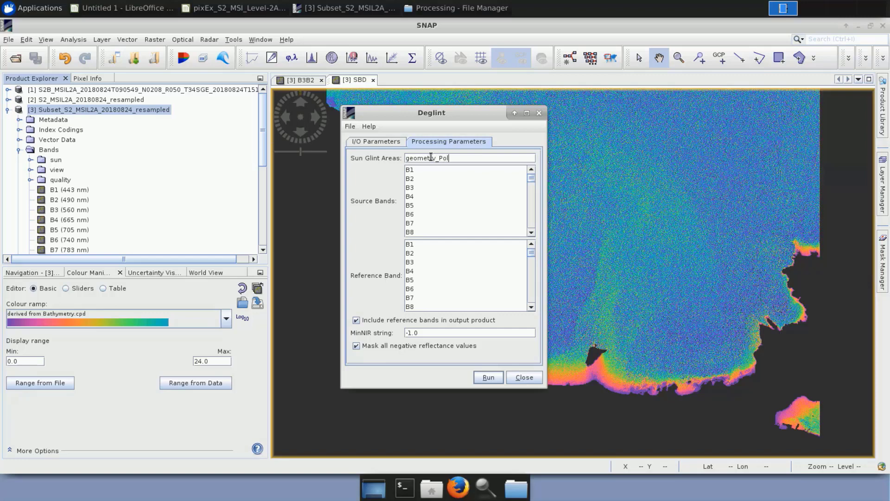
{"action": "type", "text": "ygon"}
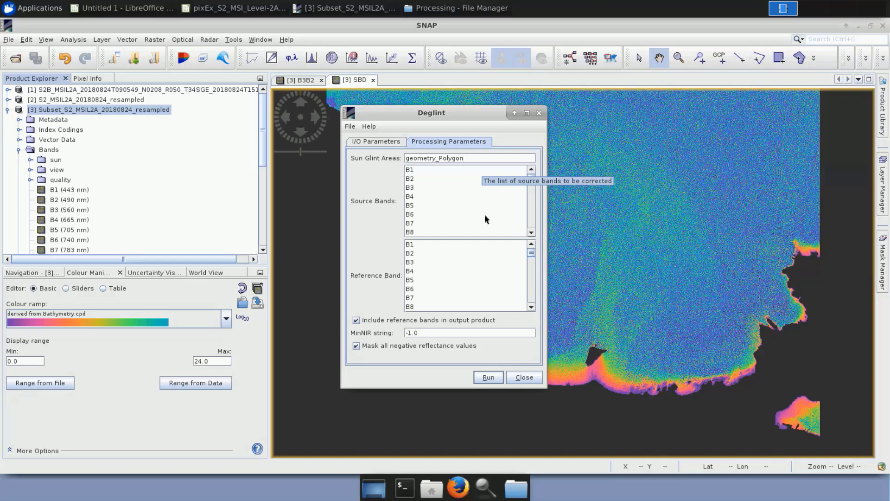
Choose source bands B2, B3 and B4 with reference band B8, run the deglint processing and close its dialog.
{"action": "left_click", "coordinate": [419, 179]}
{"action": "left_click", "coordinate": [418, 186], "text": "shift"}
{"action": "left_click", "coordinate": [418, 197], "text": "shift"}
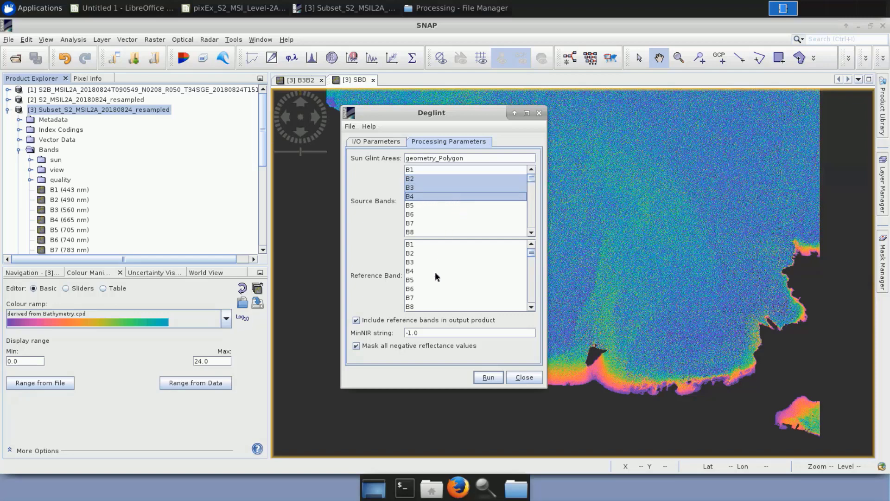
{"action": "left_click", "coordinate": [418, 307]}
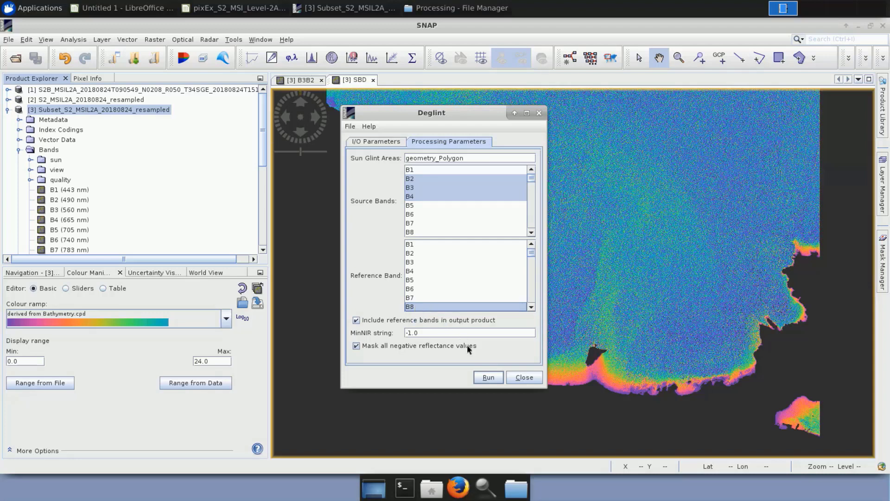
{"action": "left_click", "coordinate": [493, 379]}
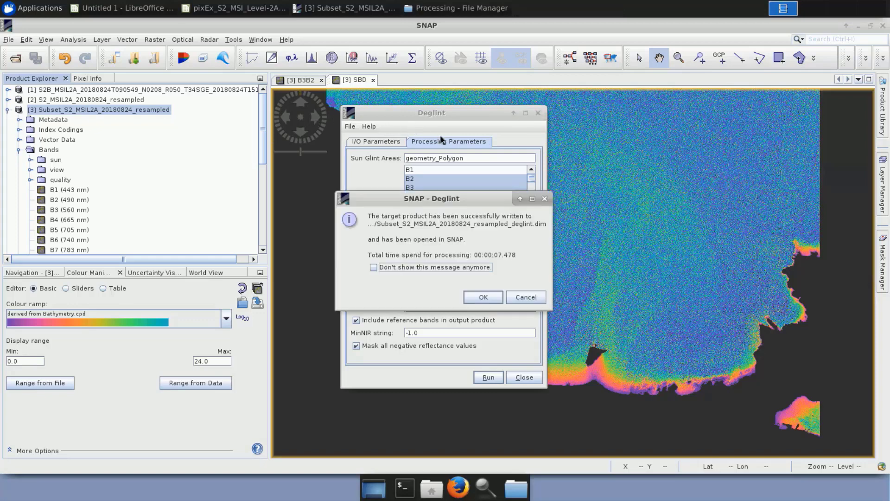
{"action": "left_click", "coordinate": [484, 296]}
{"action": "left_click", "coordinate": [538, 112]}
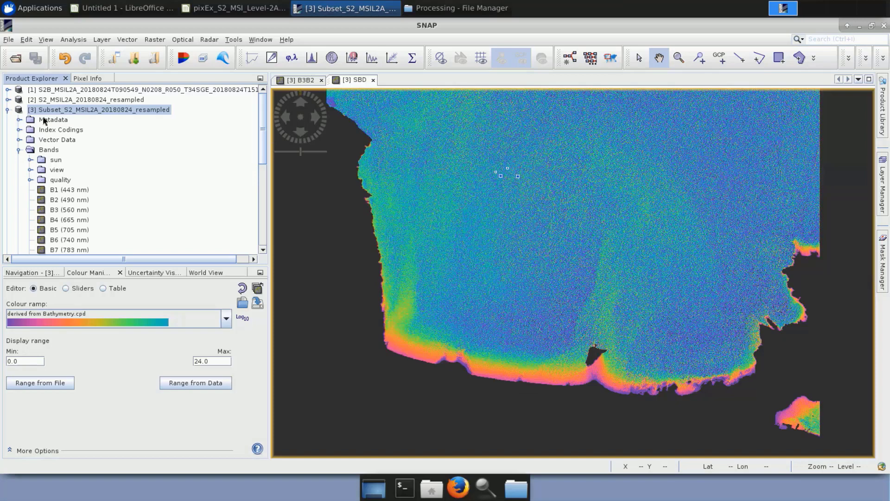
Collapse the subset product and list the bands of the Subset_S2_MSIL2A_20180824_resampled_deglint product.
{"action": "left_click", "coordinate": [8, 110]}
{"action": "left_click", "coordinate": [8, 120]}
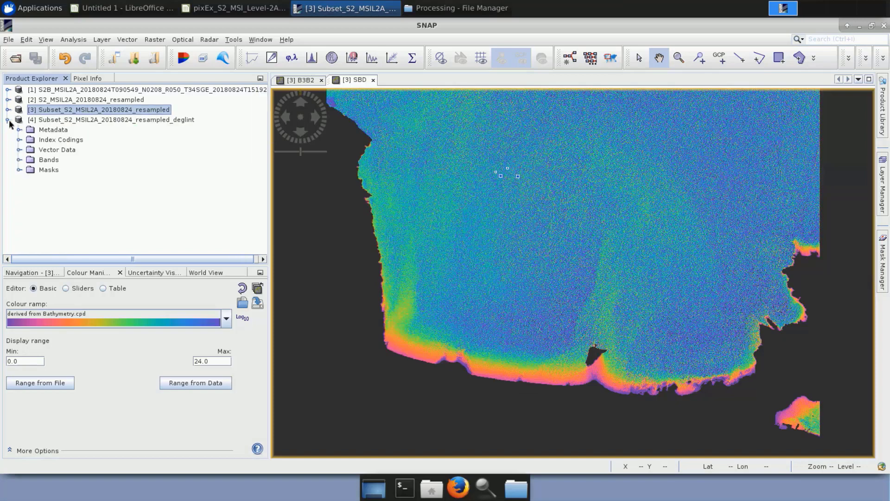
{"action": "left_click", "coordinate": [18, 159]}
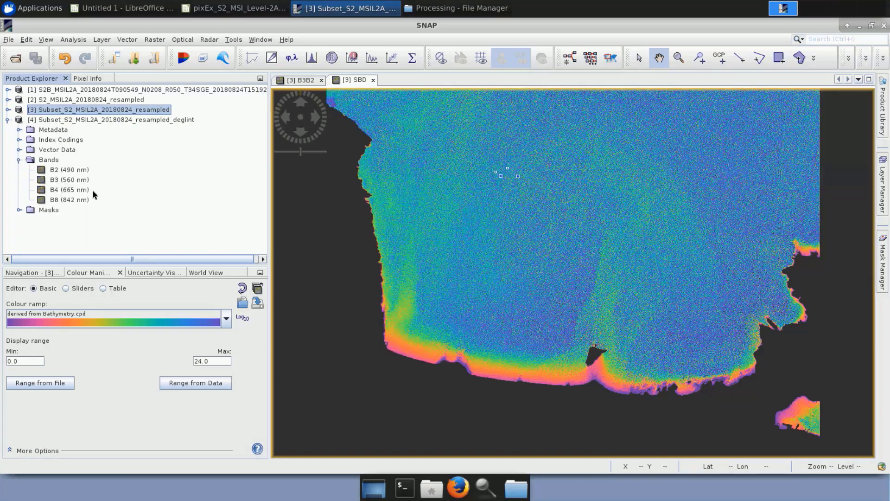
{"action": "left_click", "coordinate": [116, 120]}
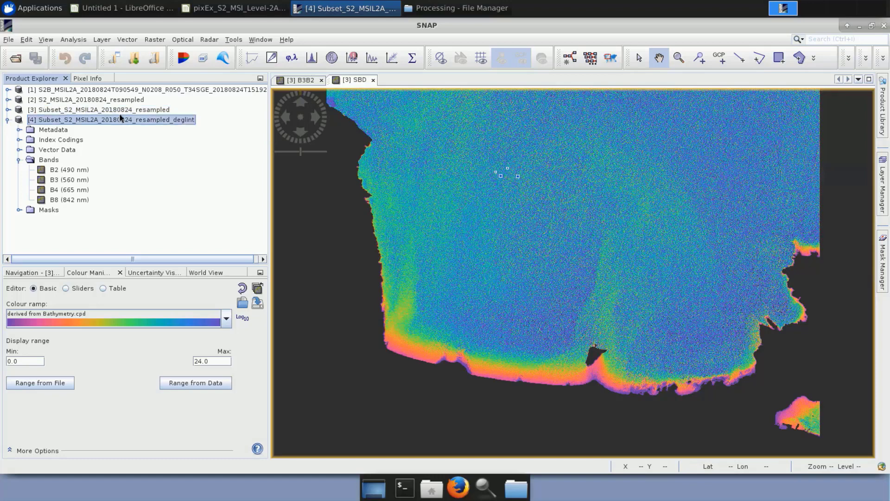
Open the Sen2Coral EmpiricalBathymetry Processor for the Subset_S2_MSIL2A_20180824_resampled product and choose B2_DOS and B3_DOS as the bands to use.
{"action": "left_click", "coordinate": [120, 111]}
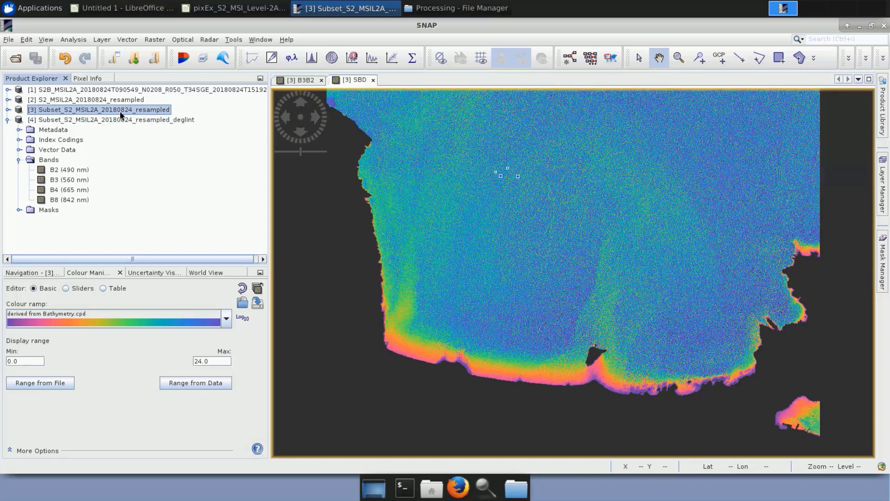
{"action": "left_click", "coordinate": [184, 41]}
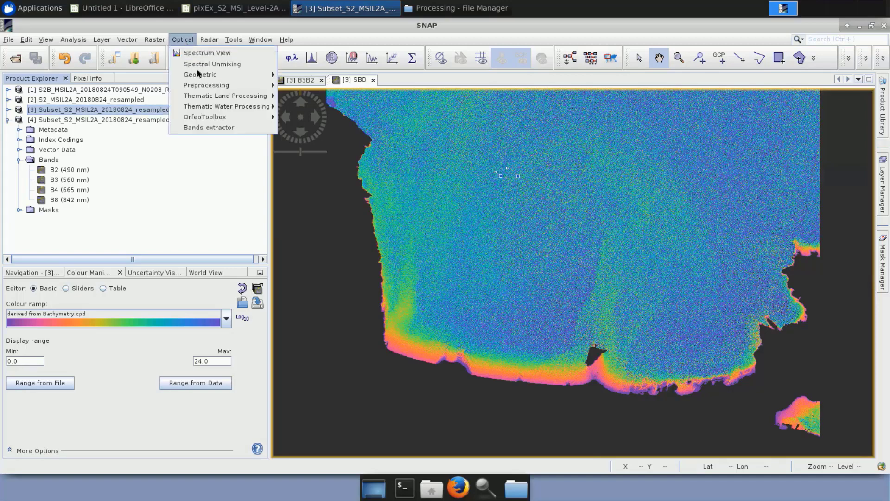
{"action": "mouse_move", "coordinate": [233, 107]}
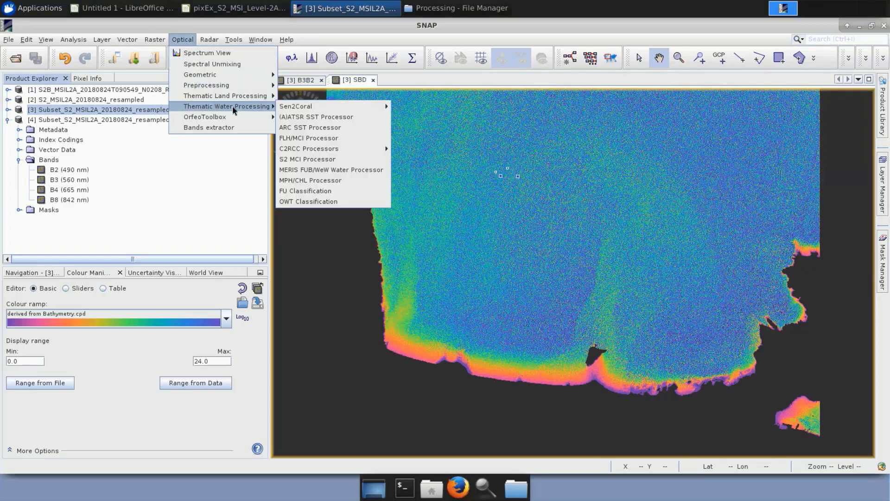
{"action": "mouse_move", "coordinate": [358, 108]}
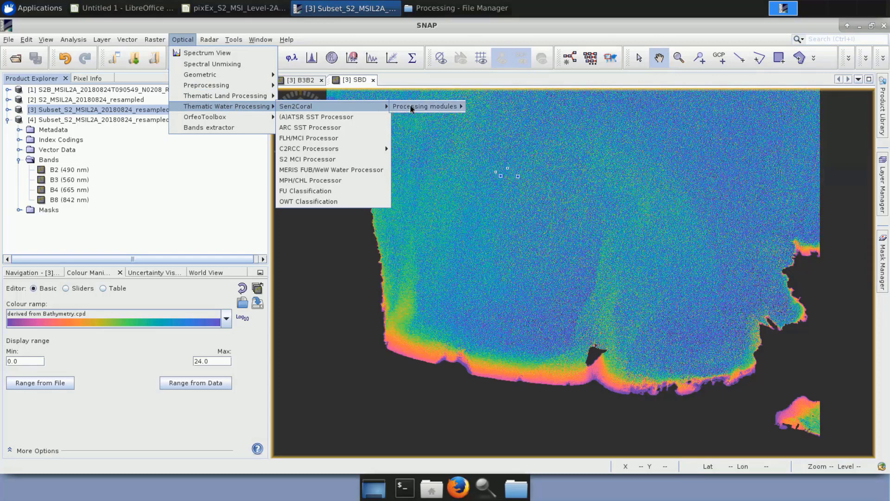
{"action": "mouse_move", "coordinate": [412, 108]}
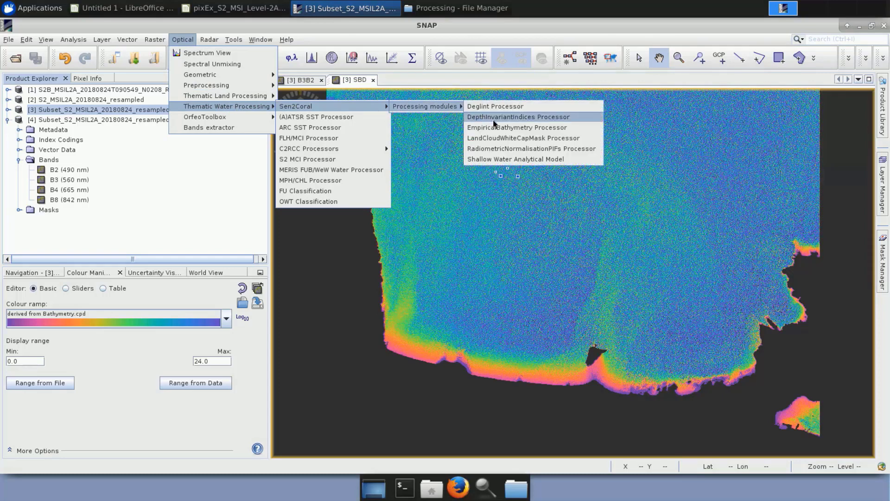
{"action": "left_click", "coordinate": [510, 128]}
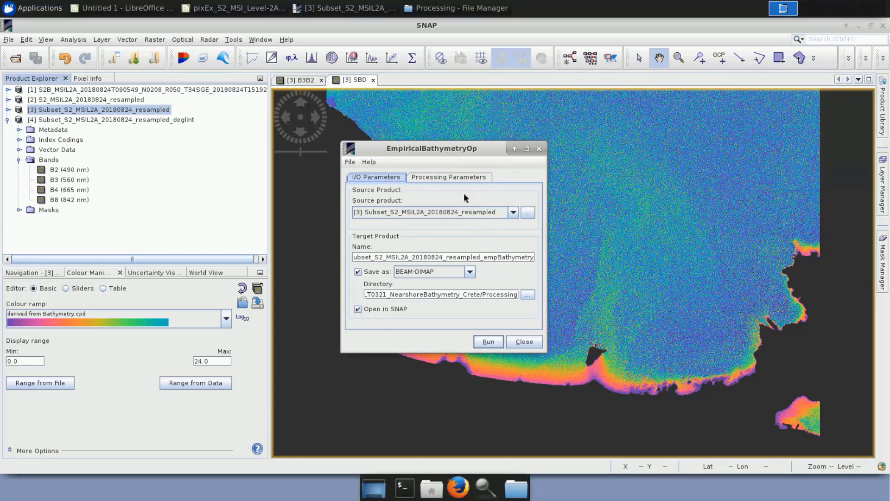
{"action": "left_click", "coordinate": [466, 180]}
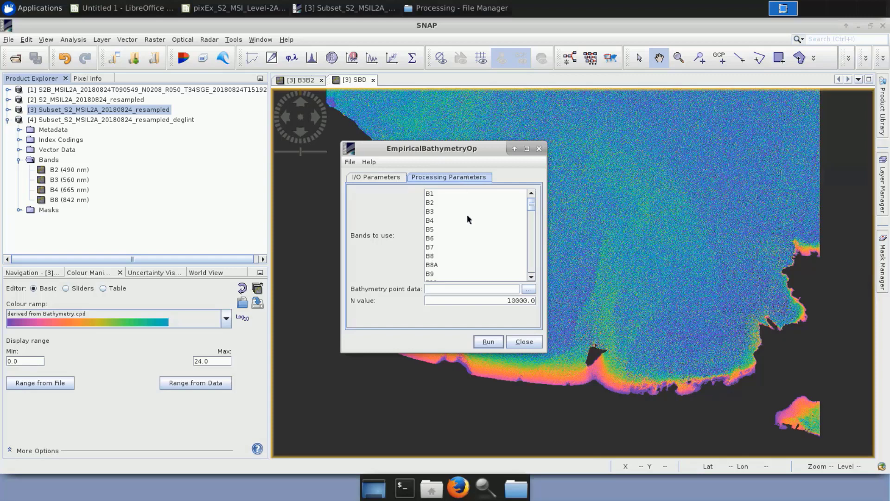
{"action": "scroll", "coordinate": [467, 223], "scroll_direction": "down", "scroll_amount": 10}
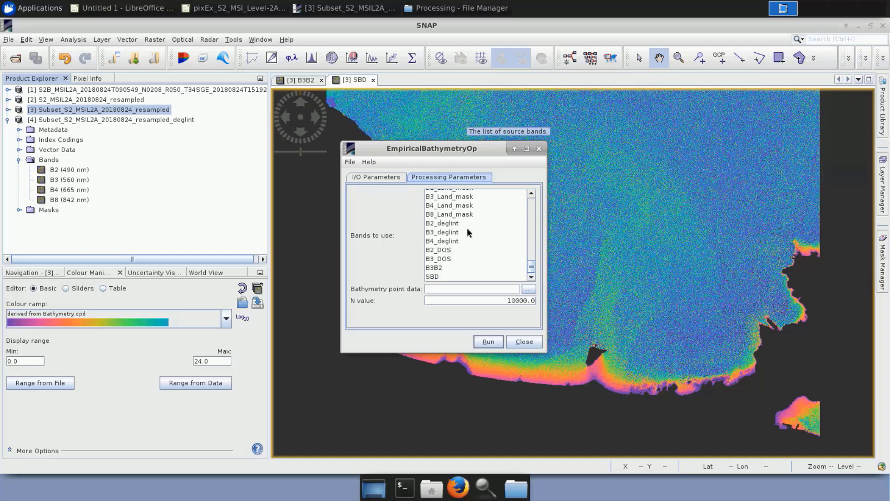
{"action": "left_click_drag", "start_coordinate": [448, 250], "coordinate": [447, 258]}
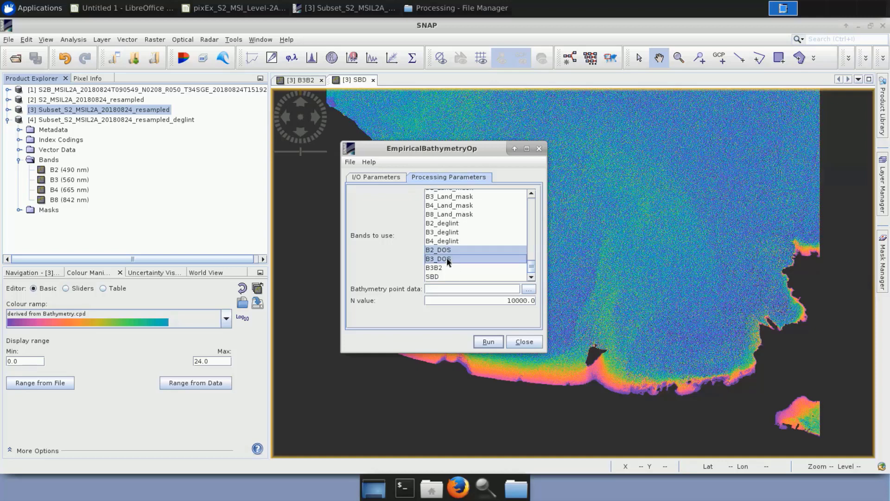
Set the bathymetry point data to bathy_points.csv from the AuxData folder of MLT0321_NearshoreBathymetry_Crete.
{"action": "left_click", "coordinate": [529, 289]}
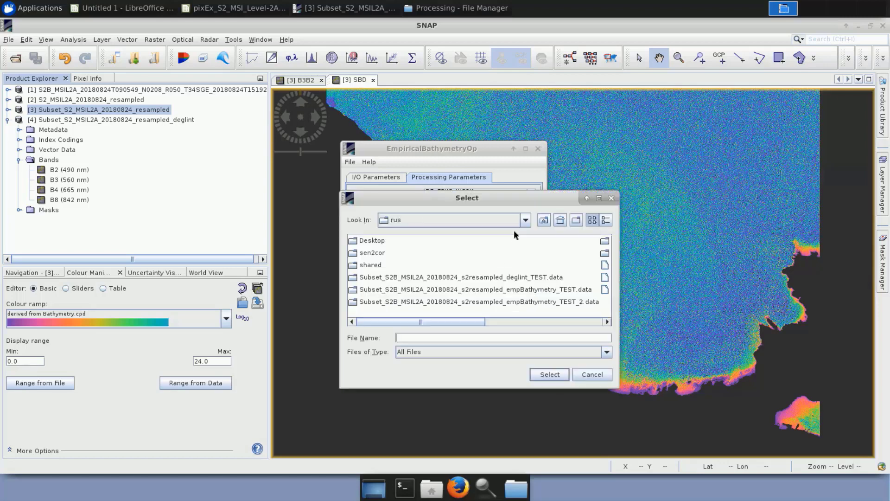
{"action": "double_click", "coordinate": [380, 264]}
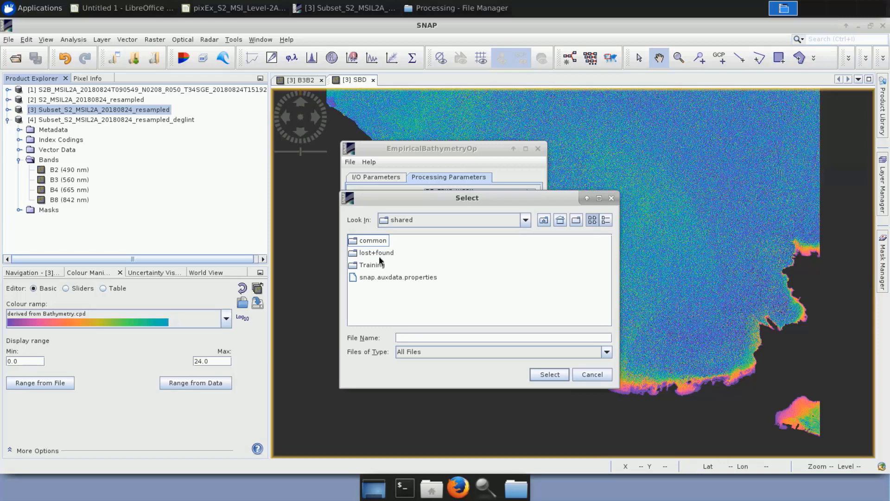
{"action": "double_click", "coordinate": [379, 266]}
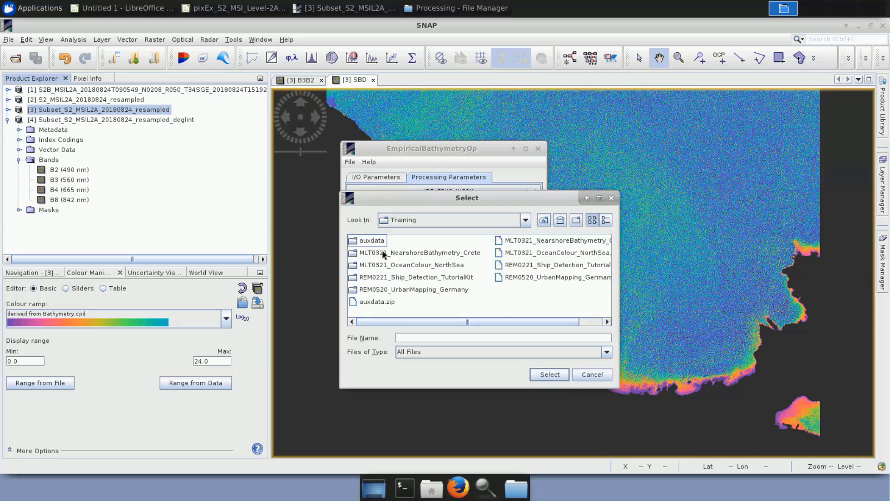
{"action": "double_click", "coordinate": [383, 253]}
{"action": "double_click", "coordinate": [379, 241]}
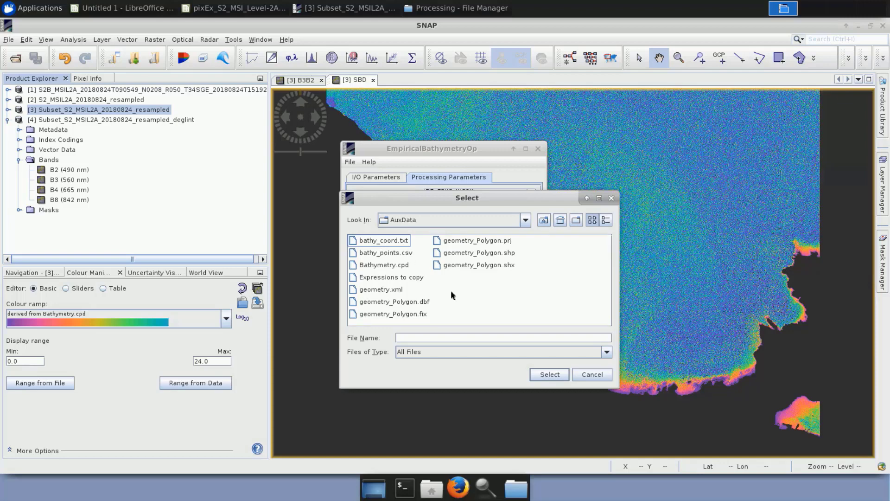
{"action": "left_click", "coordinate": [408, 253]}
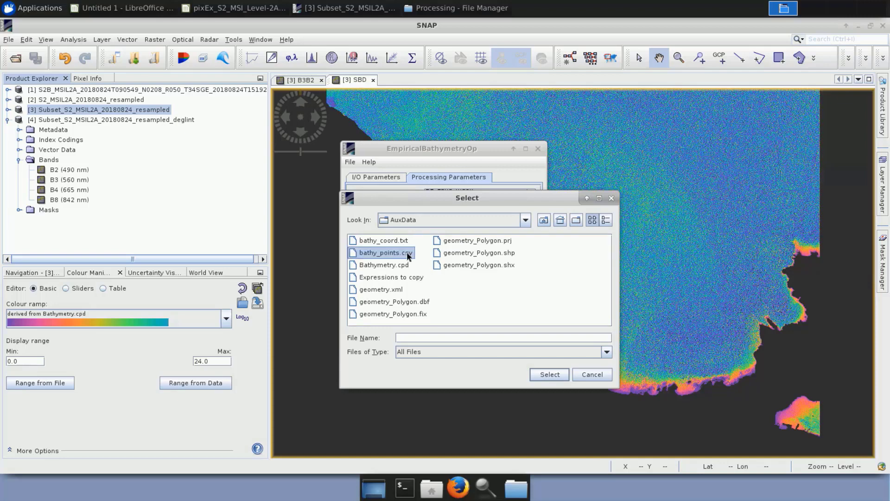
{"action": "left_click", "coordinate": [548, 375]}
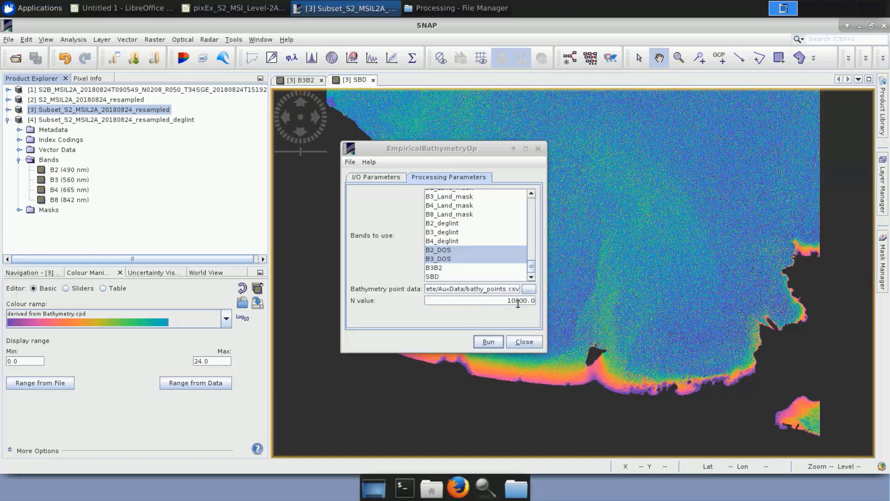
Run the empirical bathymetry processing and close its dialog.
{"action": "left_click", "coordinate": [490, 343]}
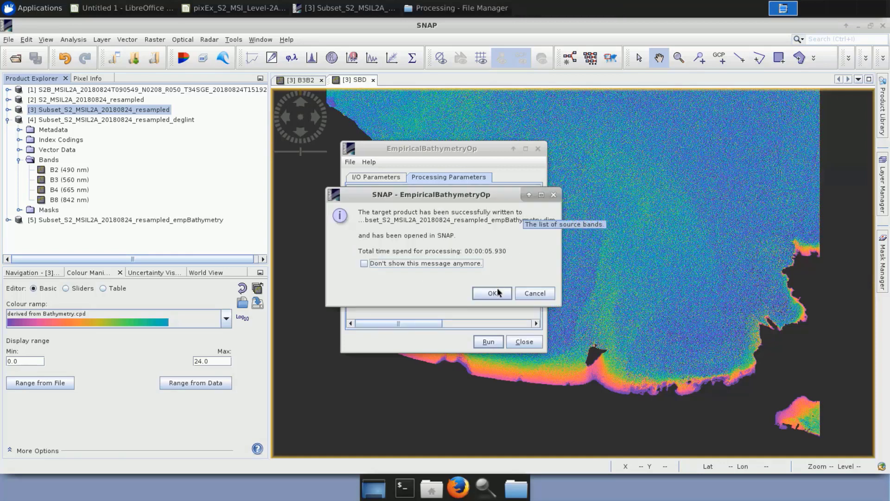
{"action": "left_click", "coordinate": [492, 293]}
{"action": "left_click", "coordinate": [538, 148]}
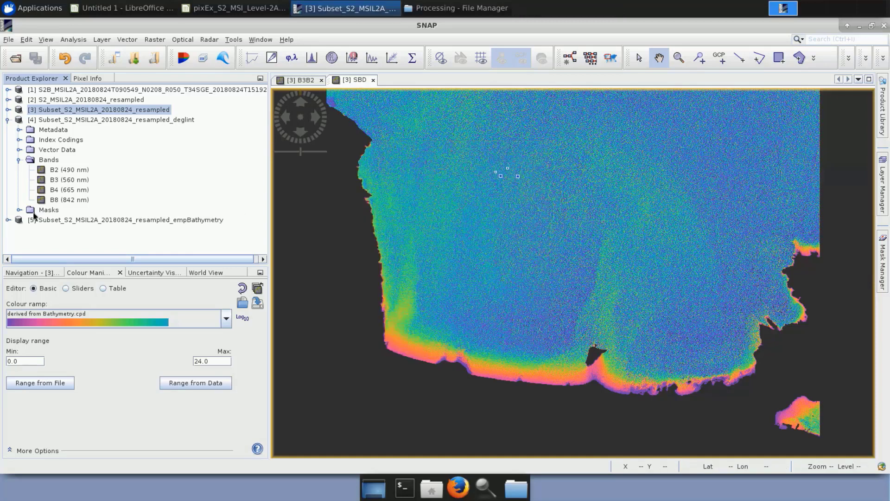
Display the EmpiricalBathymetry_B2_DOS_B3_DOS band of the empBathymetry product and import the colour palette Bathymetry.cpd for it.
{"action": "left_click", "coordinate": [7, 221]}
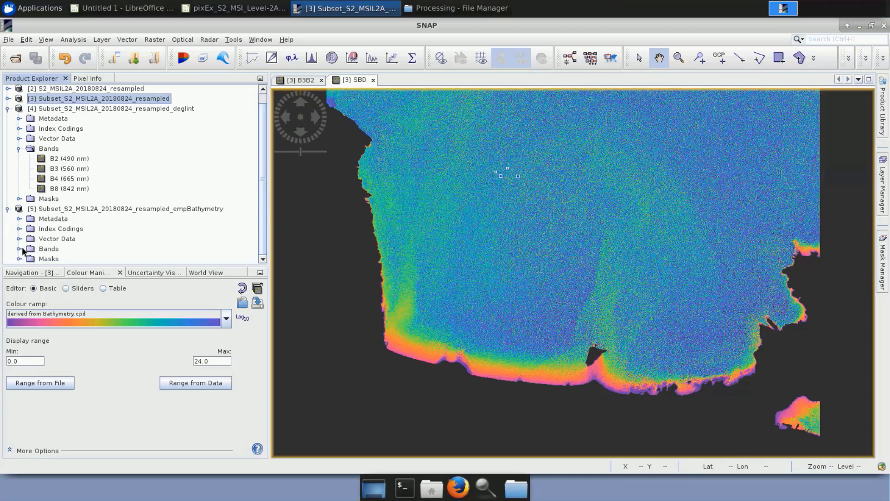
{"action": "left_click", "coordinate": [20, 249]}
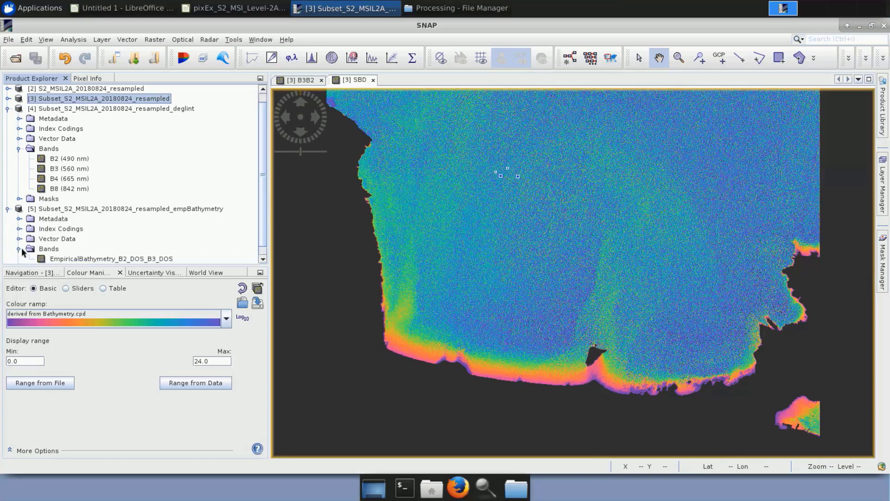
{"action": "double_click", "coordinate": [141, 258]}
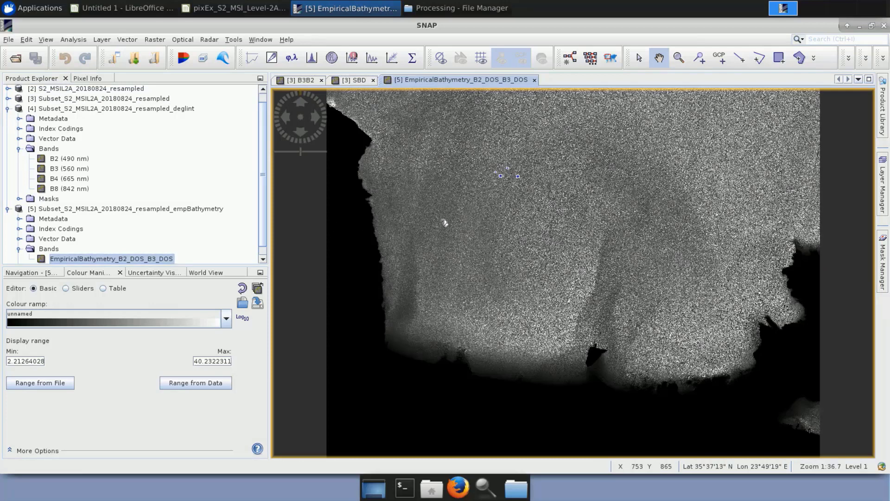
{"action": "left_click", "coordinate": [242, 304]}
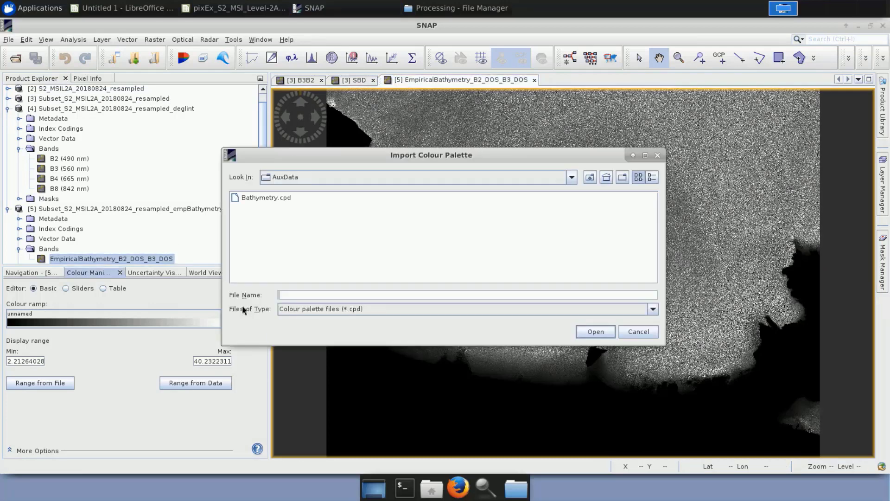
{"action": "left_click", "coordinate": [289, 205]}
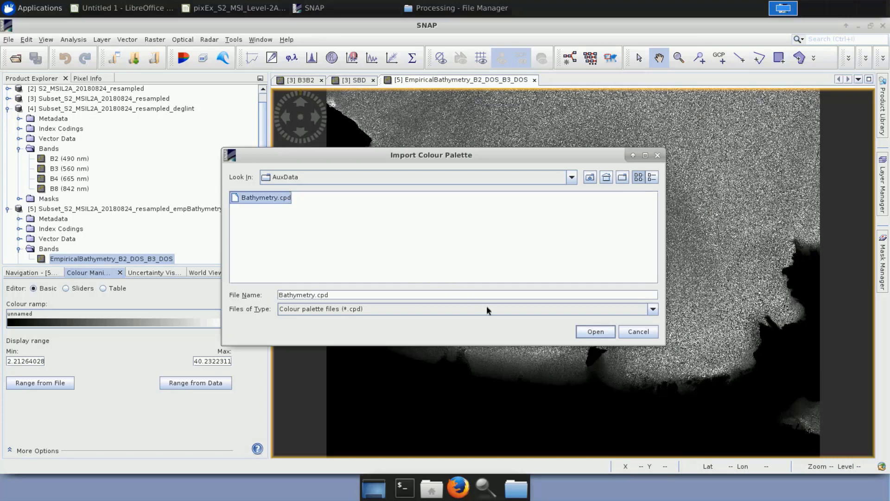
{"action": "left_click", "coordinate": [593, 332]}
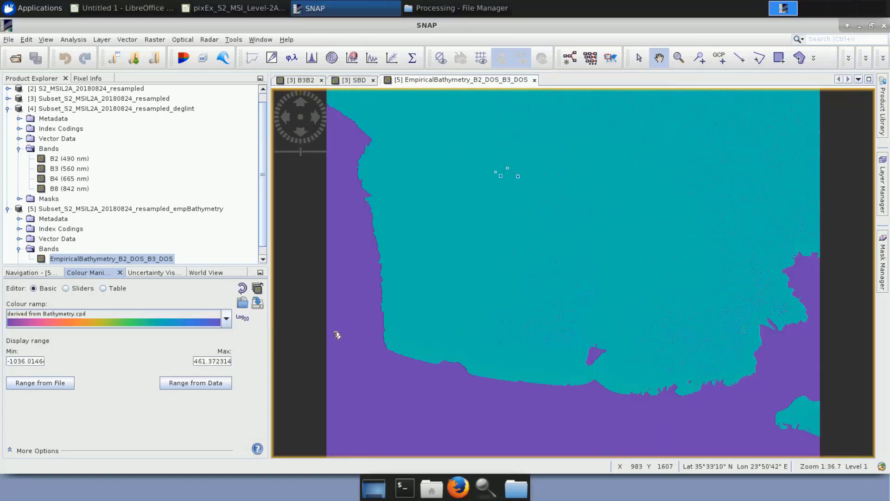
Set the EmpiricalBathymetry_B2_DOS_B3_DOS band's colour display range to 0 to 24.
{"action": "triple_click", "coordinate": [26, 361]}
{"action": "type", "text": "5"}
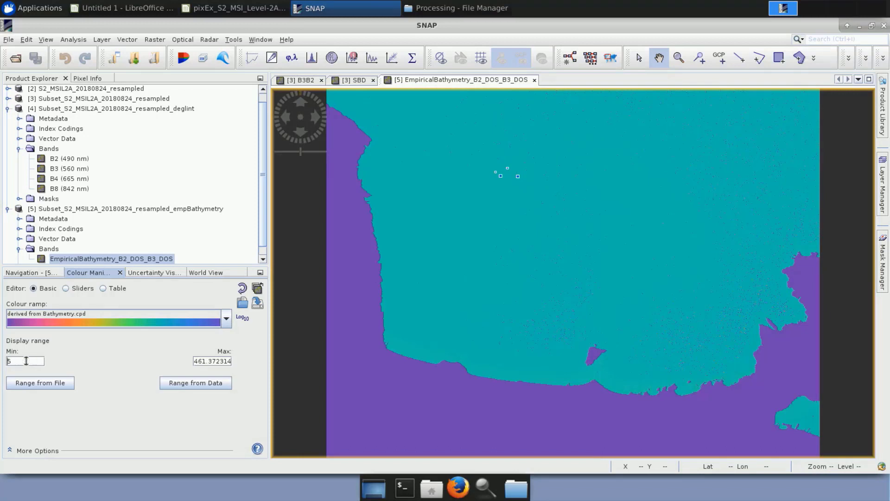
{"action": "type", "text": "0.0"}
{"action": "triple_click", "coordinate": [217, 360]}
{"action": "type", "text": "24"}
{"action": "key", "text": "Return"}
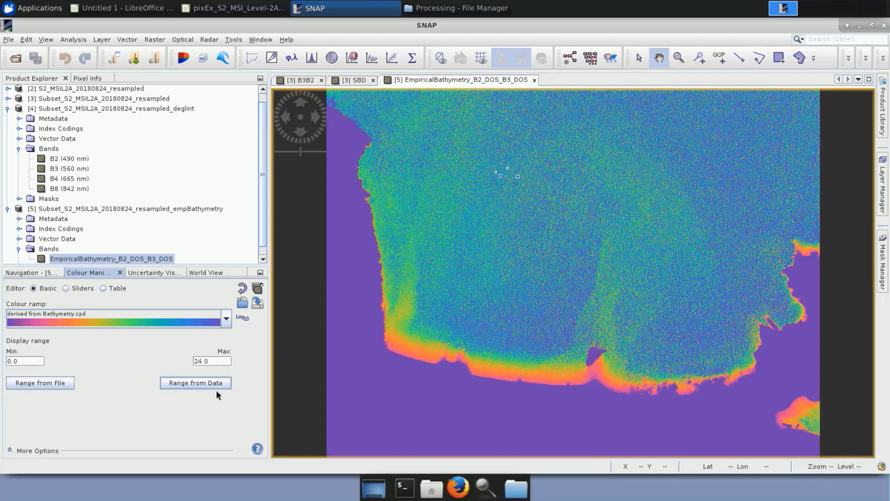
Compare the SBD view with the EmpiricalBathymetry_B2_DOS_B3_DOS view by alternating between them.
{"action": "left_click", "coordinate": [356, 80]}
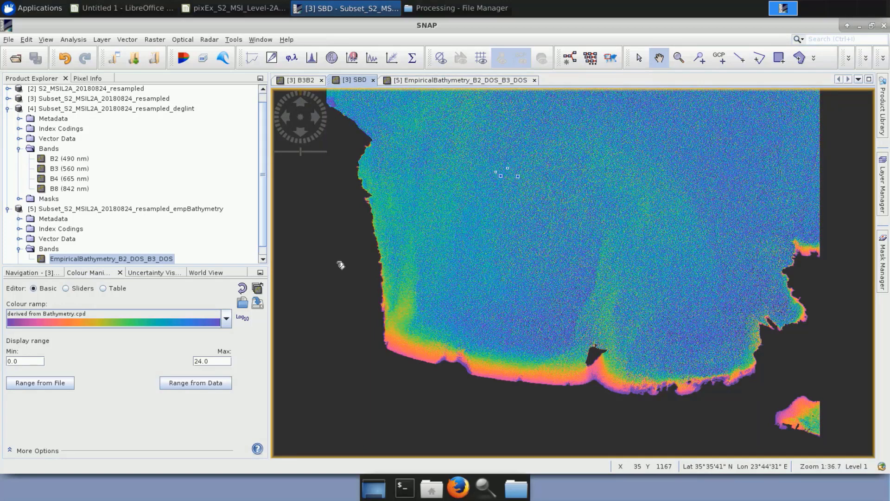
{"action": "left_click", "coordinate": [464, 81]}
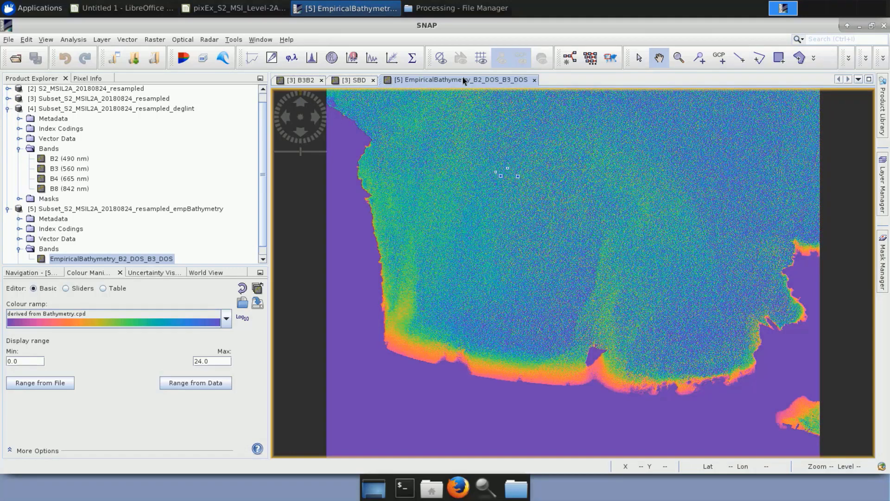
{"action": "left_click", "coordinate": [357, 82]}
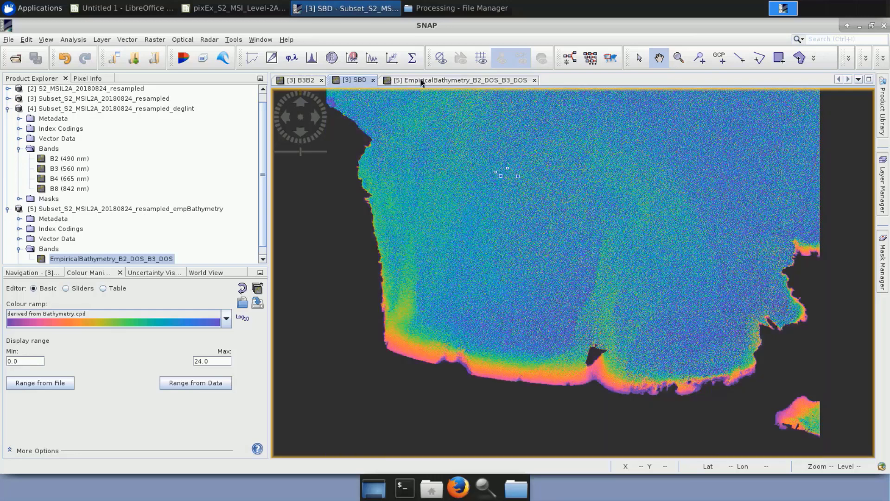
{"action": "left_click", "coordinate": [420, 80]}
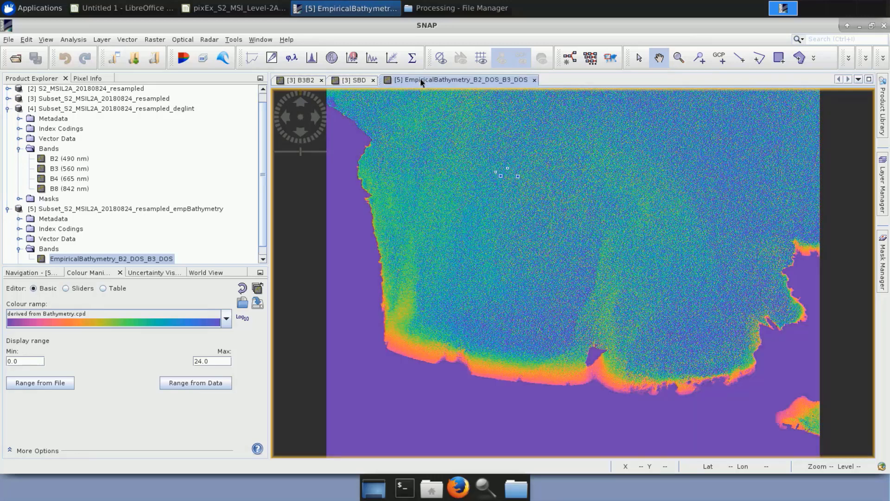